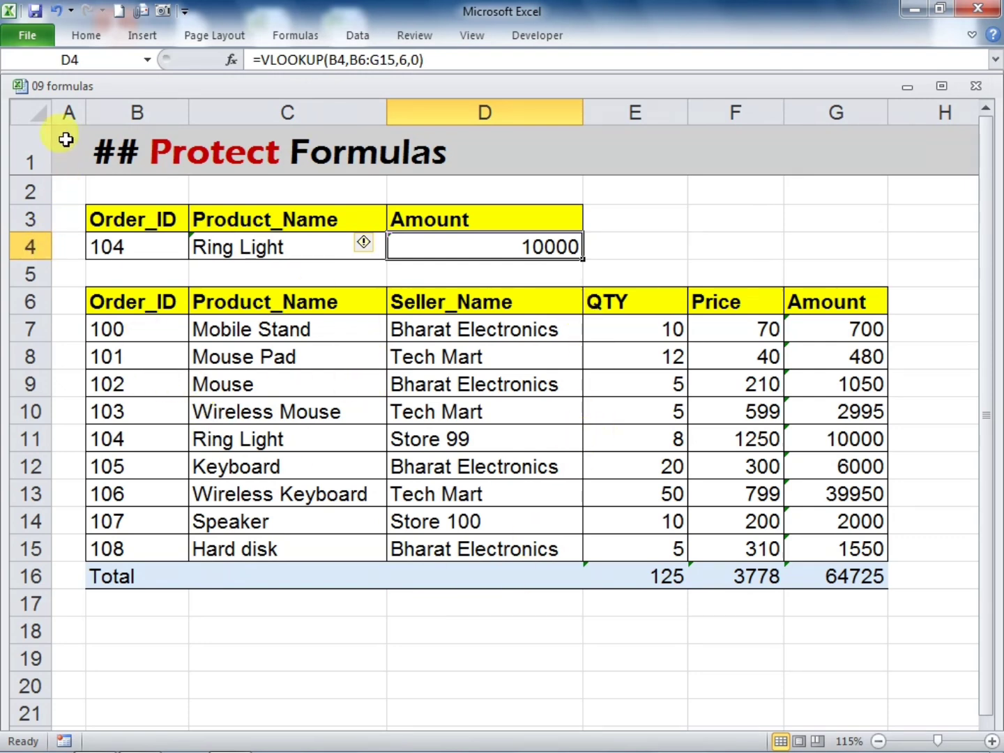
Turn off the Lock Cell setting for every cell on the Protect Formulas sheet
left_click(29, 113)
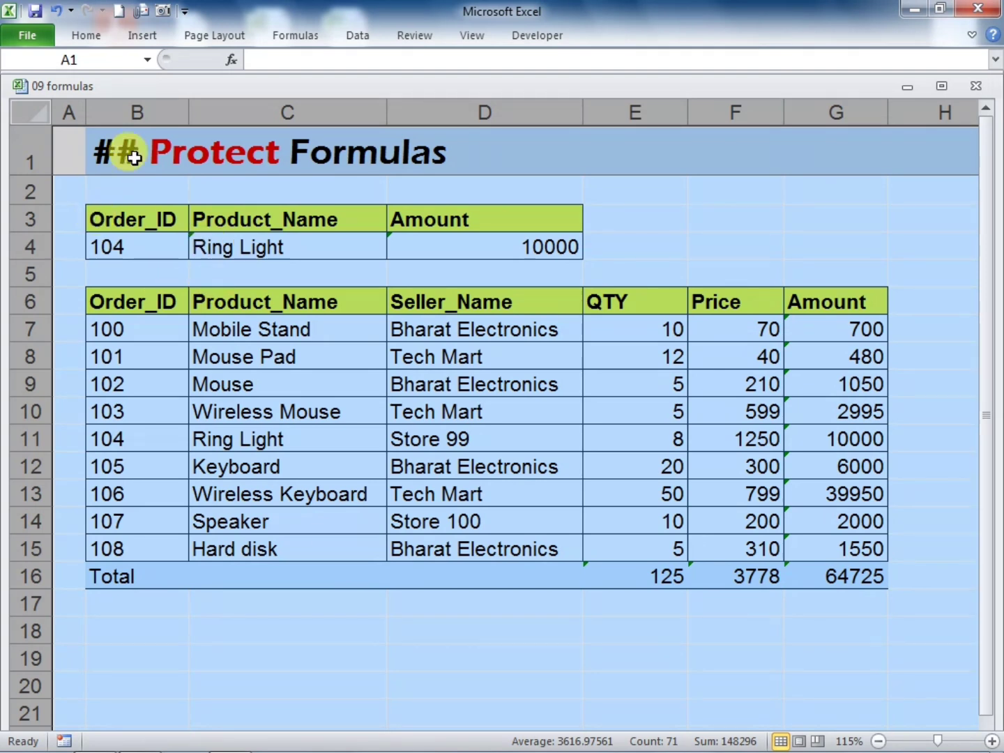
left_click(72, 35)
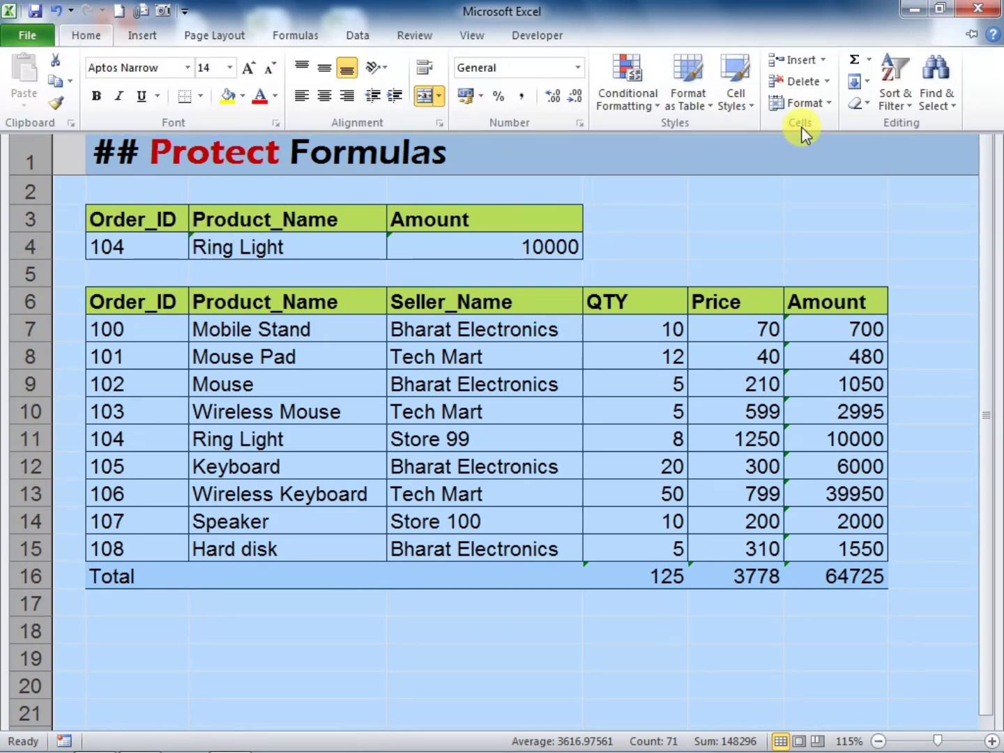
left_click(803, 104)
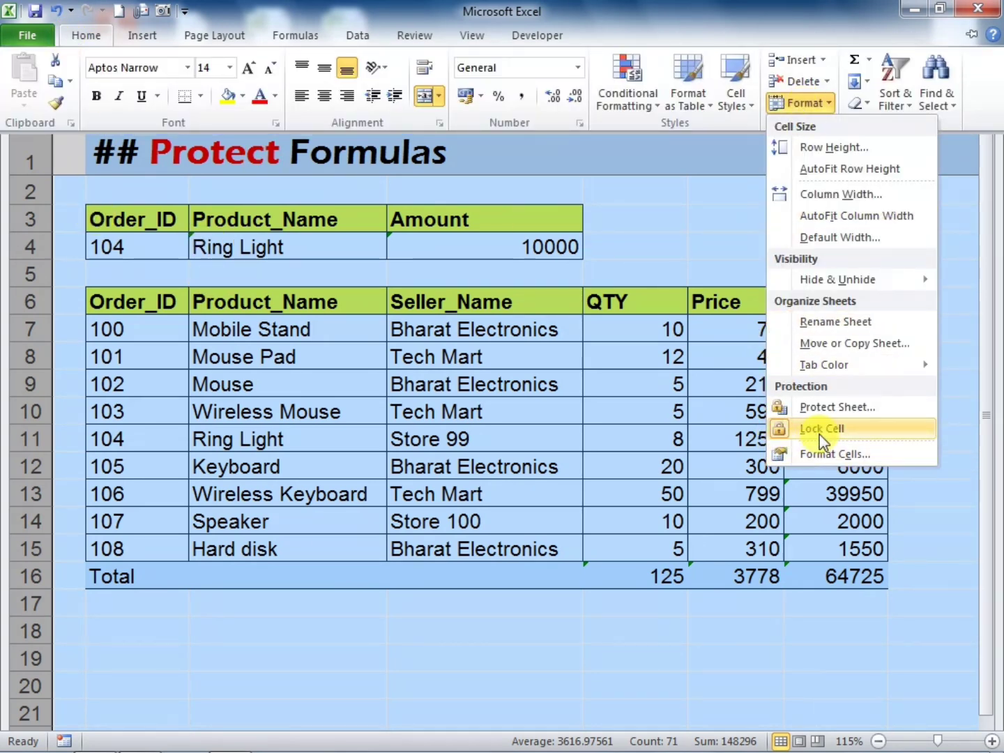
left_click(780, 432)
left_click(660, 627)
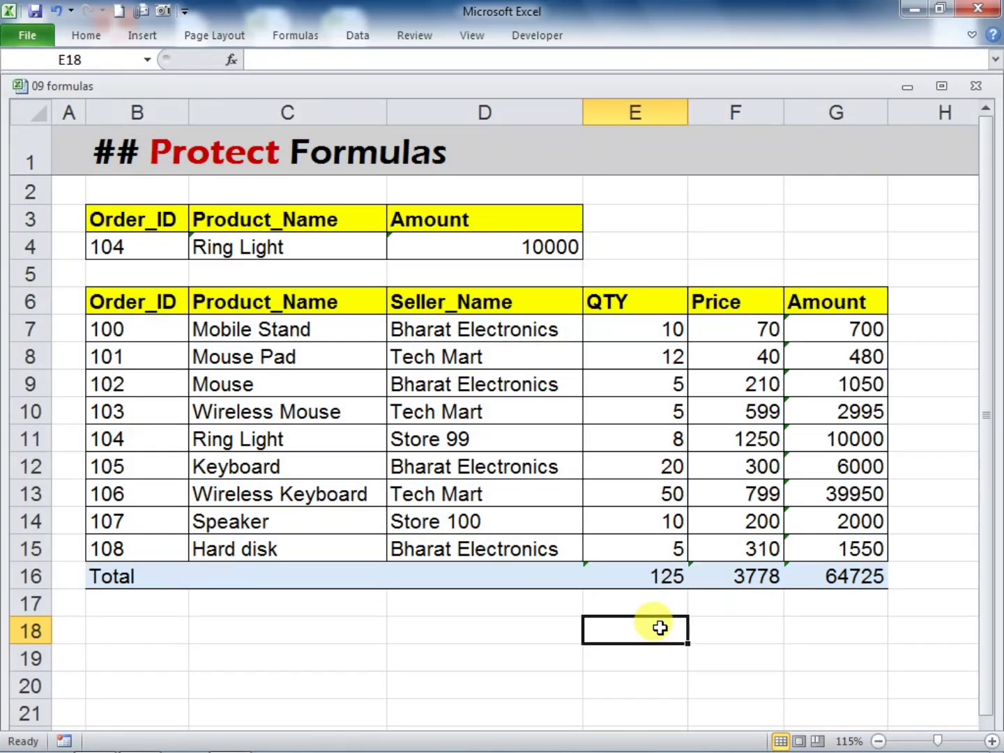
Select all cells containing formulas with Go To Special and turn on Lock Cell for them
key("F5")
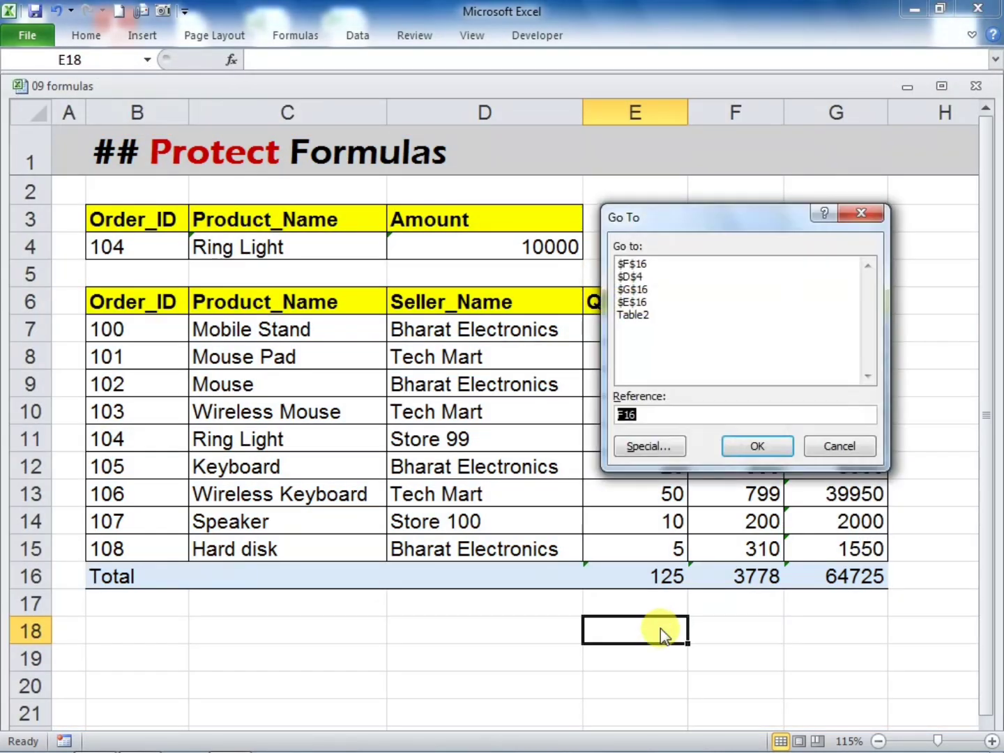
left_click(650, 446)
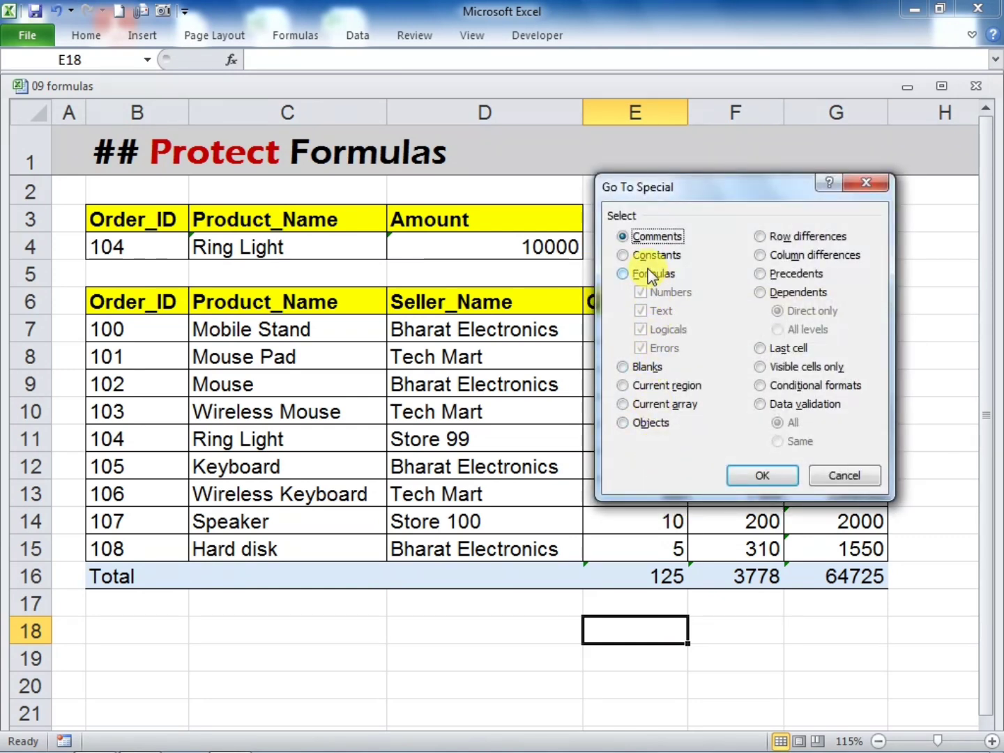
left_click(623, 273)
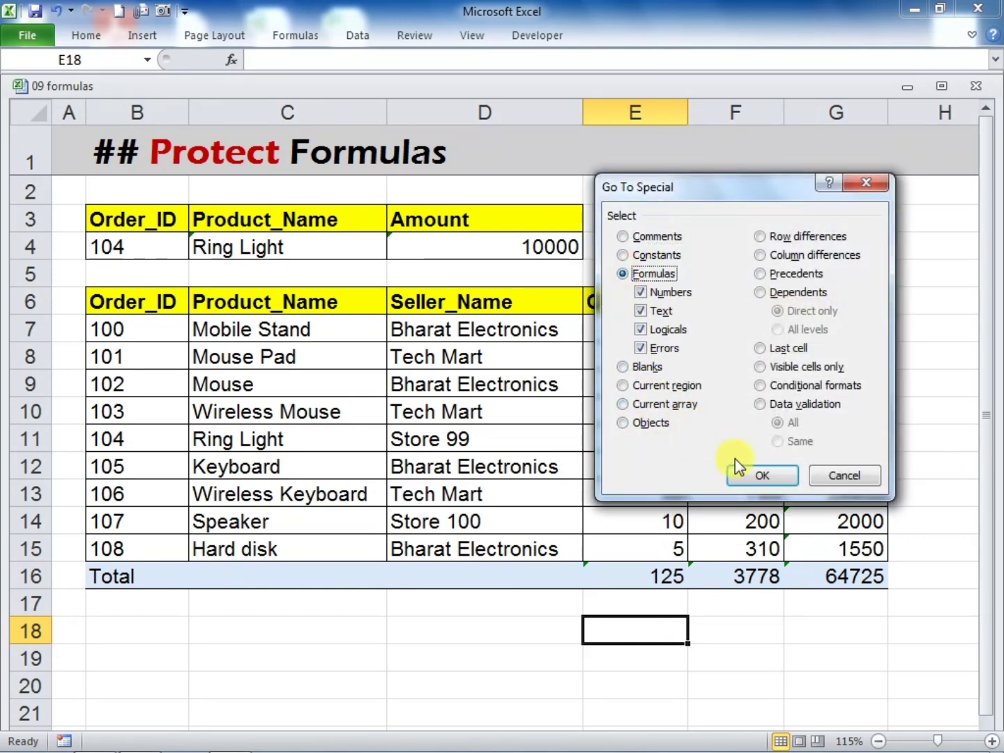
left_click(753, 476)
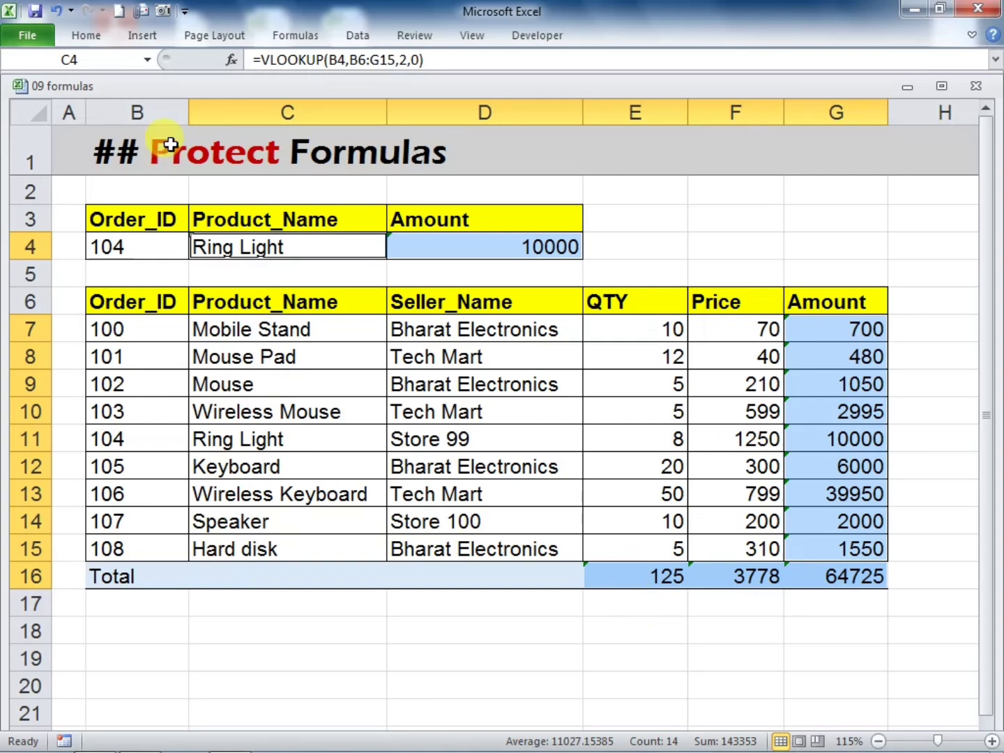
left_click(82, 36)
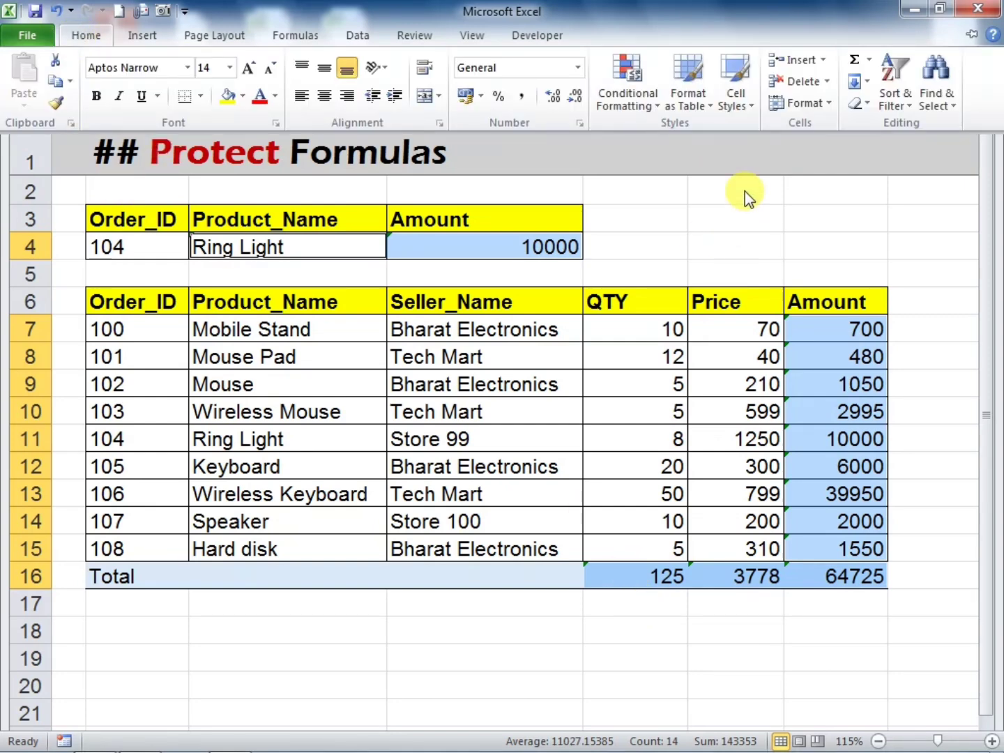
left_click(799, 110)
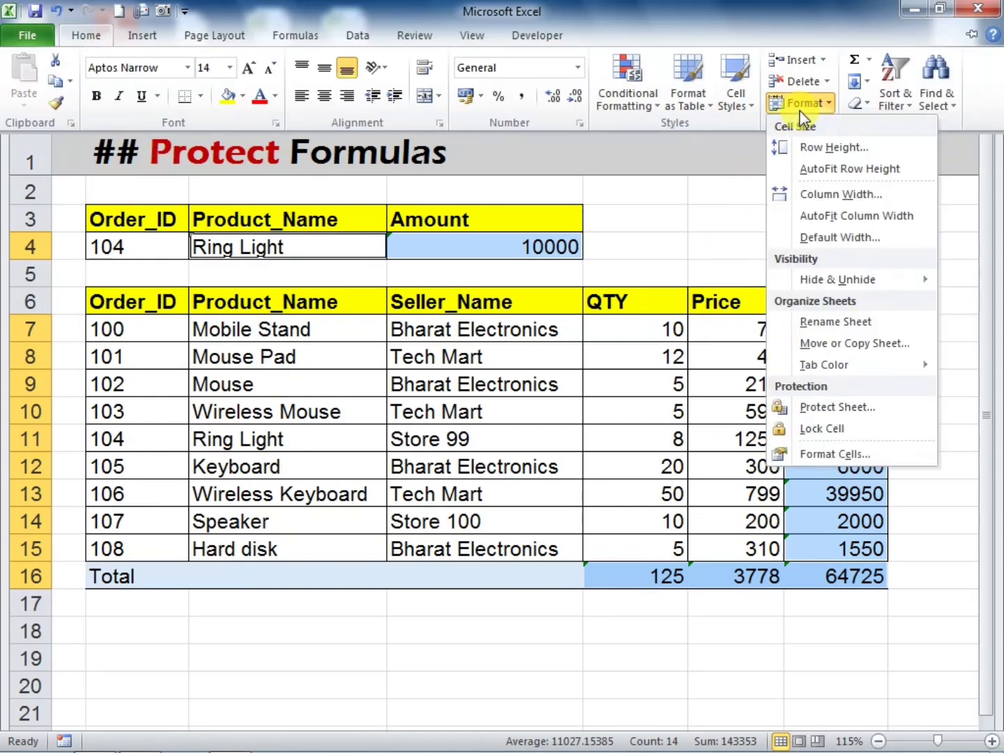
left_click(781, 430)
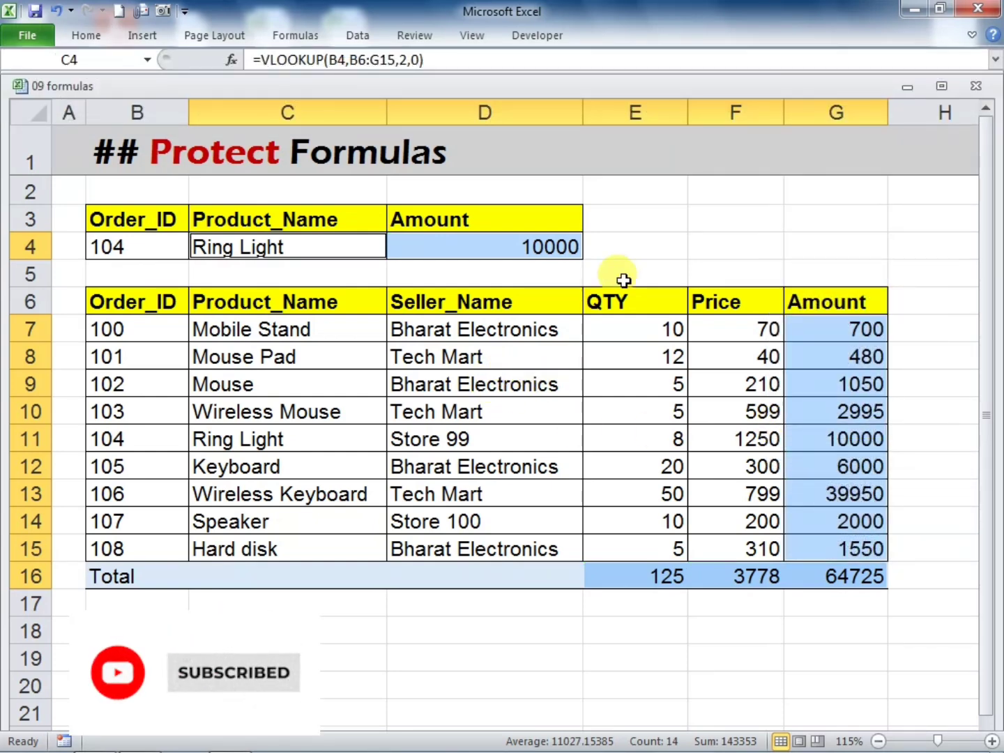
Protect the sheet with a password, re-entering the password to confirm, and keep the default user permissions
left_click(84, 36)
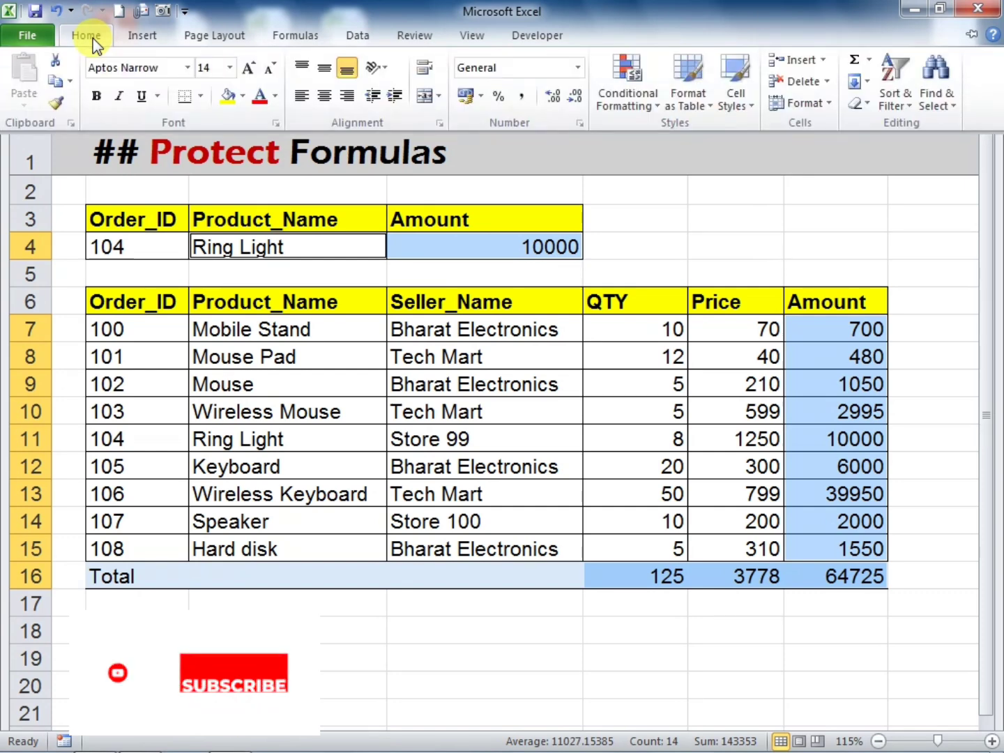
left_click(801, 105)
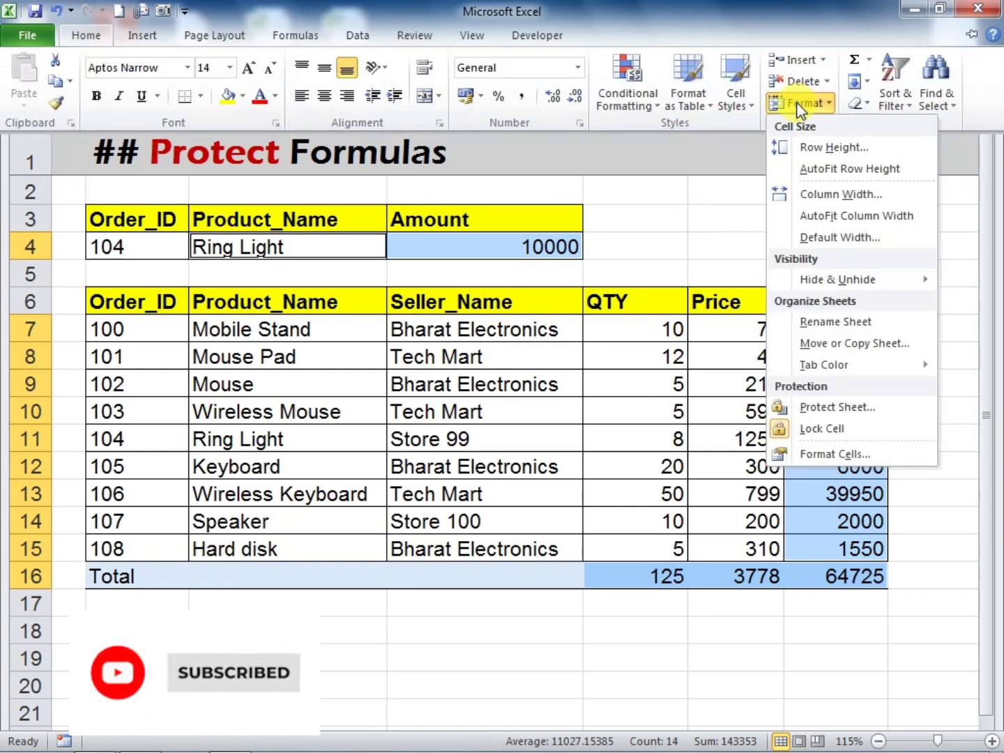
left_click(823, 410)
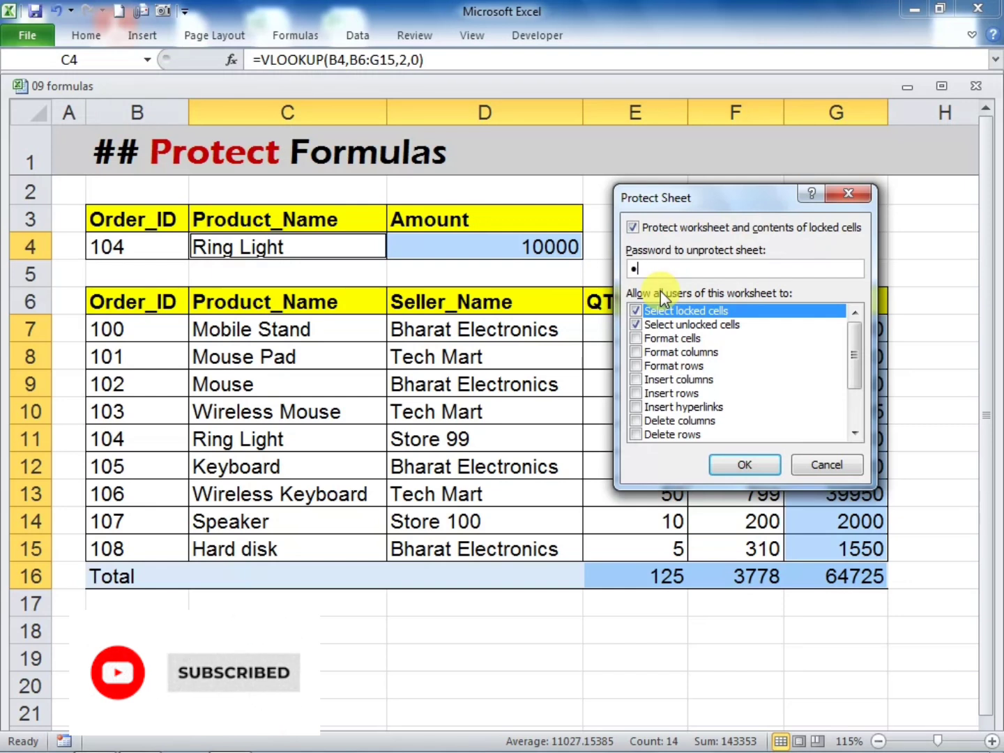
left_click(732, 465)
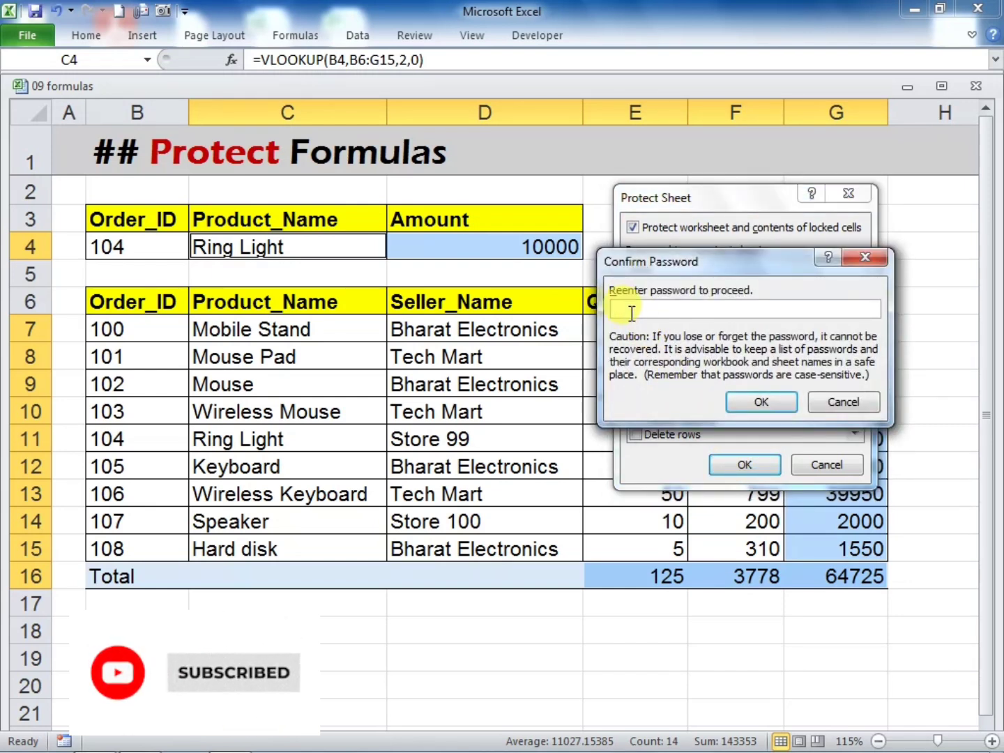
type("1")
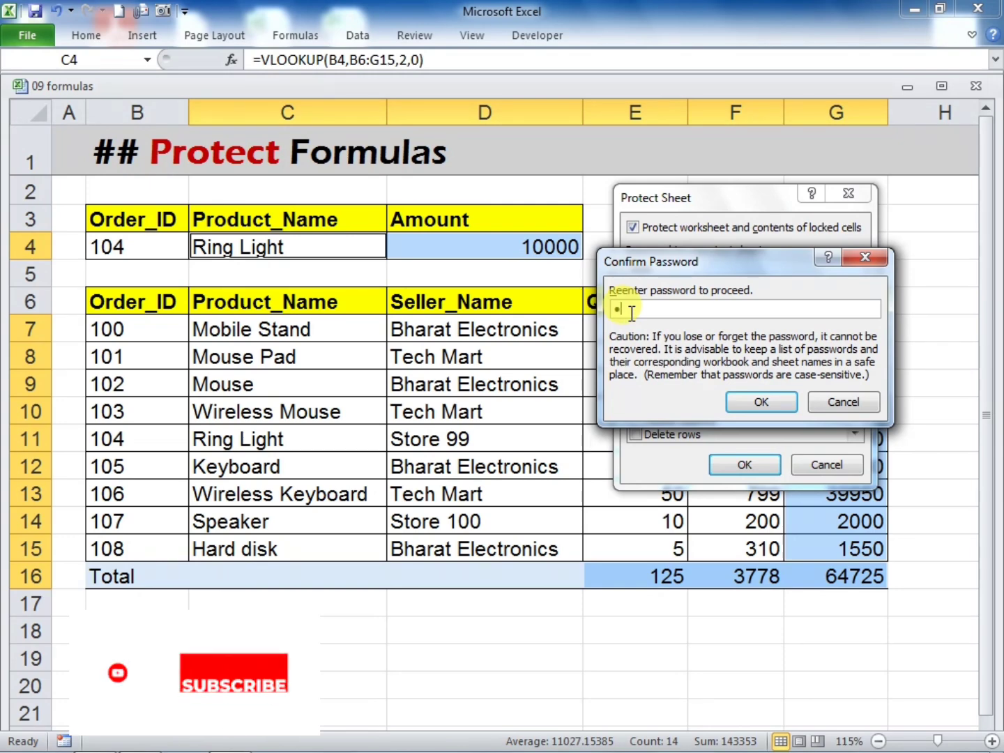
type("23")
left_click(750, 402)
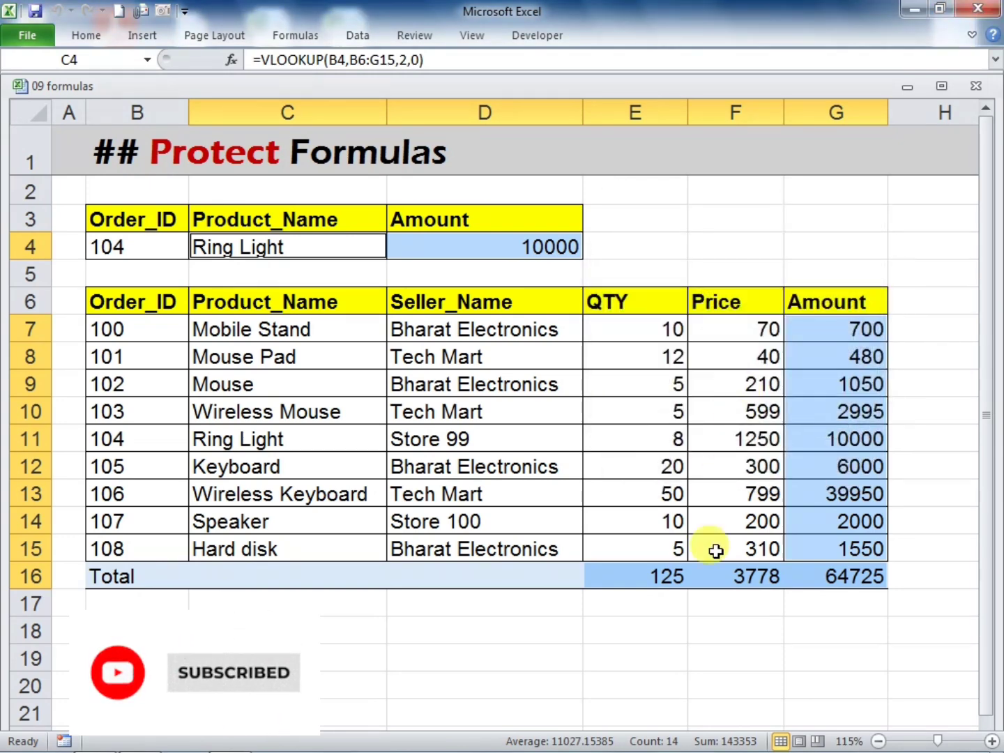
Test the protection by trying to edit the formulas in D4, E16 and F16, dismissing each warning
left_click(676, 643)
double_click(545, 254)
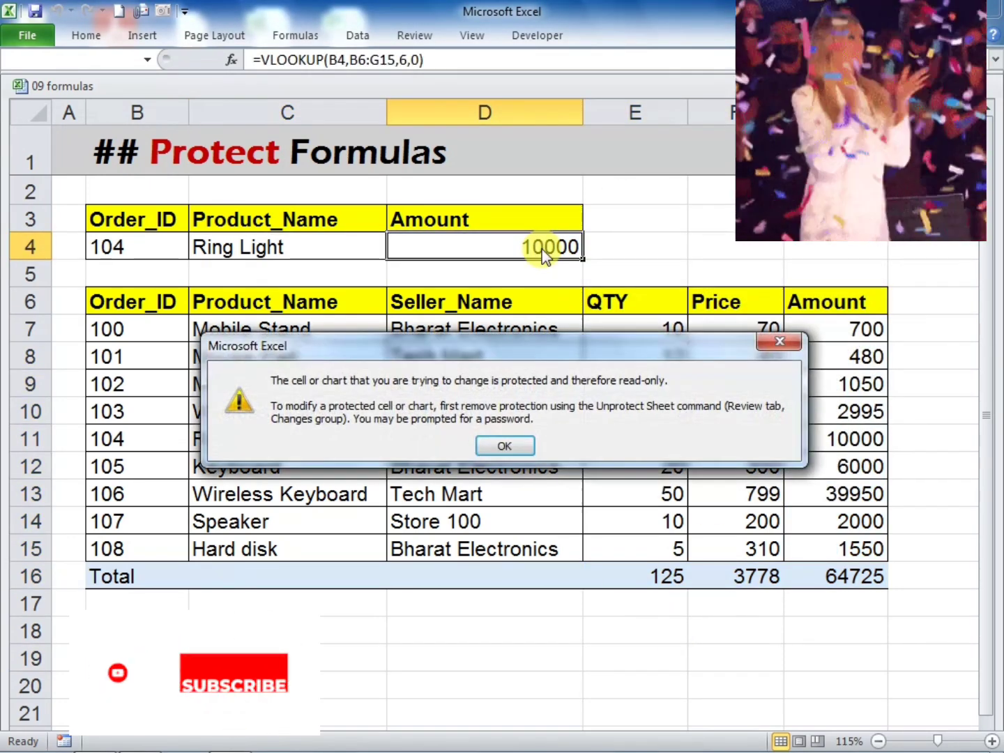
left_click(506, 446)
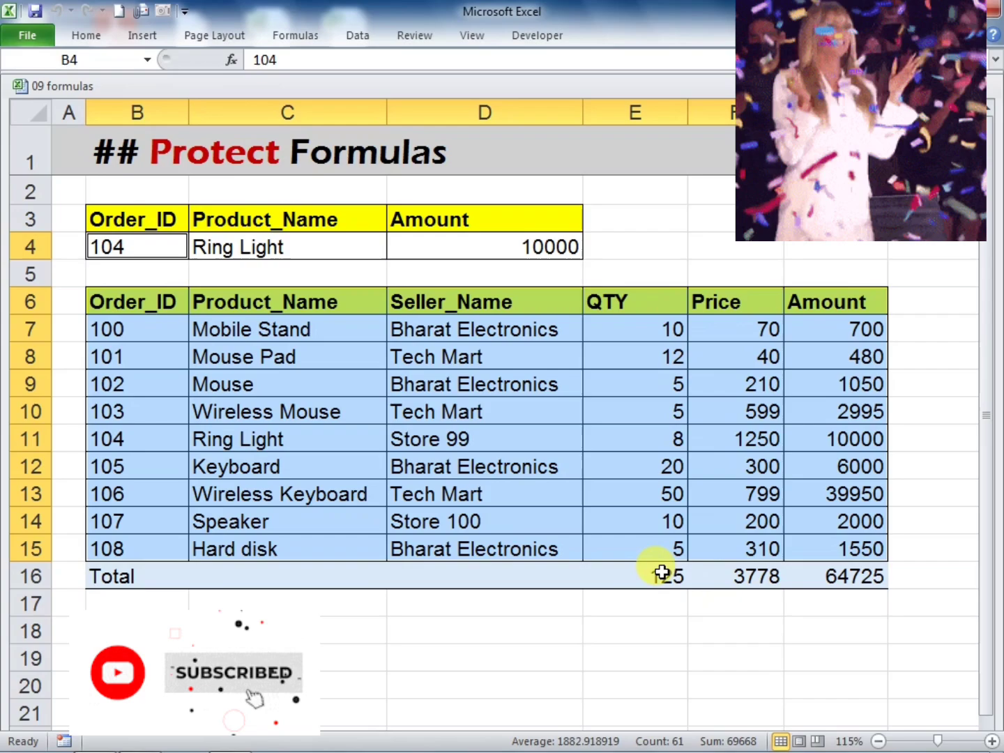
double_click(666, 578)
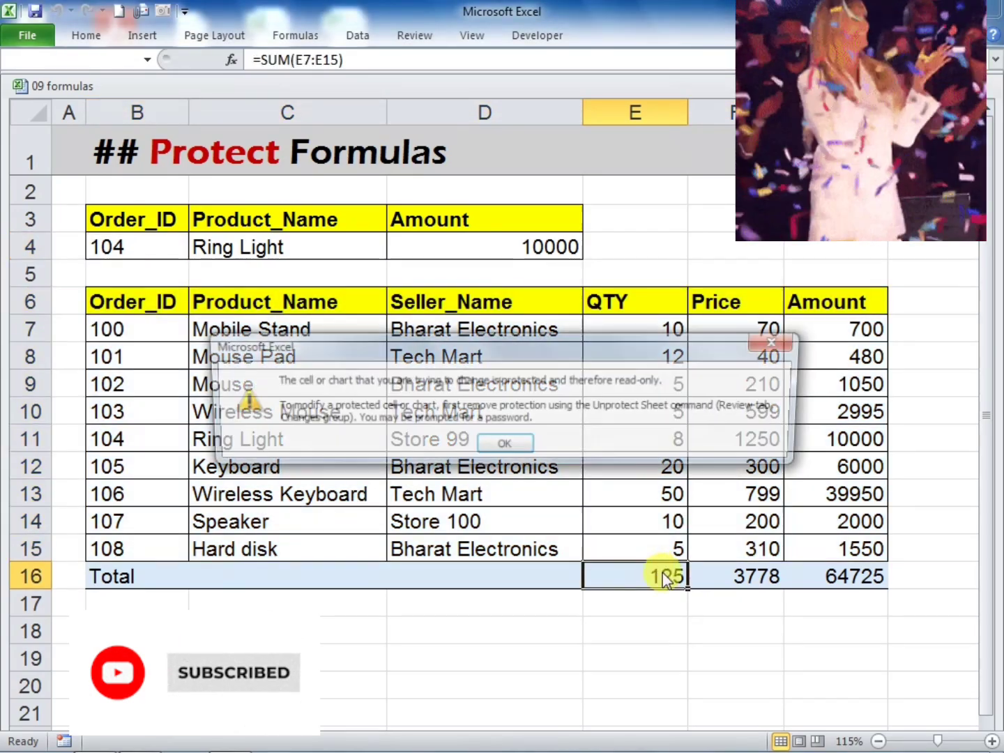
left_click(508, 443)
left_click(744, 572)
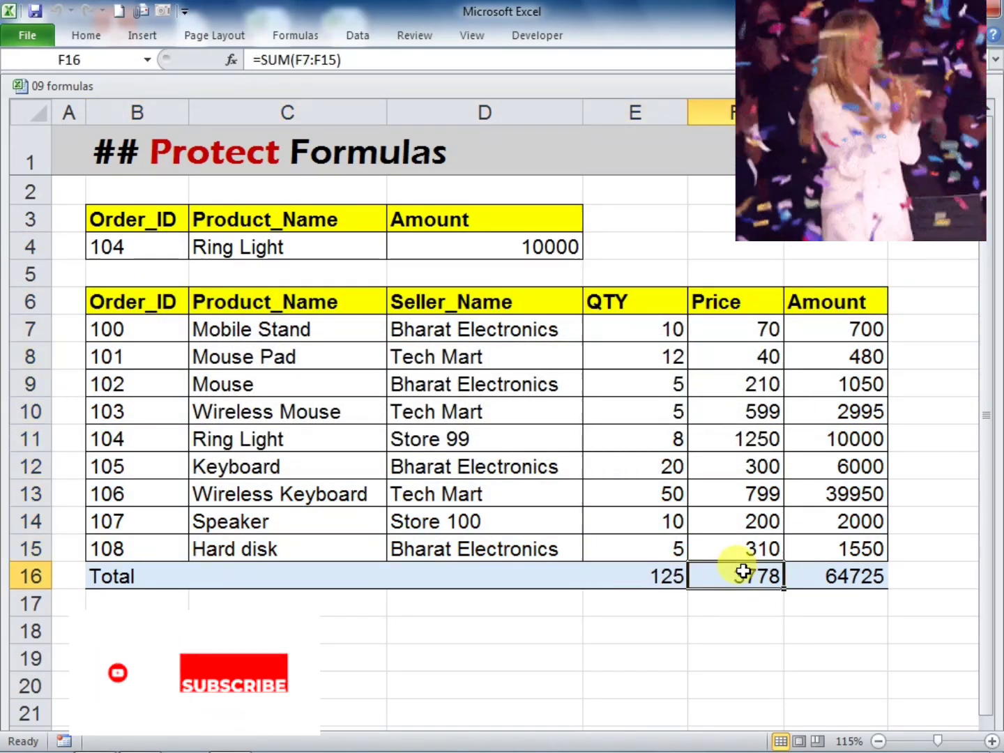
double_click(744, 571)
left_click(509, 446)
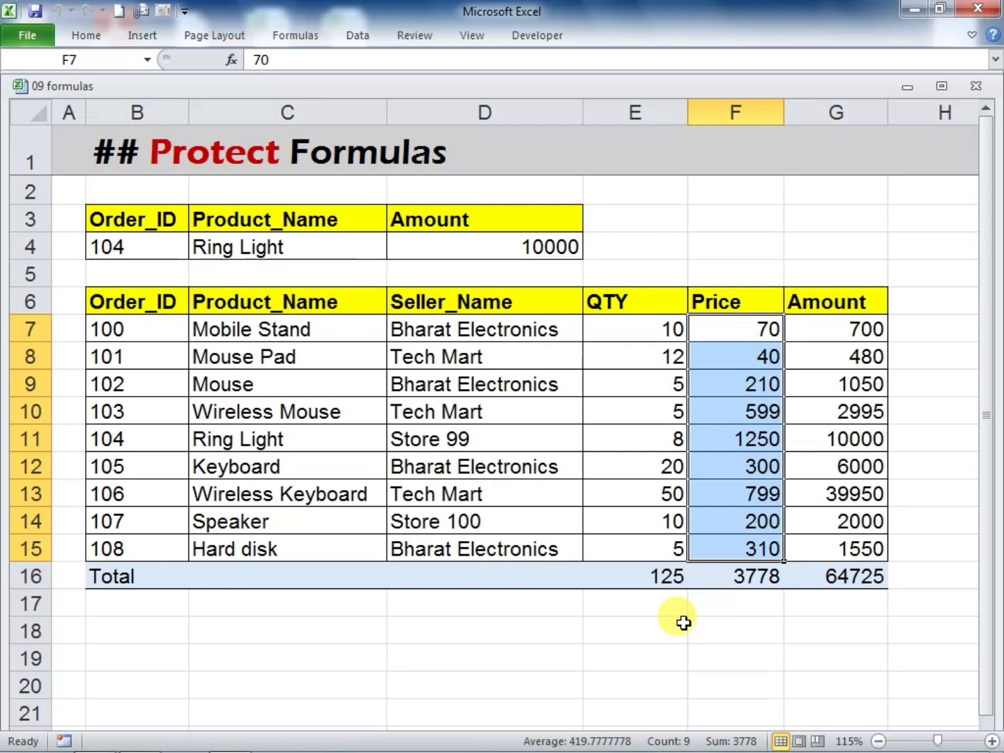
left_click(680, 642)
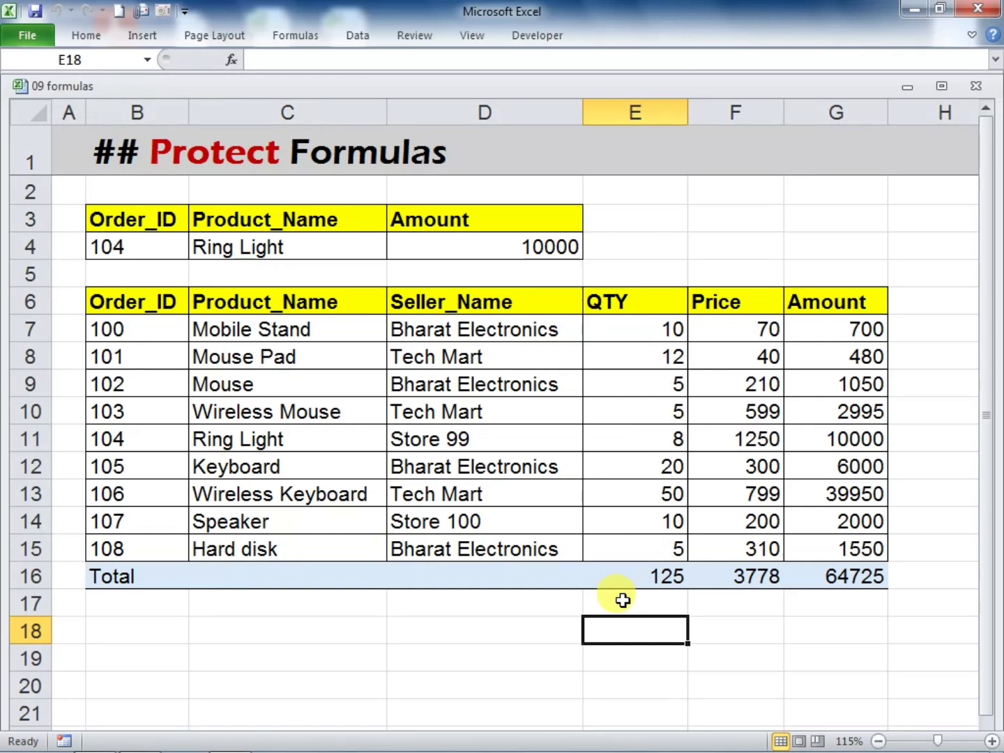
Unprotect the sheet by entering the sheet password
left_click(81, 38)
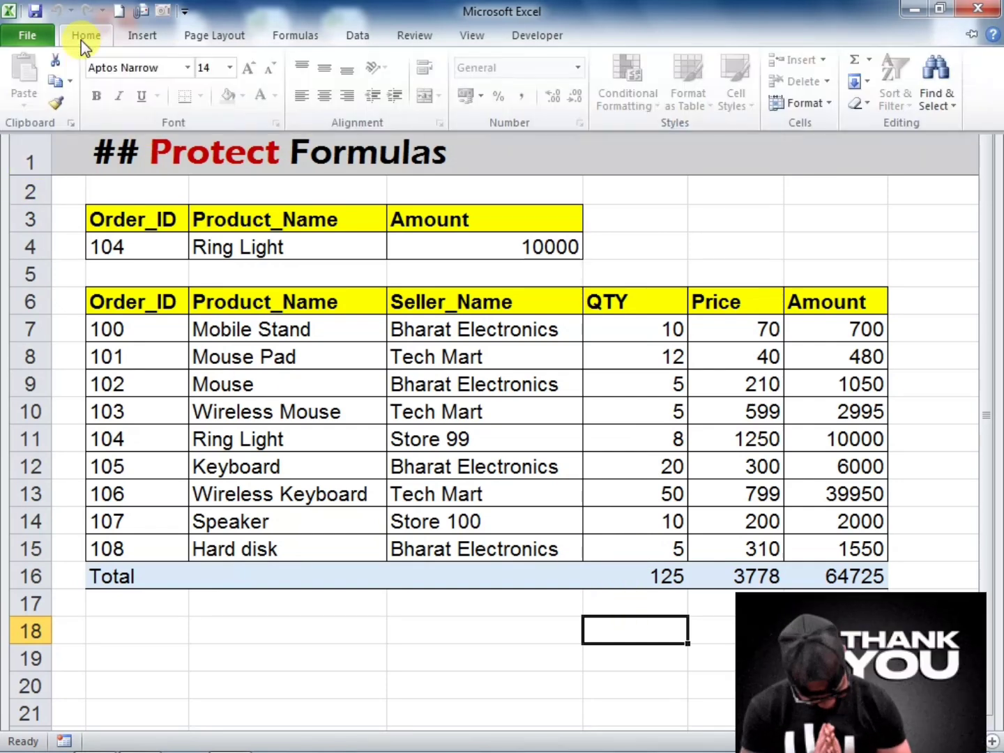
left_click(785, 106)
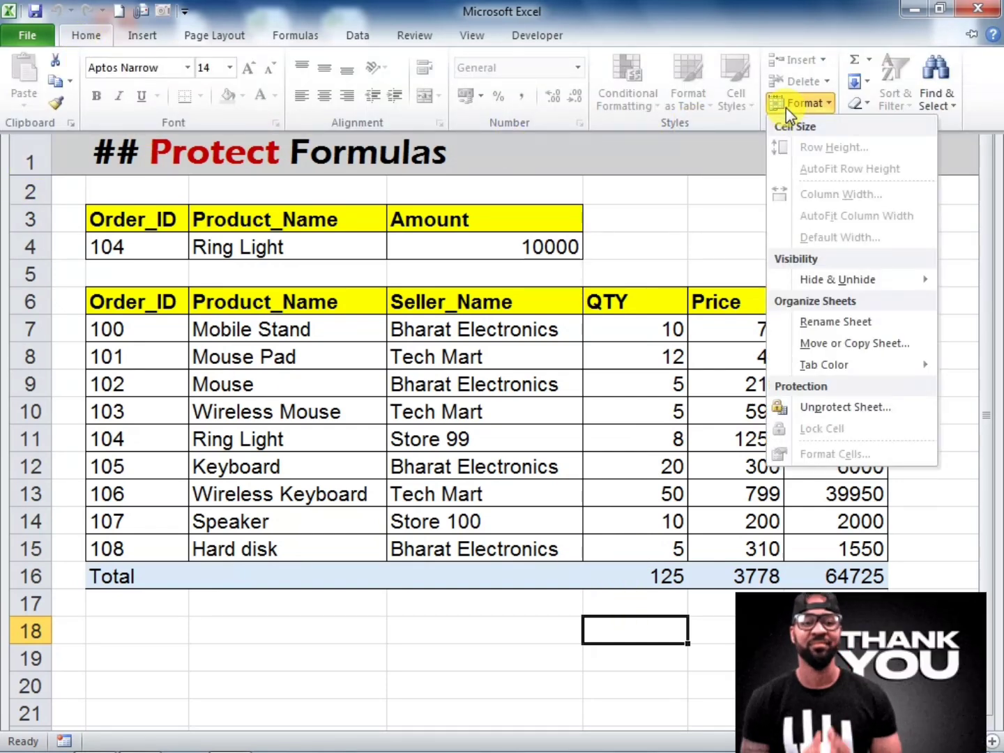
left_click(830, 406)
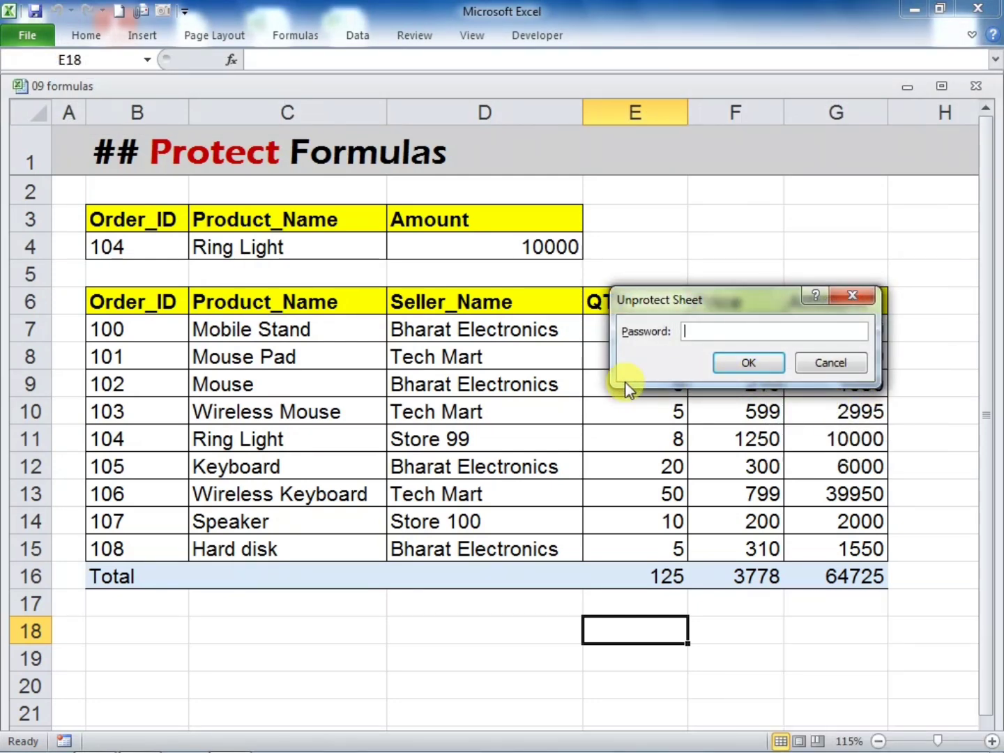
type("123")
left_click(733, 367)
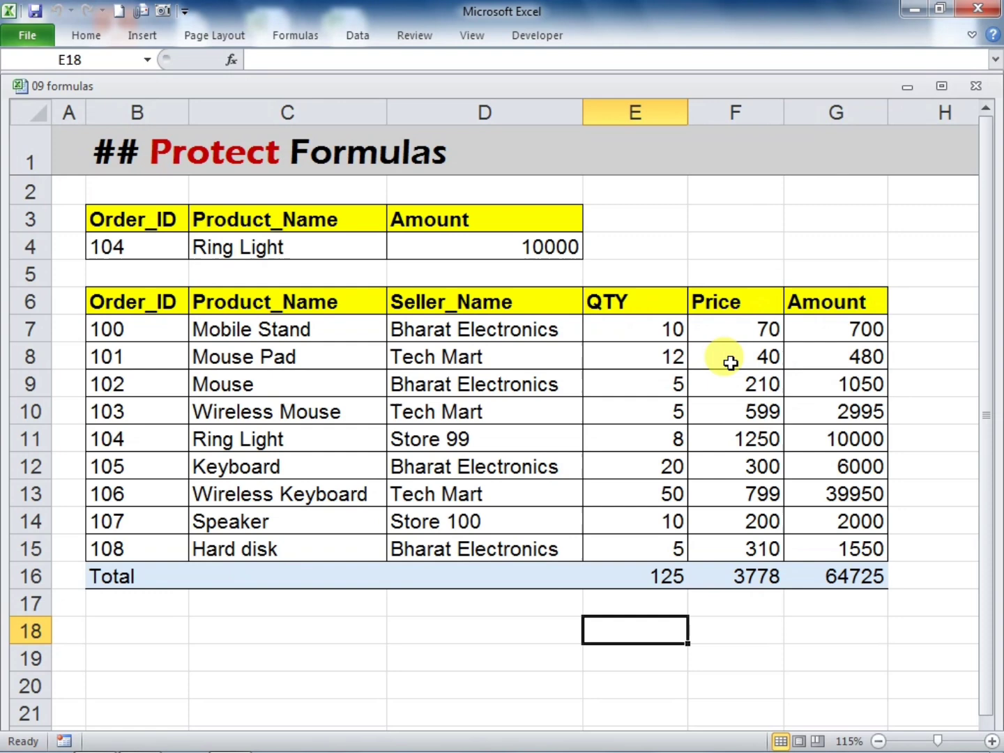
left_click(750, 620)
Check that the formulas in D4 and E16 can be opened for editing, leaving both without changes
double_click(498, 248)
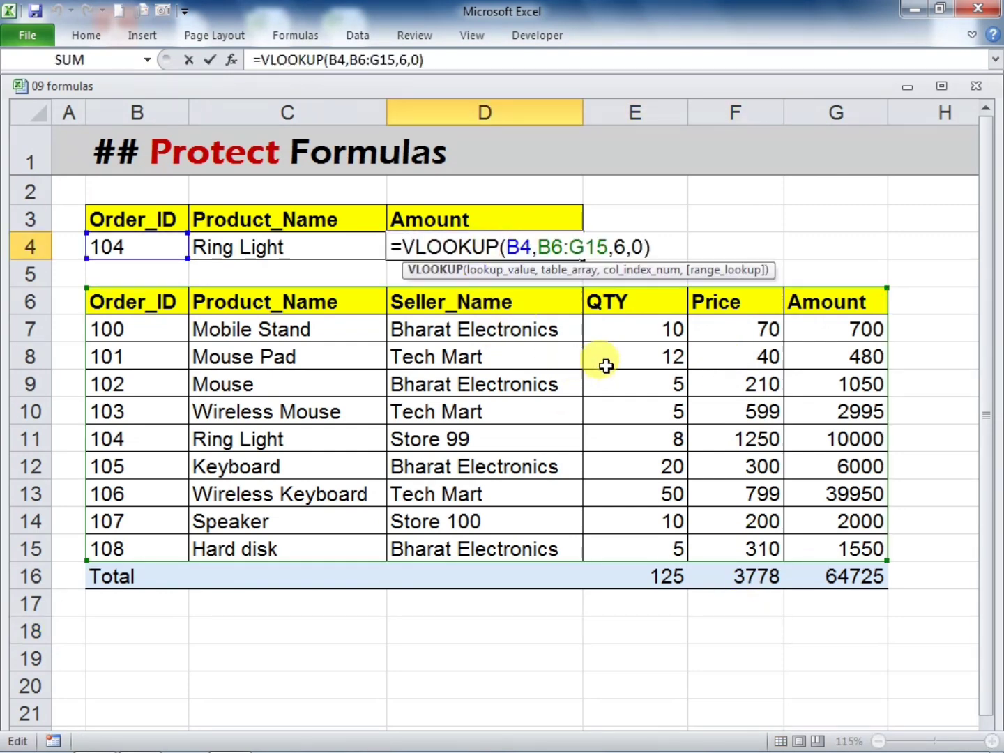
key("Escape")
left_click(671, 241)
double_click(642, 576)
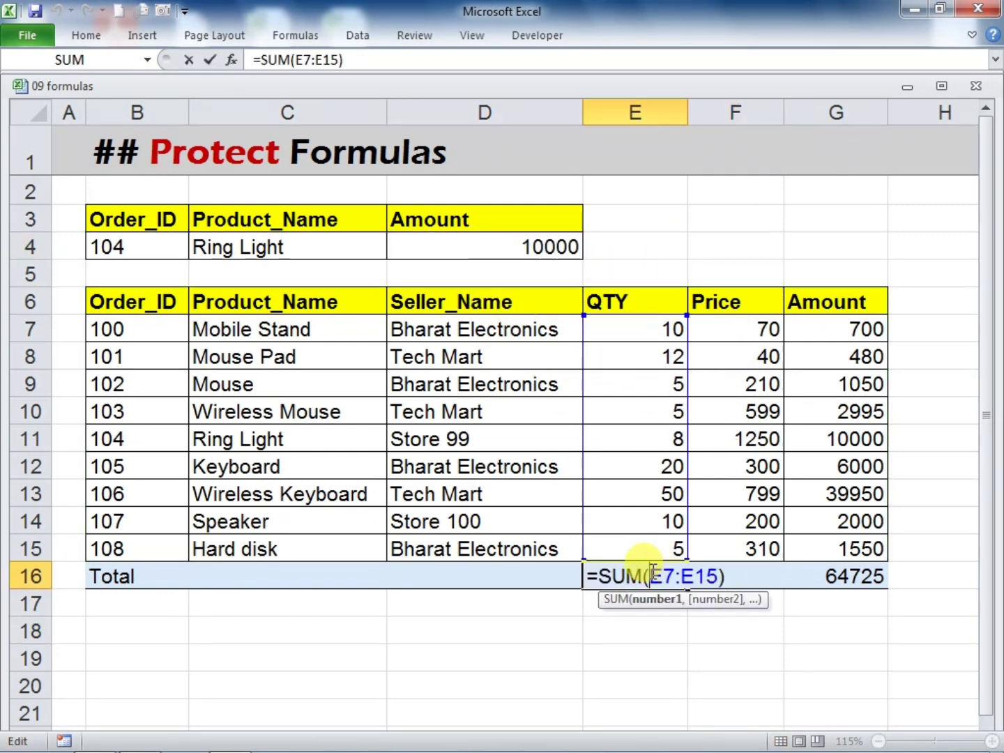
key("Escape")
left_click(729, 573)
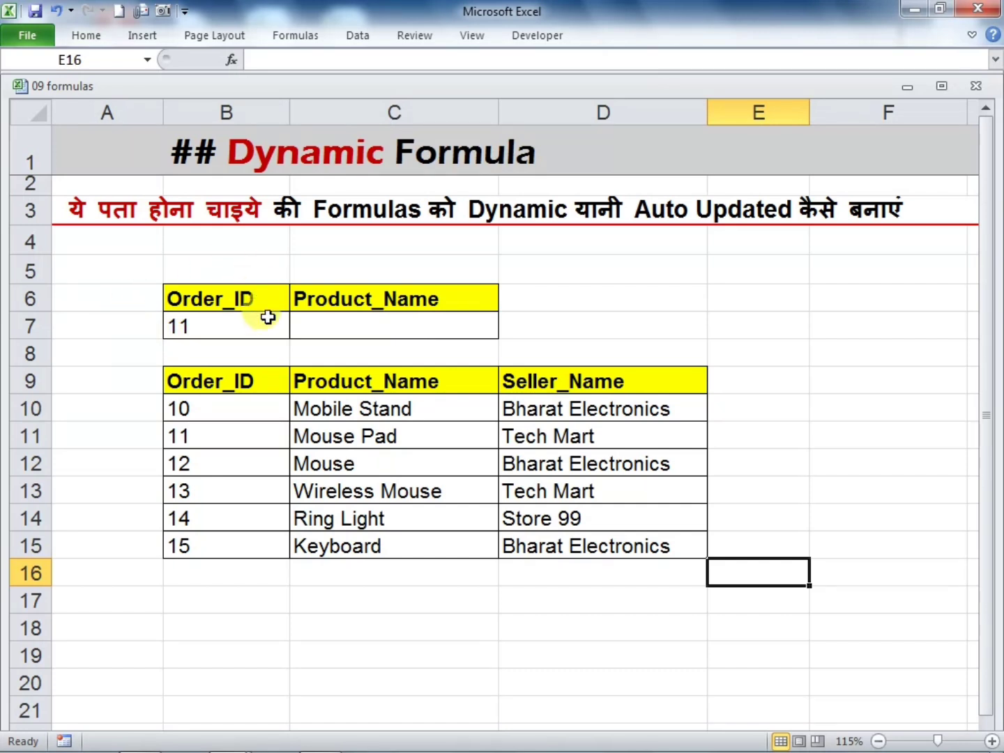
In C7, enter =VLOOKUP(B7,B9:D15,2,0) to return the product name for the order ID in B7
left_click(240, 329)
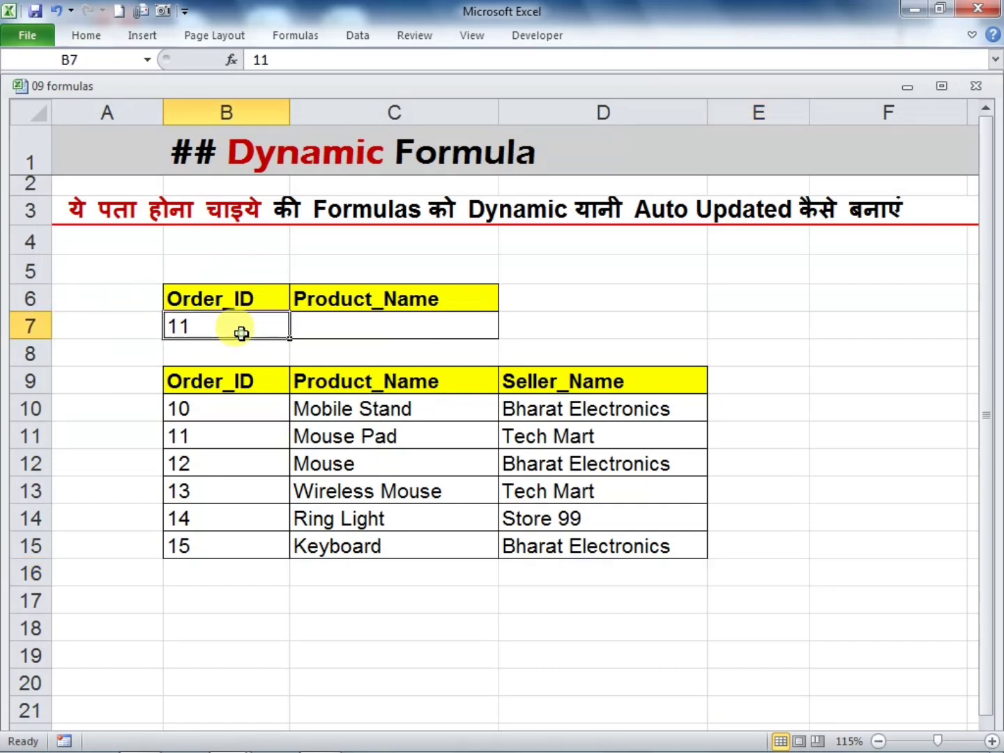
left_click(316, 327)
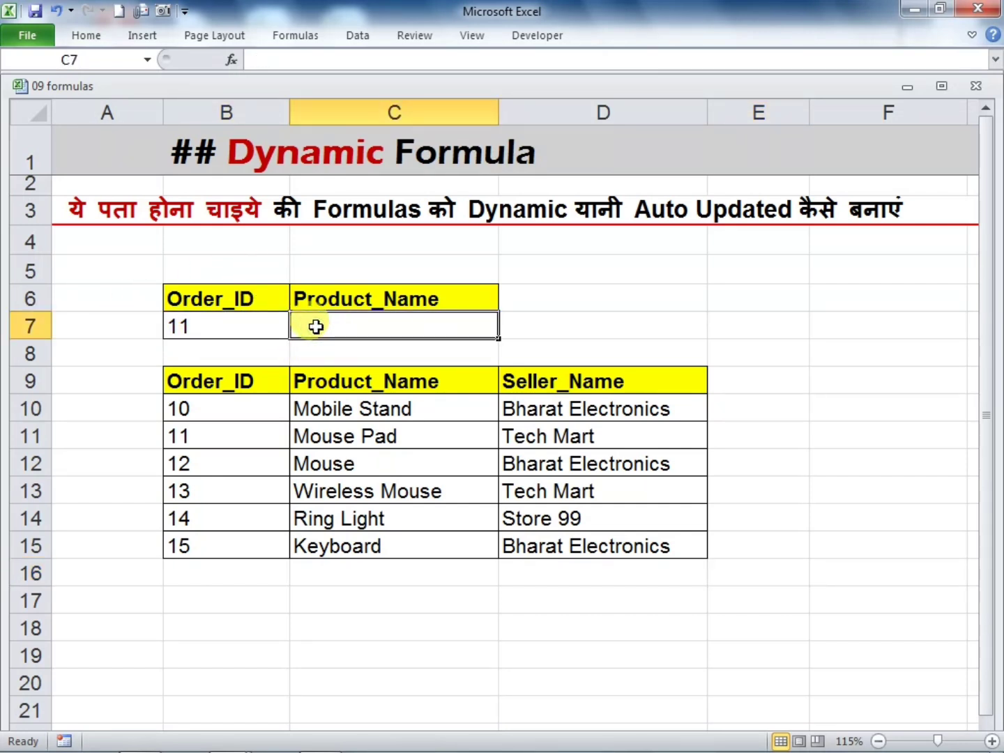
type("=")
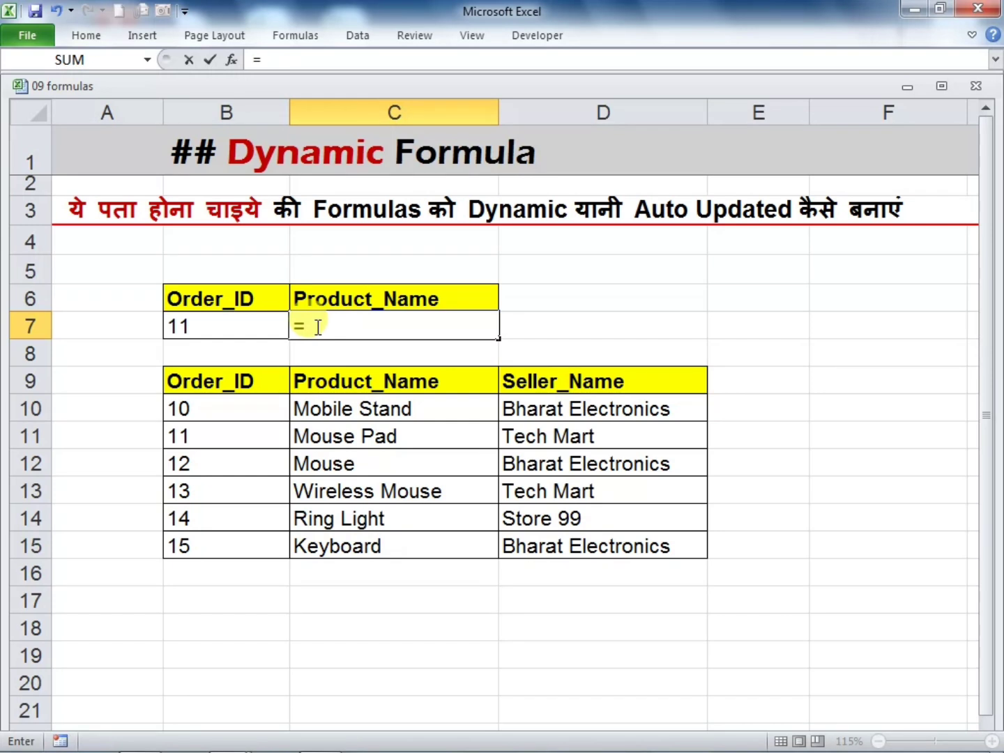
type("VLO")
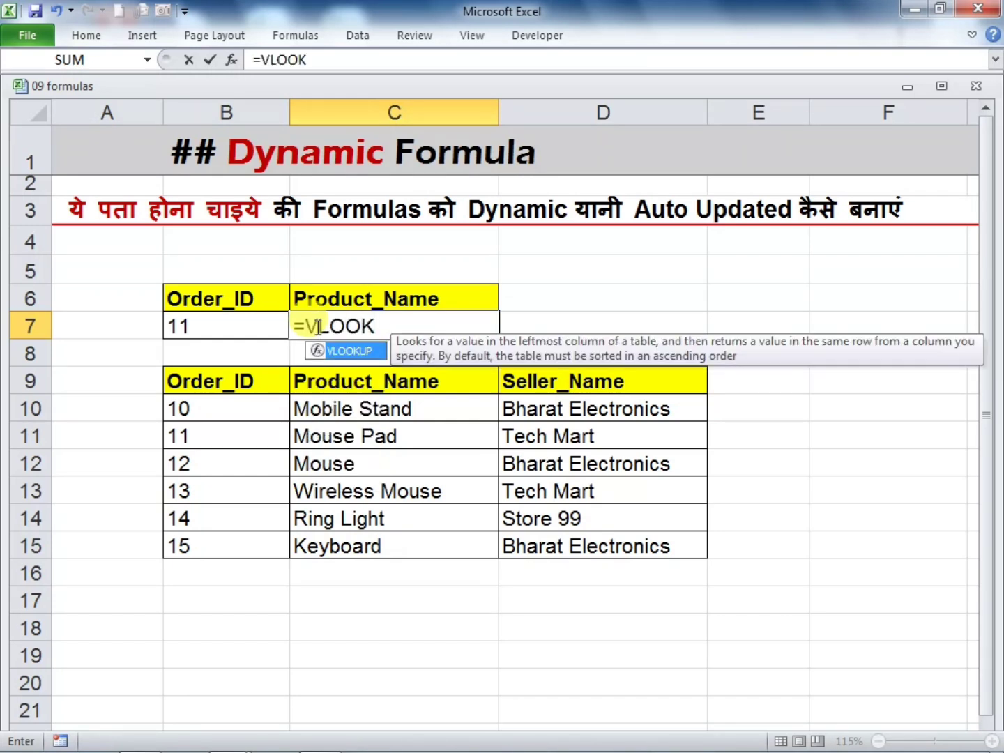
type("OK")
key("Tab")
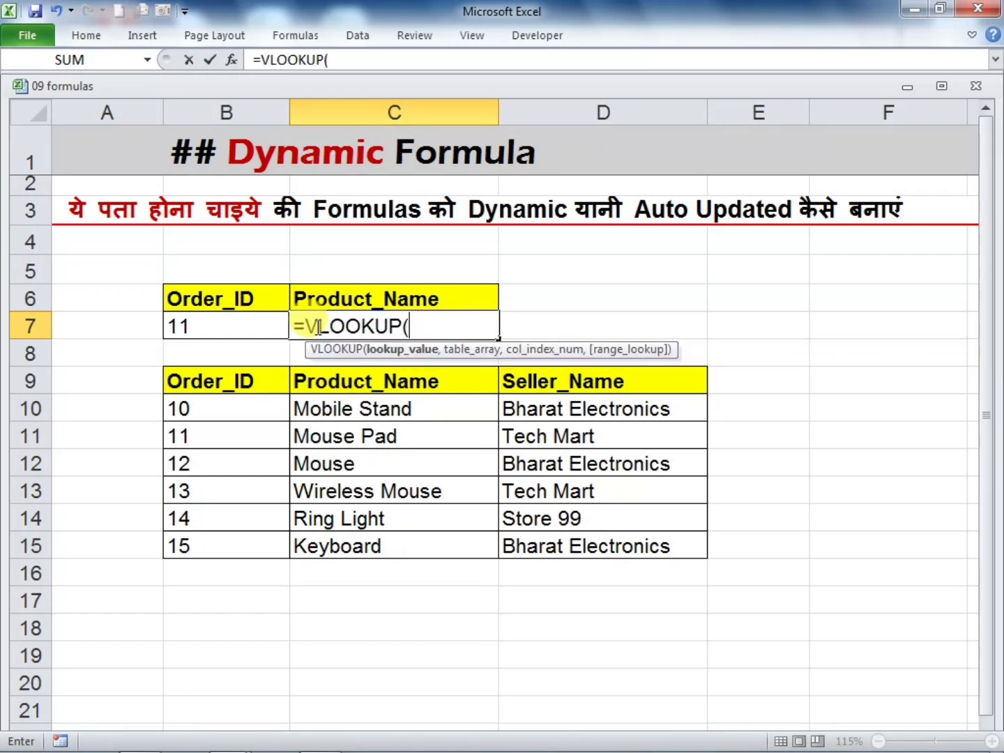
left_click(233, 324)
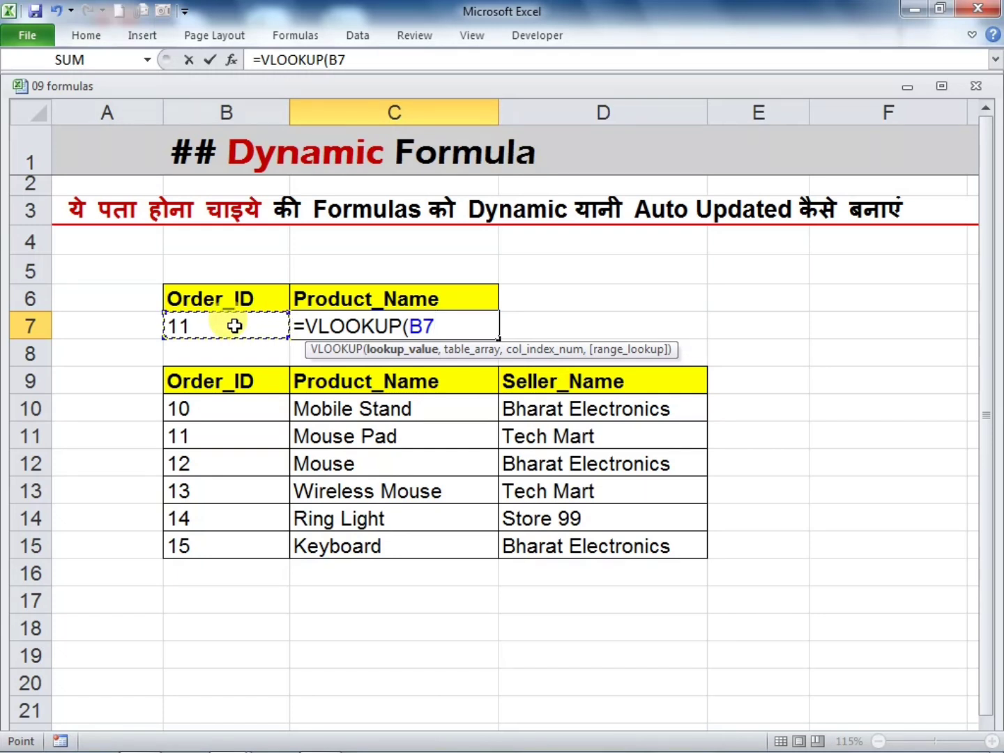
type(",")
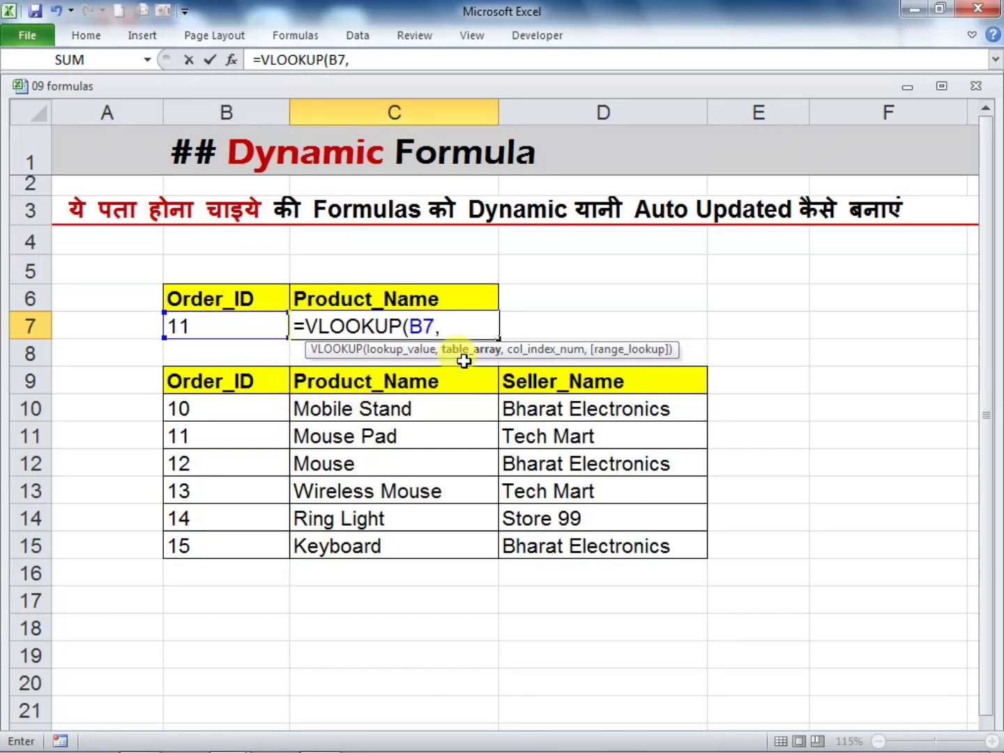
left_click_drag(224, 388, 595, 530)
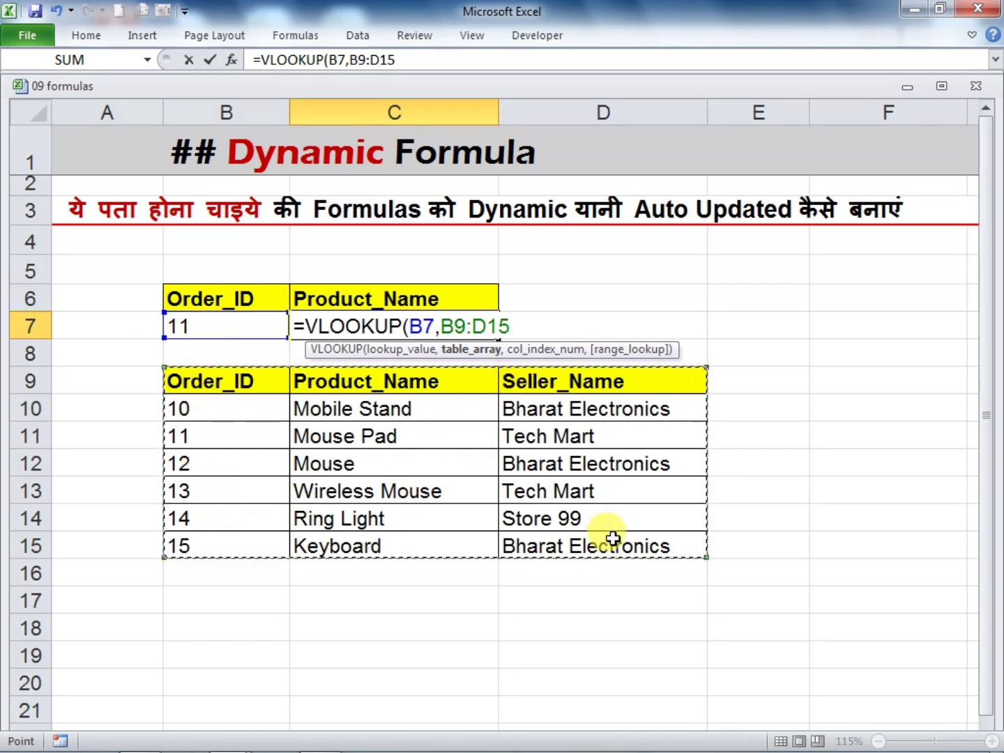
type(",2")
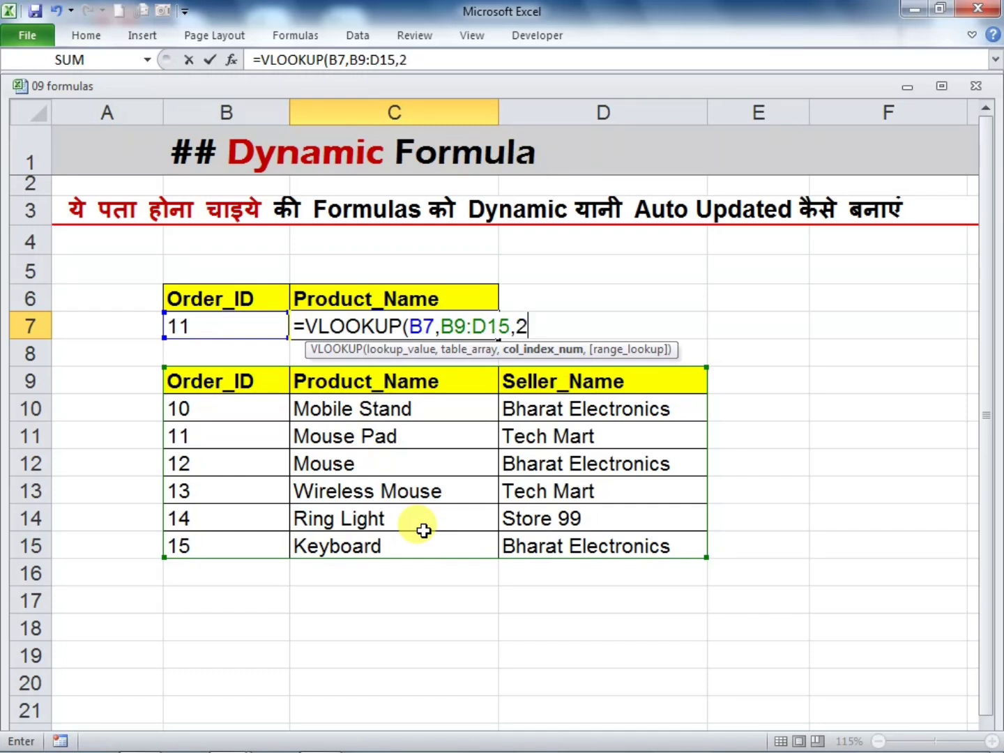
type(",")
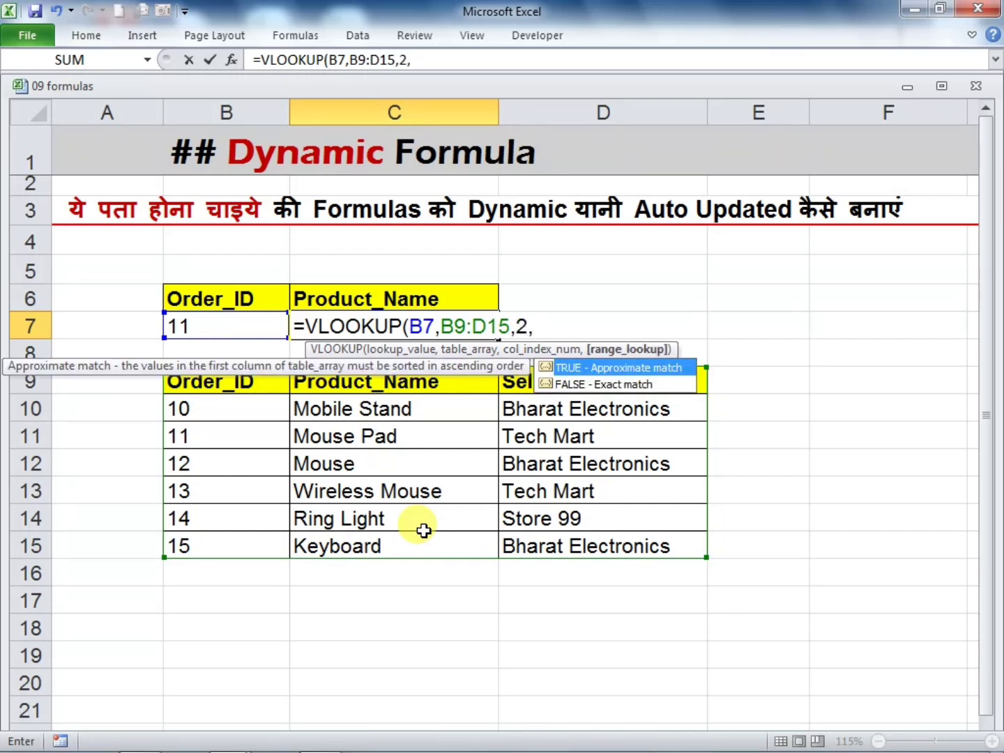
type("0)")
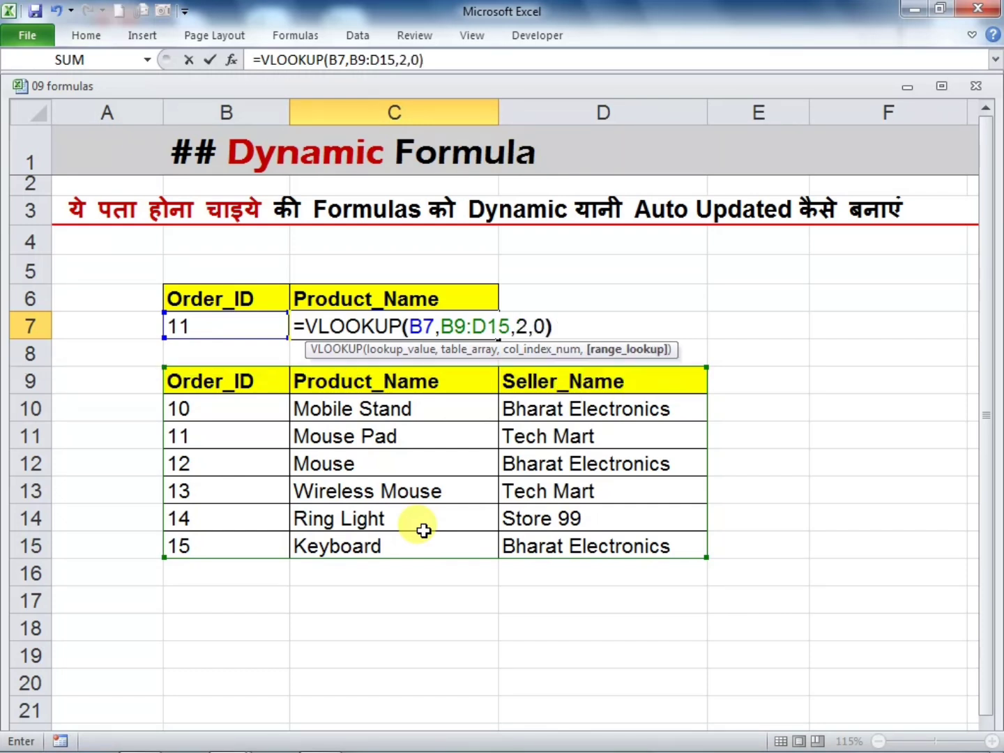
key("Return")
left_click(893, 544)
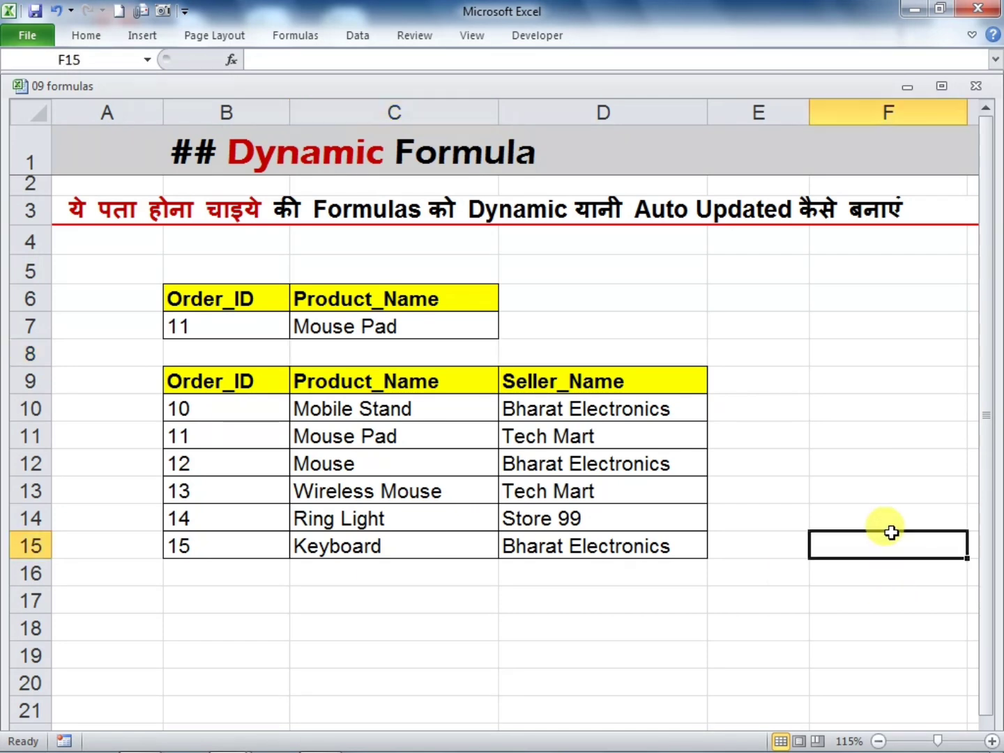
Compare the lookup result with row 11, and set B7 to the order ID listed in B15 to test the formula
left_click(198, 440)
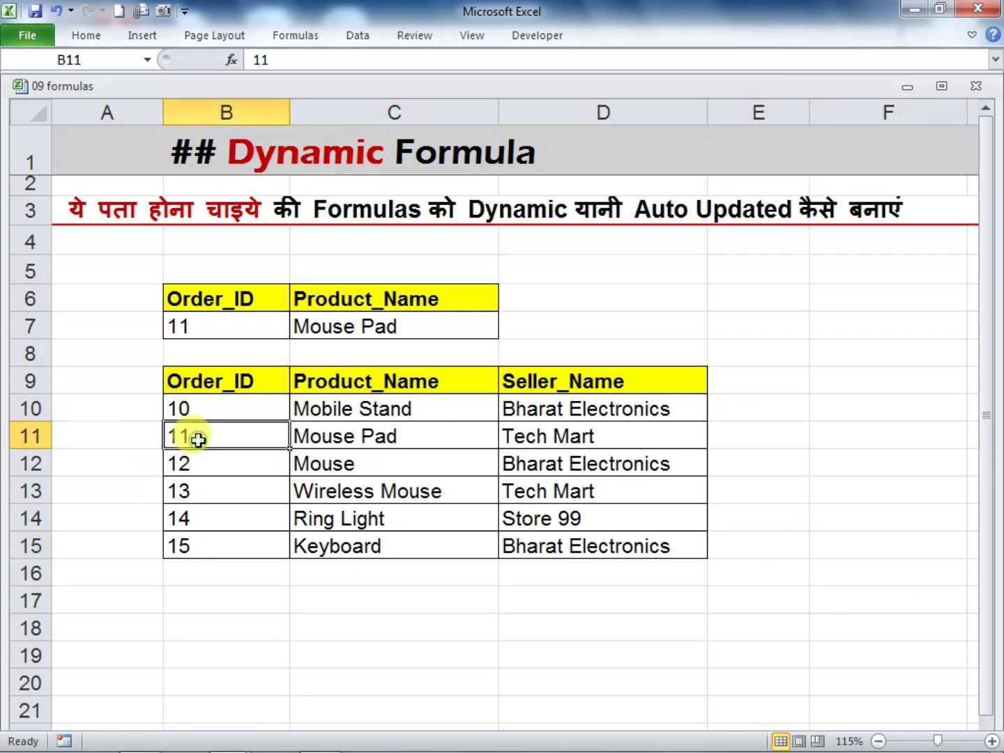
left_click(414, 433)
left_click(244, 327)
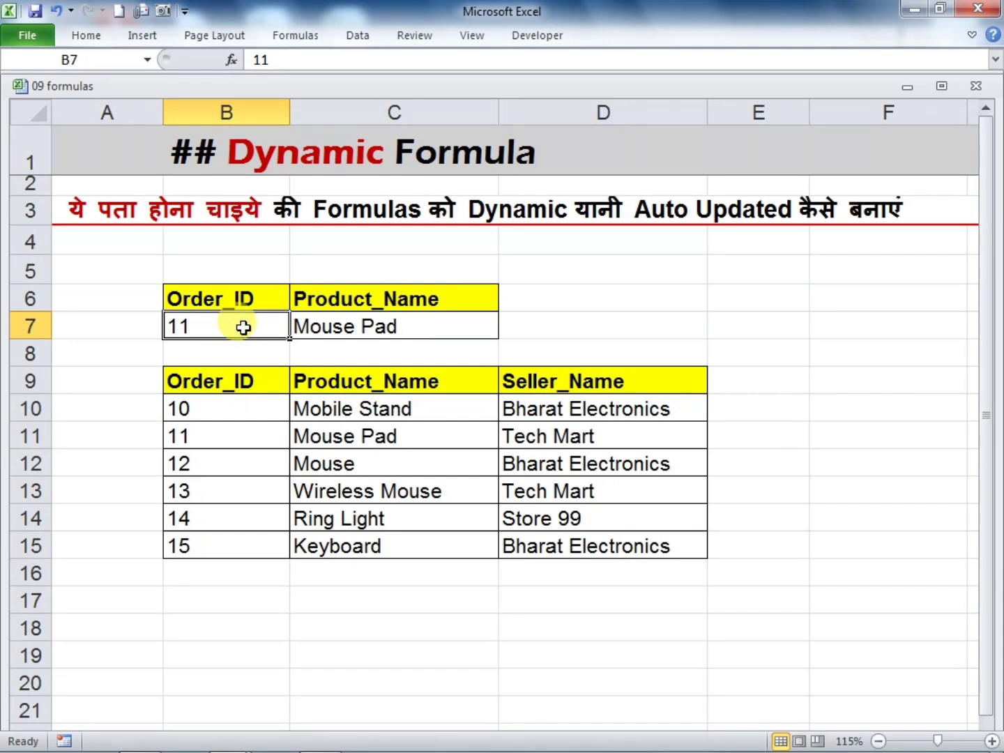
type("1")
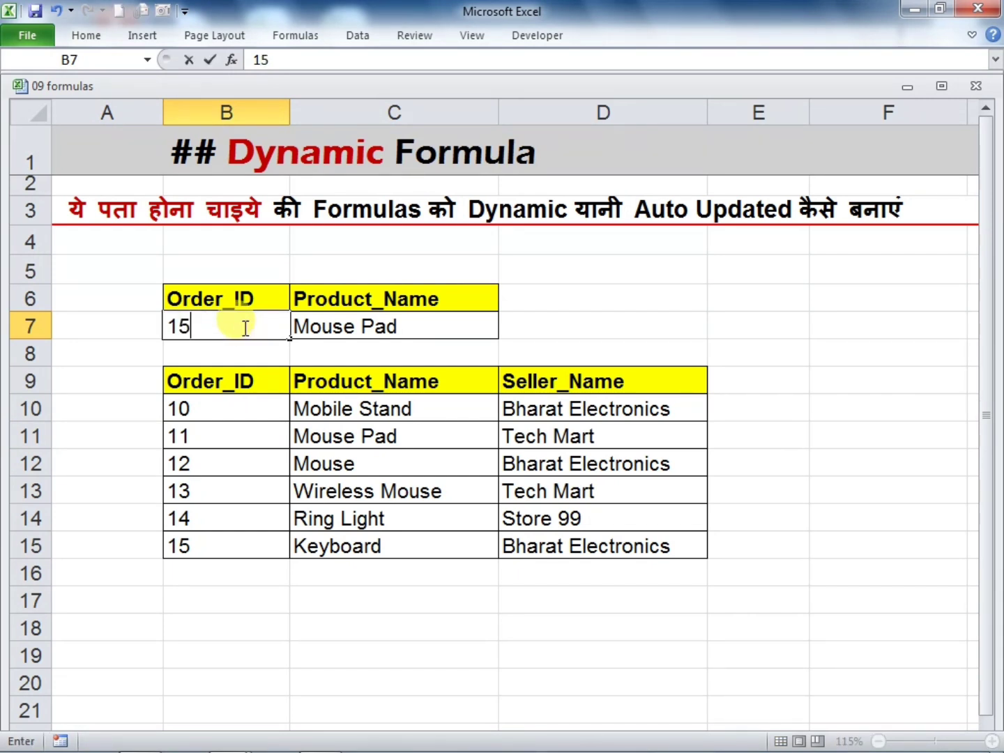
key("Return")
left_click(455, 600)
left_click(398, 331)
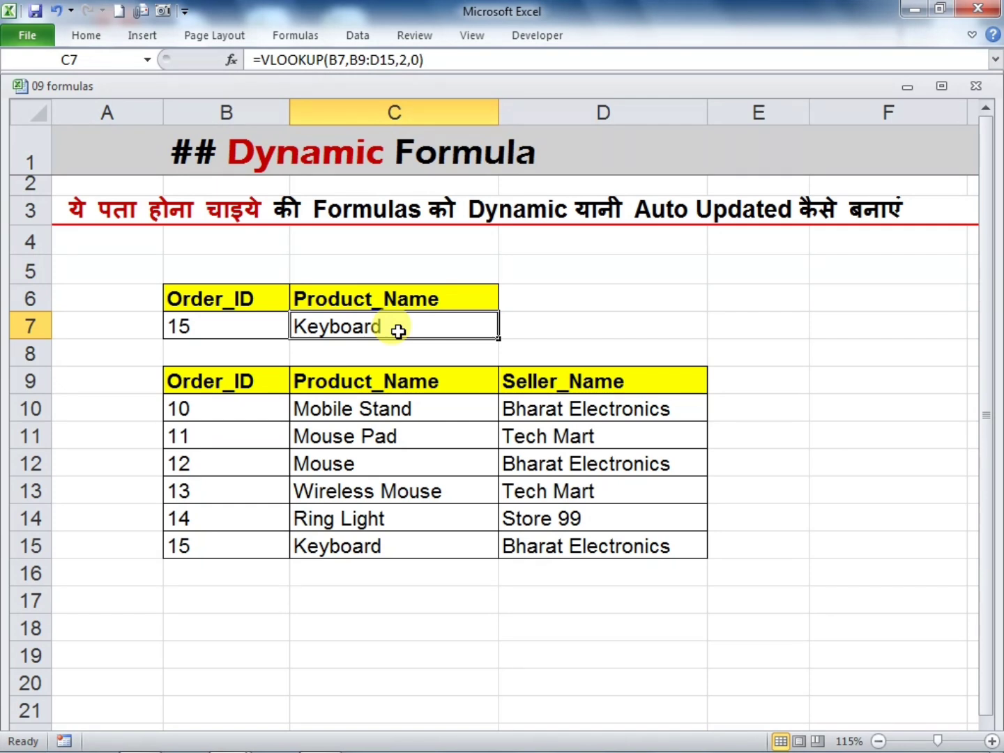
Add a record in row 16 below the data with the next consecutive order ID, product AAASSS and seller DFGGFF
left_click(245, 574)
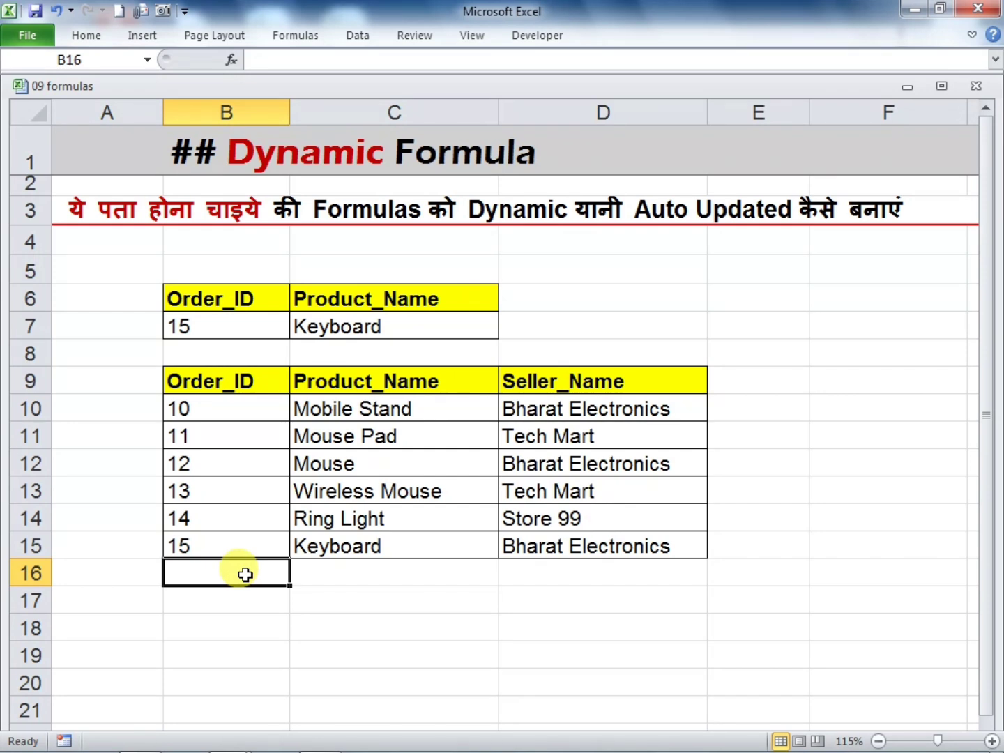
type("16")
key("Tab")
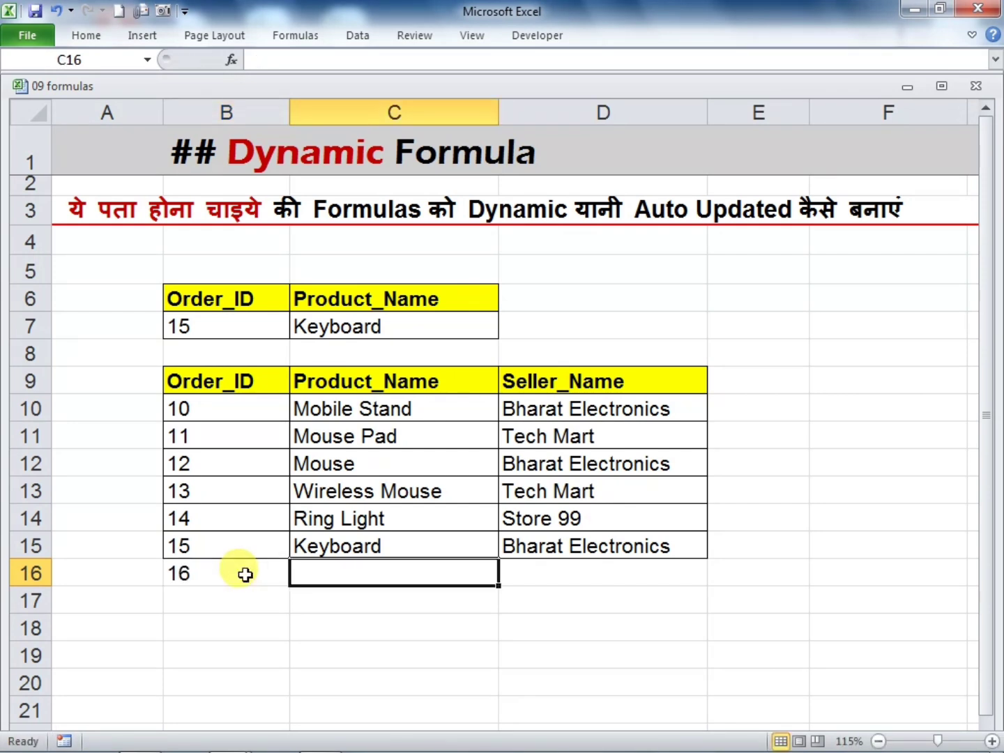
type("AAASSS")
key("Tab")
type("DFGGFF")
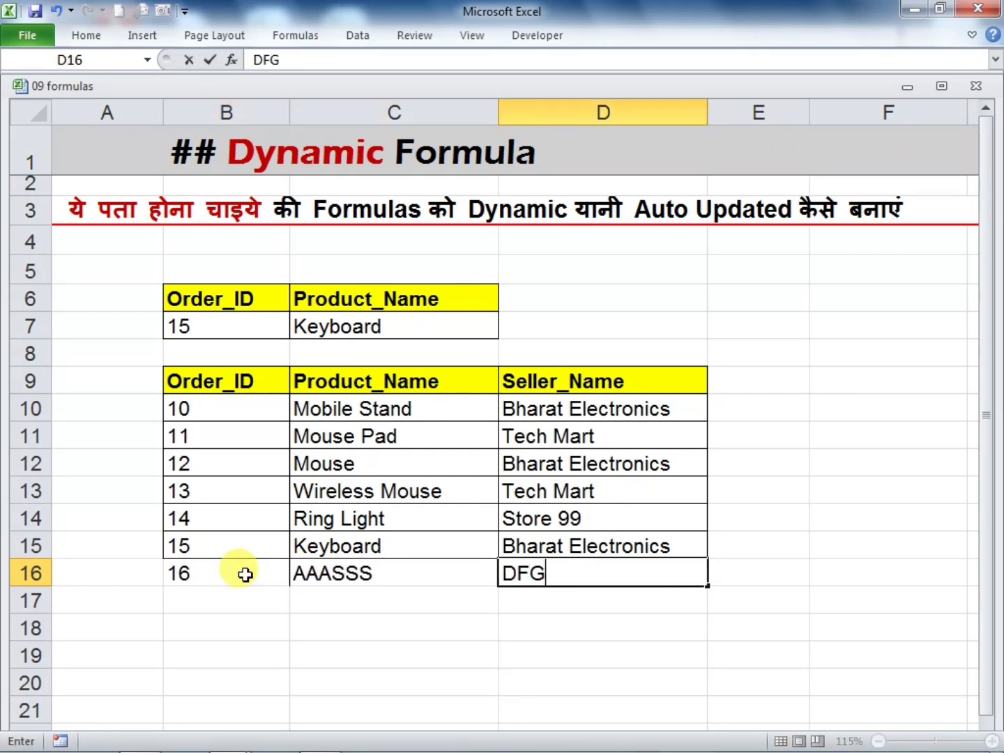
key("Tab")
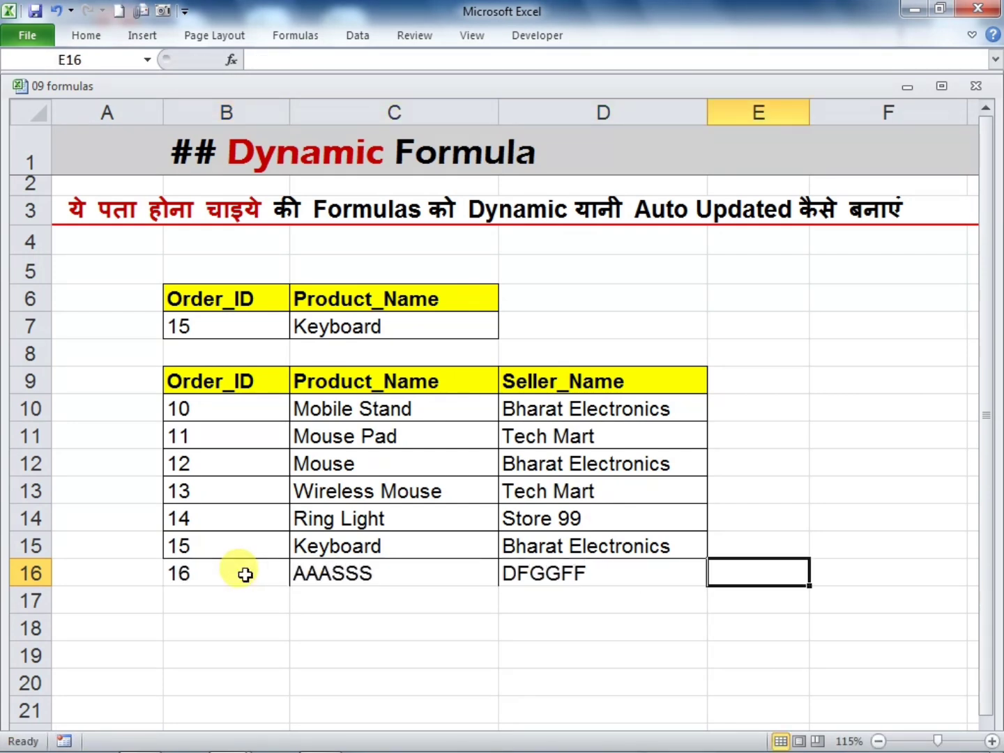
Test the lookup by setting B7 to the order ID of the AAASSS record, and inspect the formula in C7
left_click(236, 346)
left_click(235, 329)
type("16")
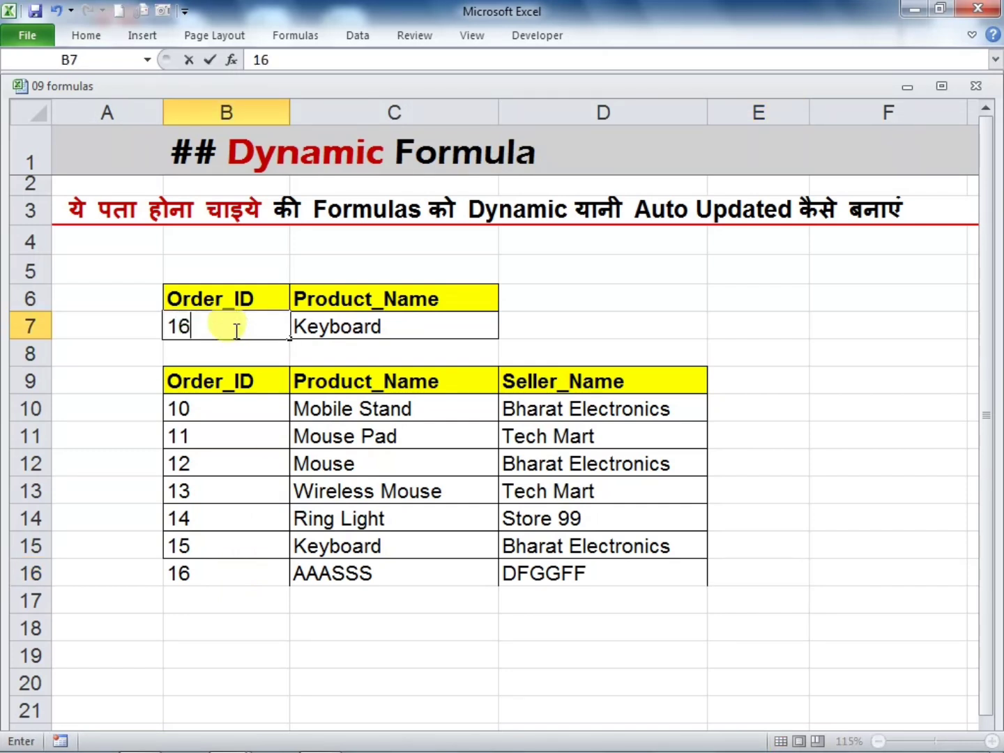
key("Return")
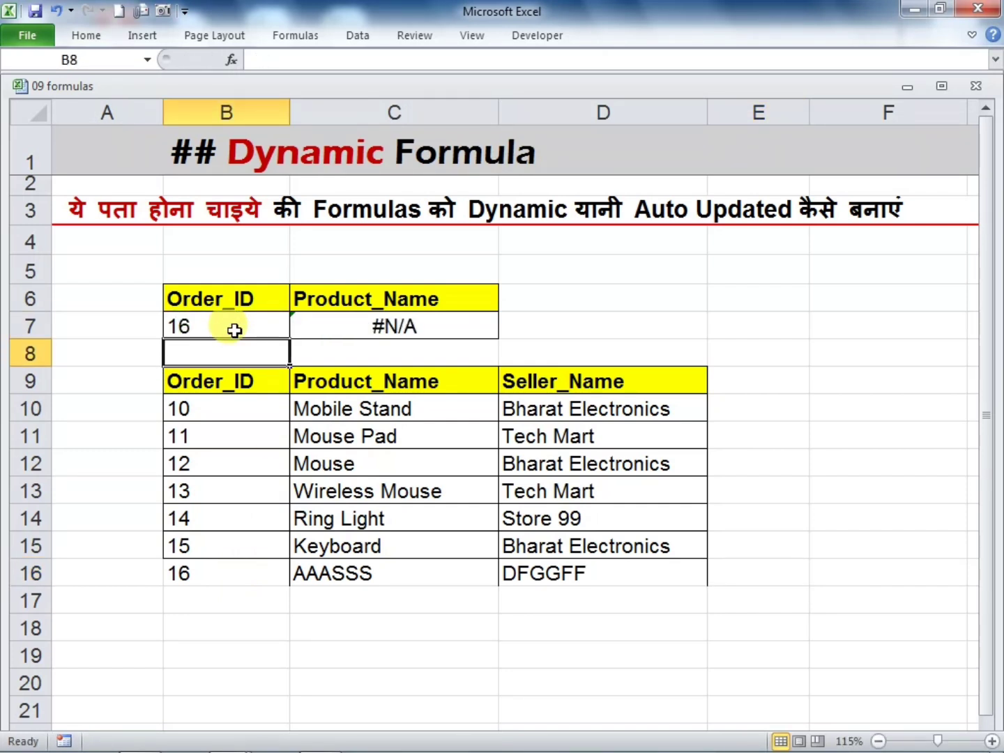
left_click(512, 304)
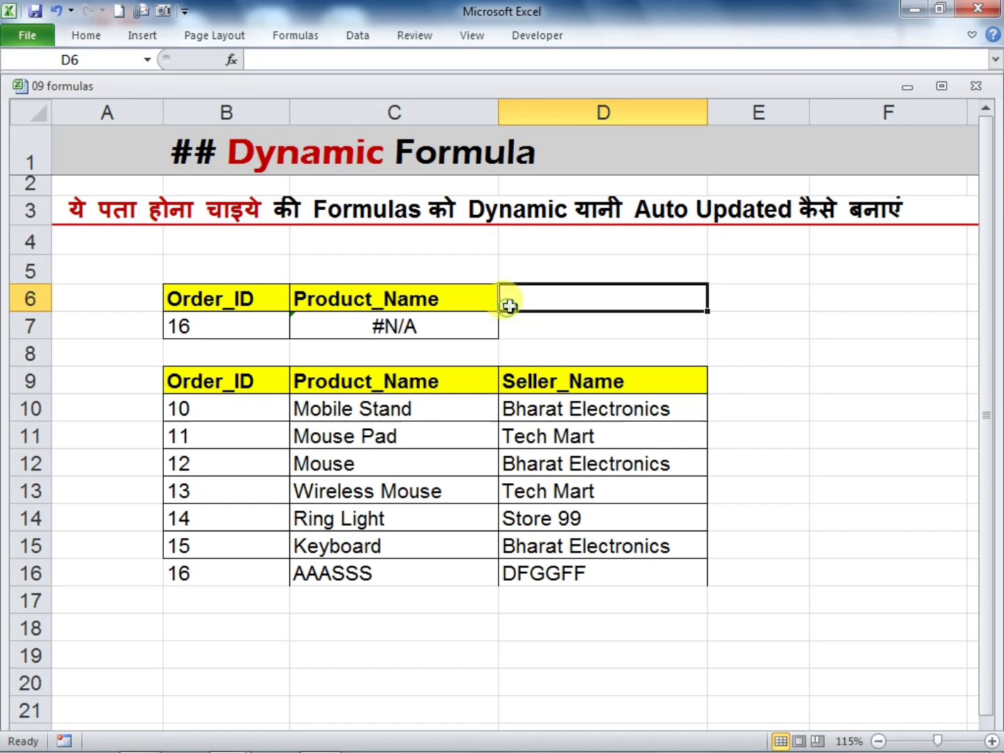
left_click(467, 325)
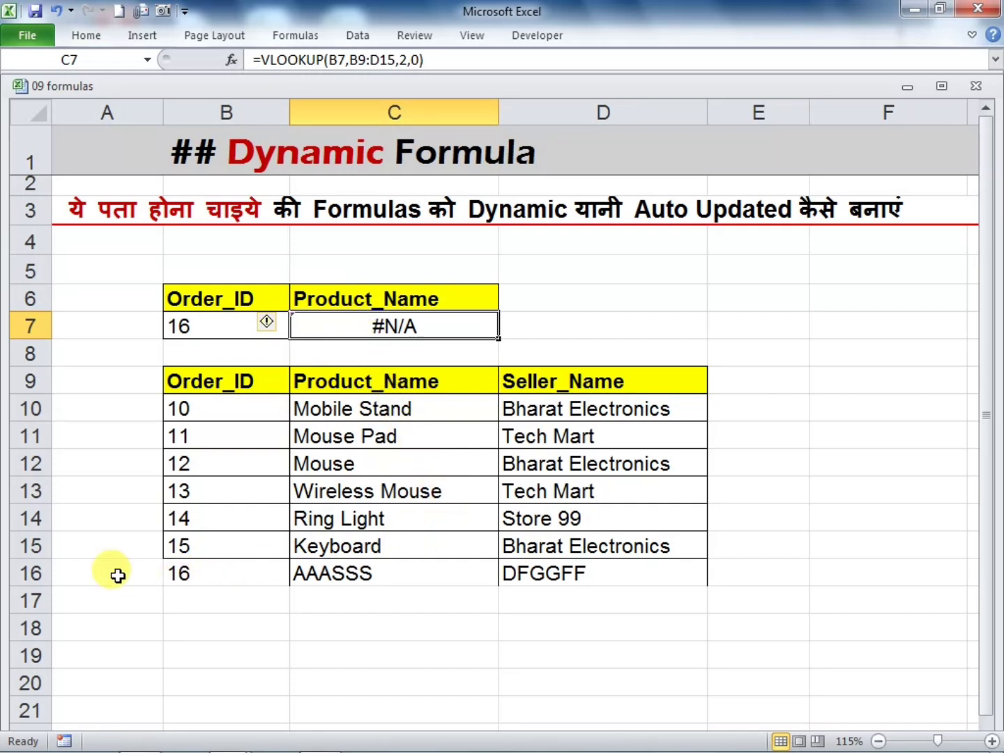
Delete row 16 containing the AAASSS record from the sheet
left_click(21, 570)
right_click(21, 570)
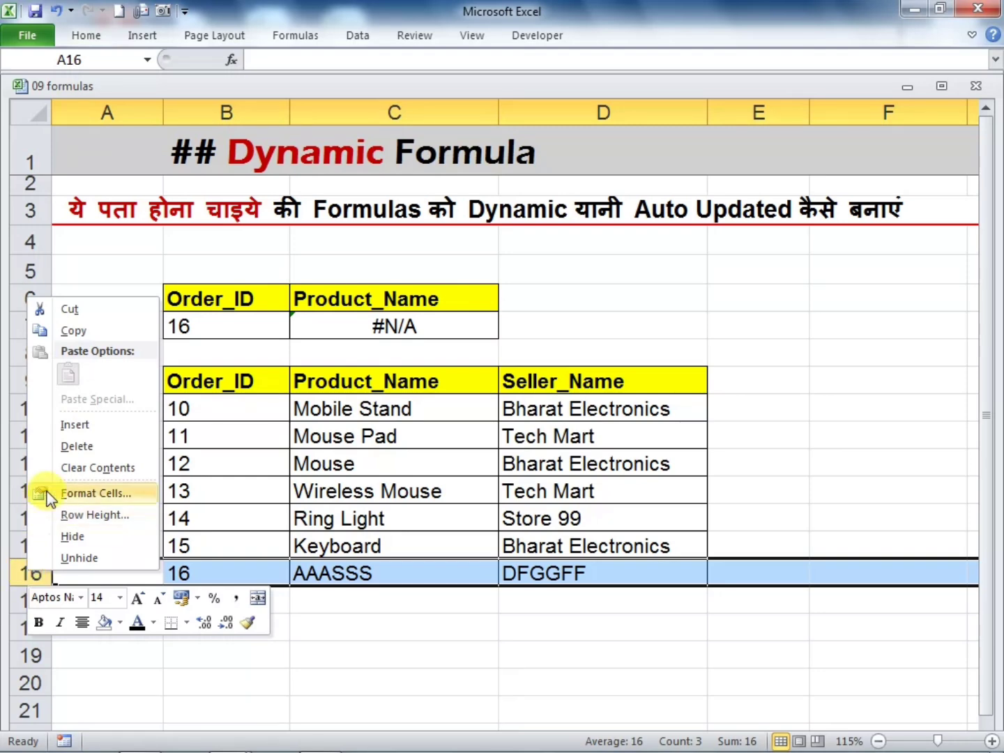
left_click(69, 452)
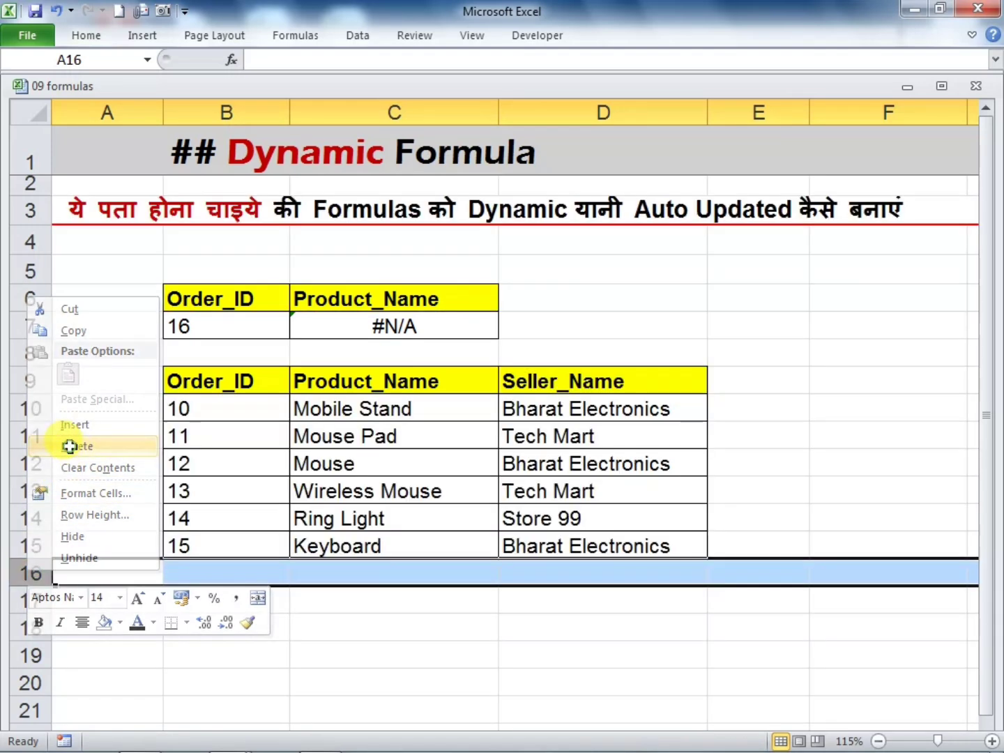
left_click(348, 657)
left_click(778, 514)
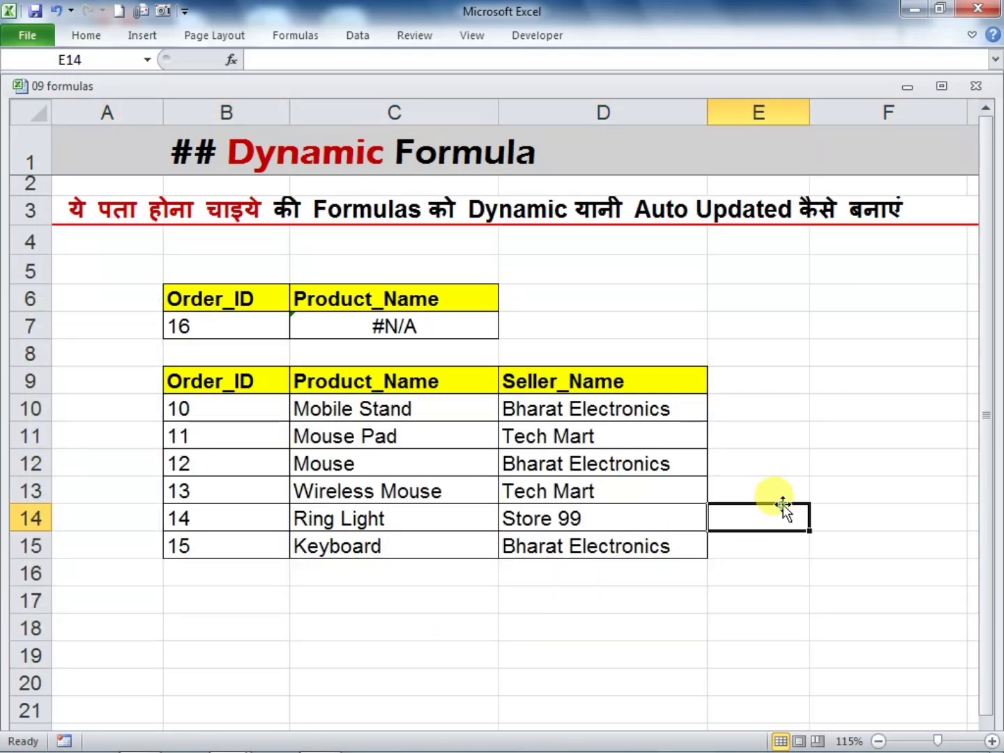
Set the lookup order ID in B7 back to the one of the Keyboard record in row 15
left_click(228, 326)
type("15")
key("Return")
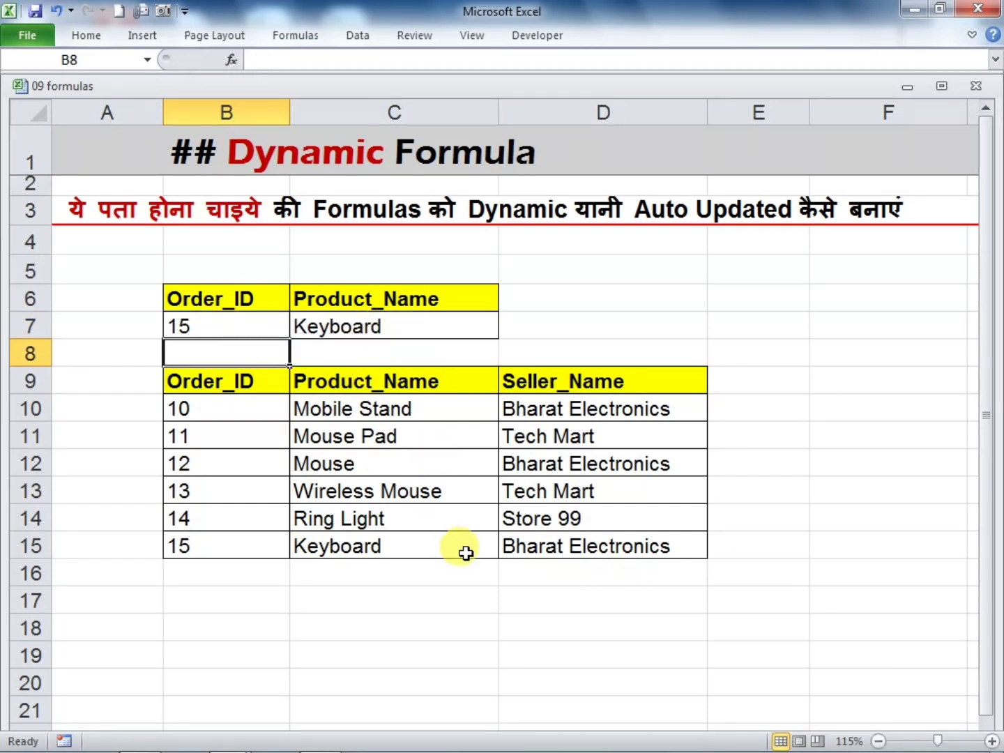
left_click(467, 598)
Convert the range B9:D15 into a table, keeping the option that it has headers
left_click_drag(207, 391, 617, 545)
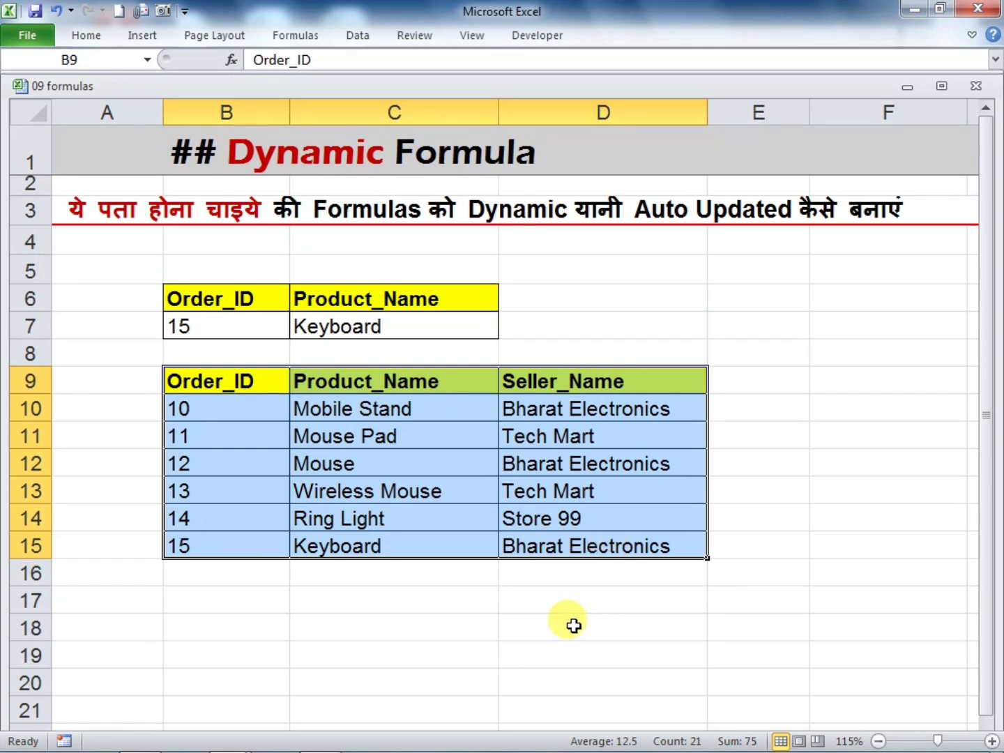
key("ctrl+t")
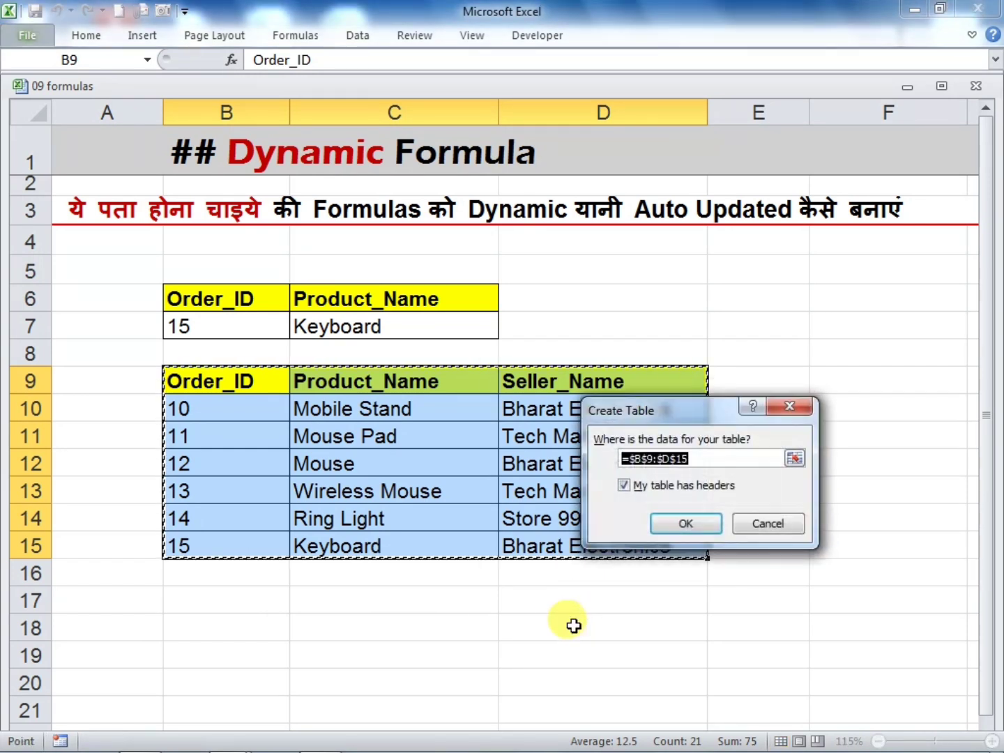
left_click_drag(682, 405, 722, 274)
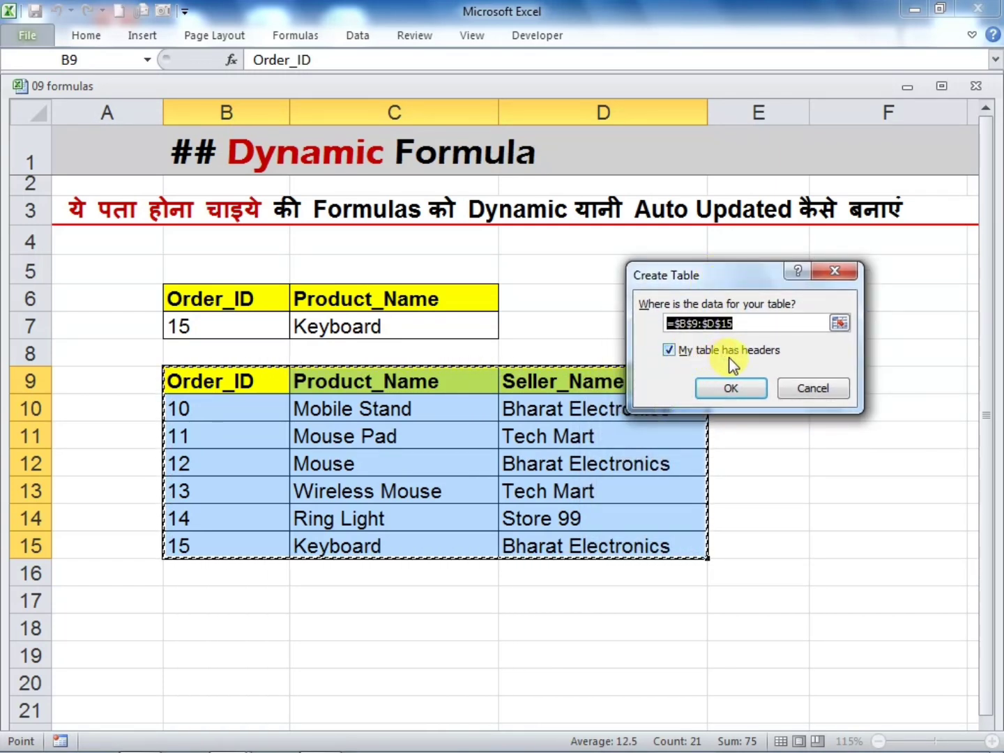
left_click(711, 391)
left_click(784, 443)
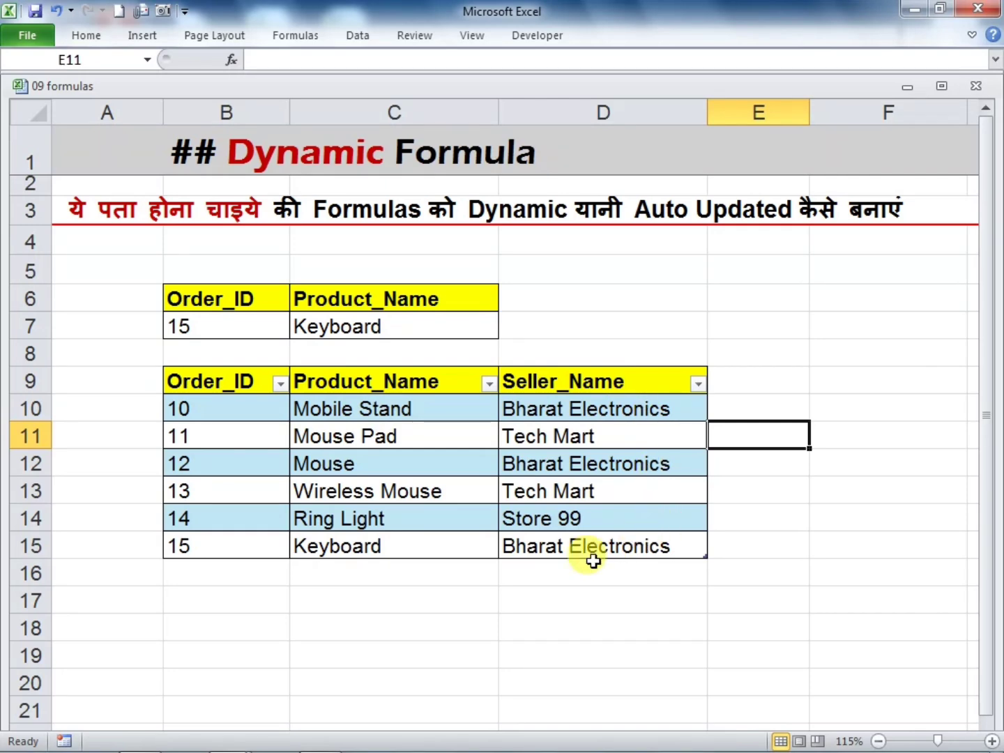
Apply the light pink banded table style with grid lines to the order table B9:D15
left_click_drag(242, 388, 619, 536)
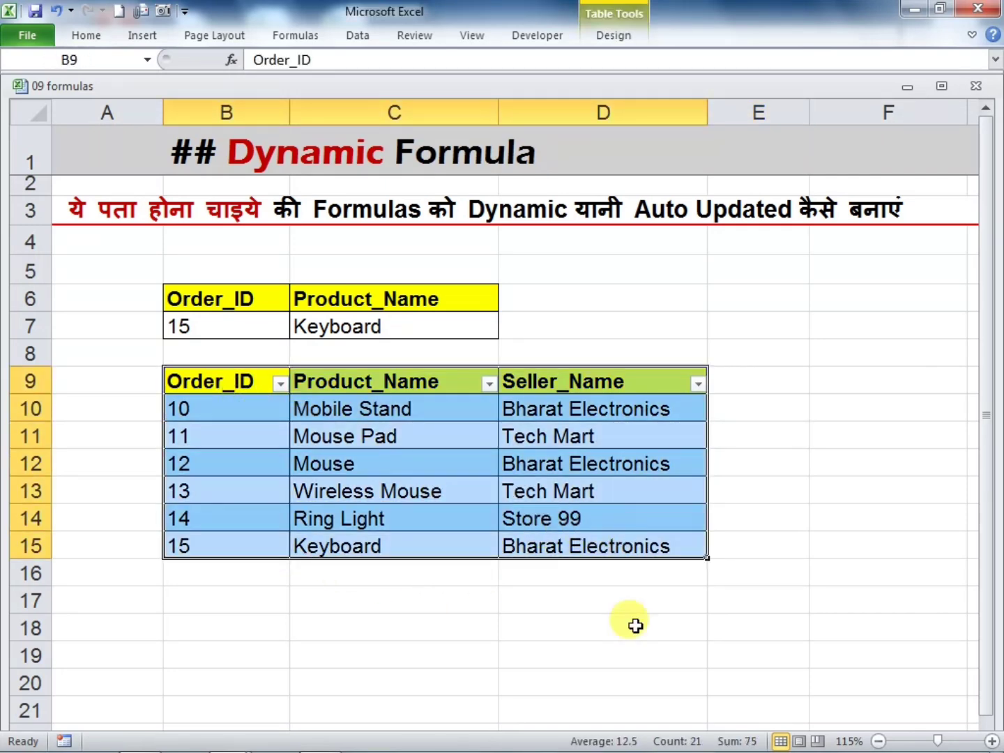
left_click(614, 39)
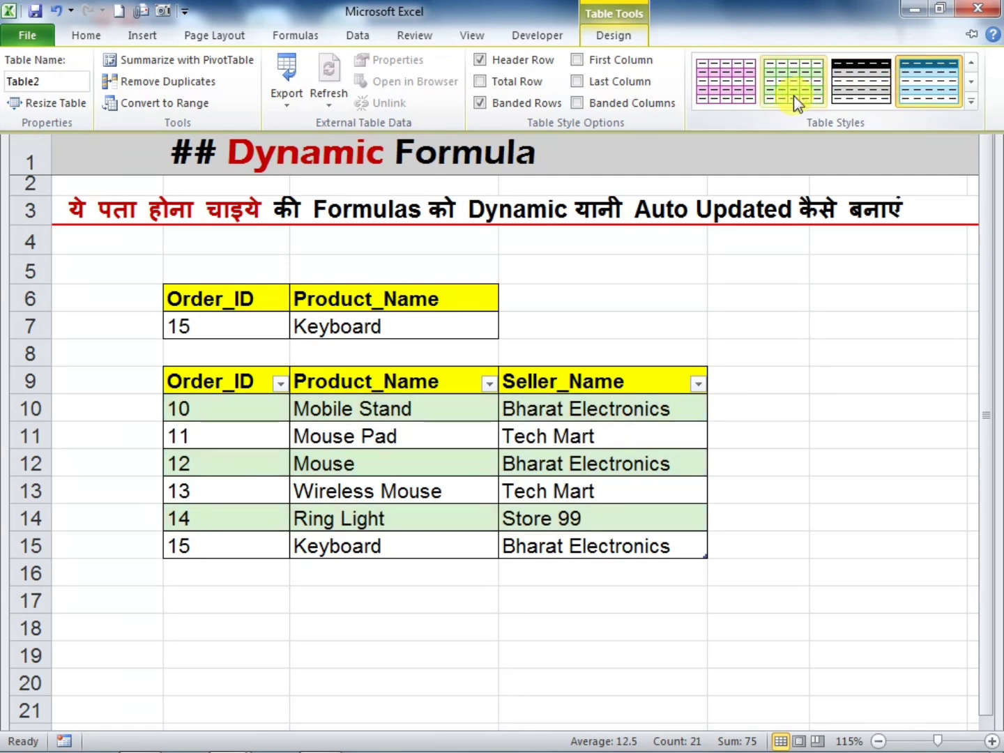
left_click(729, 93)
left_click(833, 481)
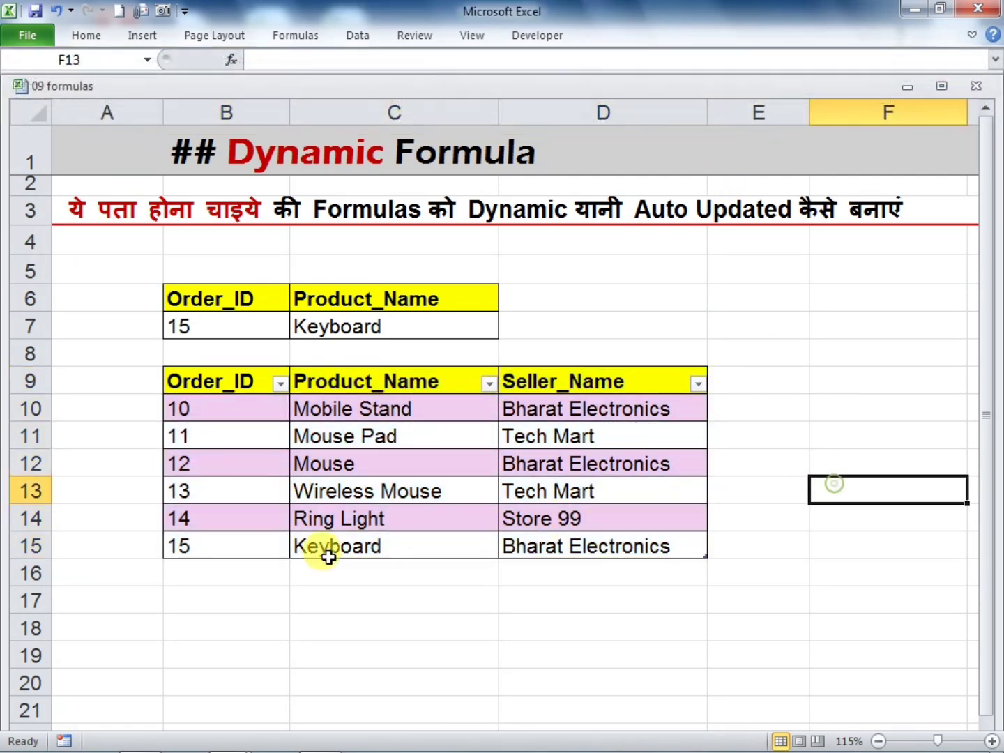
Add a record in row 16 directly below the order table with the next order ID, product DF and seller THYUYU
left_click(229, 574)
type("16")
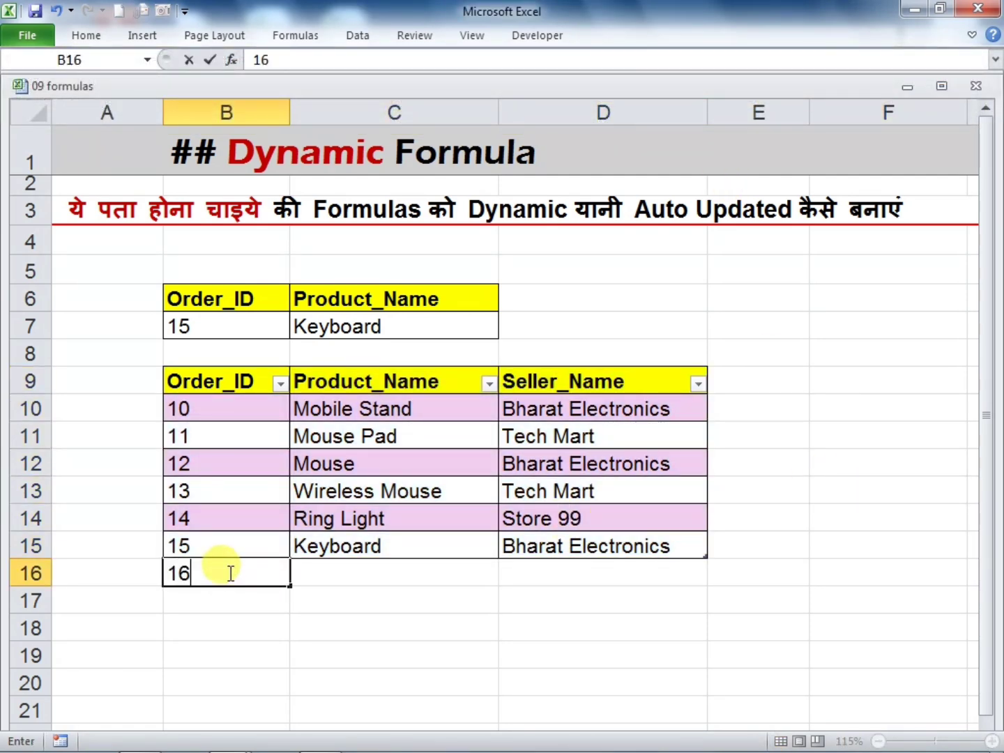
key("Tab")
type("DF")
key("Tab")
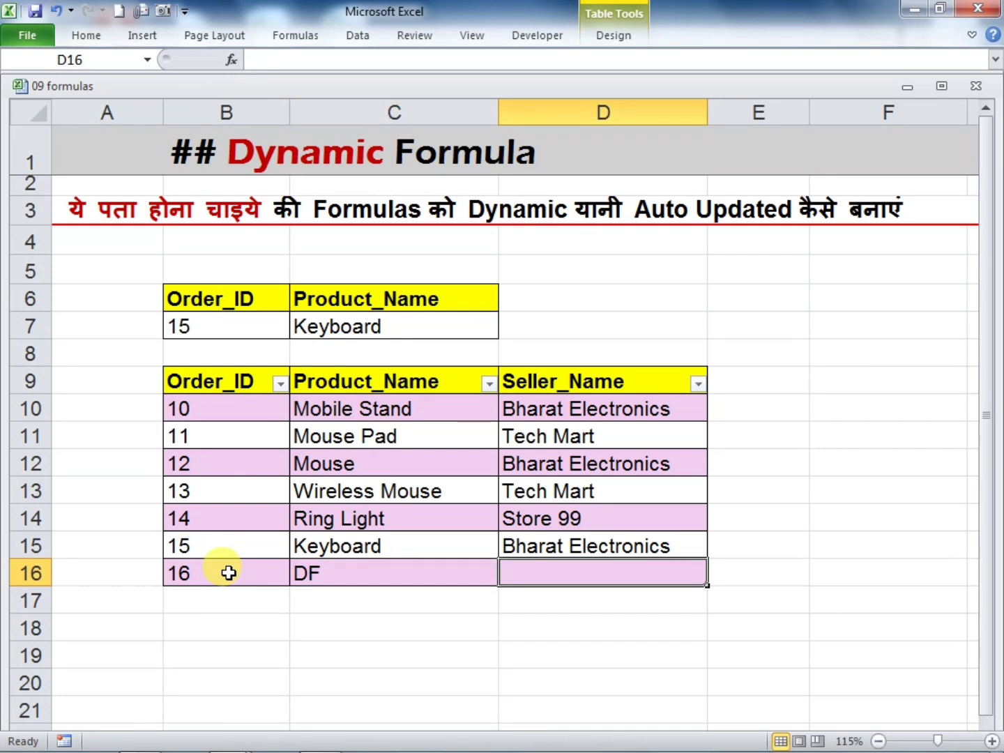
type("THYUYU")
key("Tab")
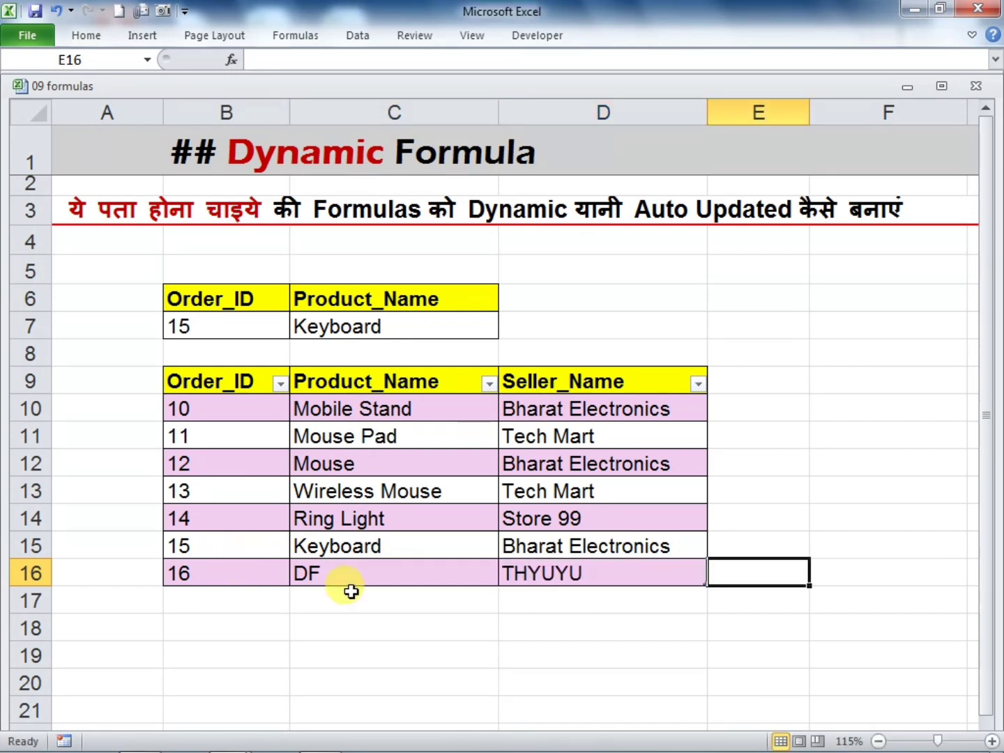
left_click(465, 670)
Set the lookup order ID in B7 to that of the DF record and check the VLOOKUP formula in C7
left_click(222, 327)
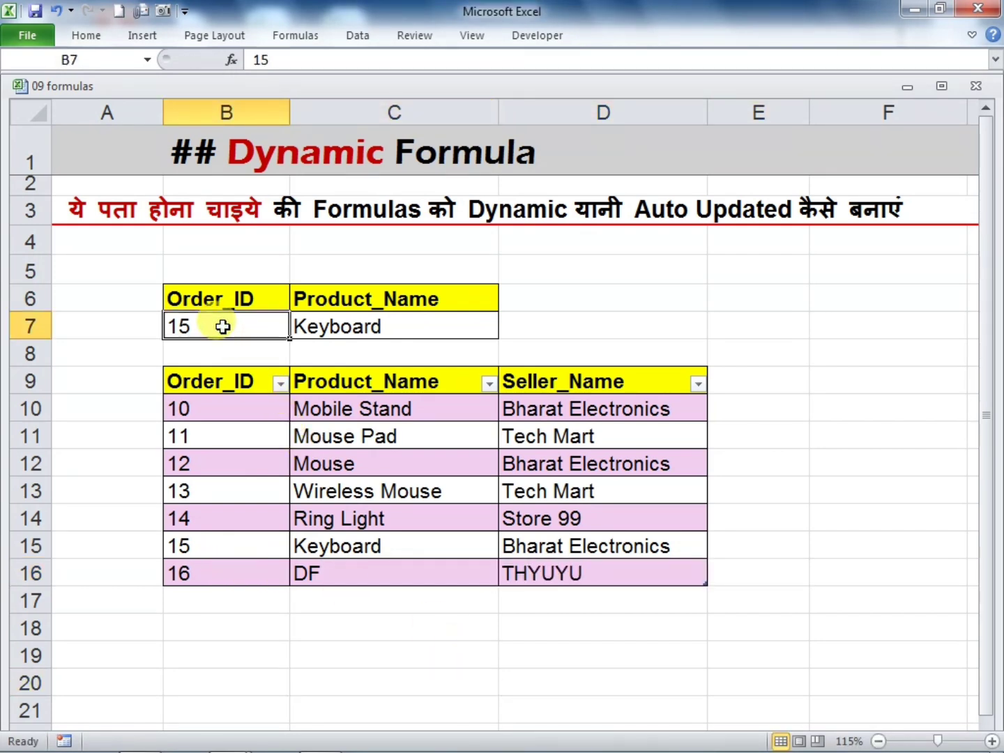
type("1")
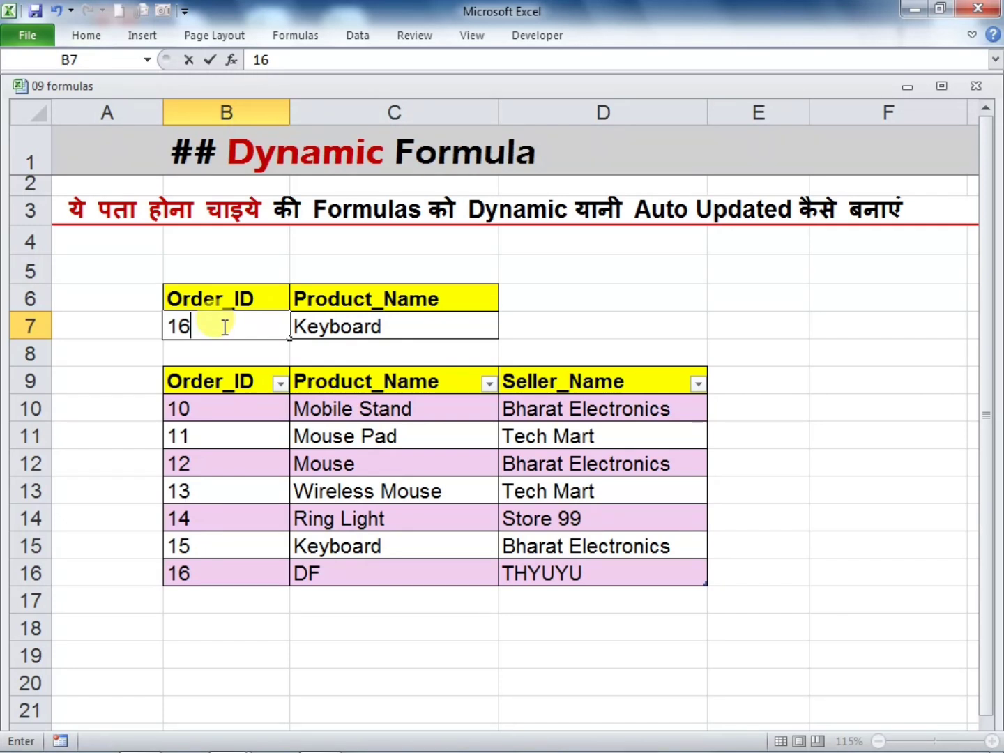
type("6")
key("Return")
left_click(373, 619)
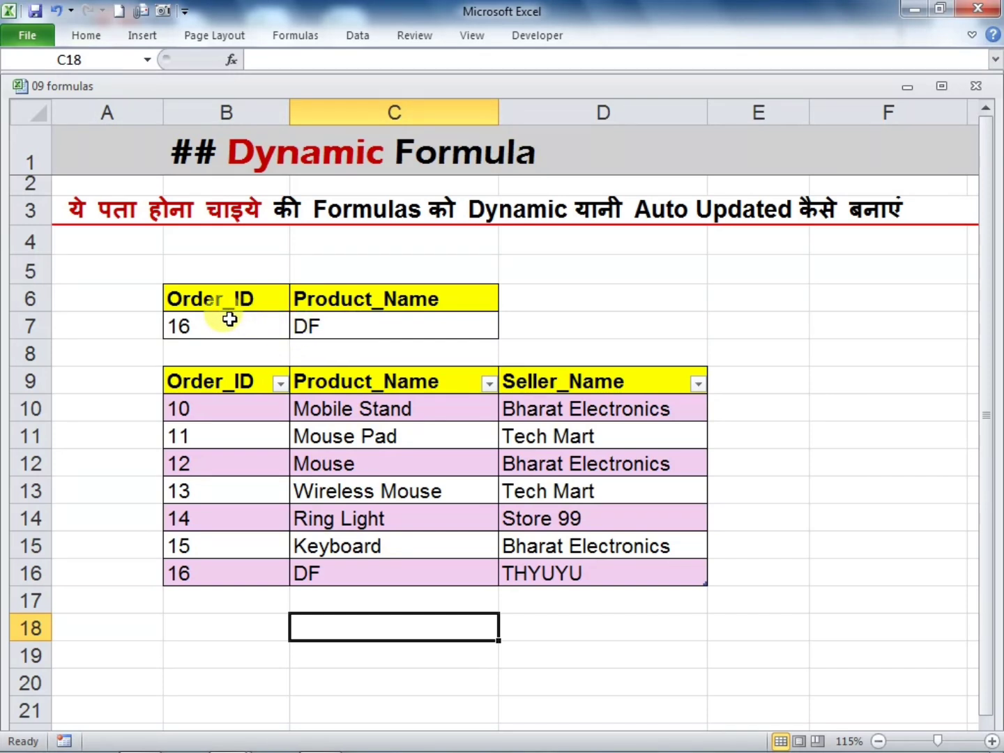
left_click(330, 330)
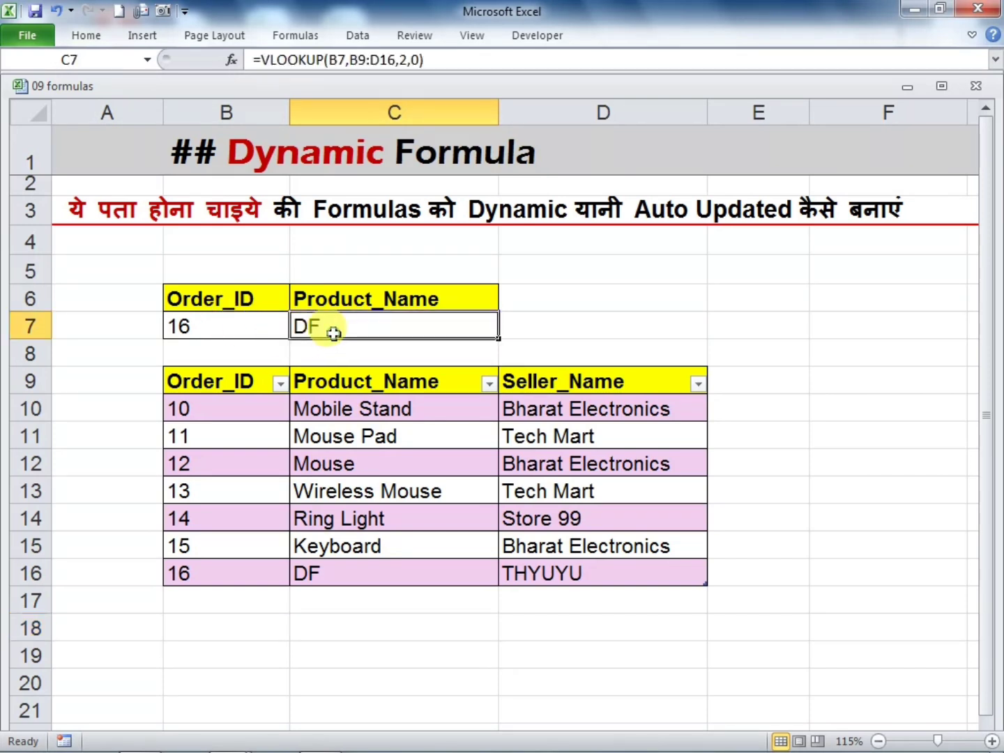
left_click(351, 575)
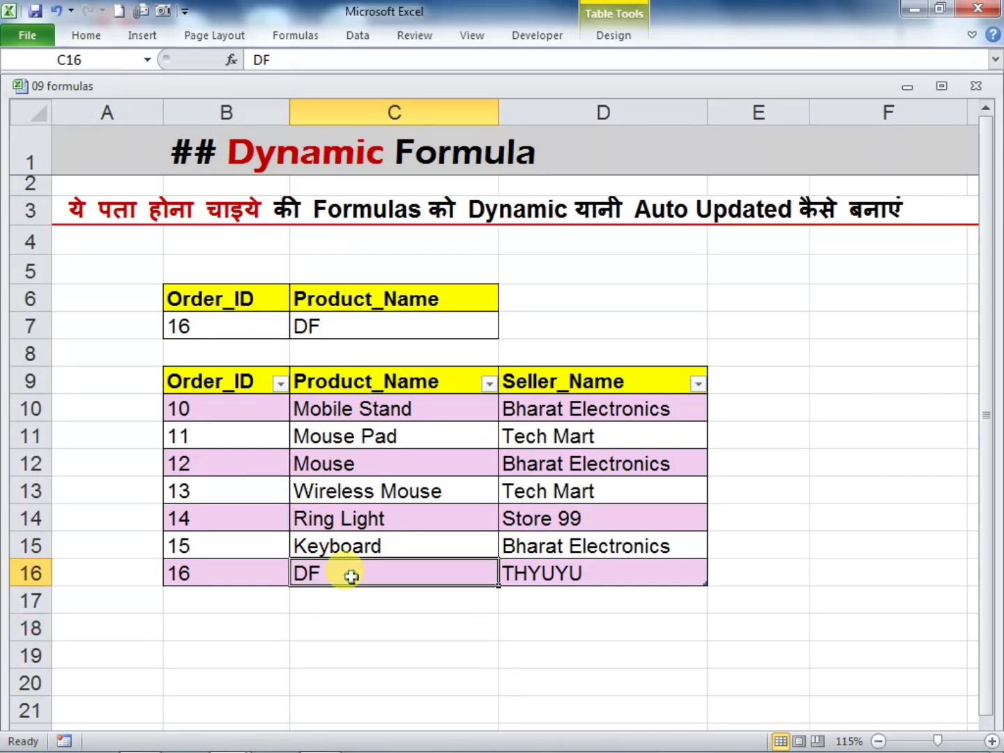
Add a record in row 17 of the order table with the next order ID, product DFGFGH and seller GFHH
left_click(234, 601)
type("17")
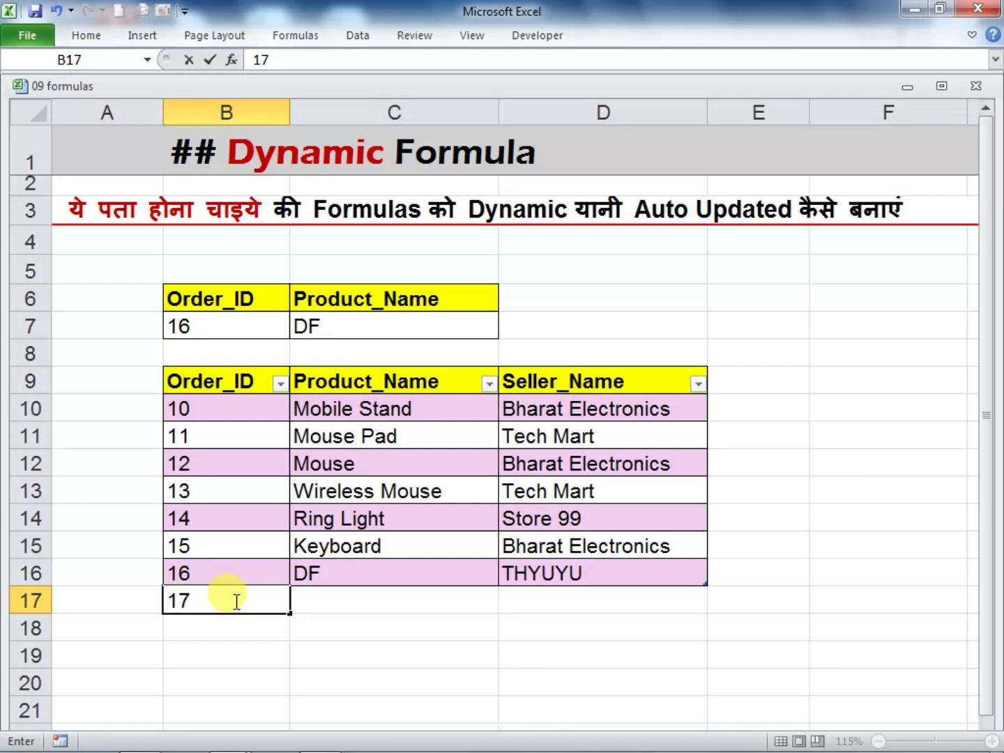
key("Return")
key("Up")
key("Right")
type("DF")
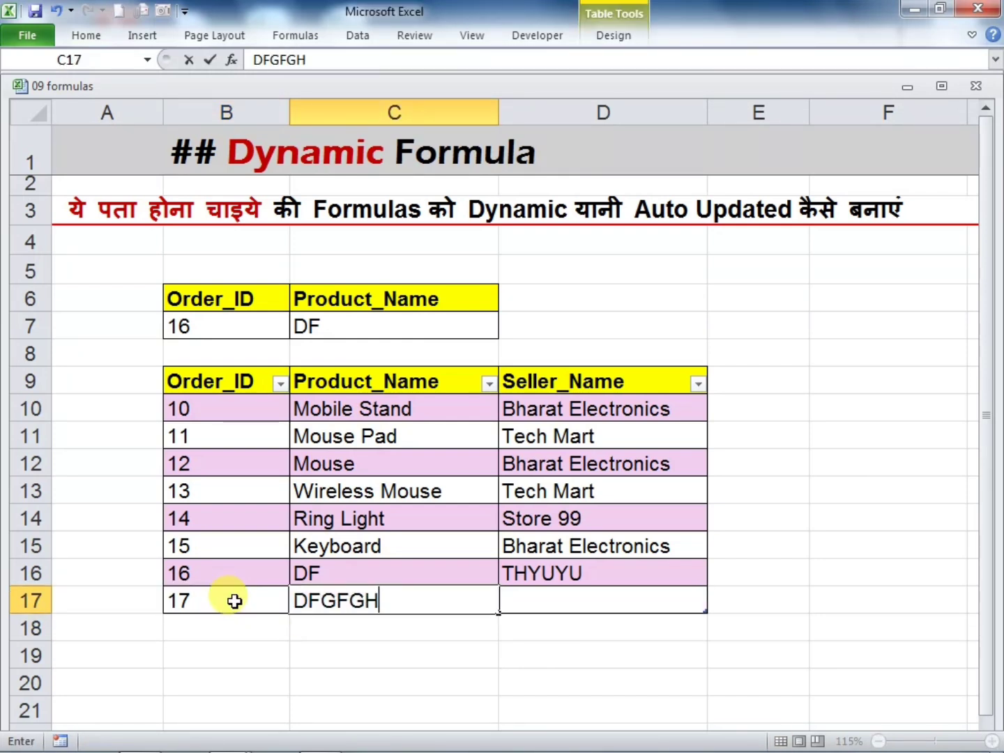
key("Tab")
type("GFHH")
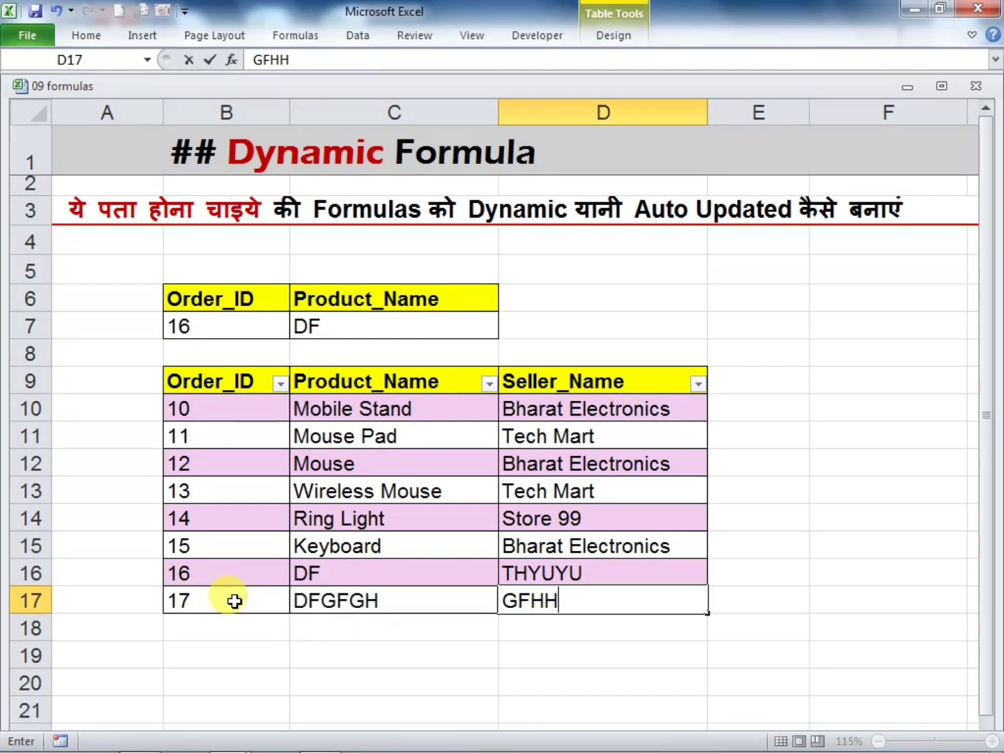
key("Return")
left_click(268, 684)
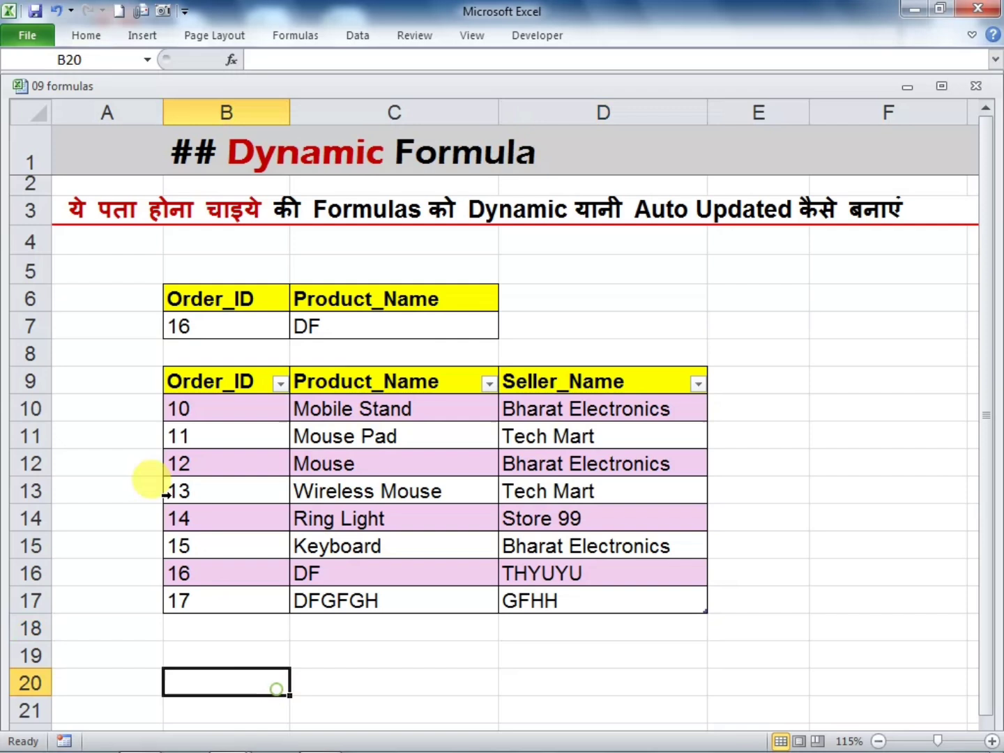
Set the lookup order ID in B7 to that of the DFGFGH record in row 17
left_click(191, 329)
type("17")
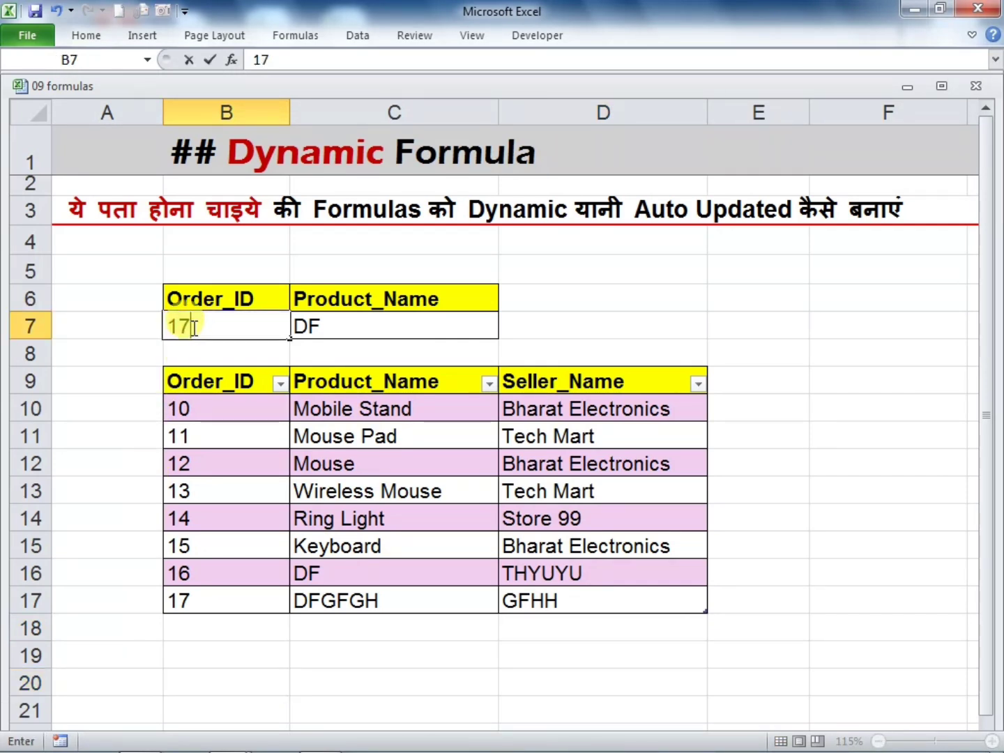
key("Return")
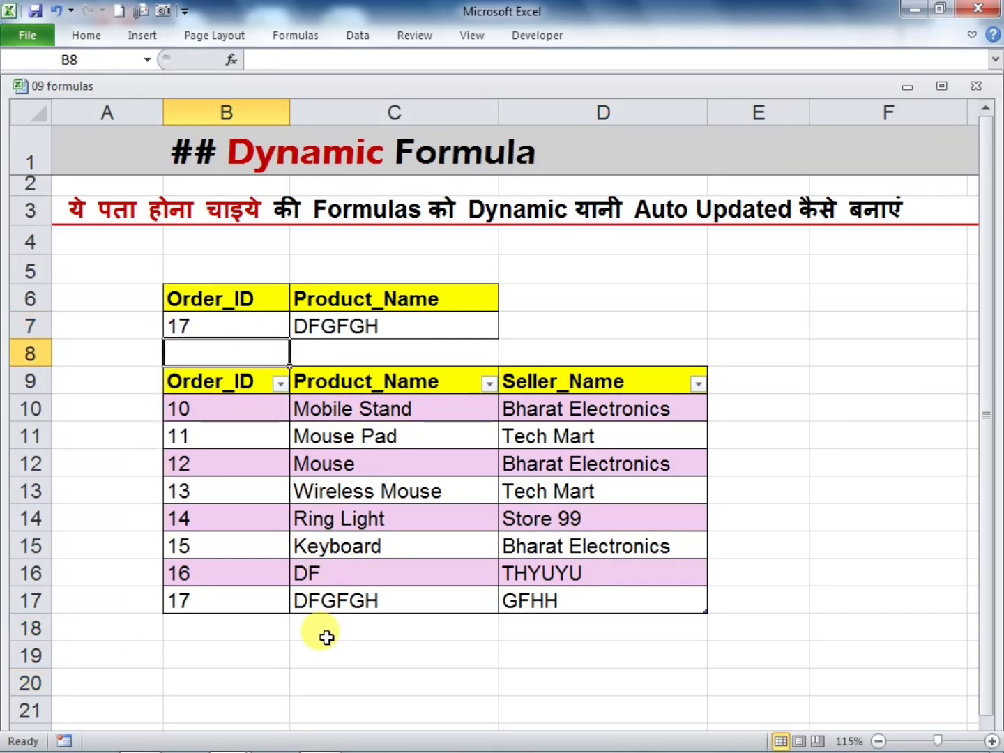
left_click(298, 595)
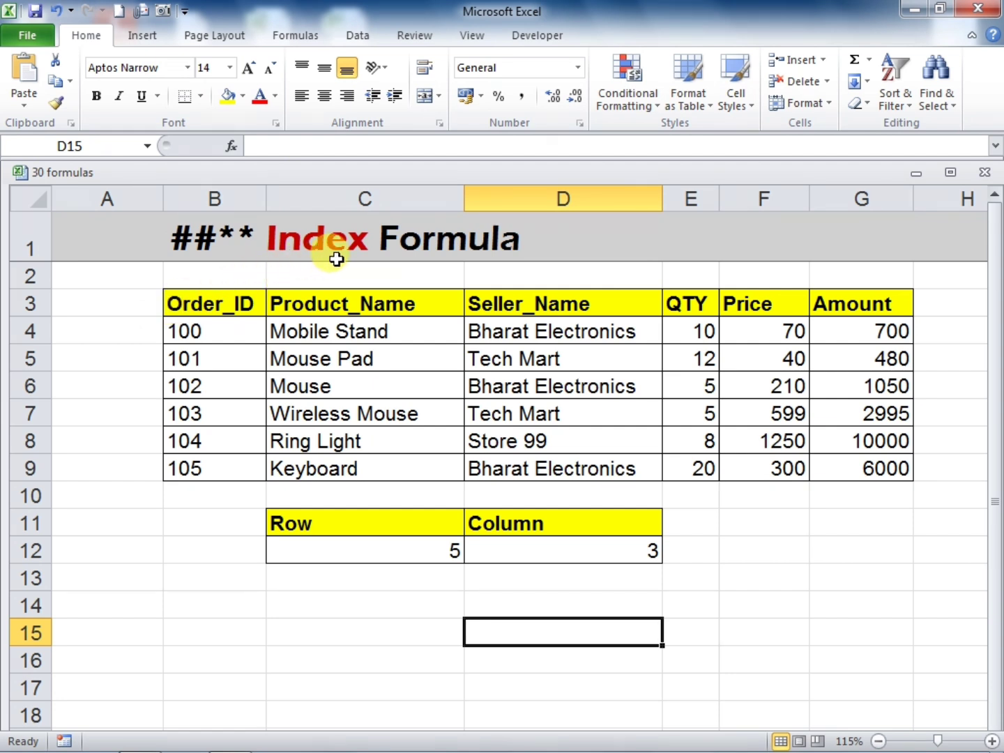
Begin an INDEX formula in cell C14 of the Index Formula sheet, up to its opening parenthesis
left_click(389, 610)
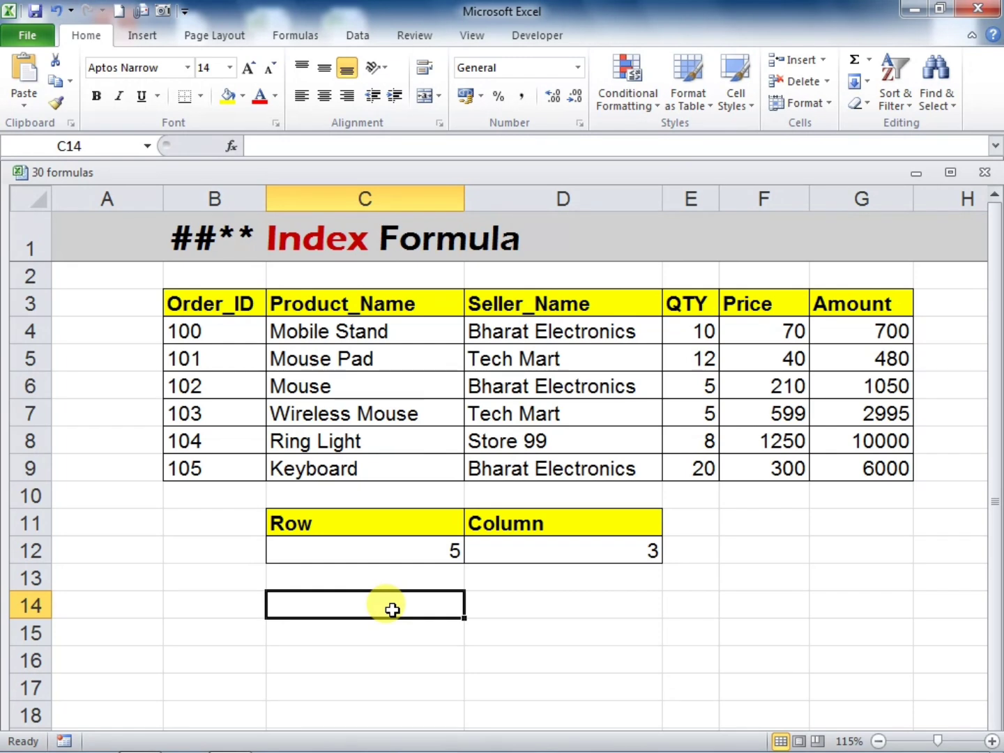
type("=")
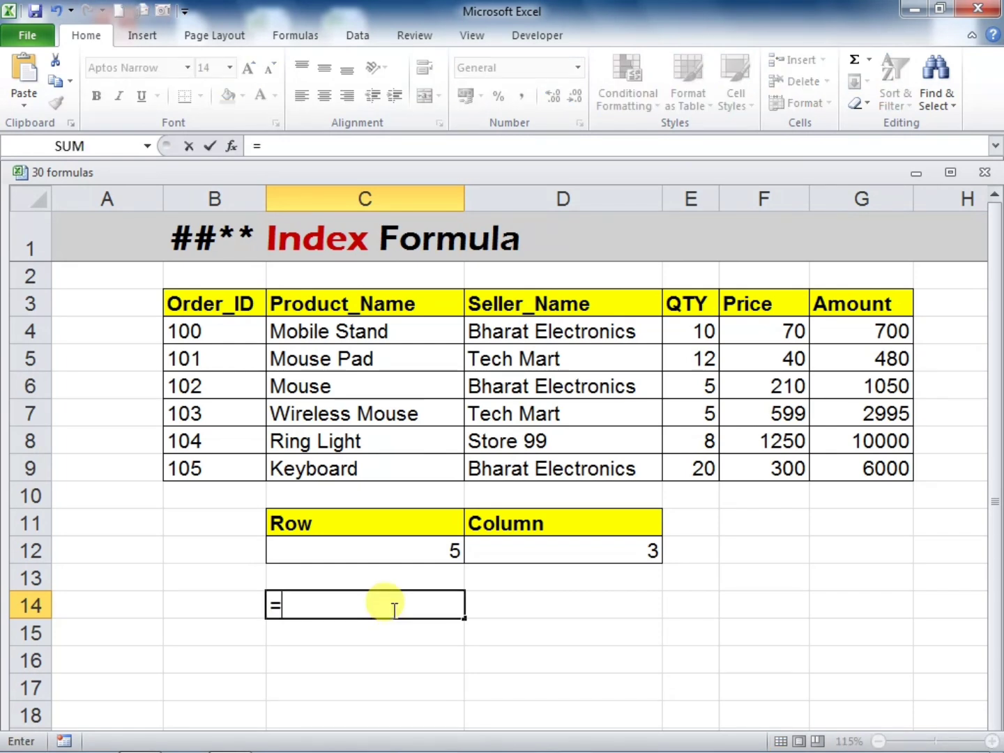
type("INDEX")
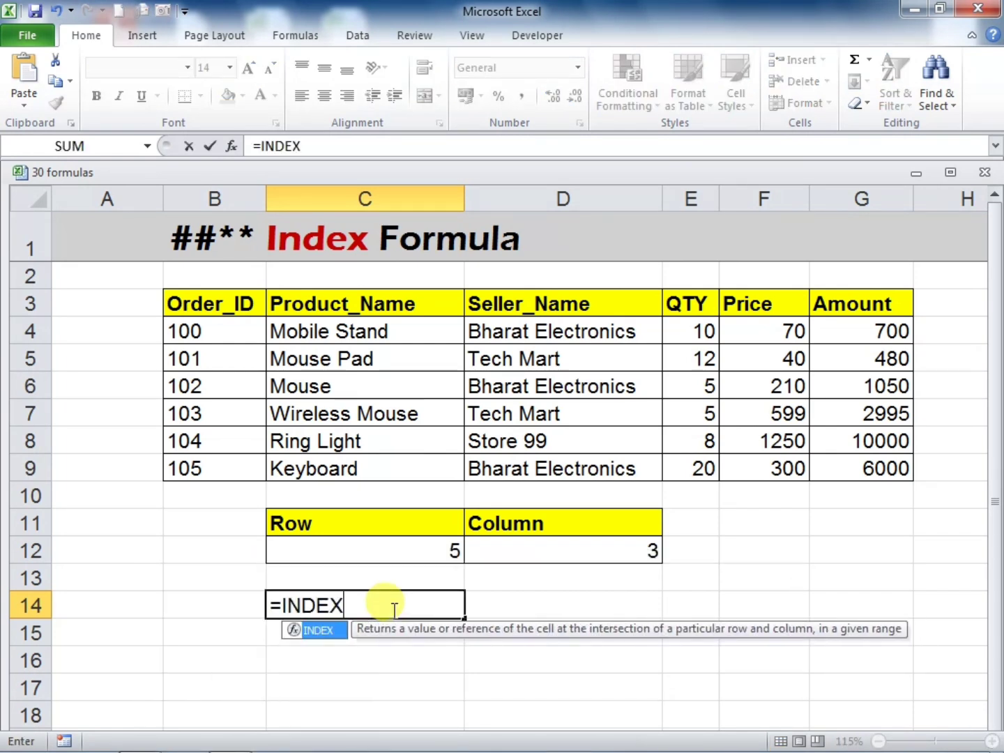
type("(")
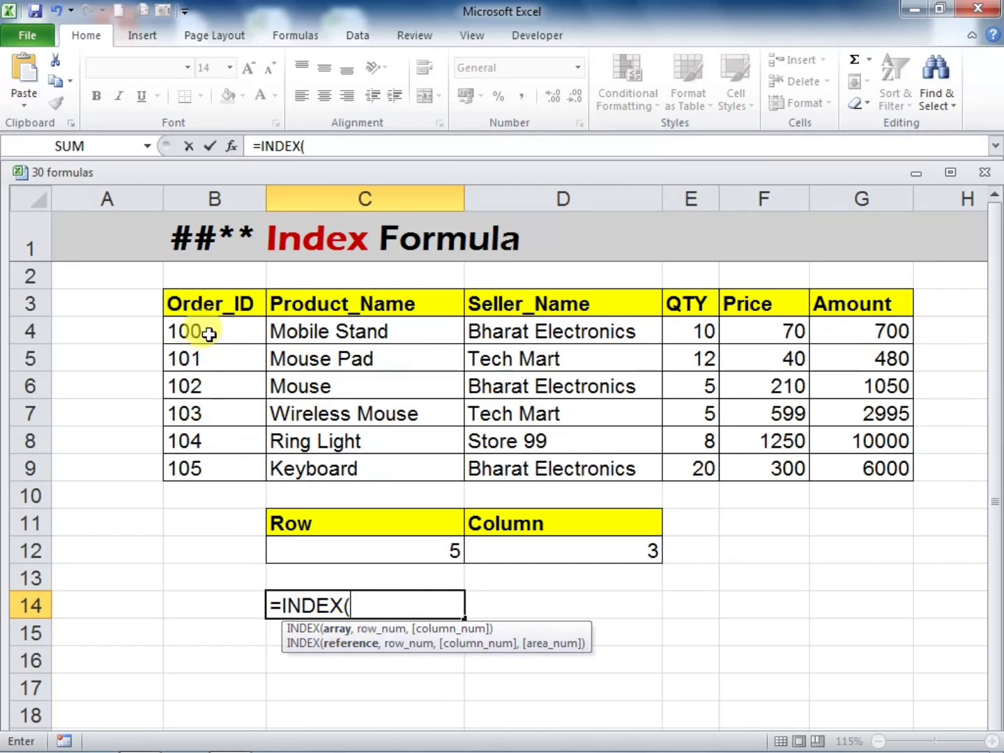
left_click_drag(201, 299, 211, 465)
left_click_drag(202, 359, 816, 345)
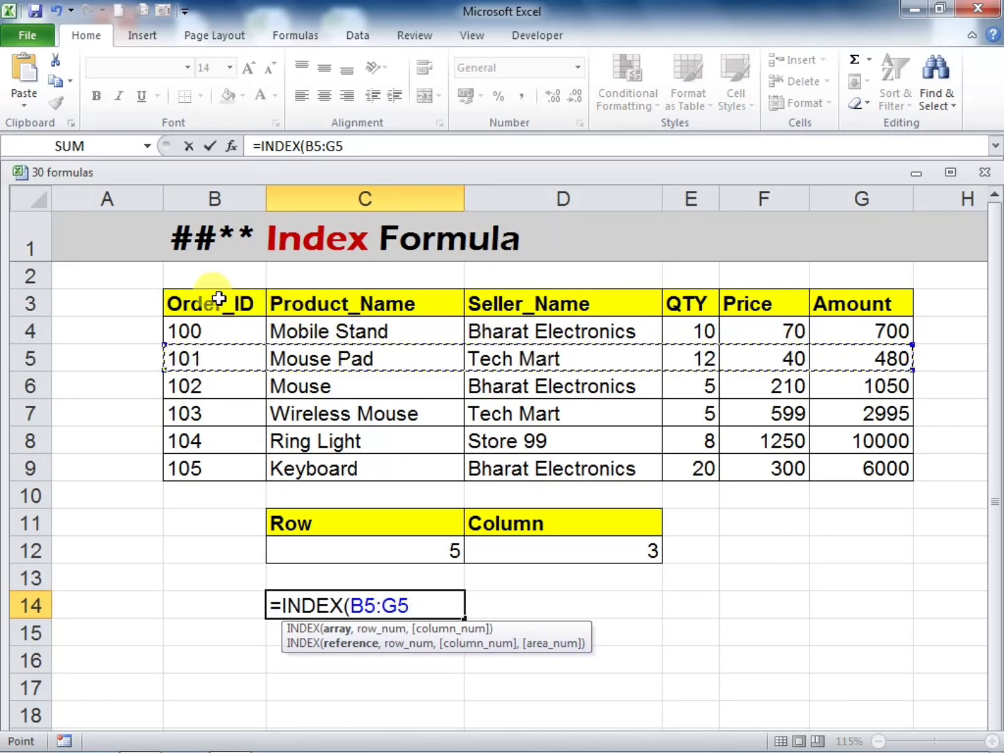
left_click_drag(217, 299, 825, 459)
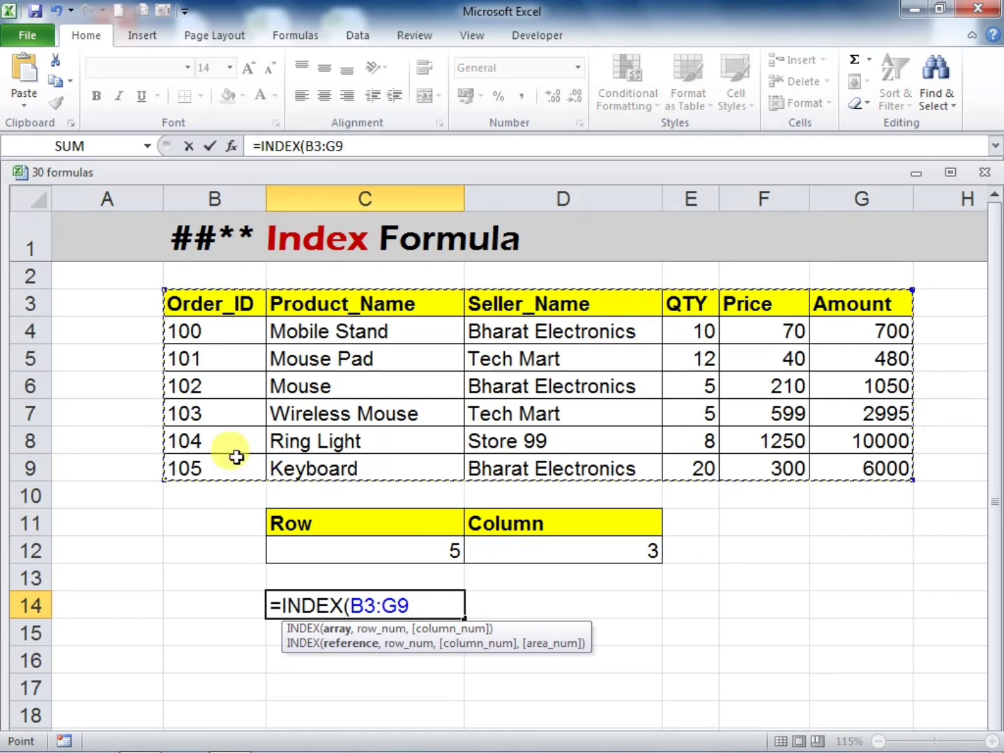
Complete the C14 formula as =INDEX(C3:C9,5) and compare its result with the Product_Name column
left_click_drag(293, 298, 311, 458)
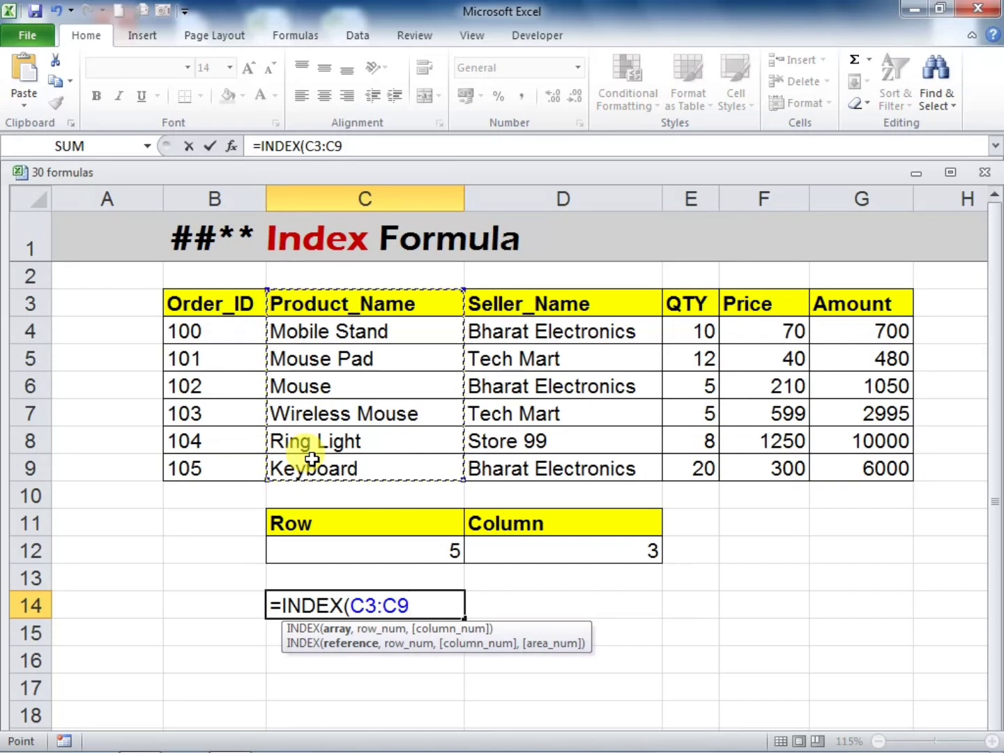
type(",5")
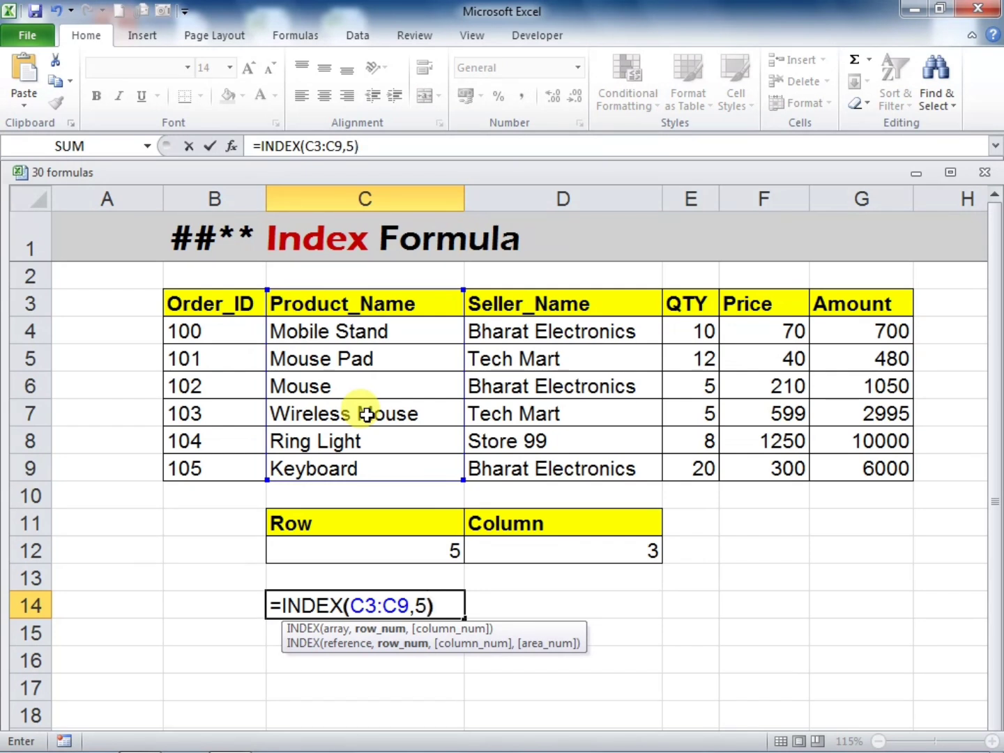
key("Return")
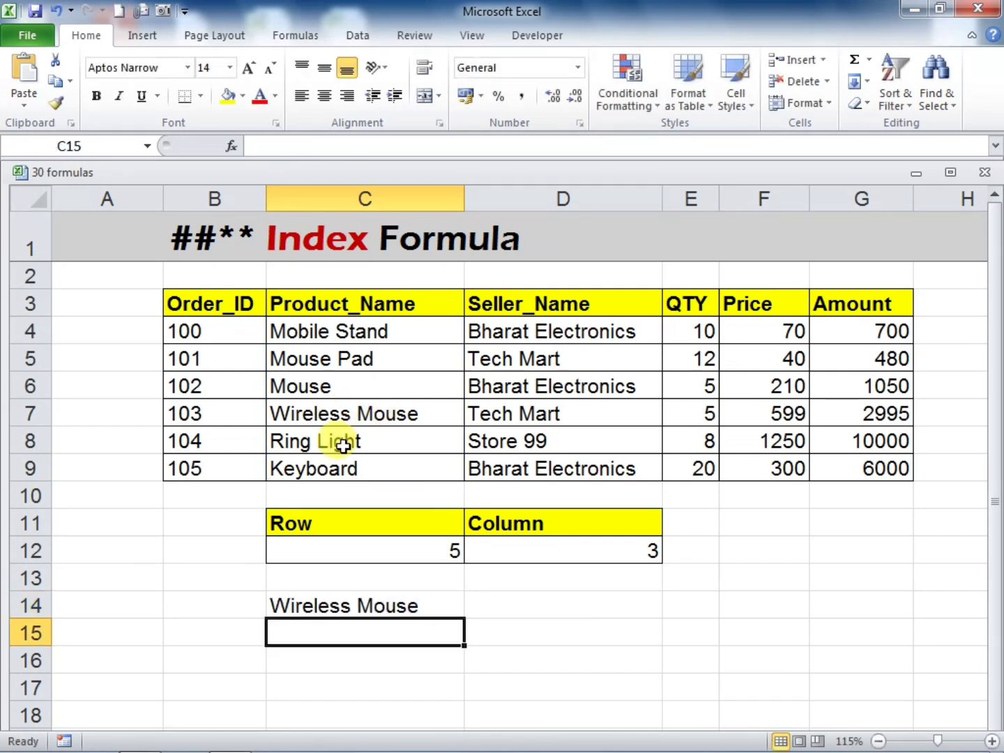
left_click(367, 606)
left_click_drag(332, 299, 343, 460)
left_click(314, 411)
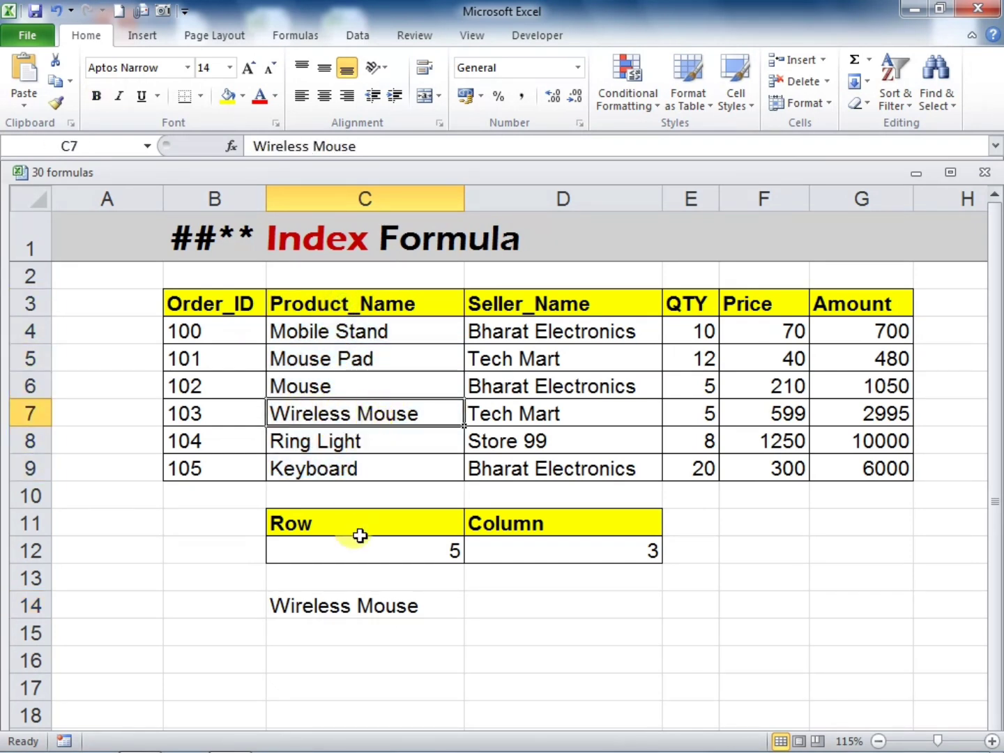
Enter =INDEX(B3:G3,,3) in C15, leaving the row number empty, and compare its result with the header row
left_click(358, 636)
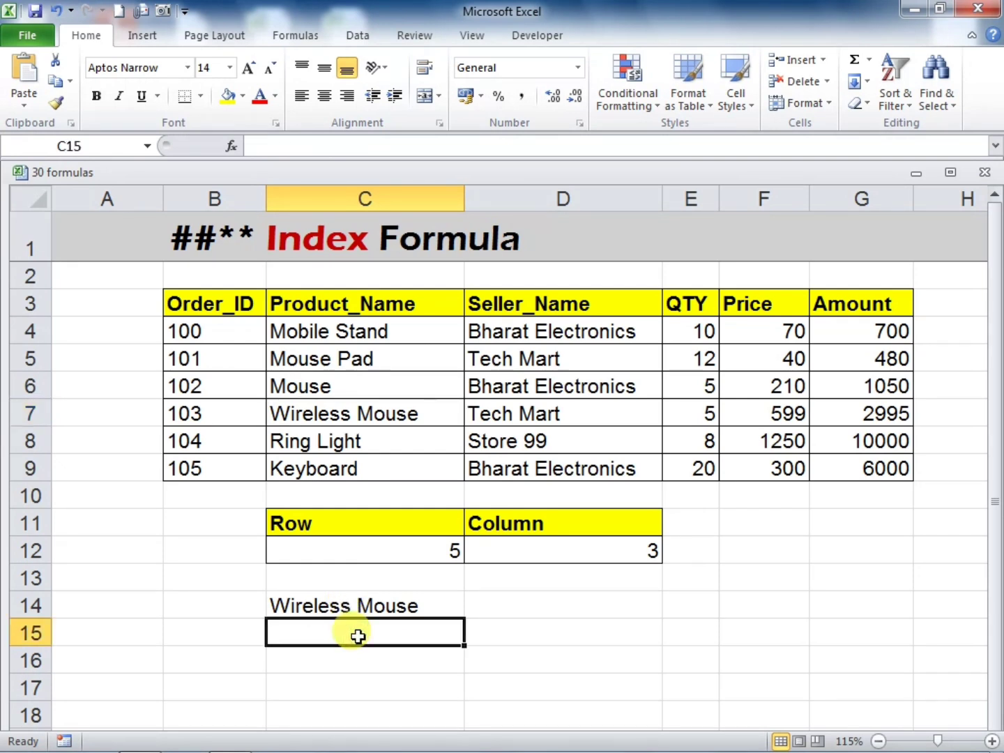
type("=")
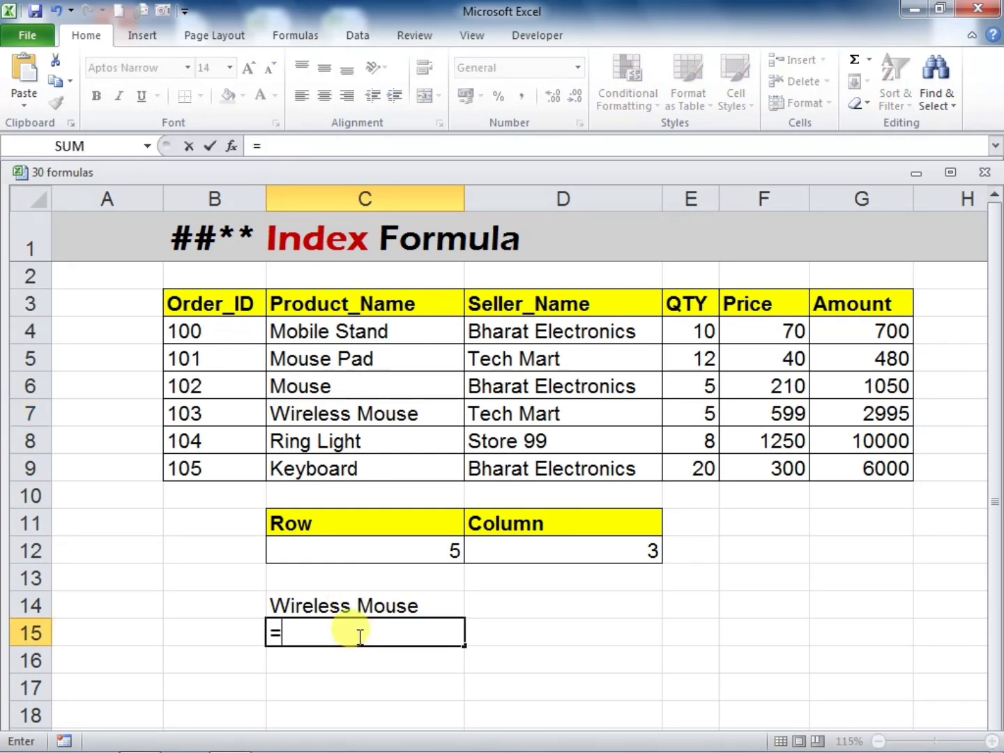
type("INDEX(")
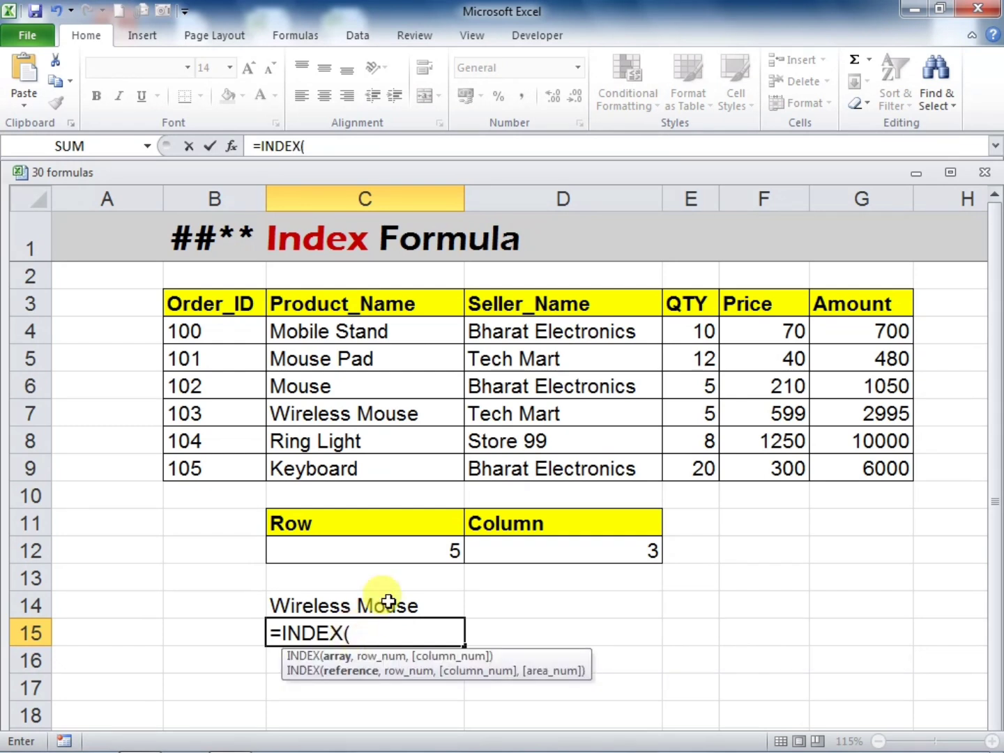
left_click_drag(180, 309, 815, 302)
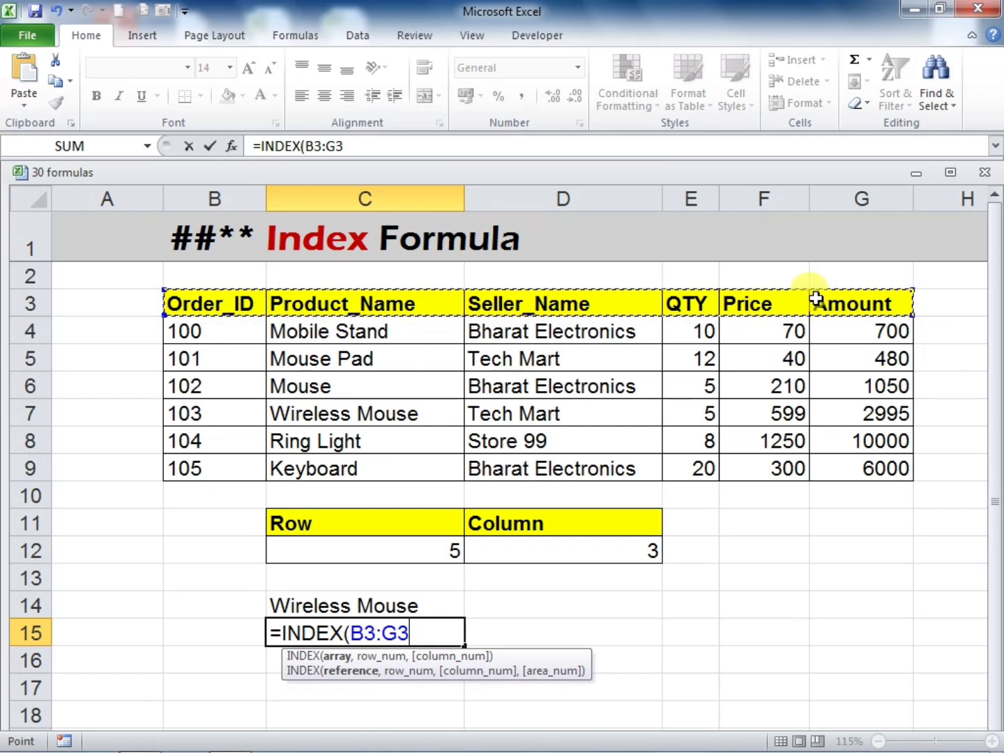
type(",")
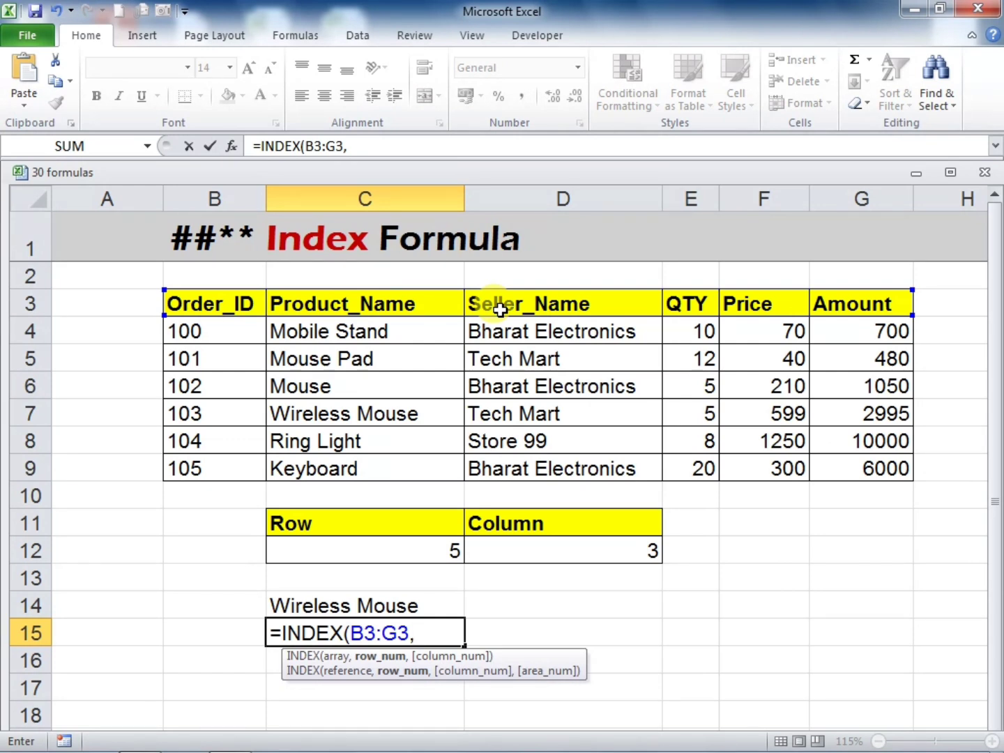
type(",3")
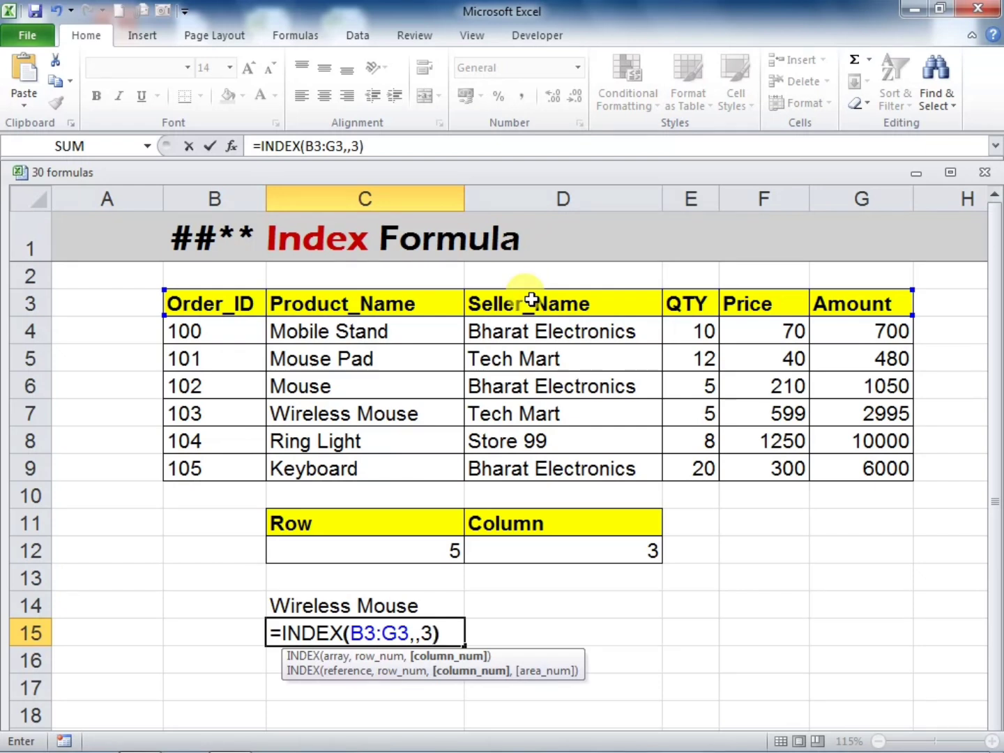
key("Return")
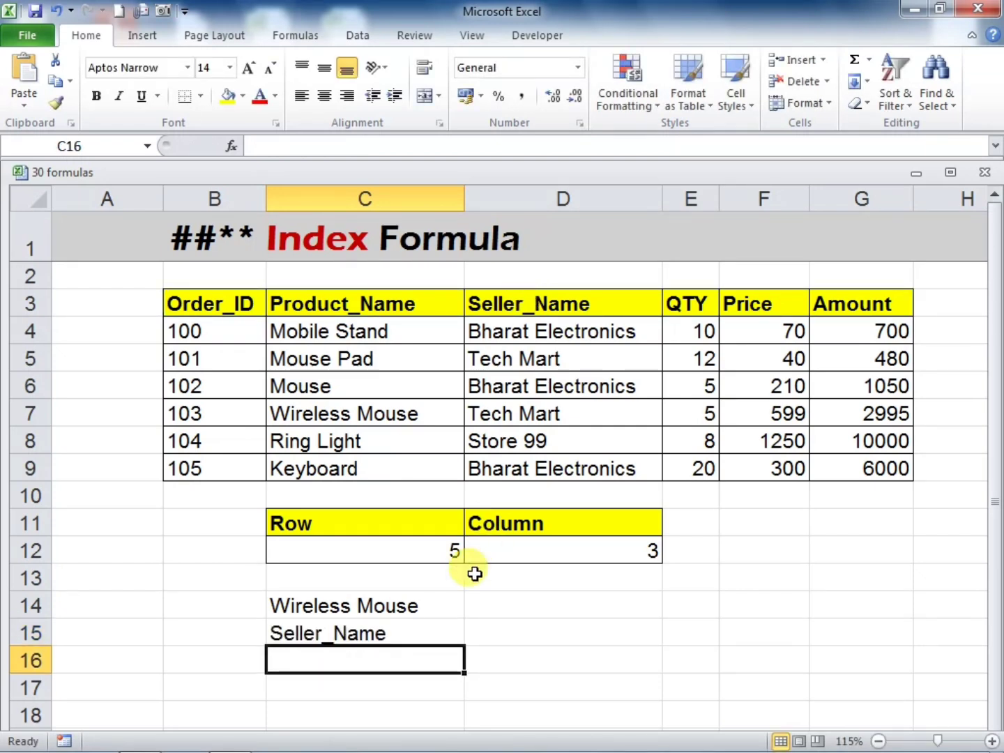
left_click(419, 628)
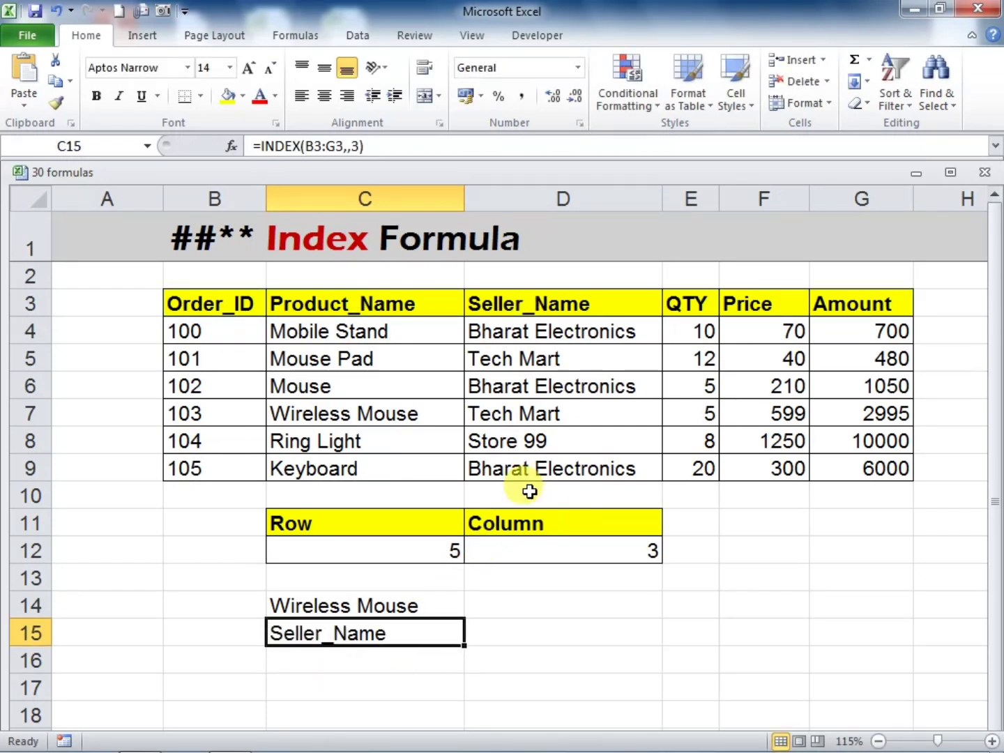
left_click_drag(218, 308, 462, 300)
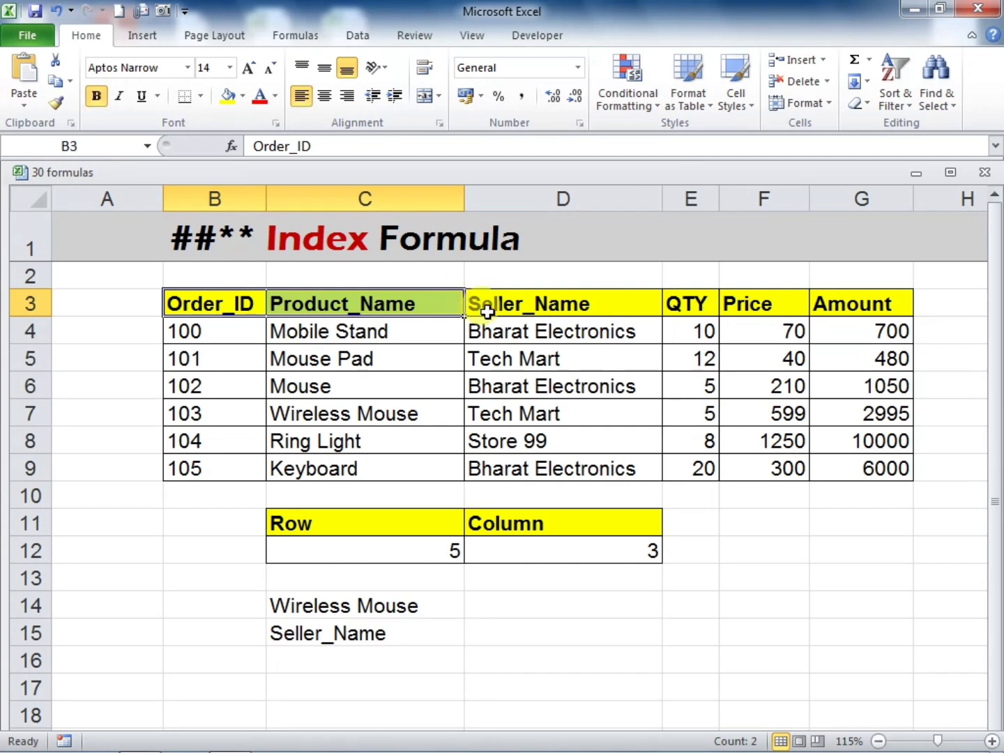
left_click(490, 304)
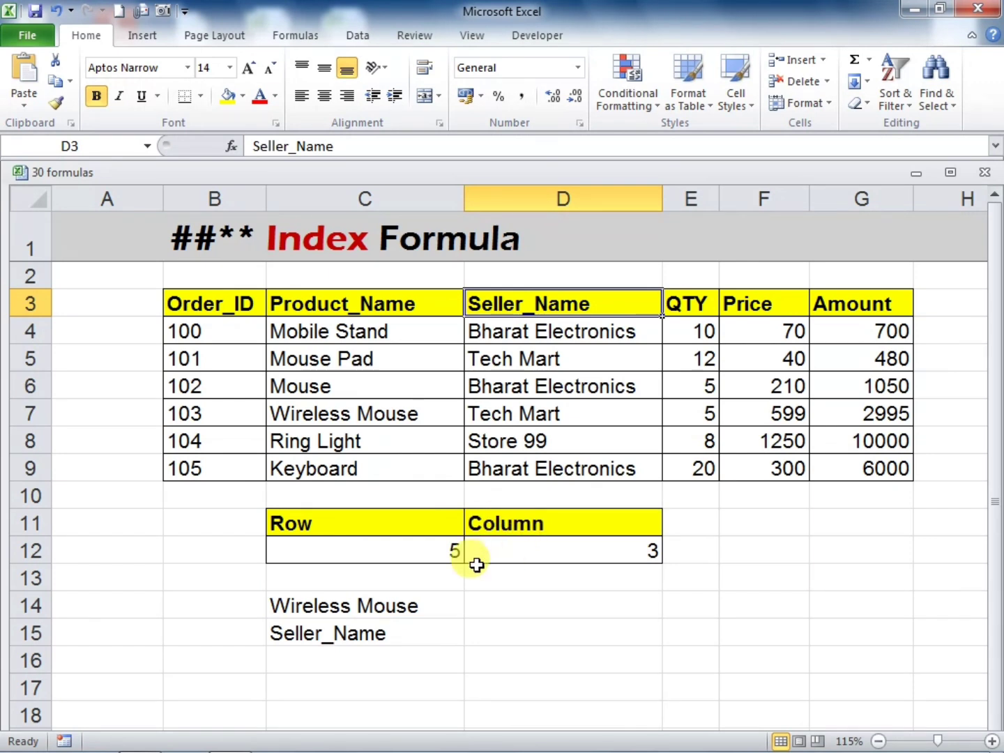
Enter =INDEX(B3:G9,C12,D12) in C16, taking the row and column numbers from the Row and Column input cells
left_click(392, 548)
left_click(505, 548)
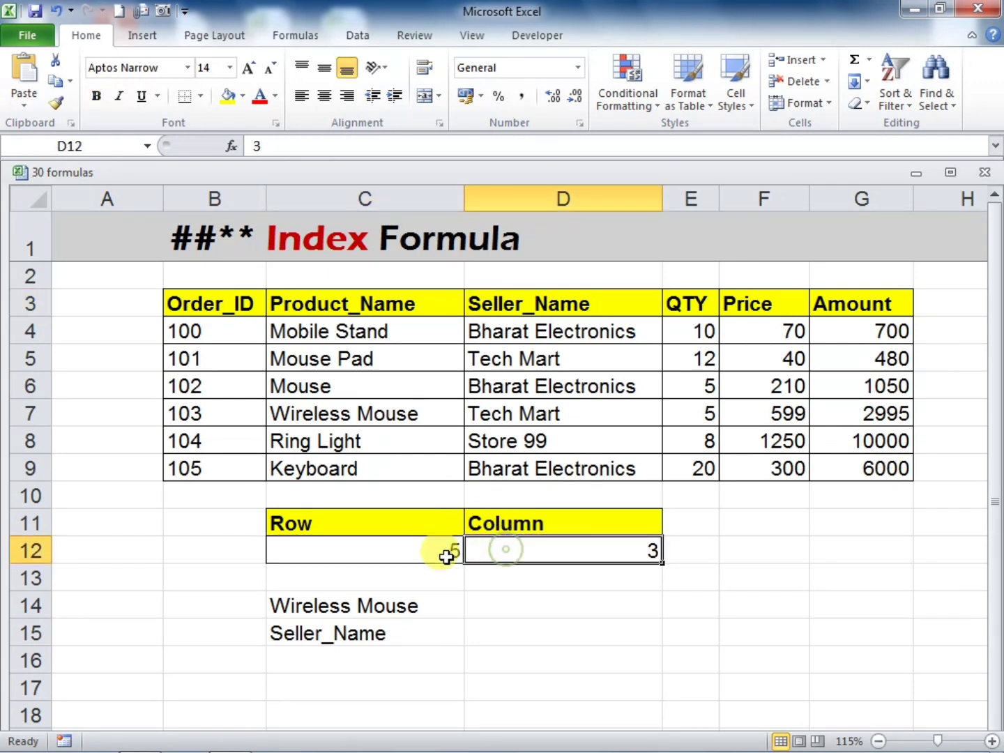
left_click(414, 551)
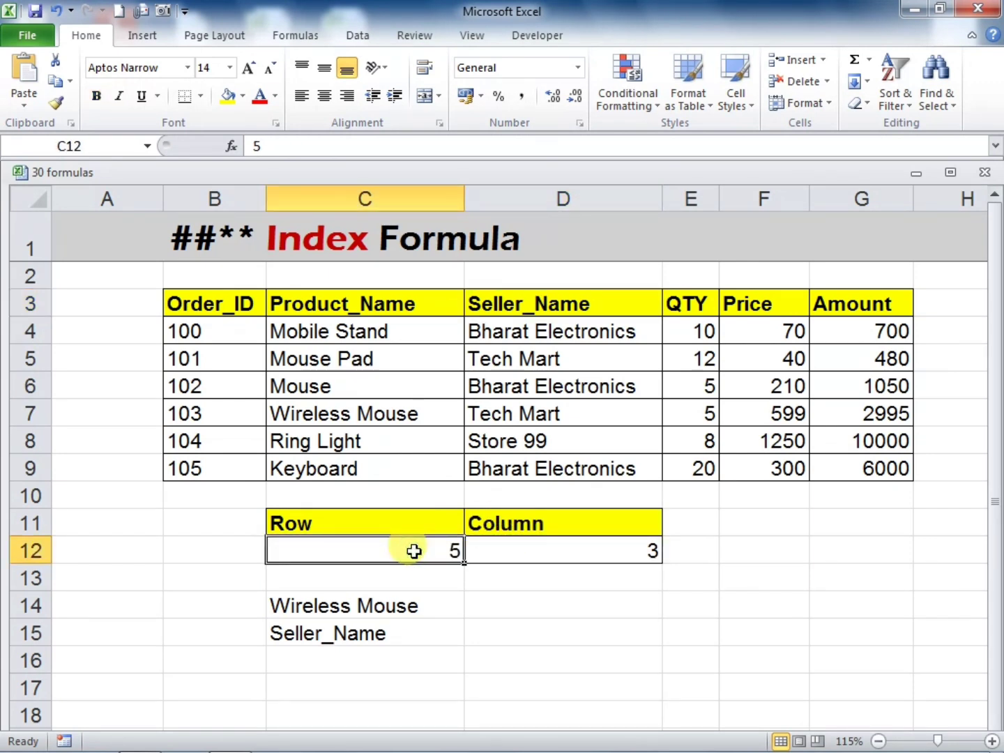
left_click(498, 553)
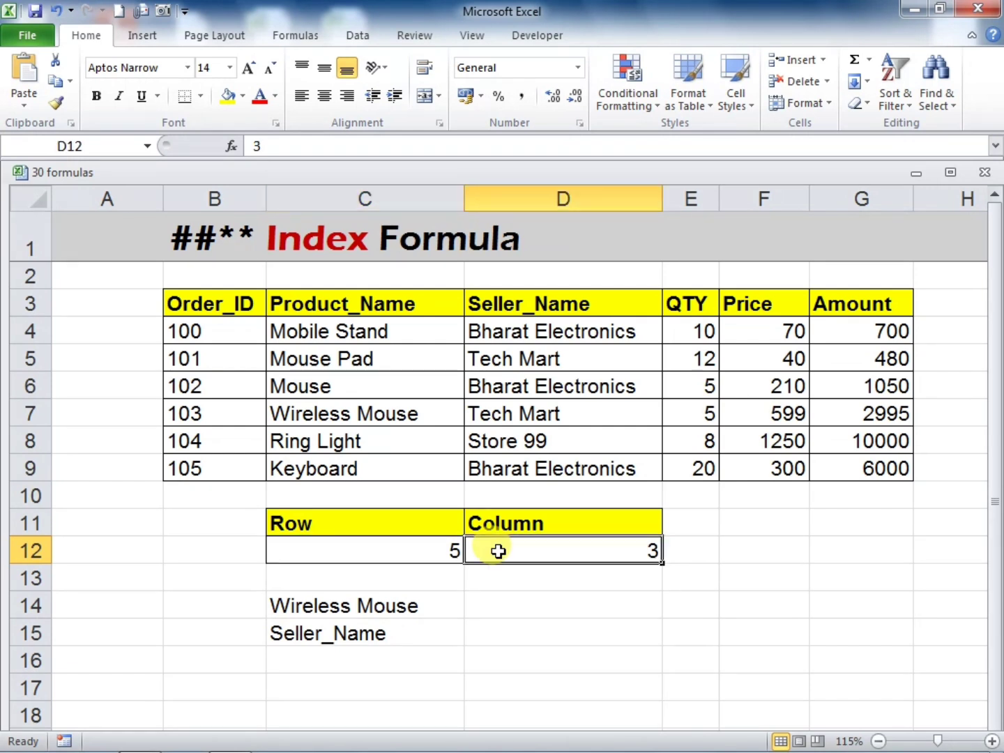
left_click(403, 659)
type("=")
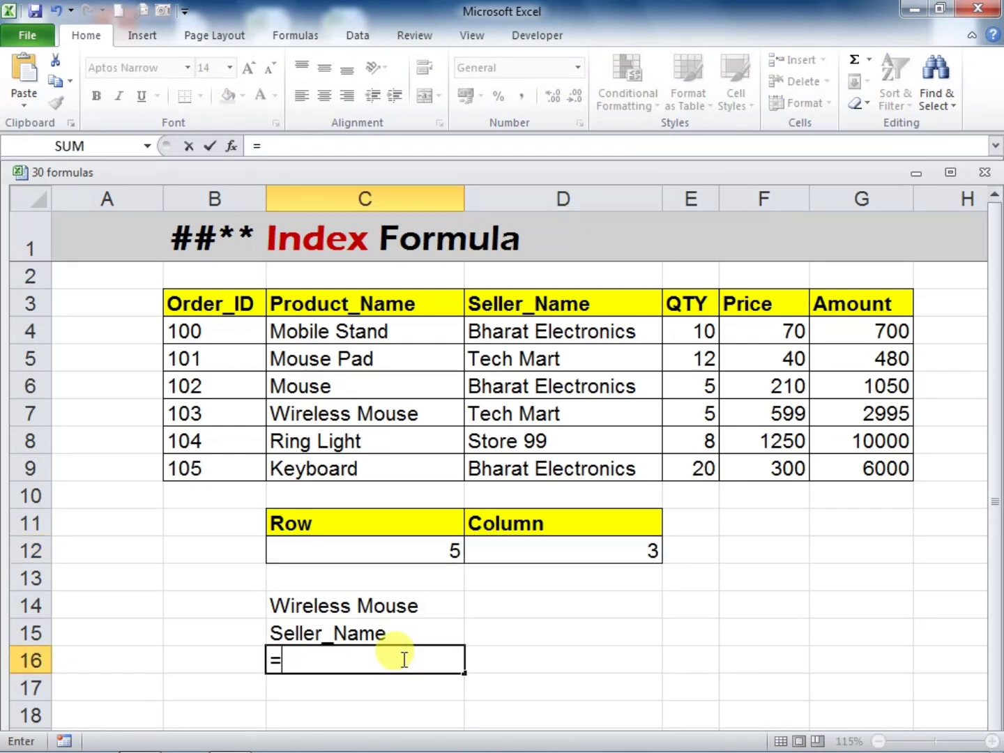
type("INDEX")
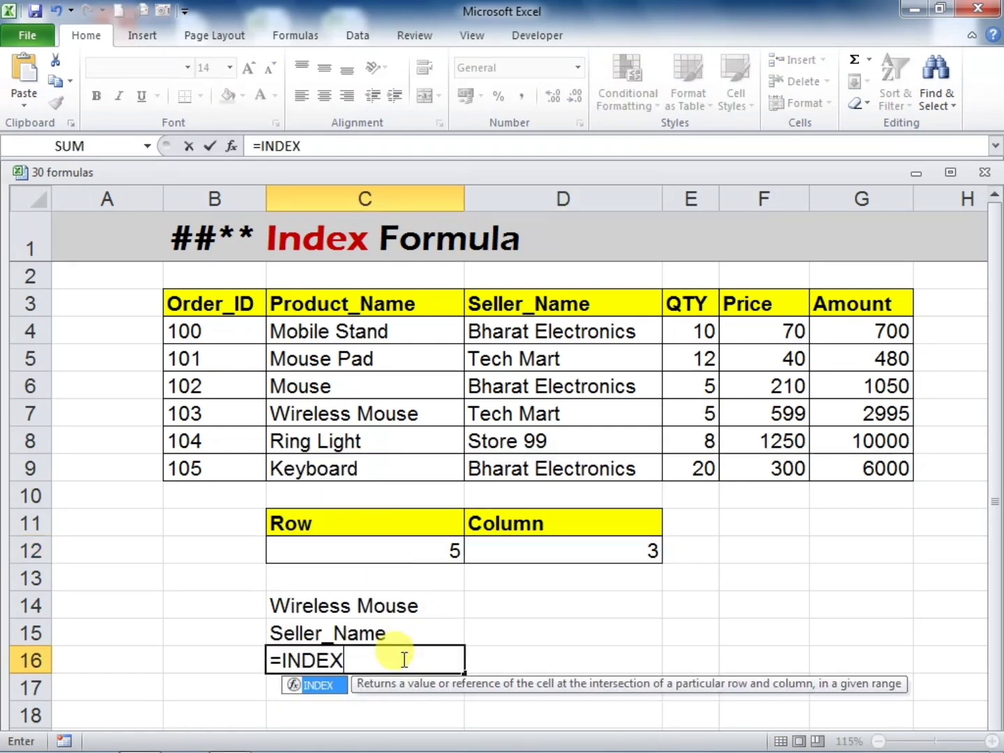
type("(")
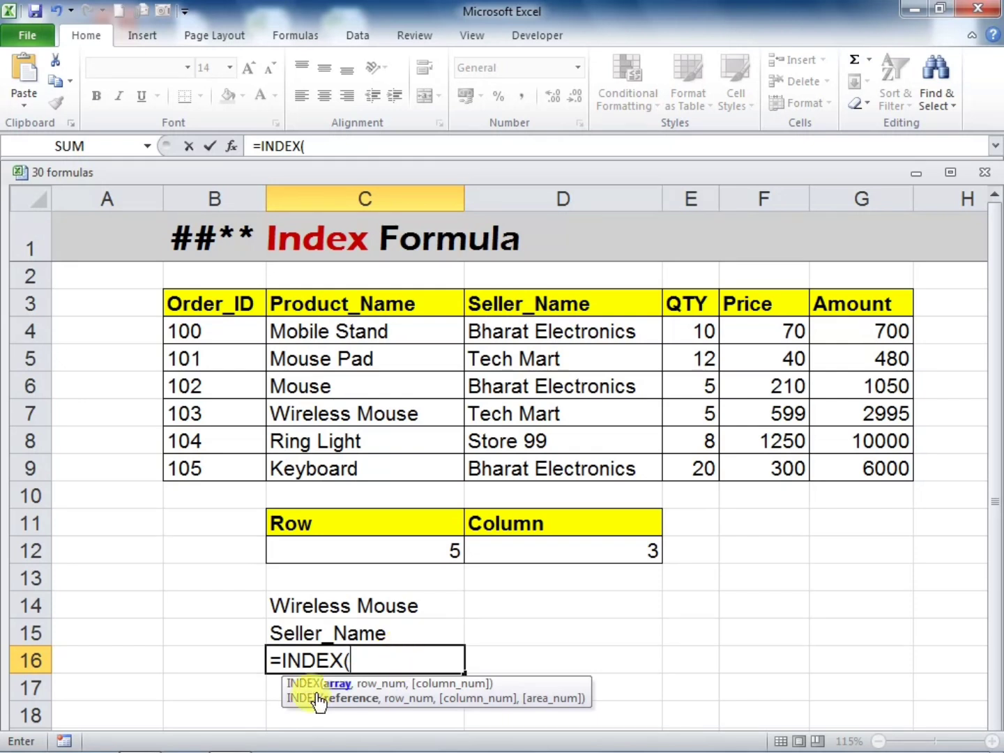
left_click_drag(195, 301, 836, 452)
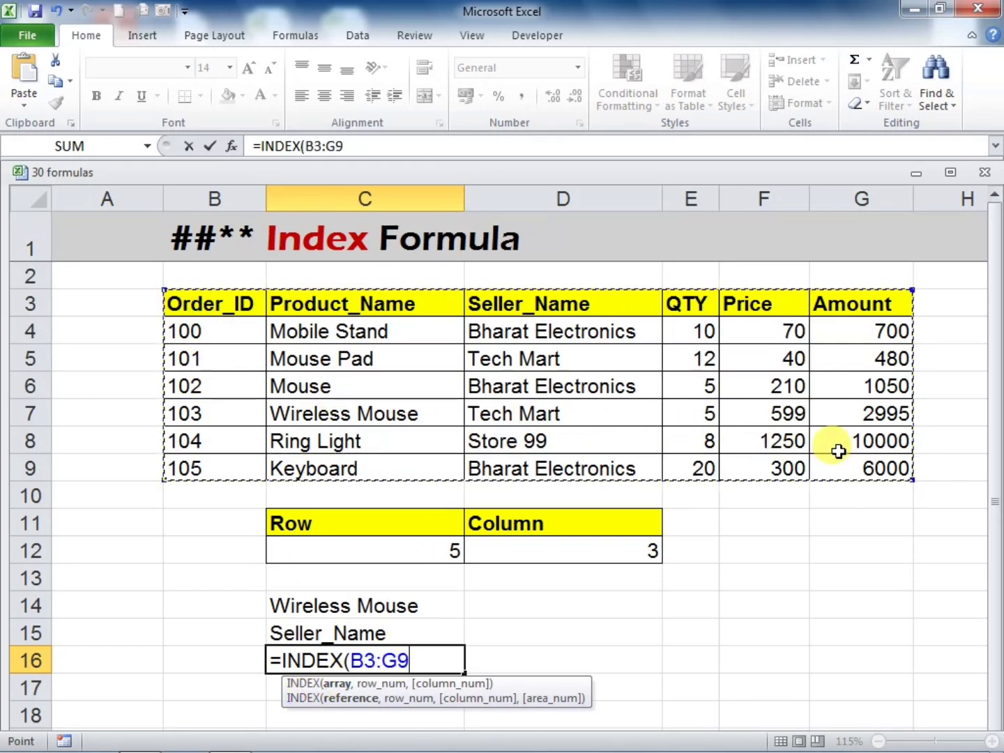
type(",")
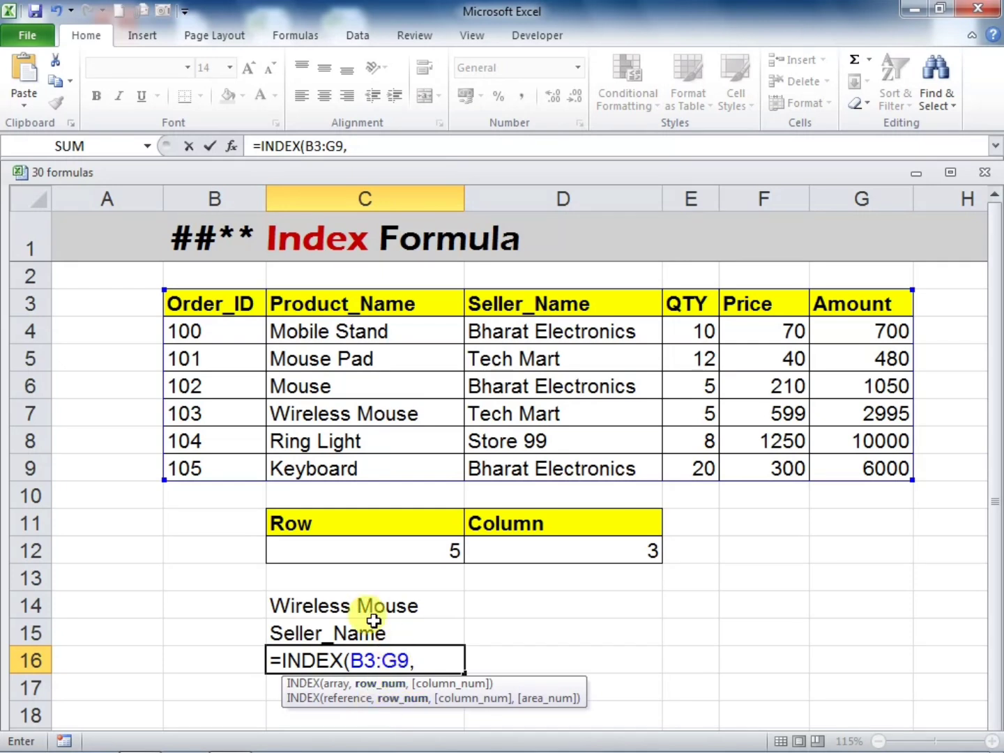
left_click(355, 551)
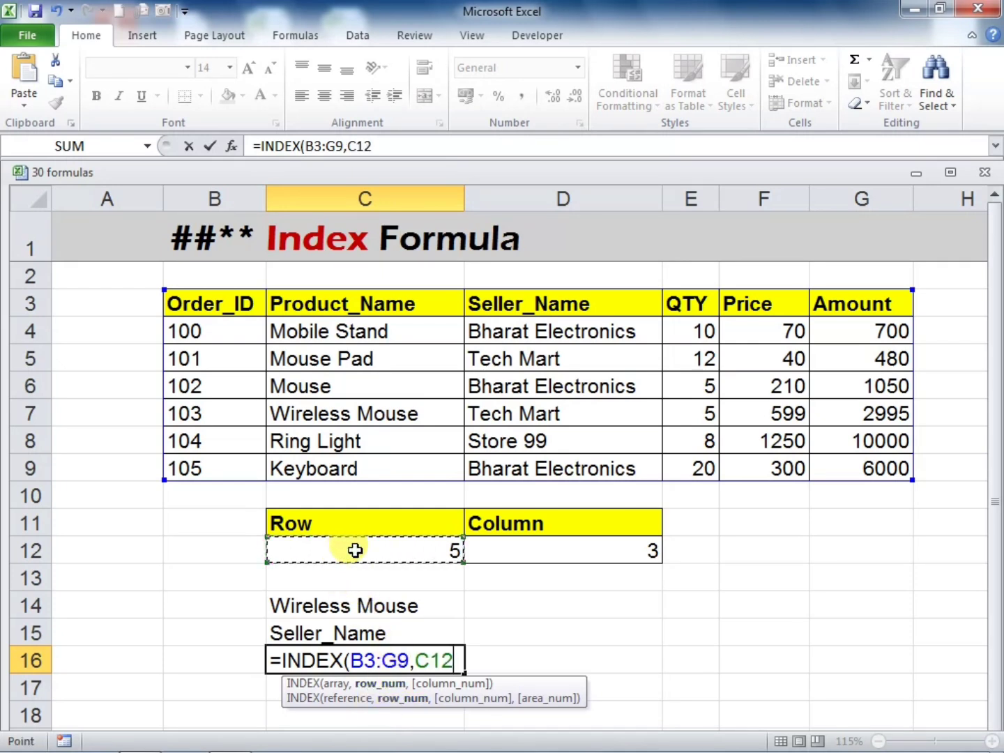
type(",")
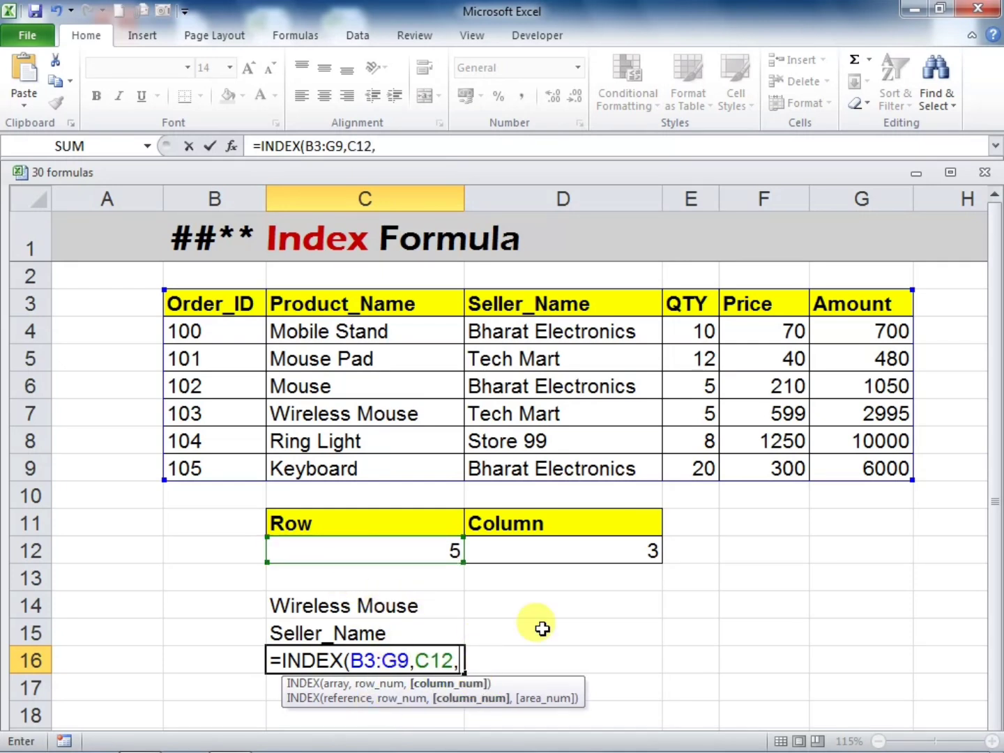
left_click(548, 548)
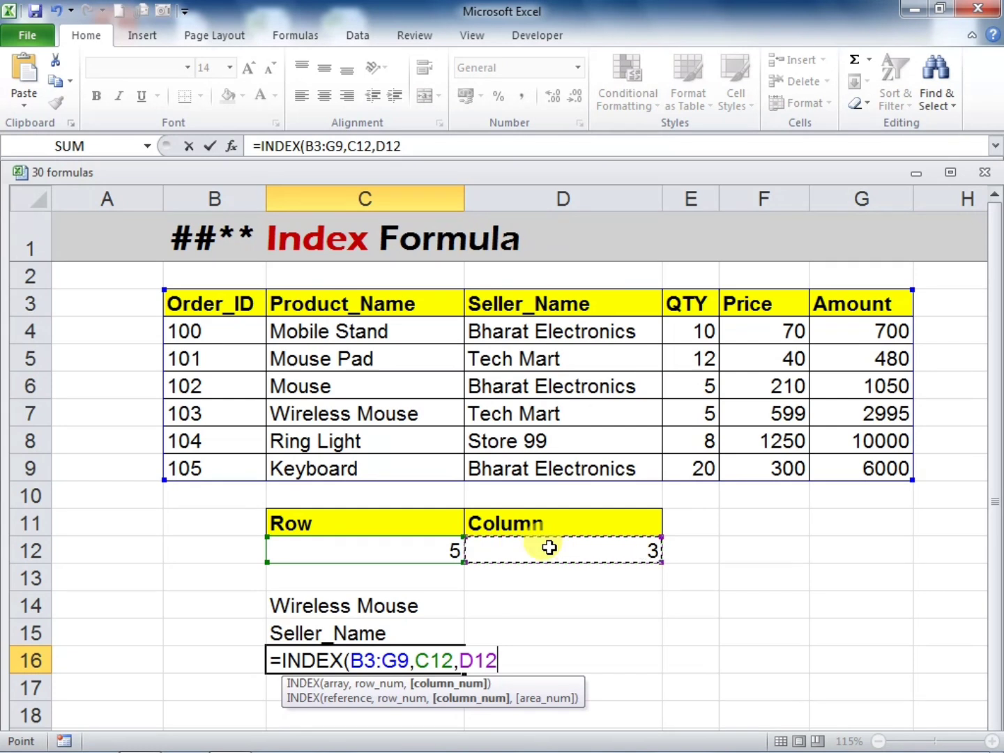
type(")")
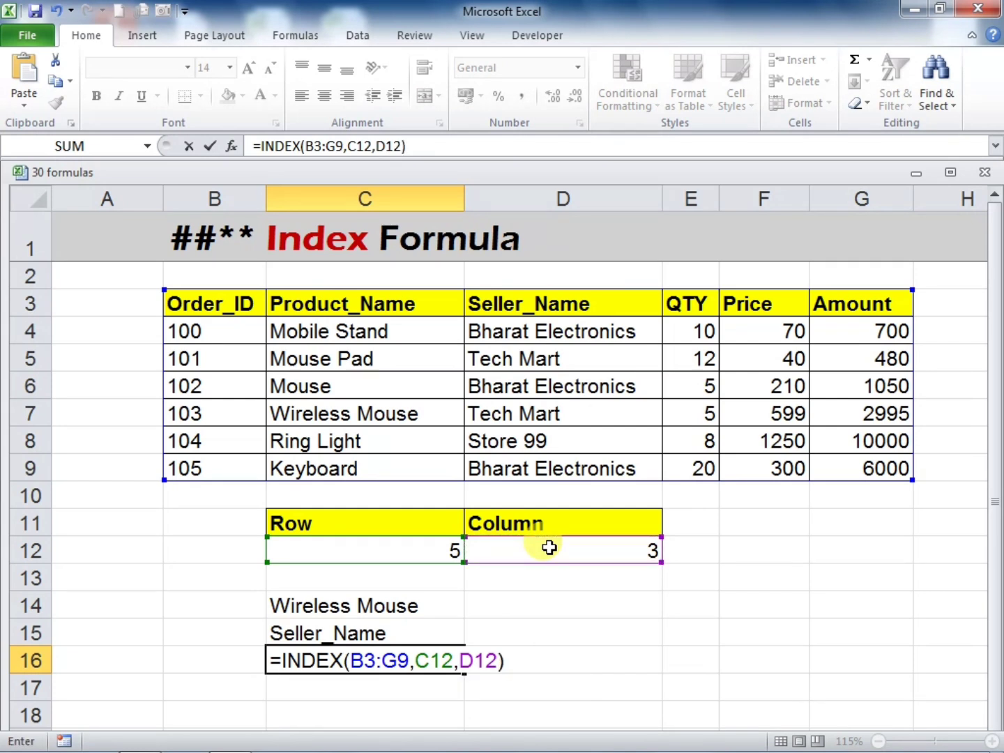
key("Return")
Check the C16 result by counting down to the table's fifth row and across to its third column
left_click(359, 544)
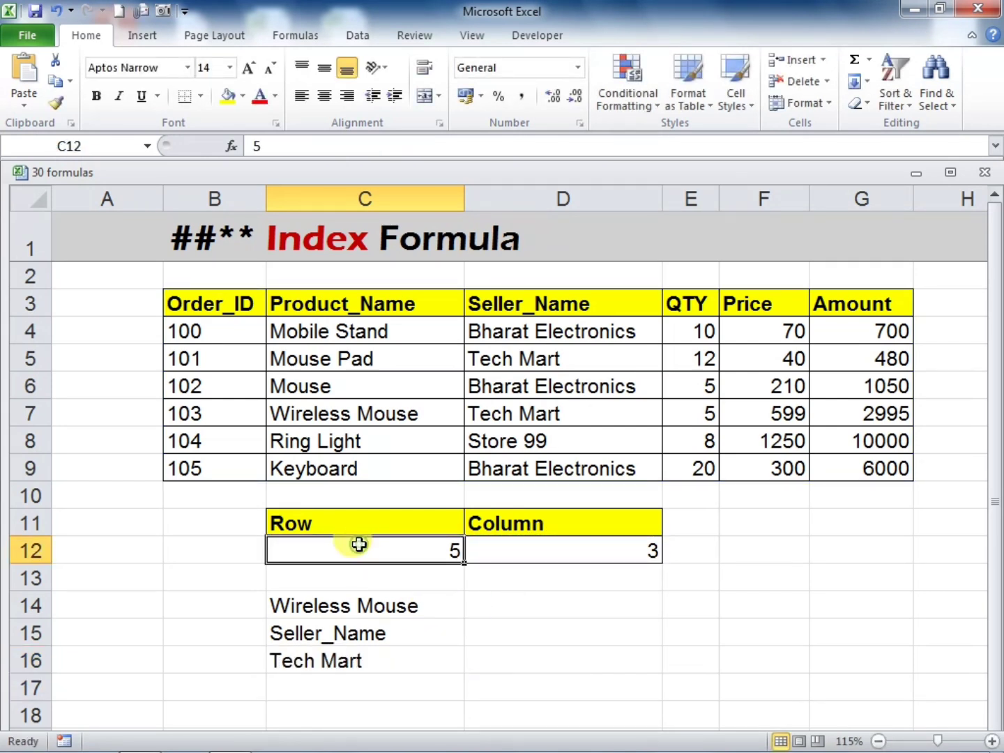
left_click(511, 543)
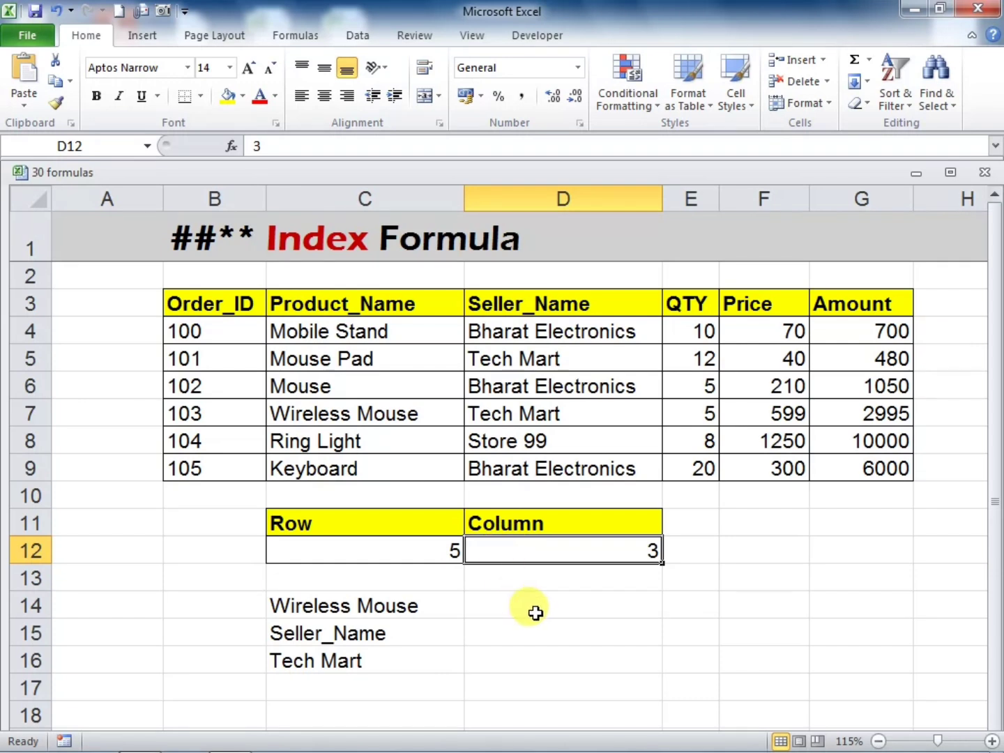
left_click(203, 304)
left_click(200, 330)
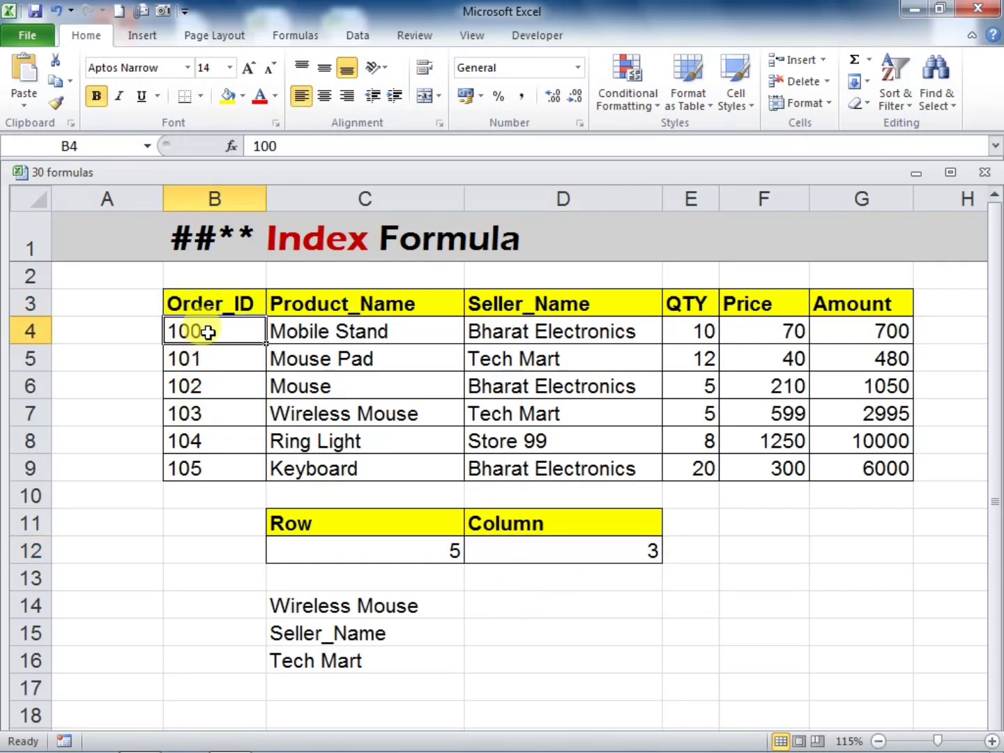
left_click(207, 355)
left_click(207, 382)
left_click_drag(209, 411, 468, 415)
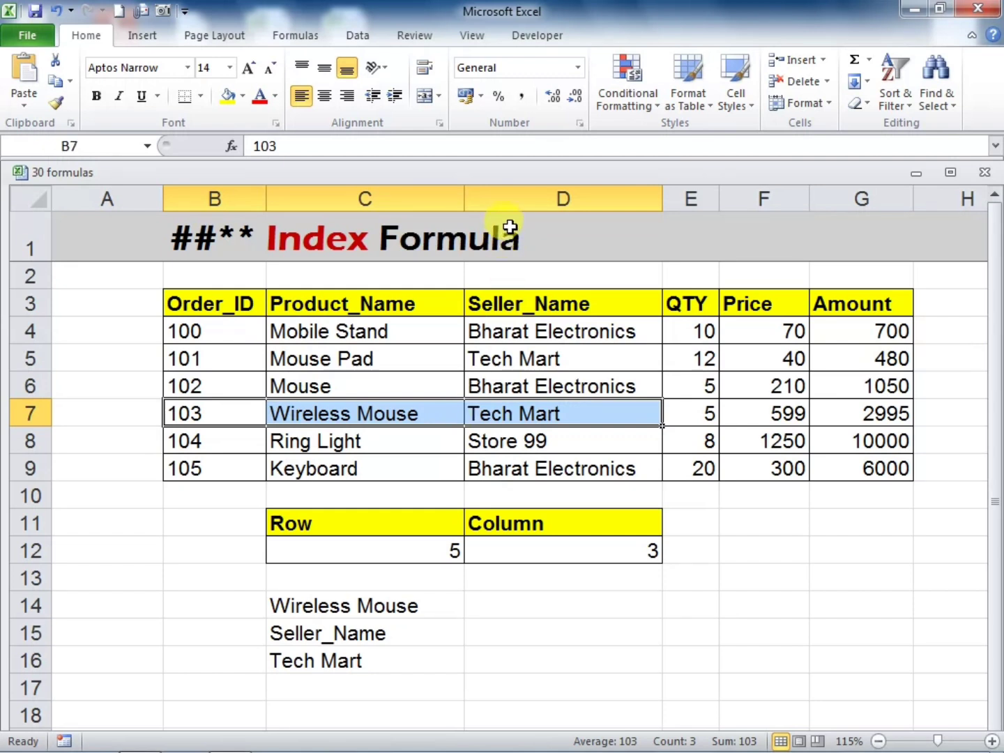
left_click(530, 410)
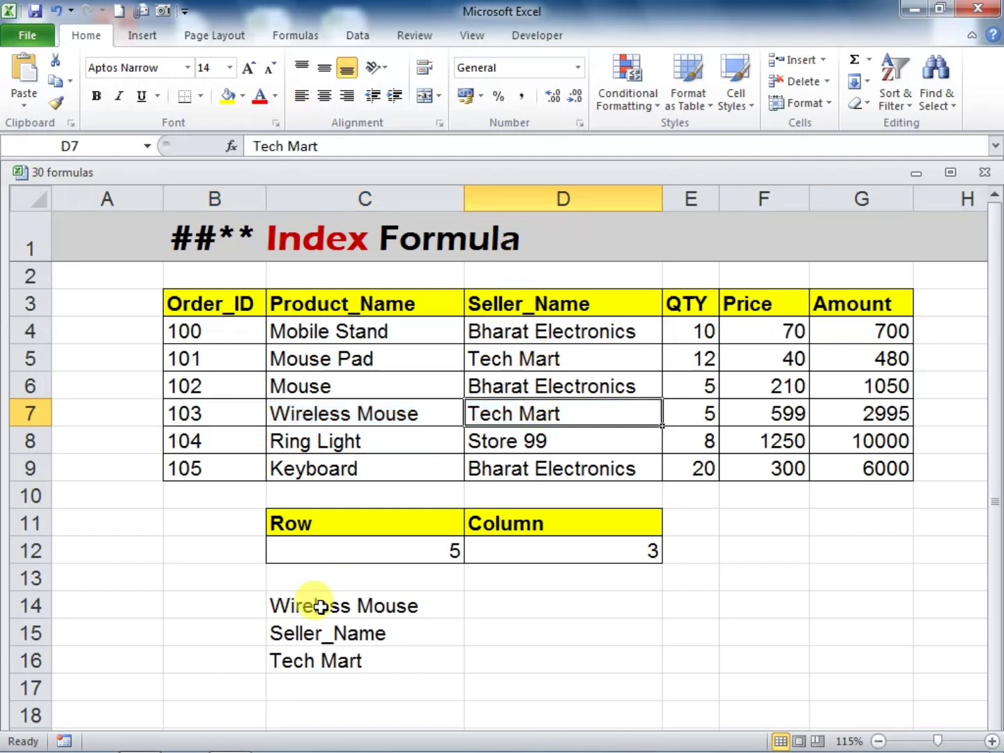
Set the Row value in C12 to 3 and the Column value in D12 to 5
left_click(437, 551)
type("3")
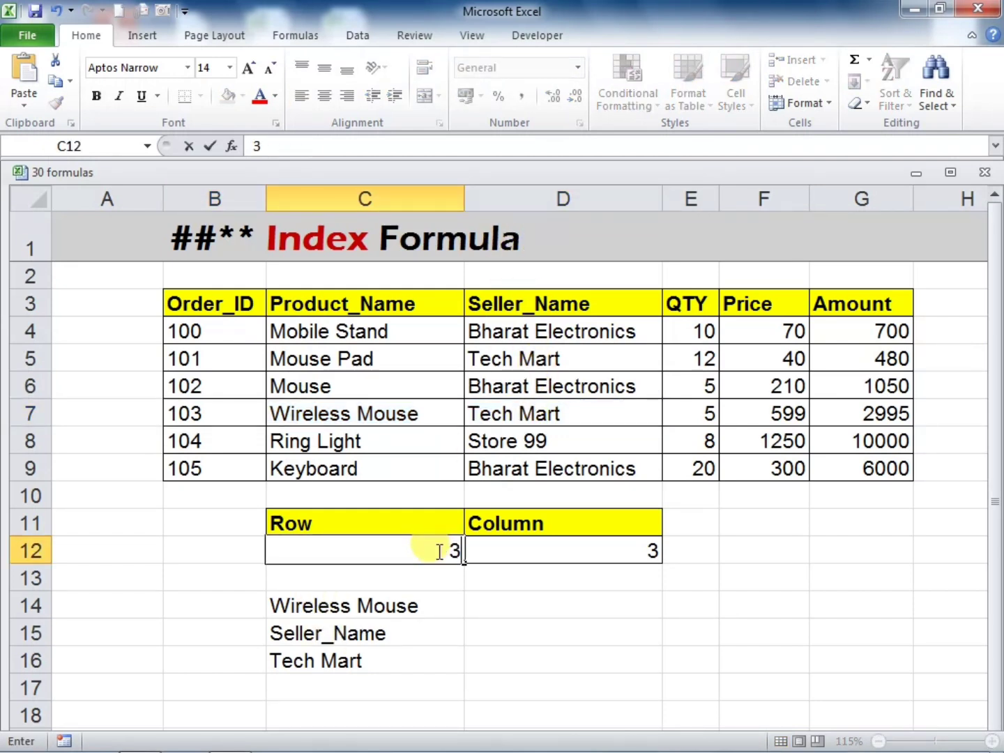
key("Return")
key("Up")
key("Right")
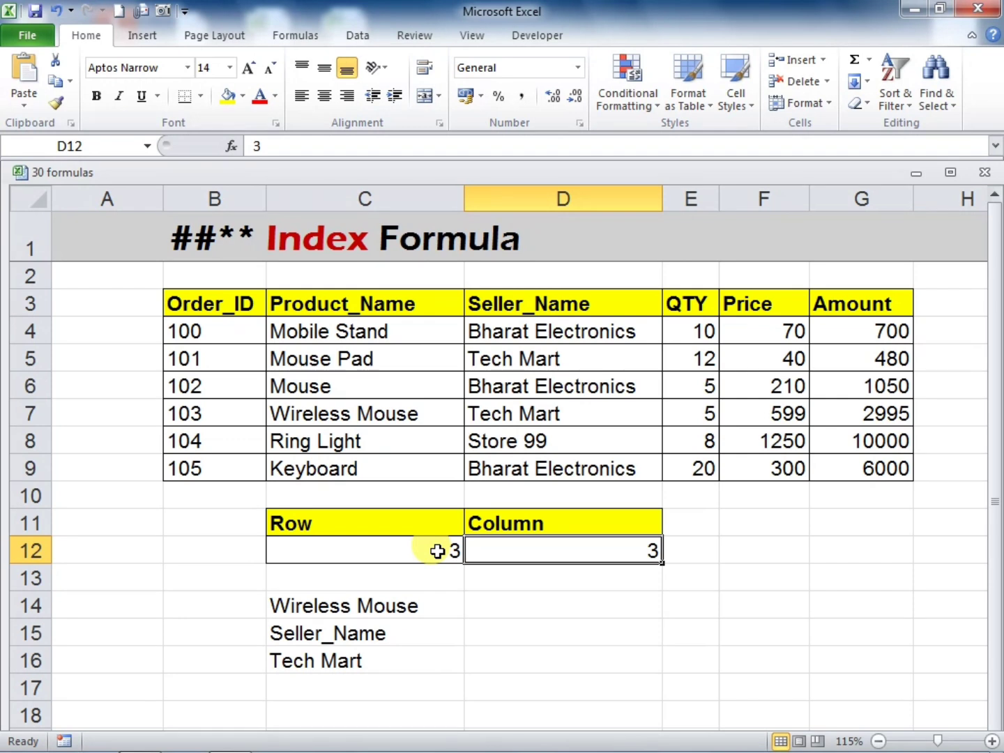
type("8")
type("5")
key("Return")
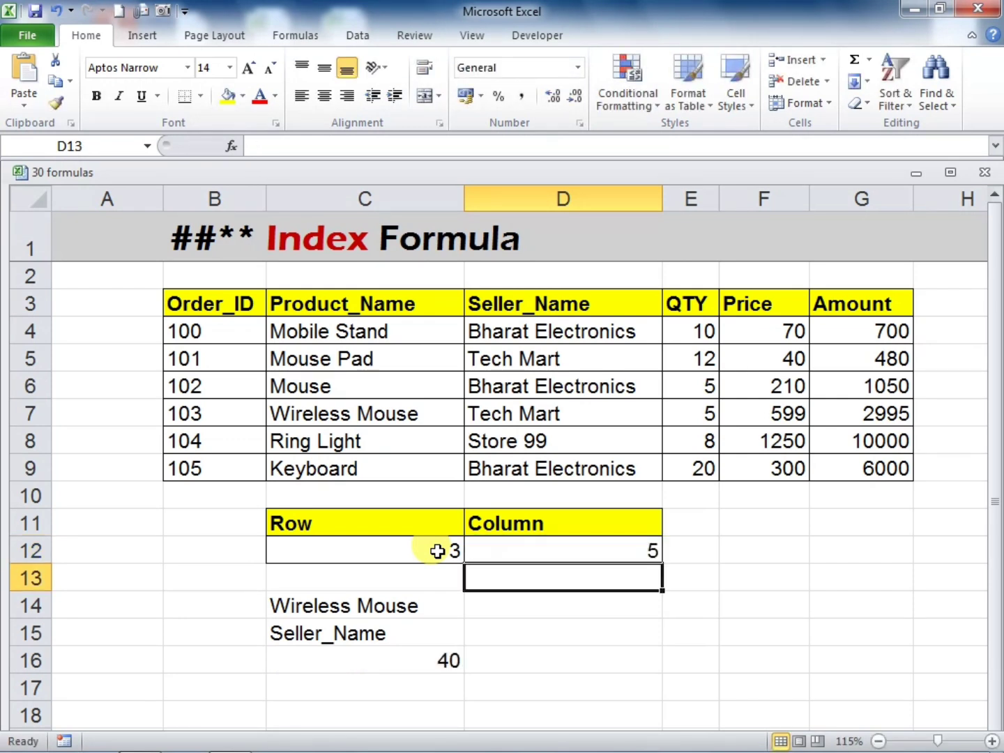
Trace the table's third row across to the fifth column to compare that cell with the C16 result
left_click(371, 547)
left_click(232, 305)
left_click(231, 335)
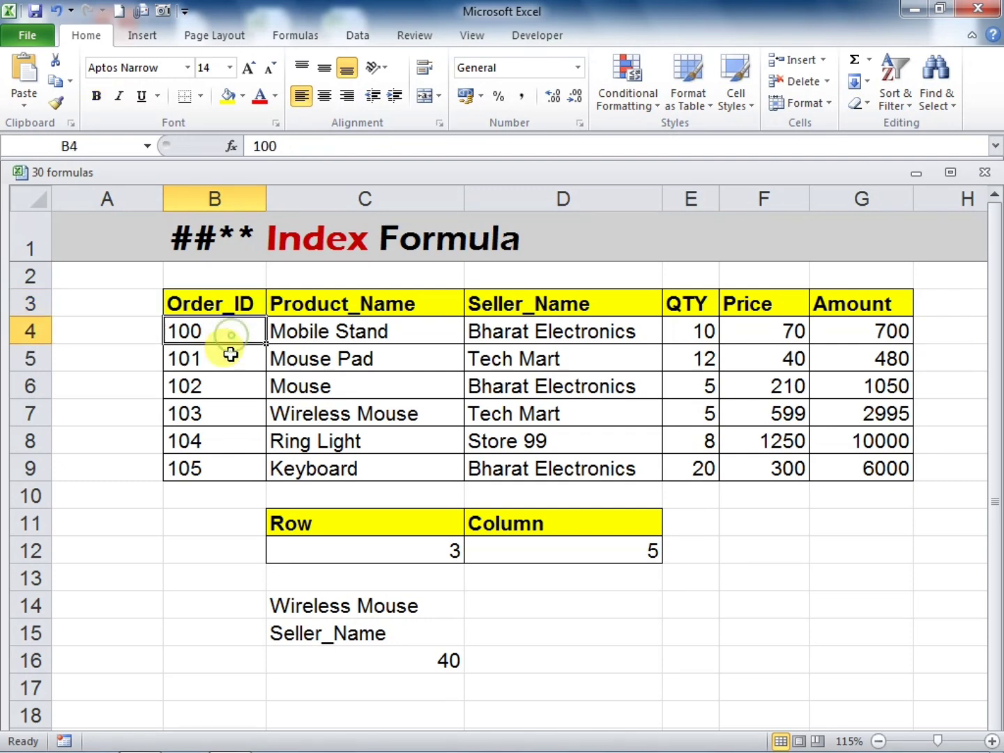
left_click(228, 354)
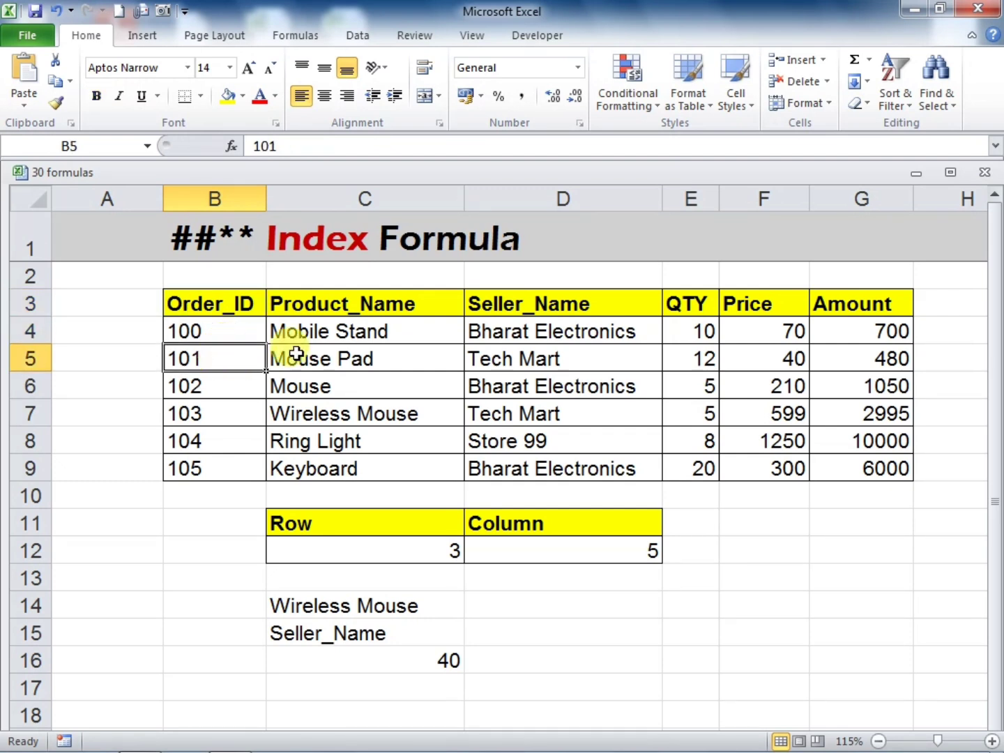
left_click(299, 360)
left_click(587, 364)
left_click(689, 355)
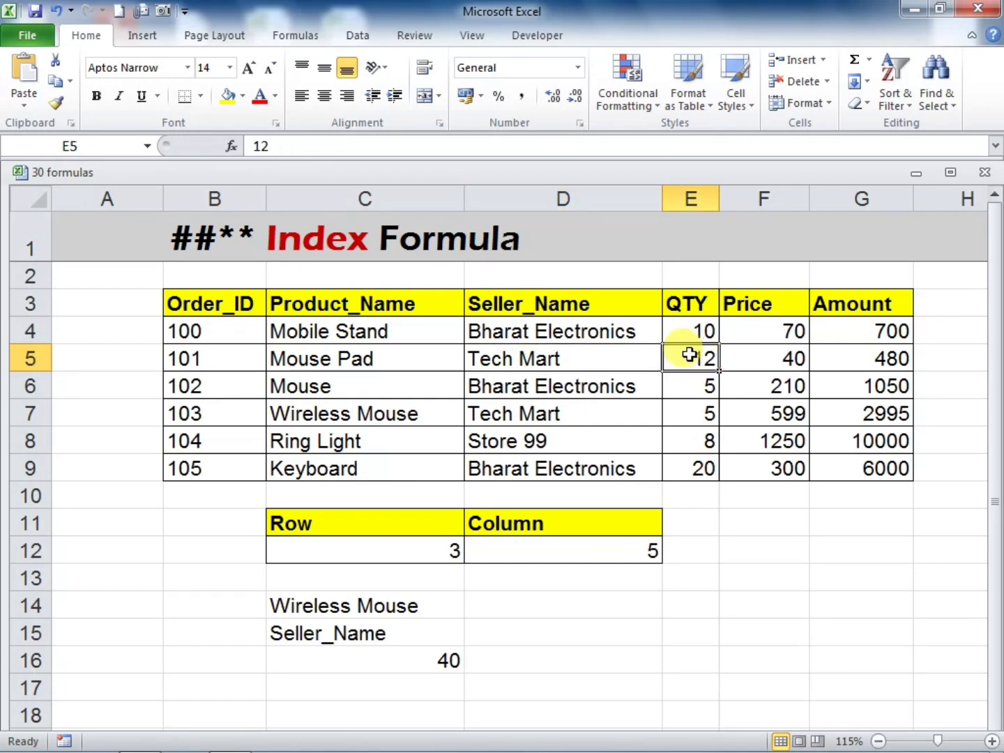
left_click(761, 360)
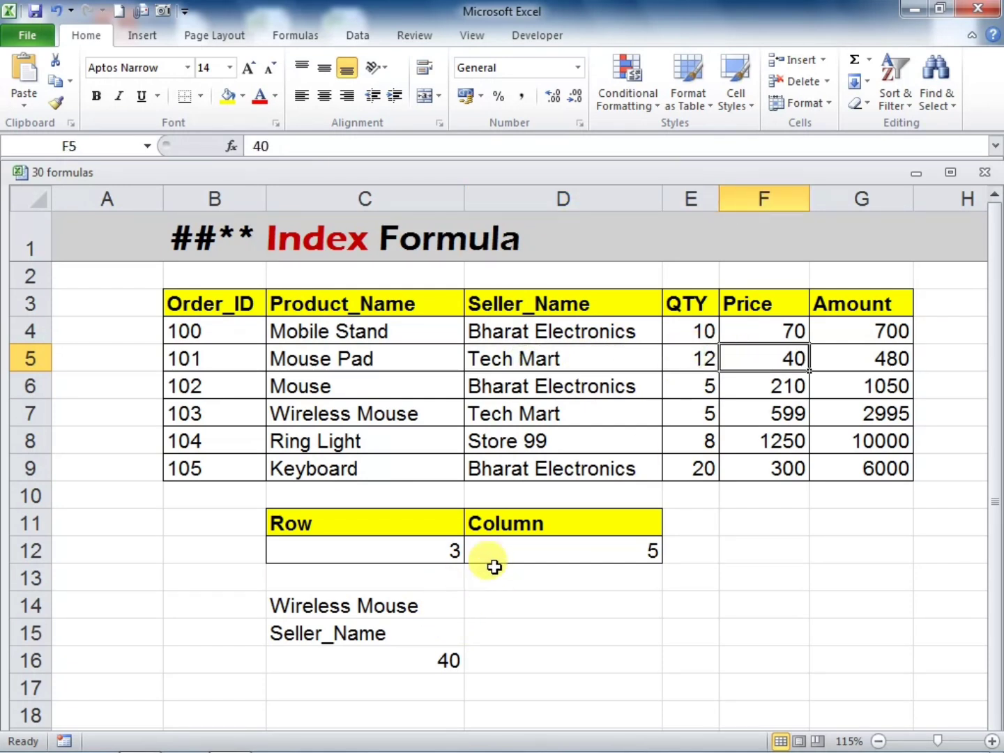
Set the Column value in D12 to 4 and compare the C16 result with the Mouse Pad quantity
left_click(502, 546)
type("4")
key("Return")
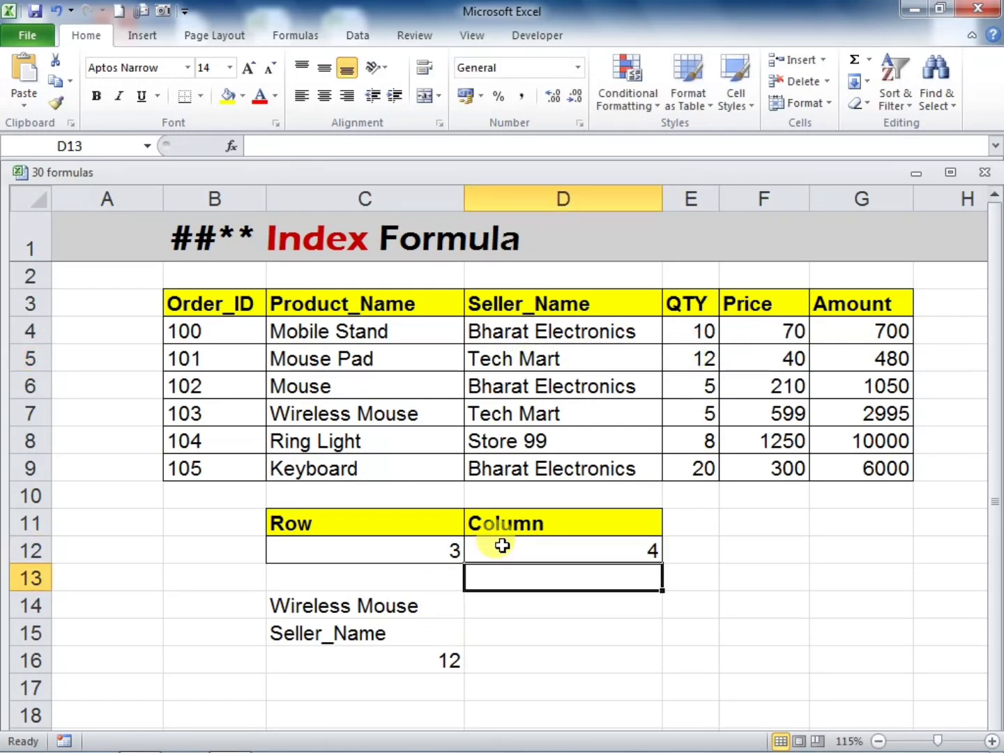
left_click(690, 354)
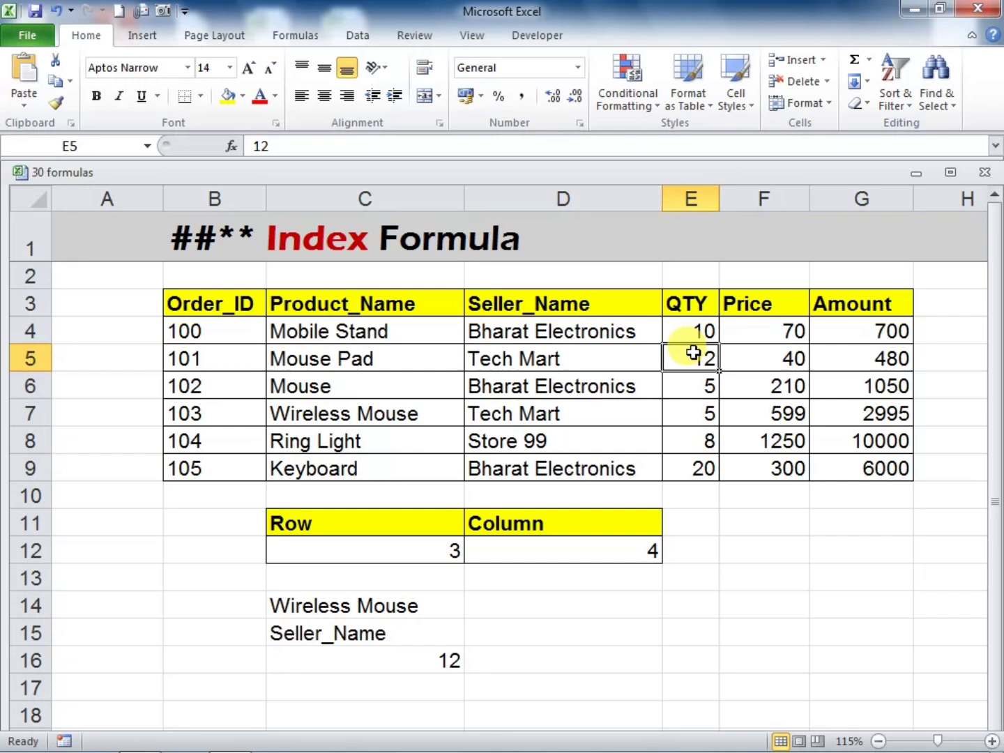
Set the Column value in D12 to 2 to retrieve the product name, and select the C16 result
left_click(387, 360)
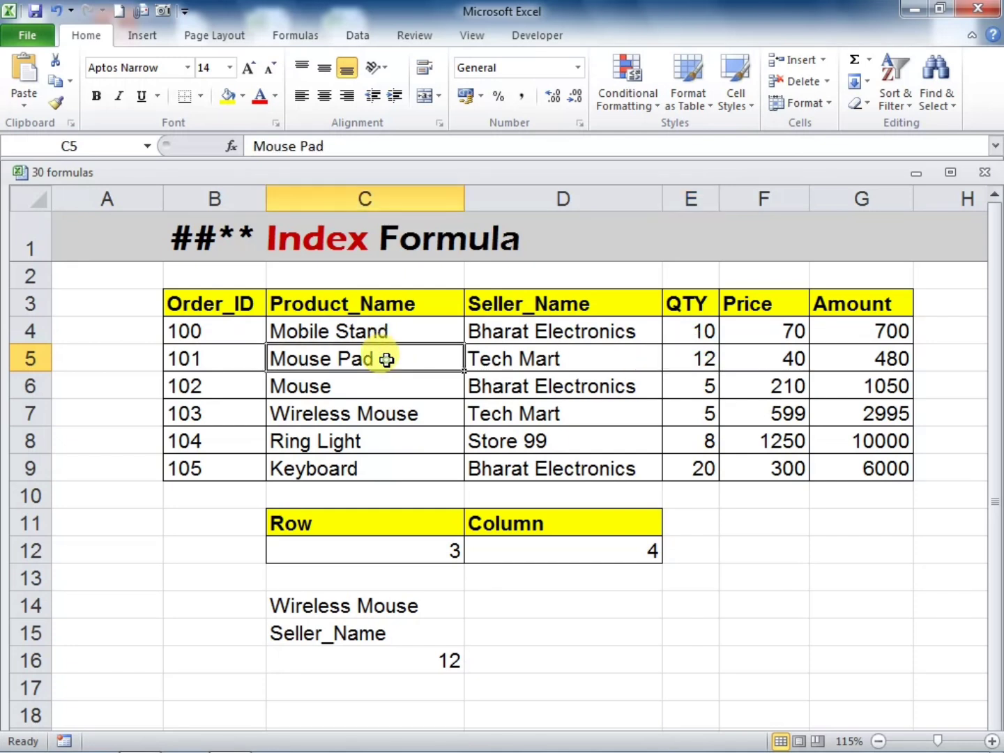
left_click(519, 549)
type("2")
key("Return")
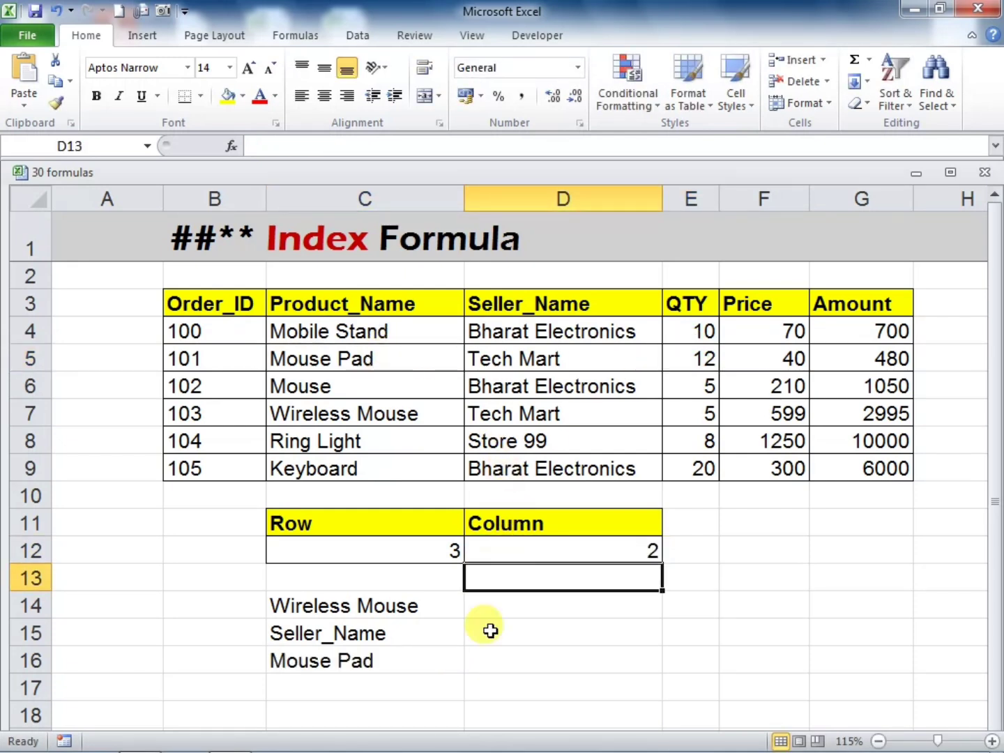
left_click(424, 654)
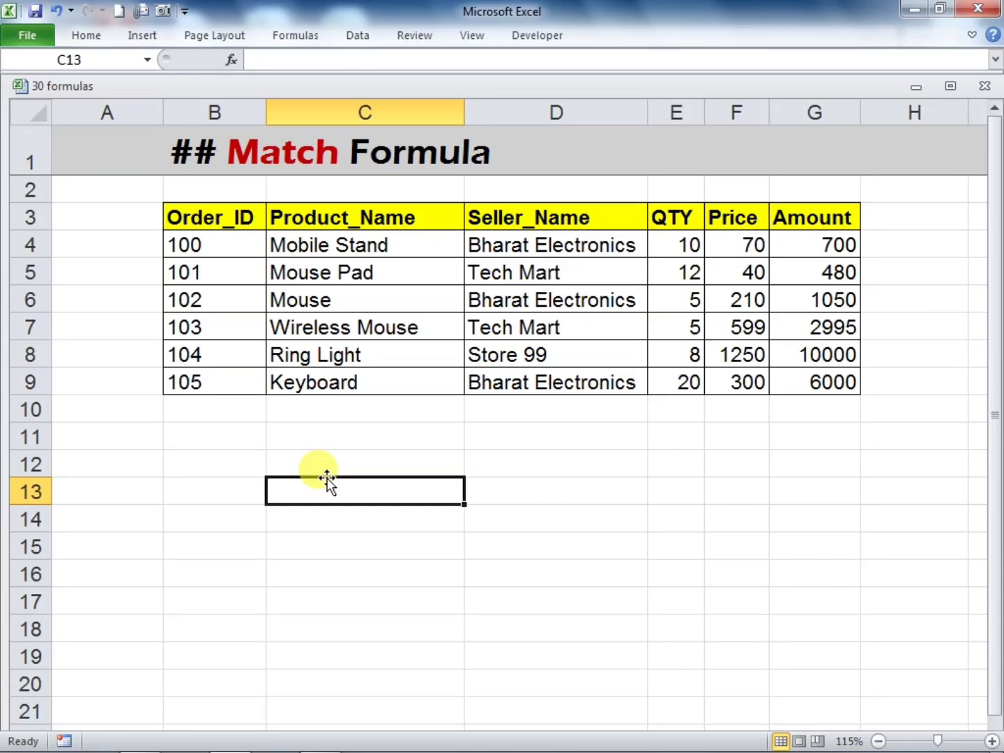
Enter the Mouse record's order ID in cell B12 of the Match Formula sheet as the lookup value
key("Down")
key("Left")
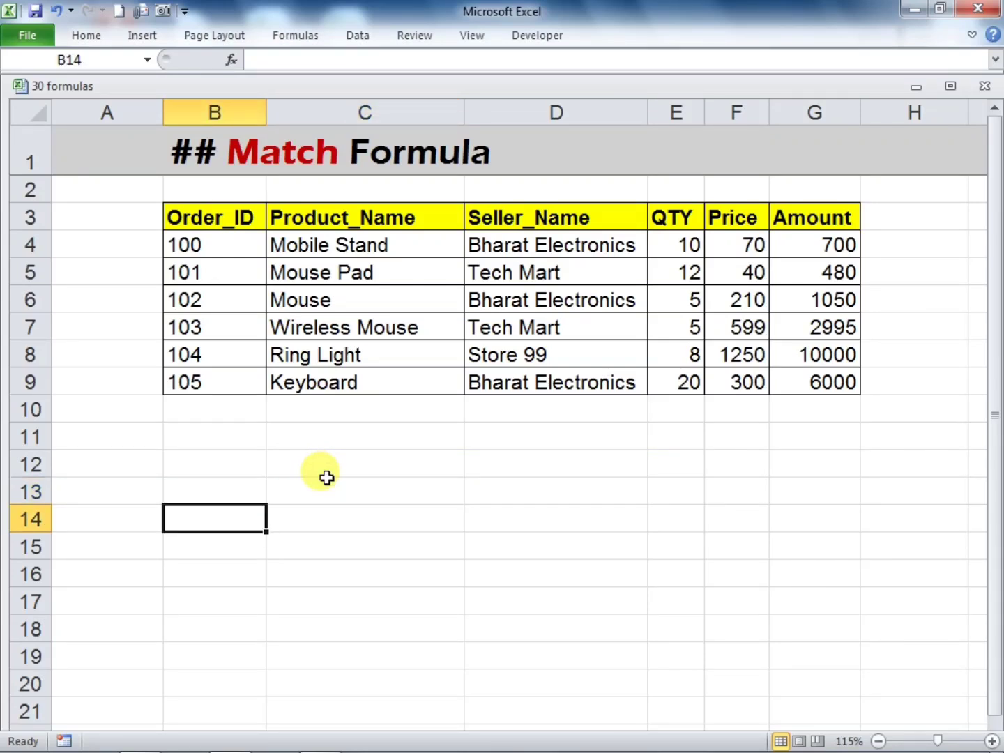
key("Up")
key("Up")
type("1")
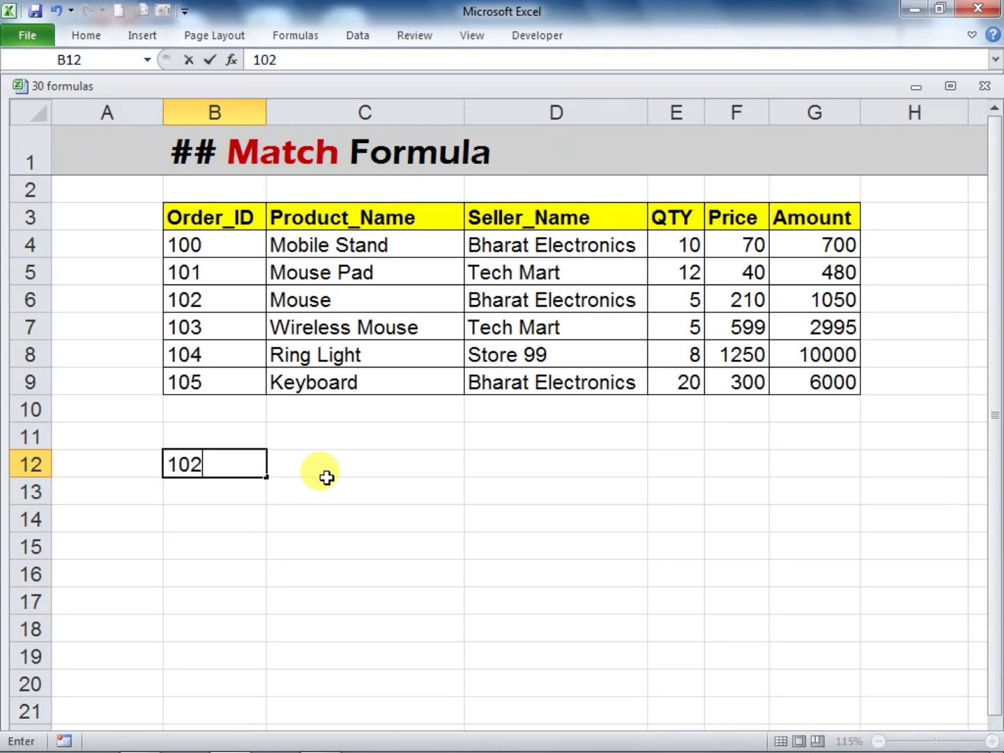
Start a MATCH formula in cell C12 with B12 as the lookup value
left_click(327, 477)
type("=")
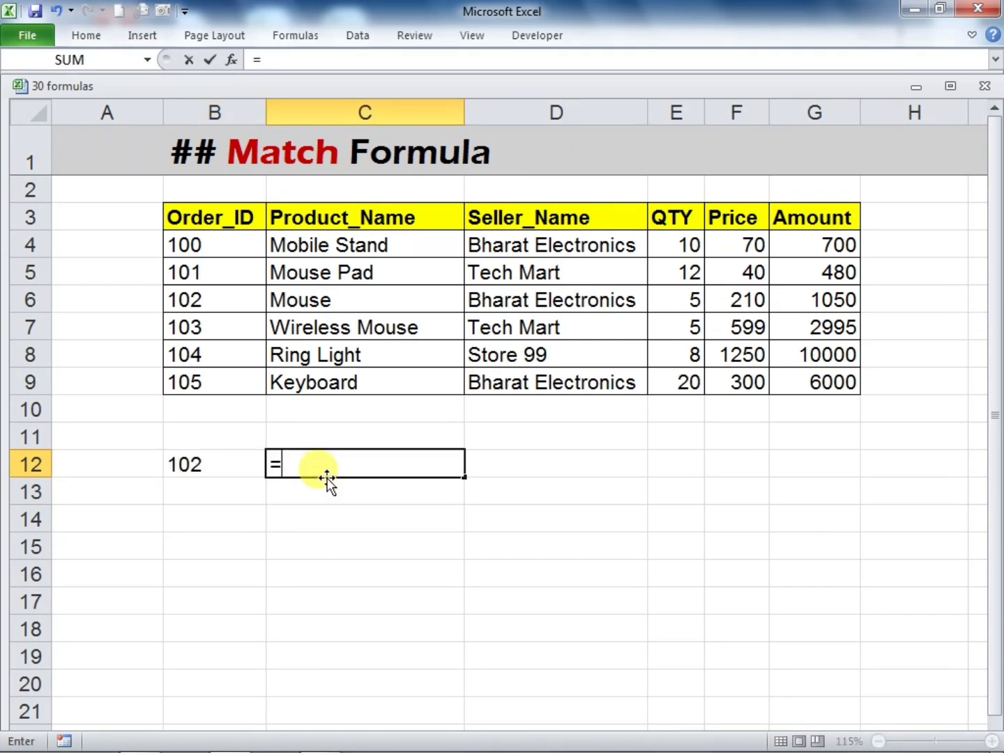
type("match")
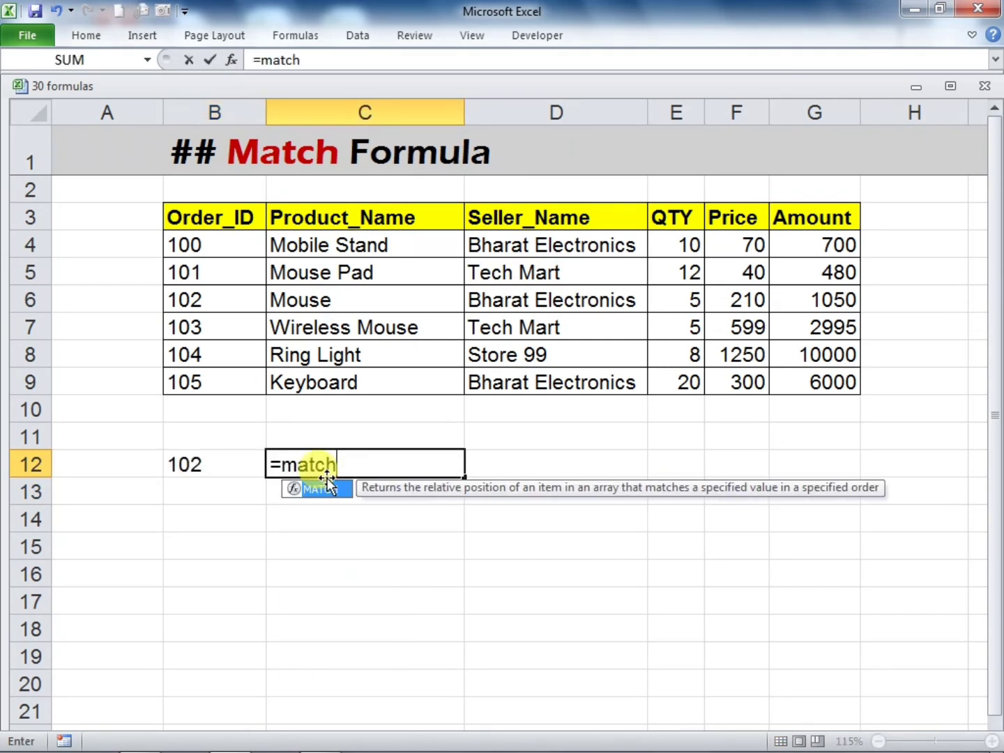
key("Escape")
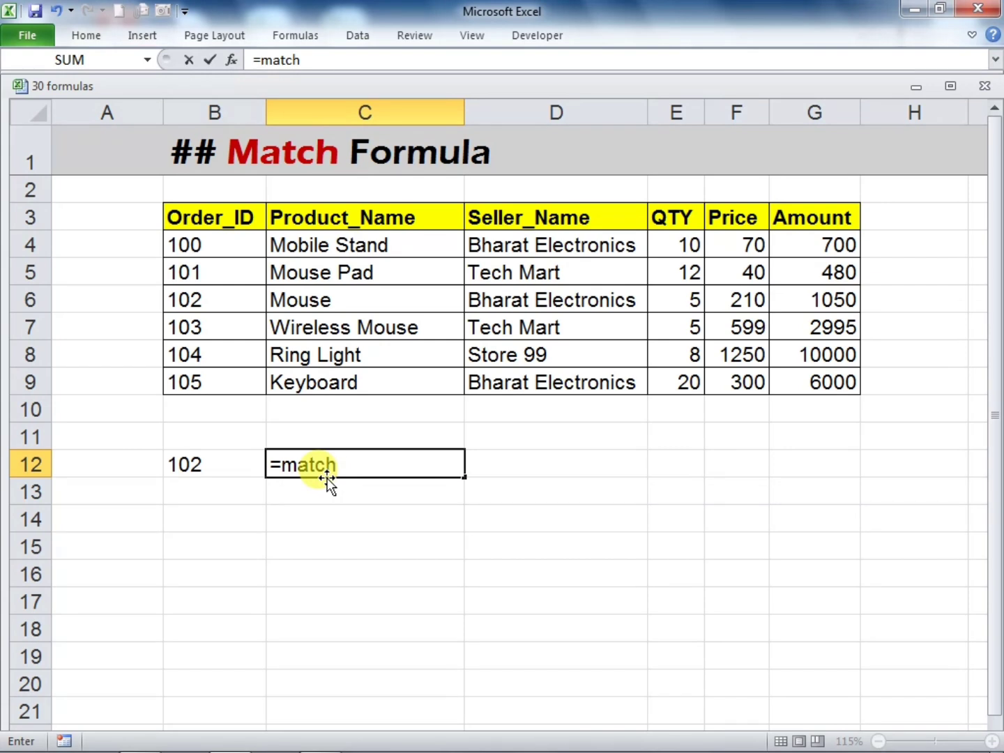
type("(")
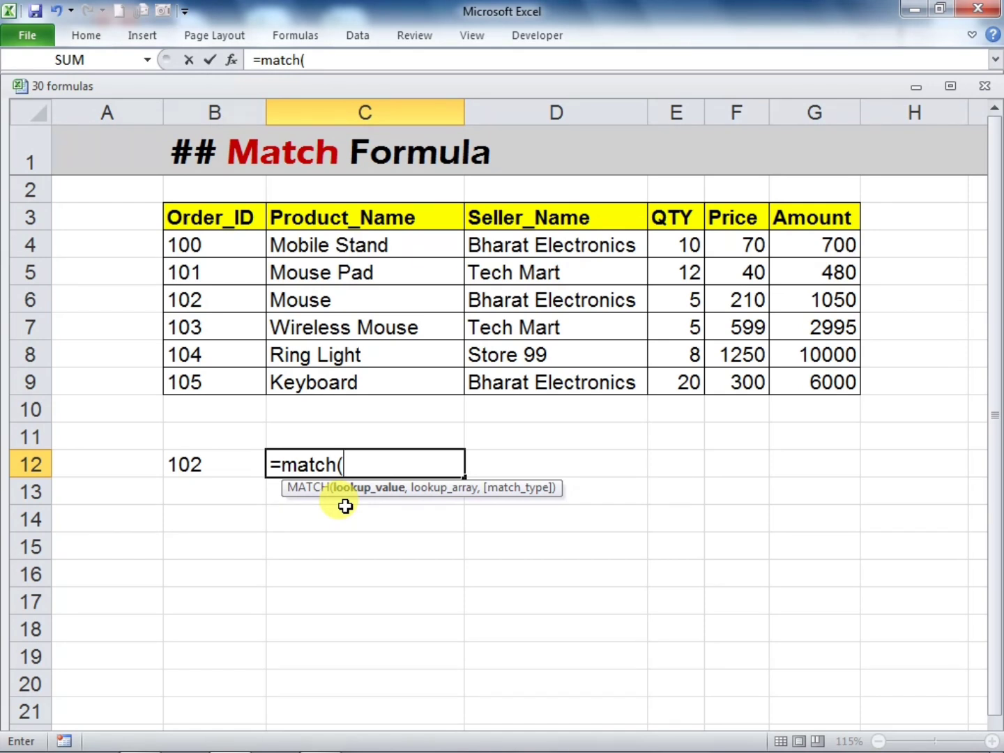
left_click(223, 462)
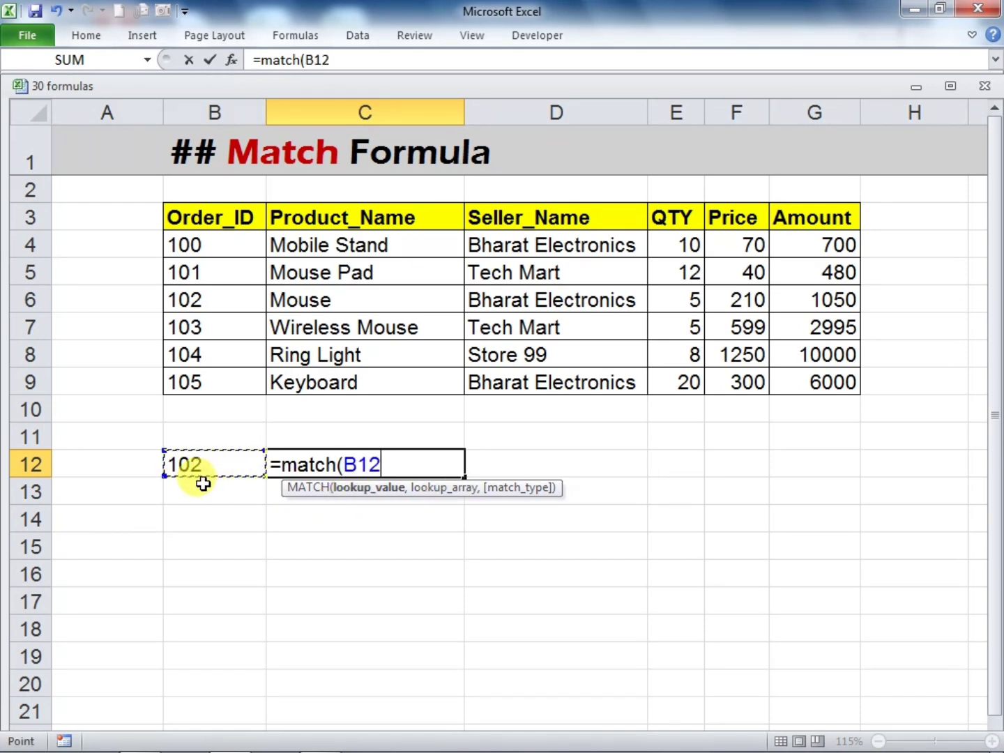
type(",")
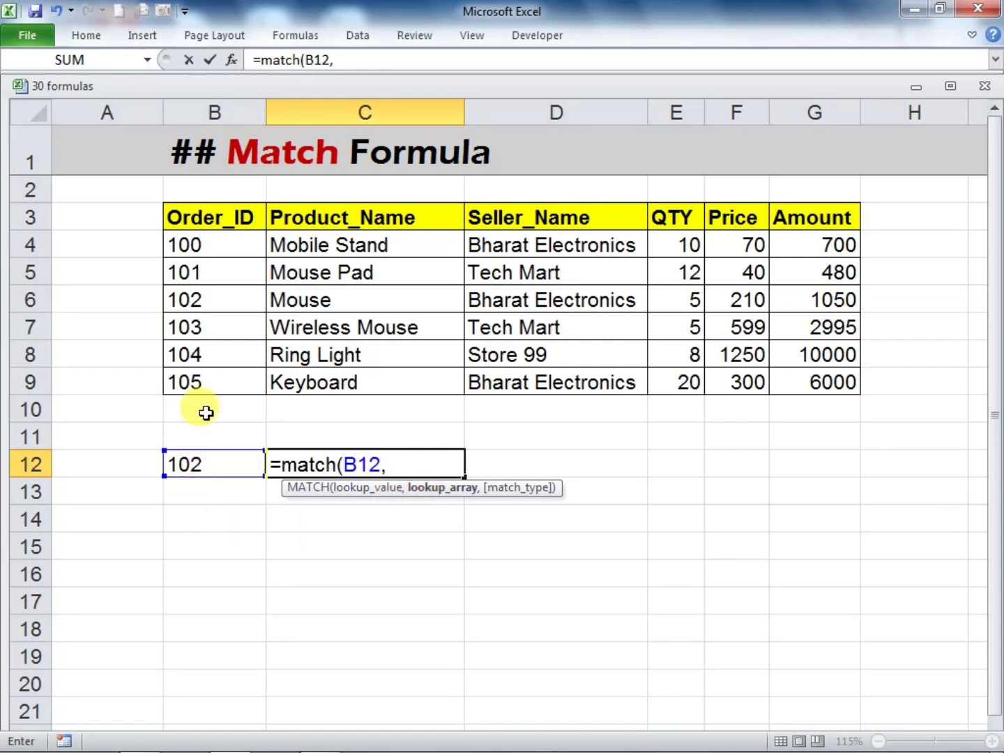
Complete the C12 MATCH formula with the Order_ID range B3:B9 as lookup array and 0 for an exact match
left_click(191, 218)
left_click_drag(192, 217, 218, 376)
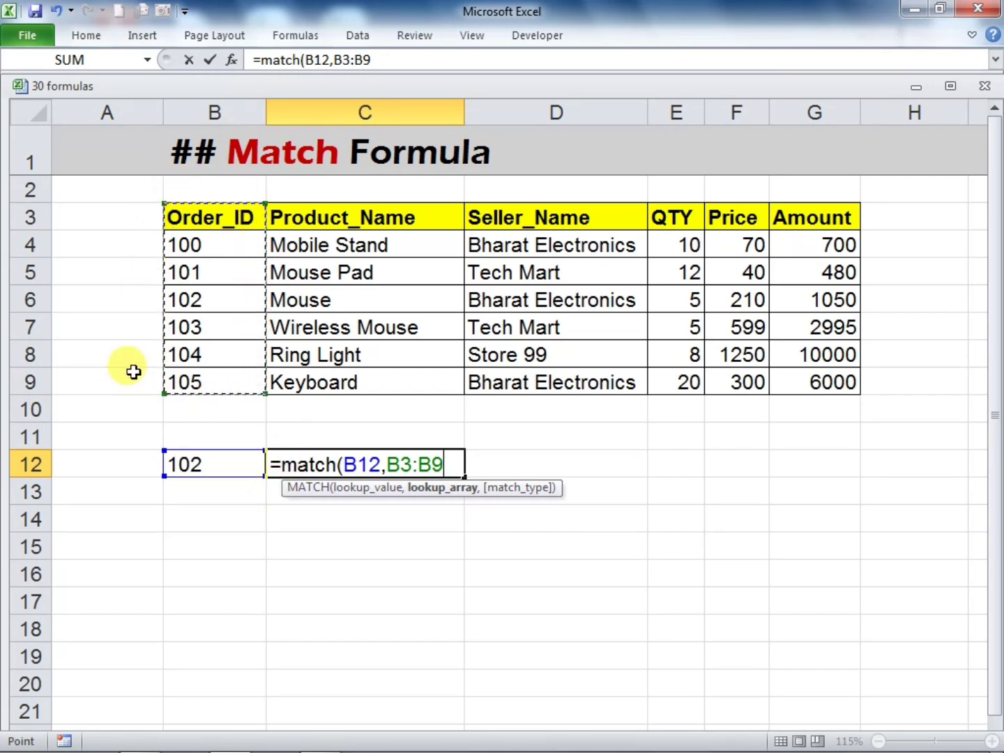
type(",")
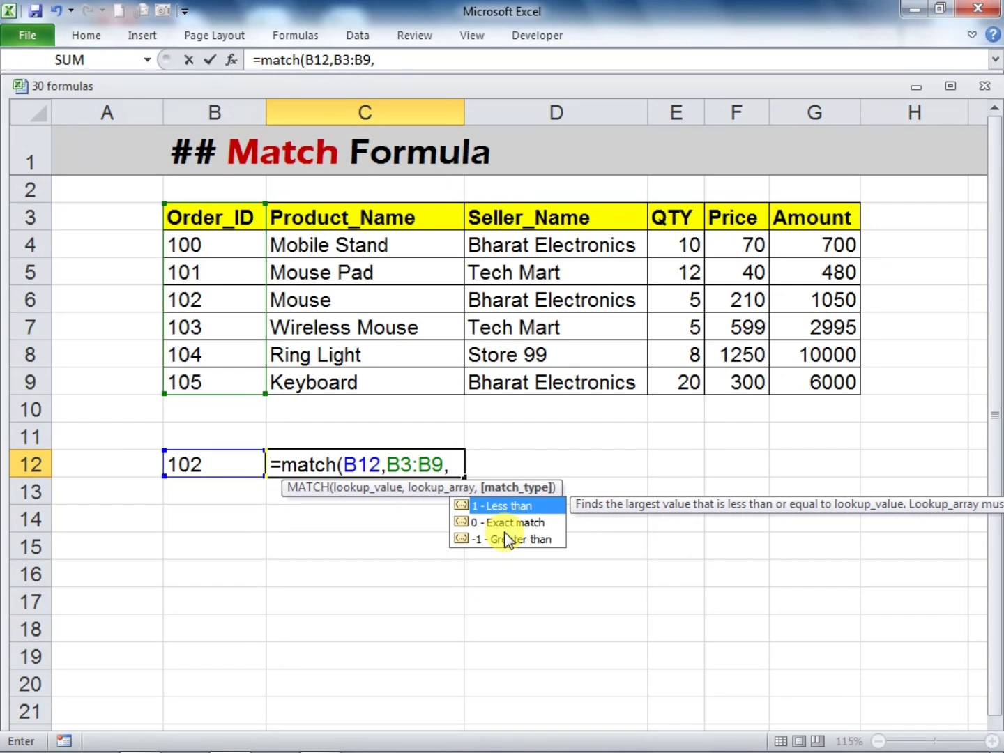
type("0)")
key("Return")
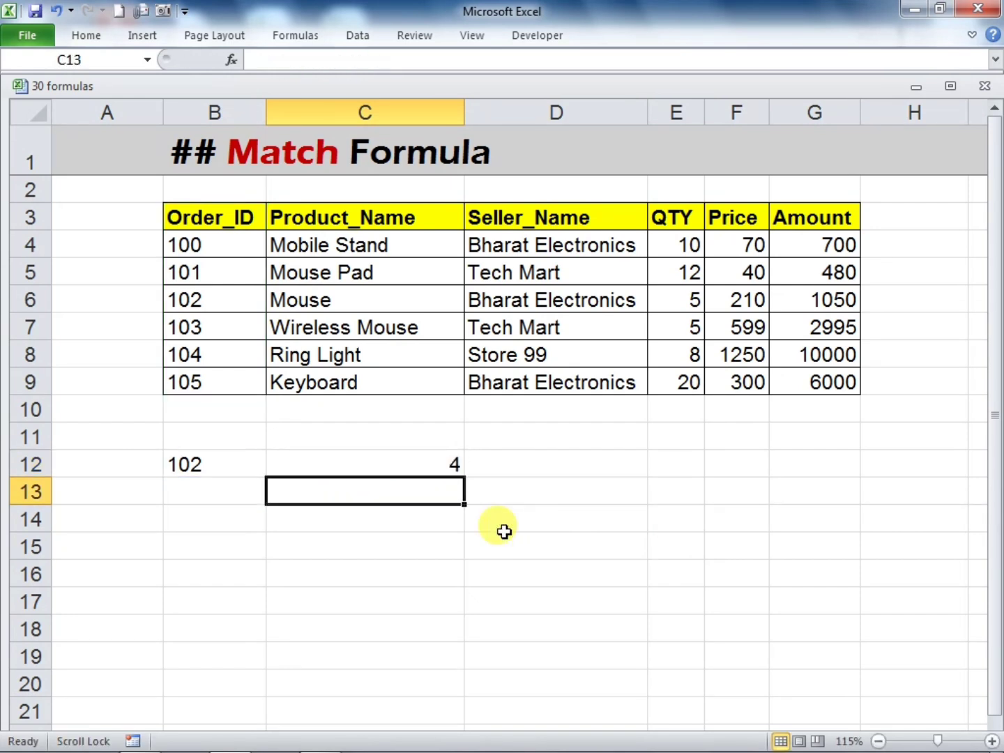
Compare the B12 lookup value with the C12 result, counting cells down the Order_ID column from the header to the Mouse record
left_click(314, 540)
left_click(235, 469)
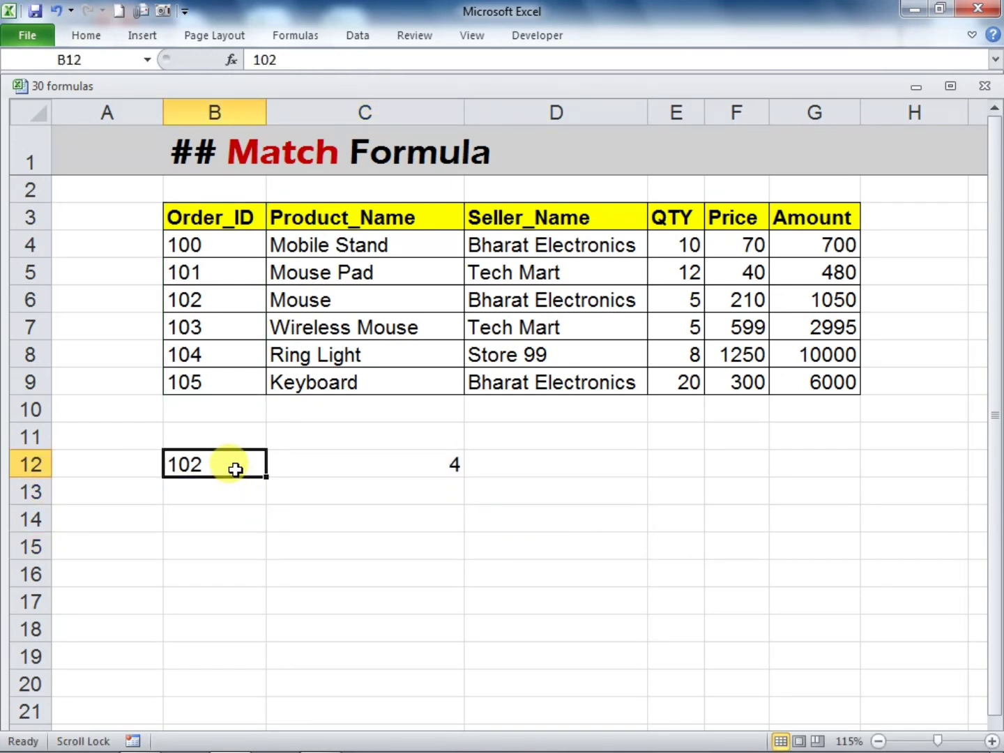
left_click(369, 464)
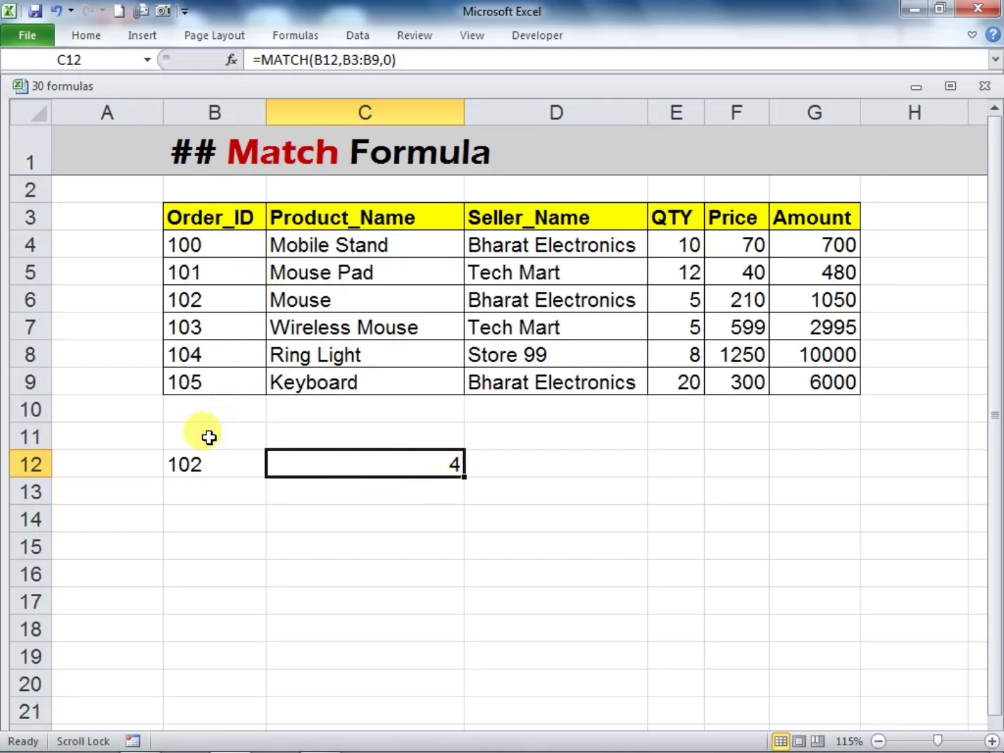
left_click(216, 464)
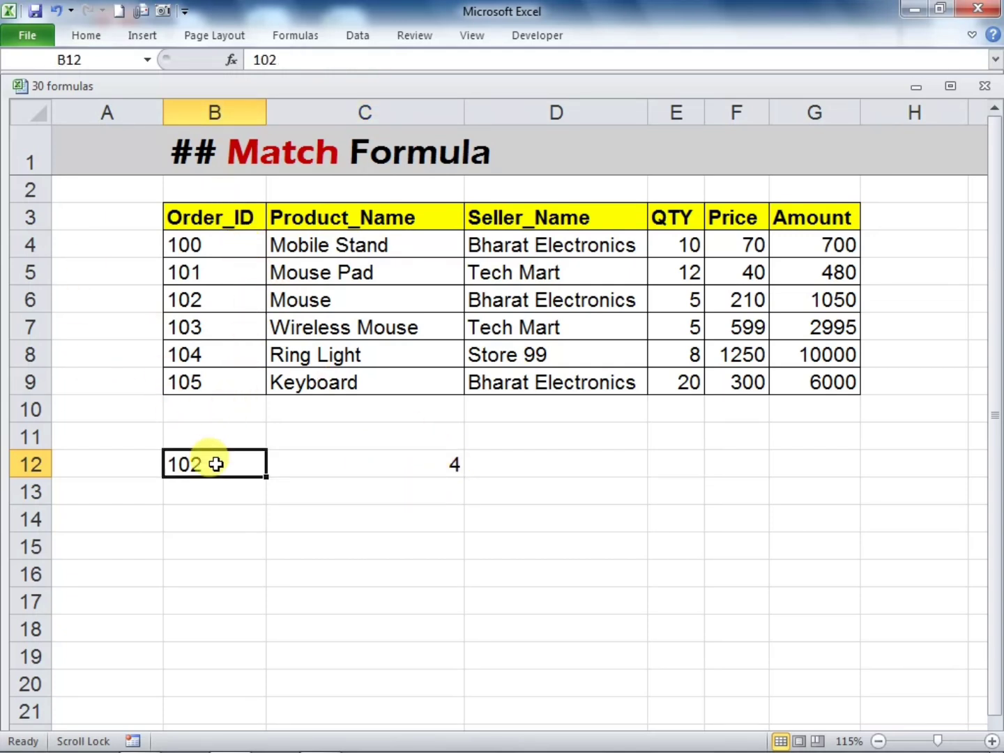
left_click(387, 466)
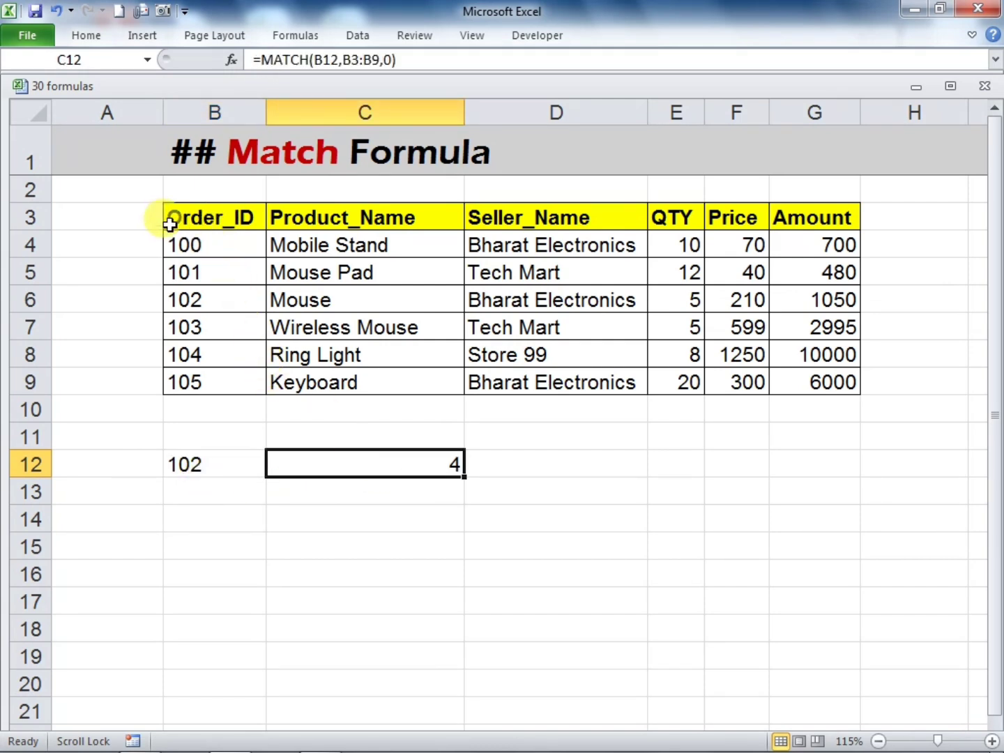
left_click(205, 219)
left_click(208, 249)
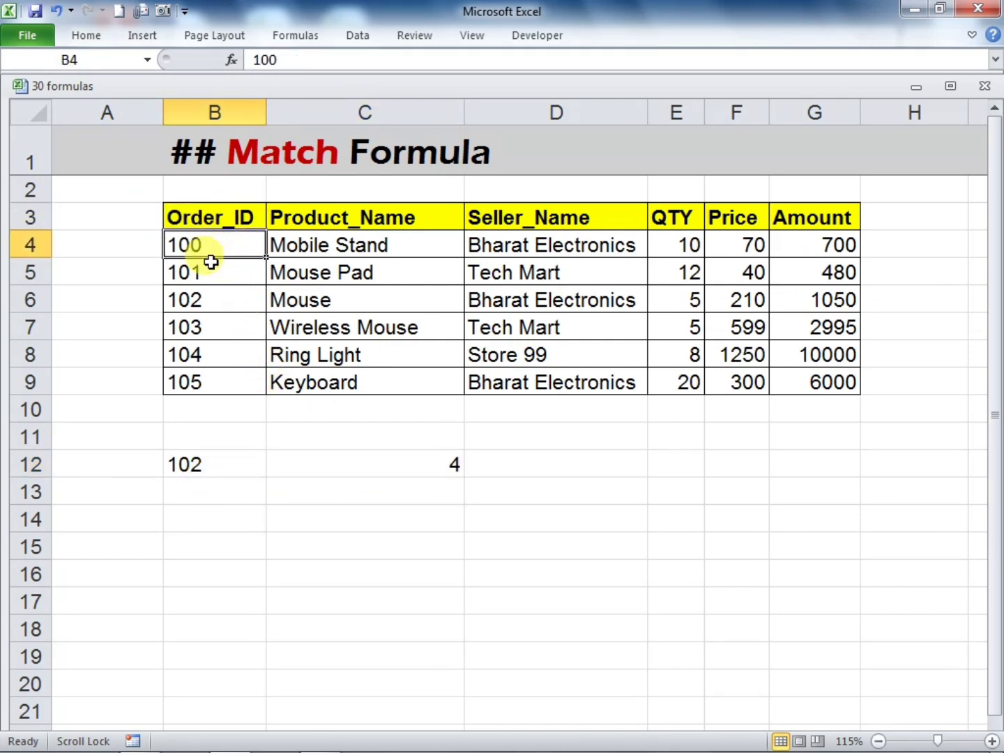
left_click(209, 273)
left_click(211, 303)
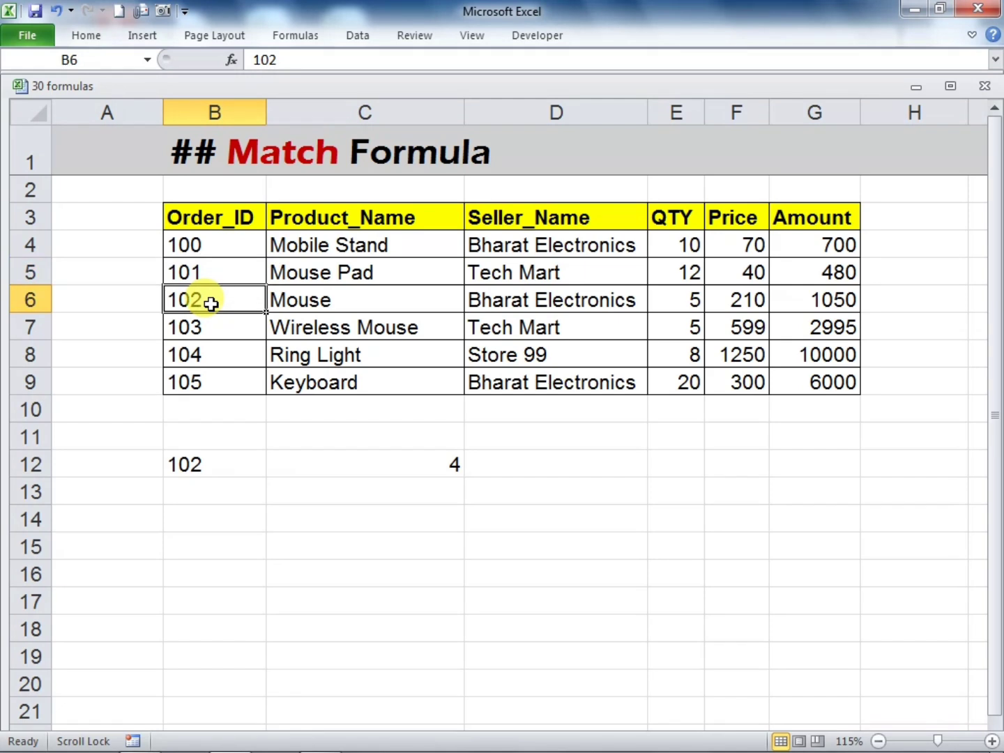
Change the lookup value in B12 to the Keyboard record's order ID and select the C12 result
left_click(218, 466)
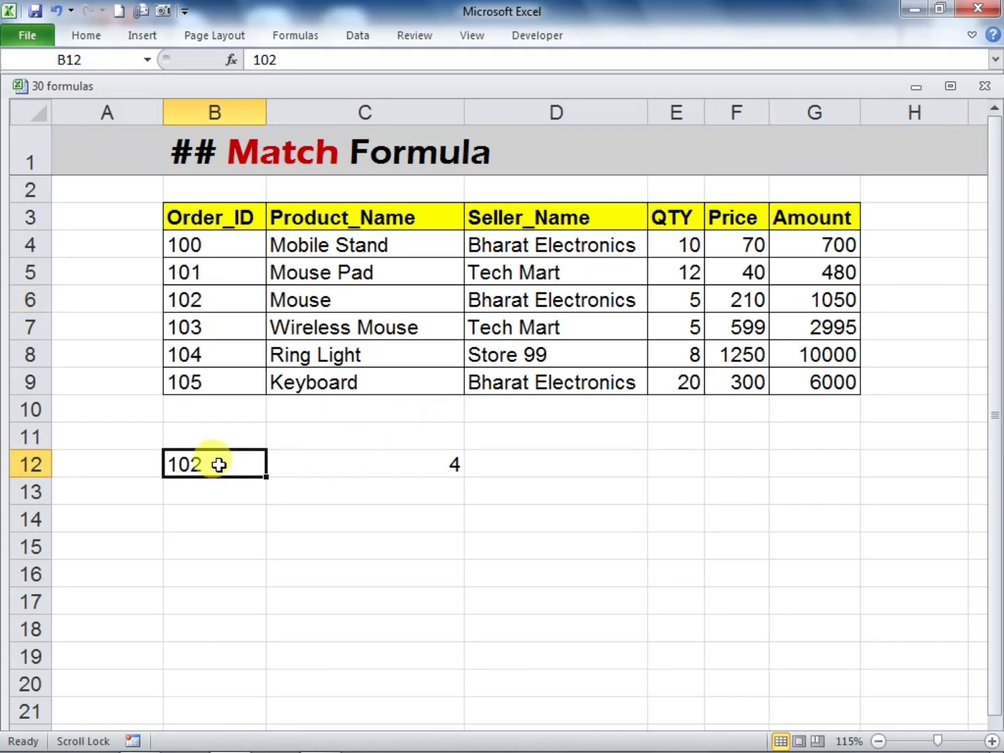
type("10")
key("Return")
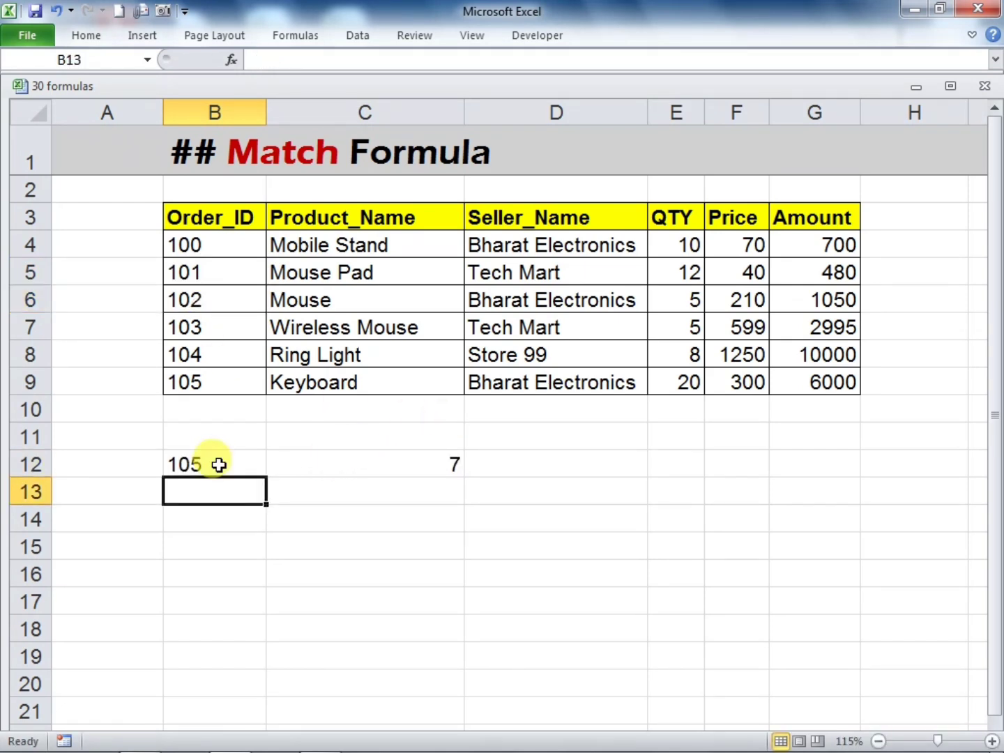
left_click(354, 512)
left_click(370, 466)
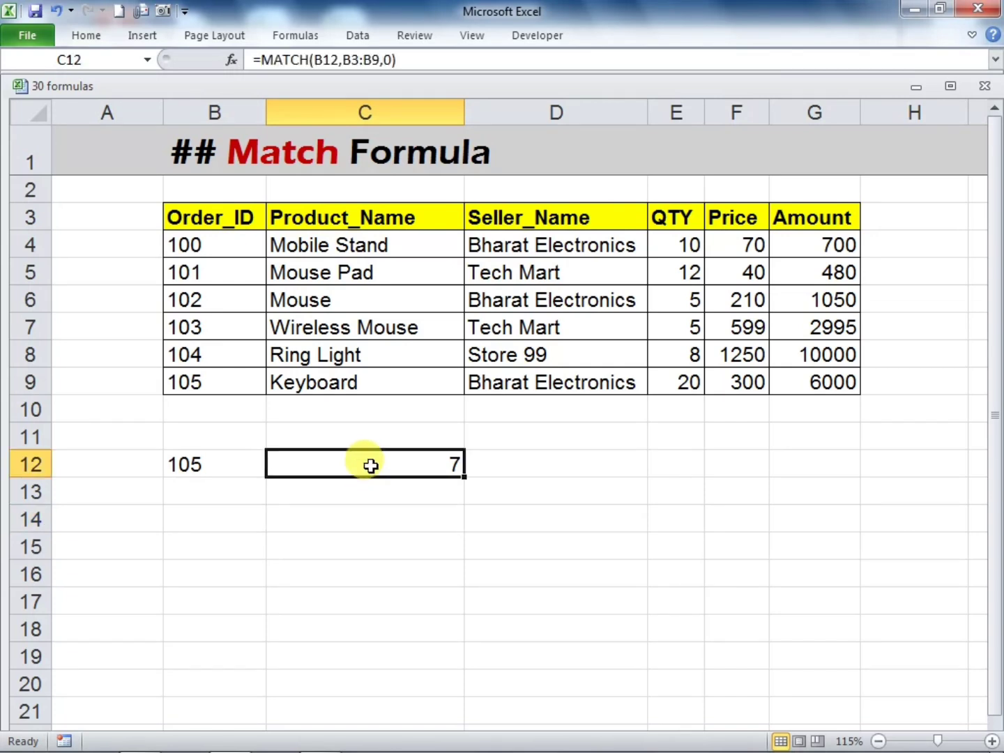
Count the cells from the Order_ID header down to the Keyboard record and compare the position with the C12 result
left_click(207, 215)
left_click(213, 247)
left_click(222, 274)
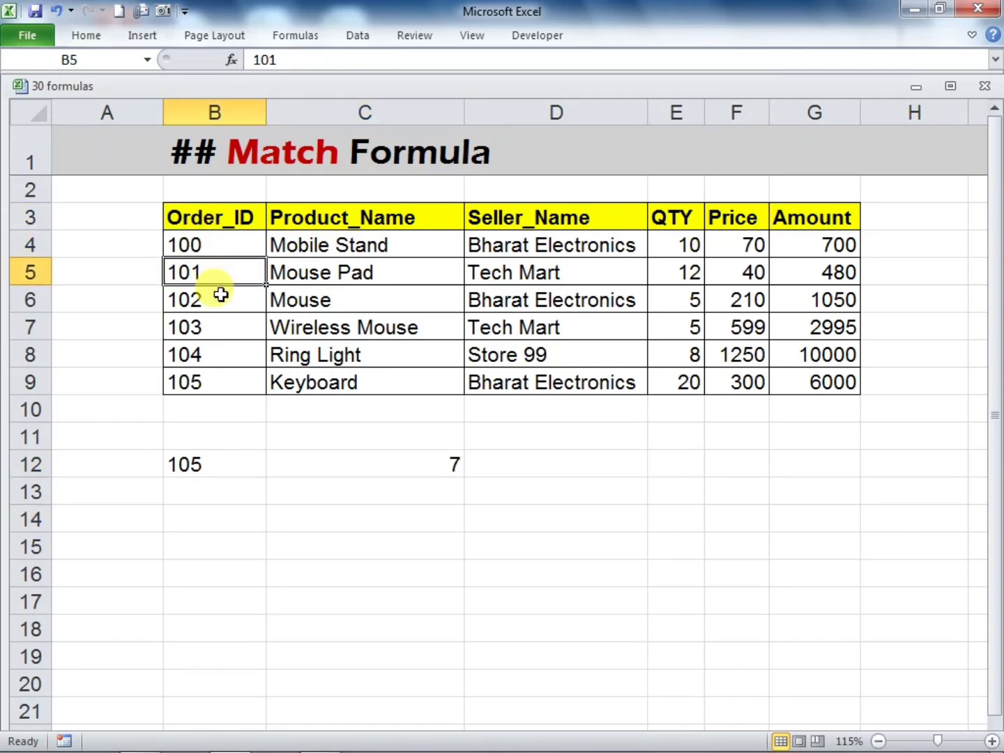
left_click(217, 297)
left_click(217, 328)
left_click(217, 348)
left_click(217, 374)
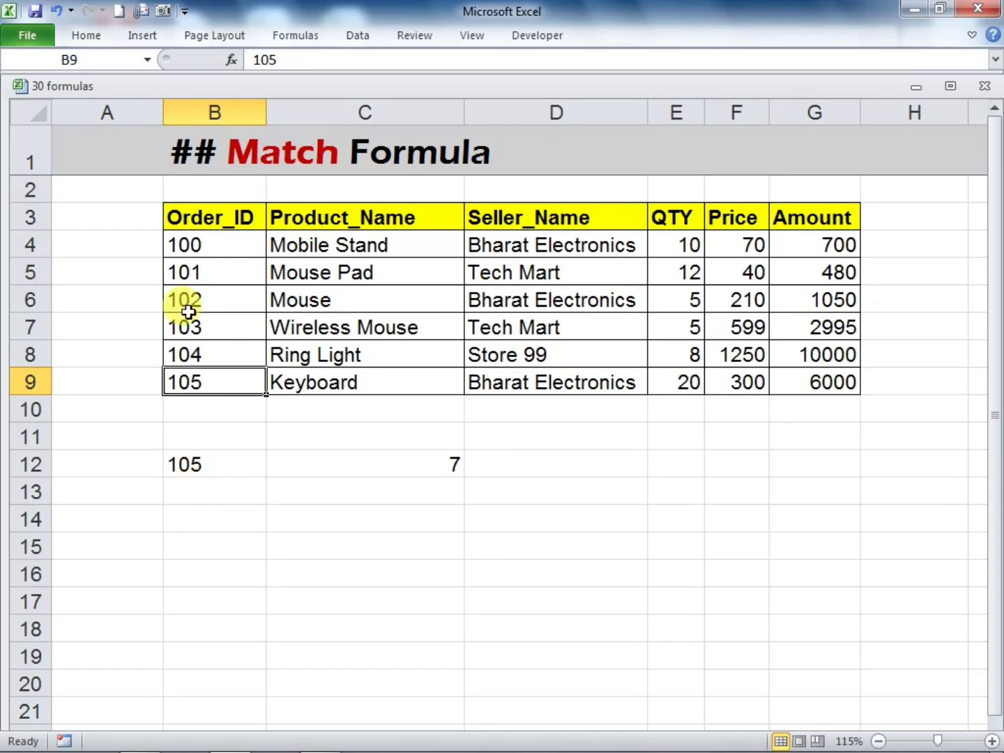
left_click(364, 465)
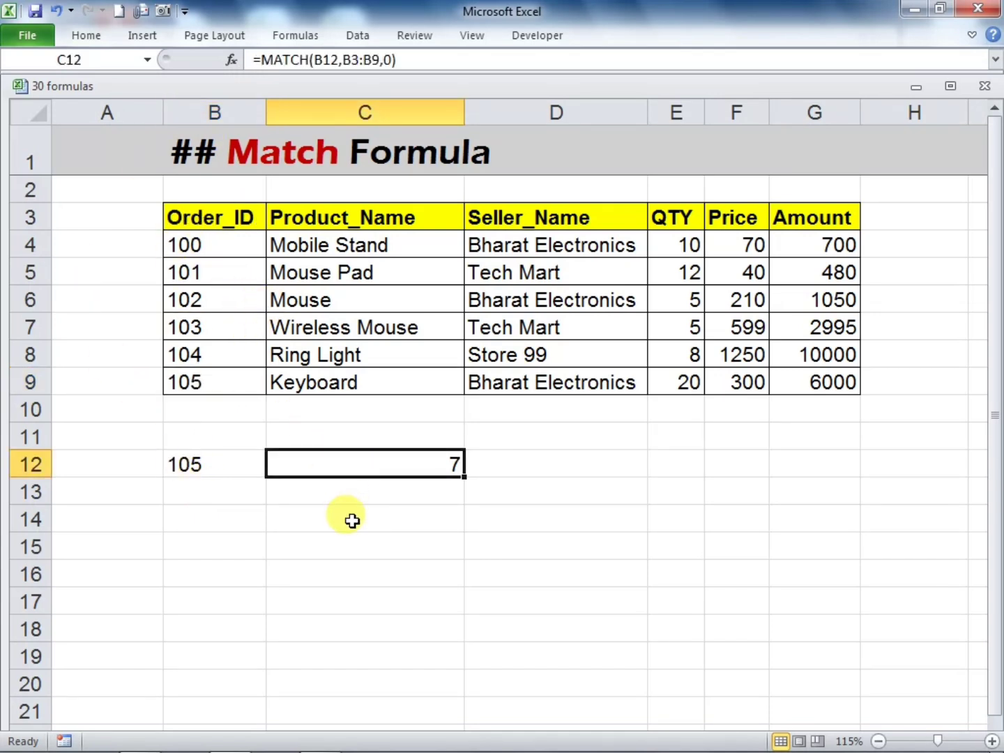
Start a second MATCH formula in cell C13 with the empty cell B13 as the lookup value
left_click(361, 498)
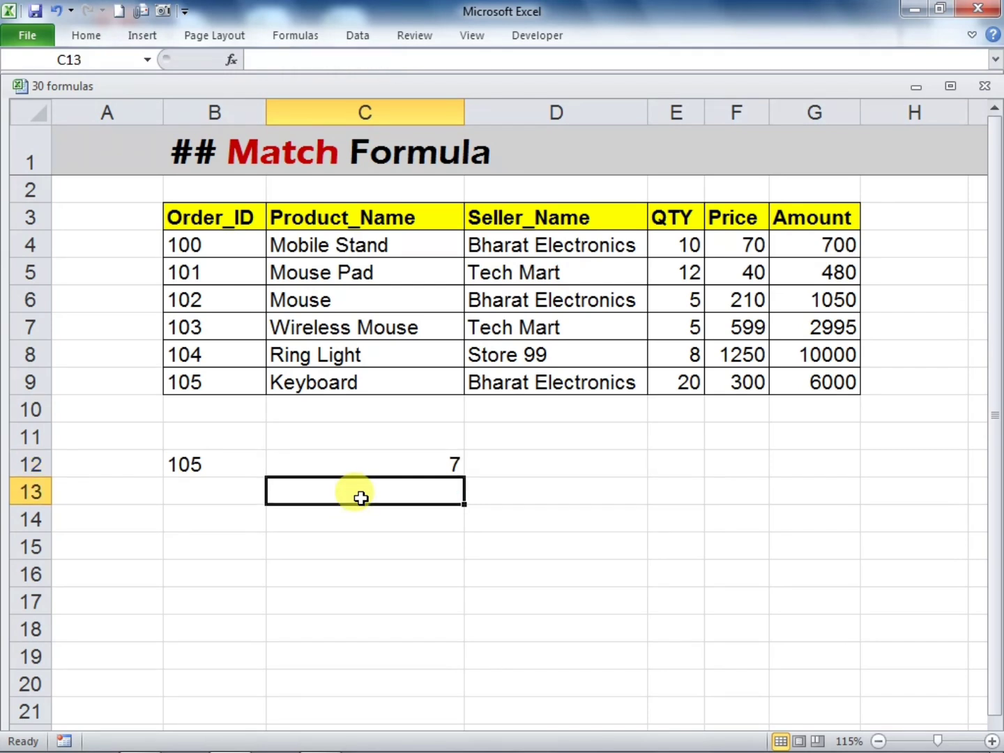
type("=MA")
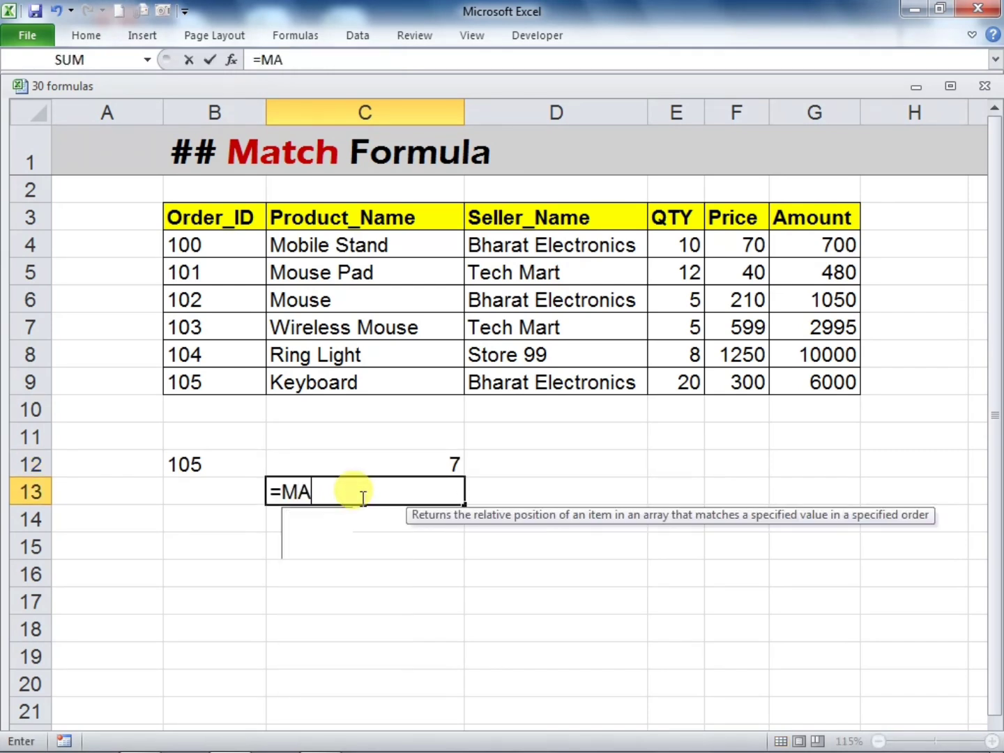
type("TCH")
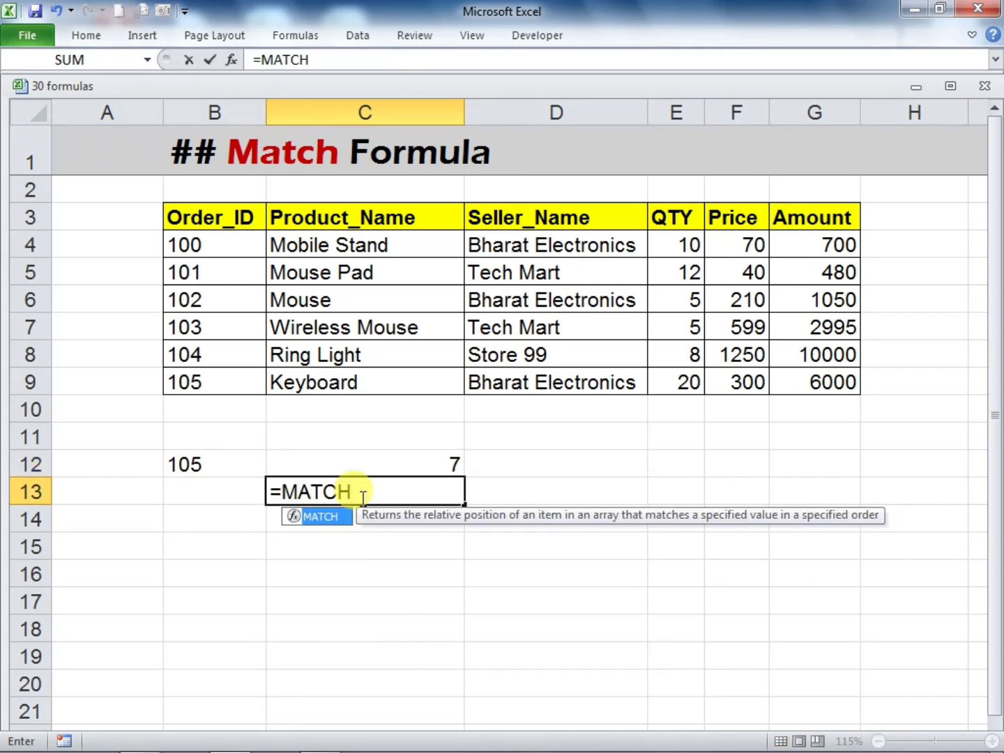
type("(")
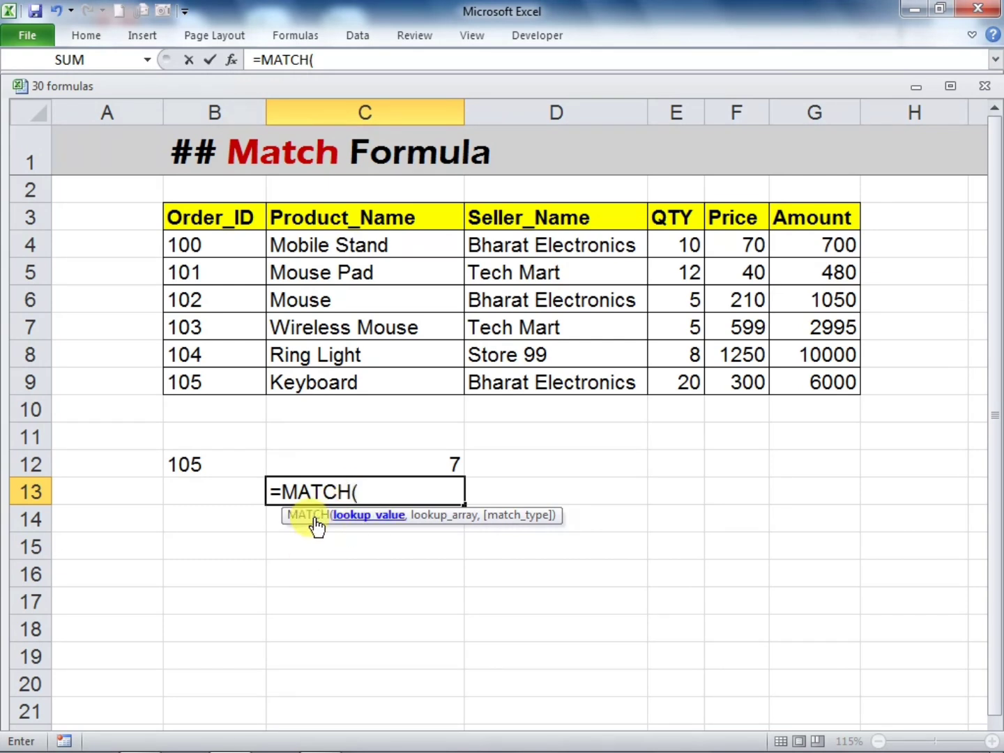
left_click(215, 488)
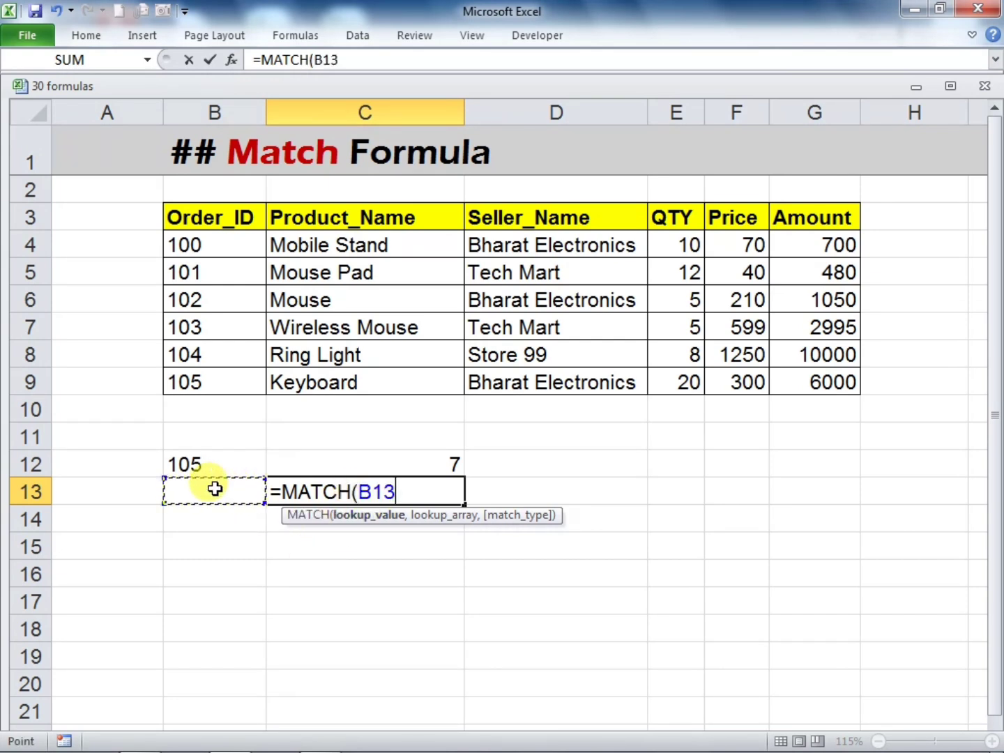
type(",")
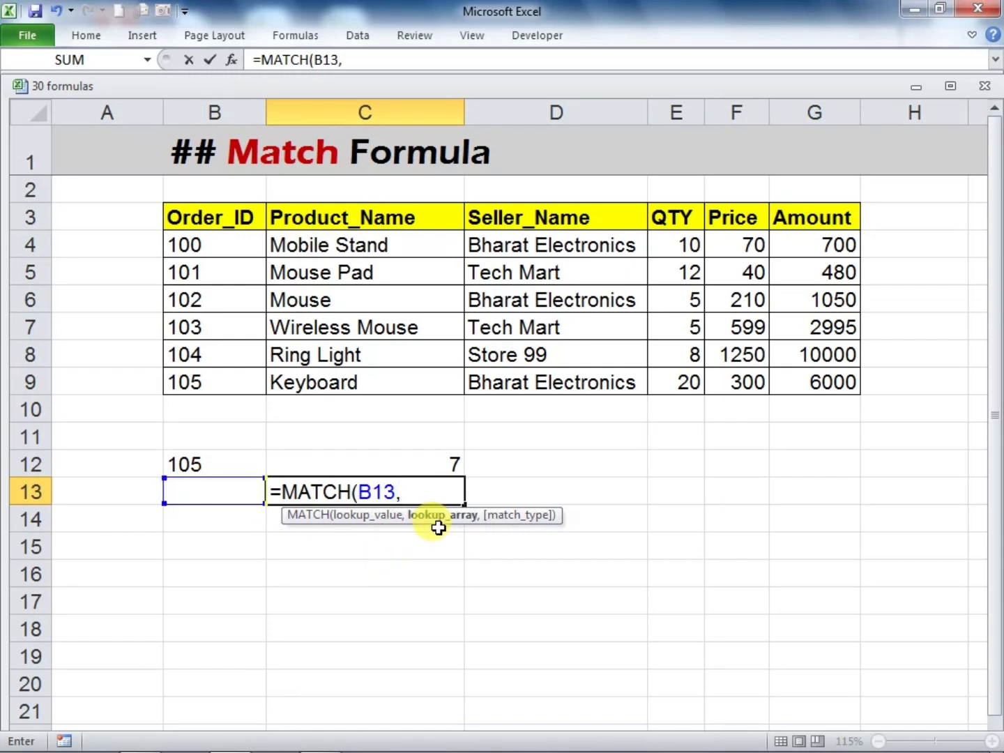
Complete the C13 MATCH formula with the header row B3:G3 as lookup array and 0 for an exact match
left_click(190, 214)
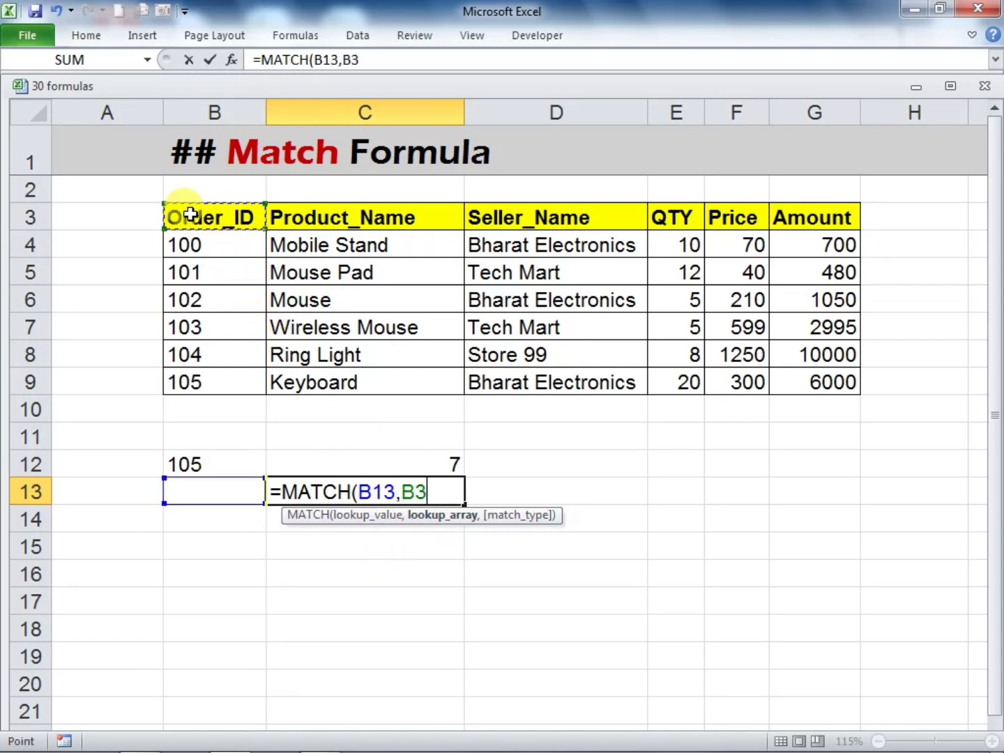
left_click_drag(208, 216, 788, 206)
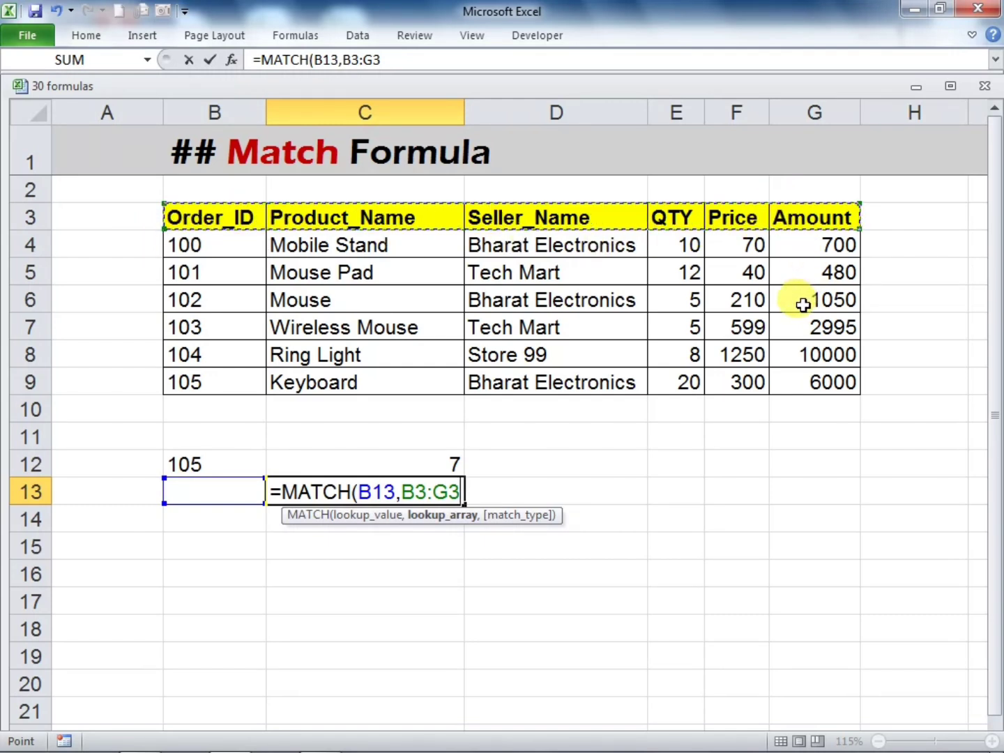
type(",")
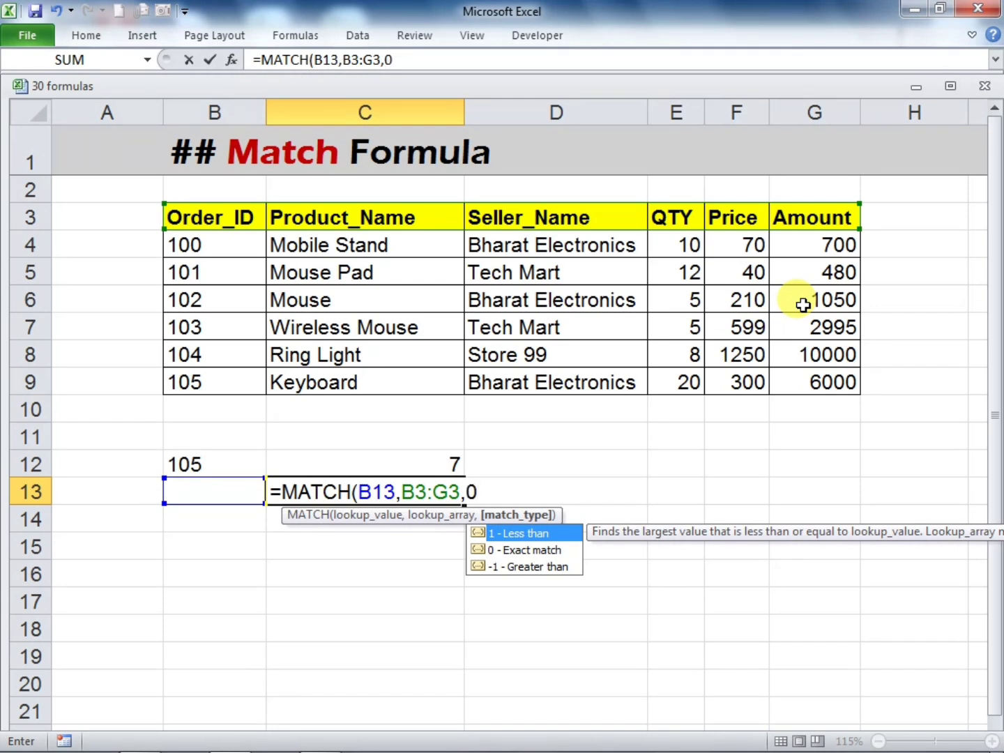
type("0)")
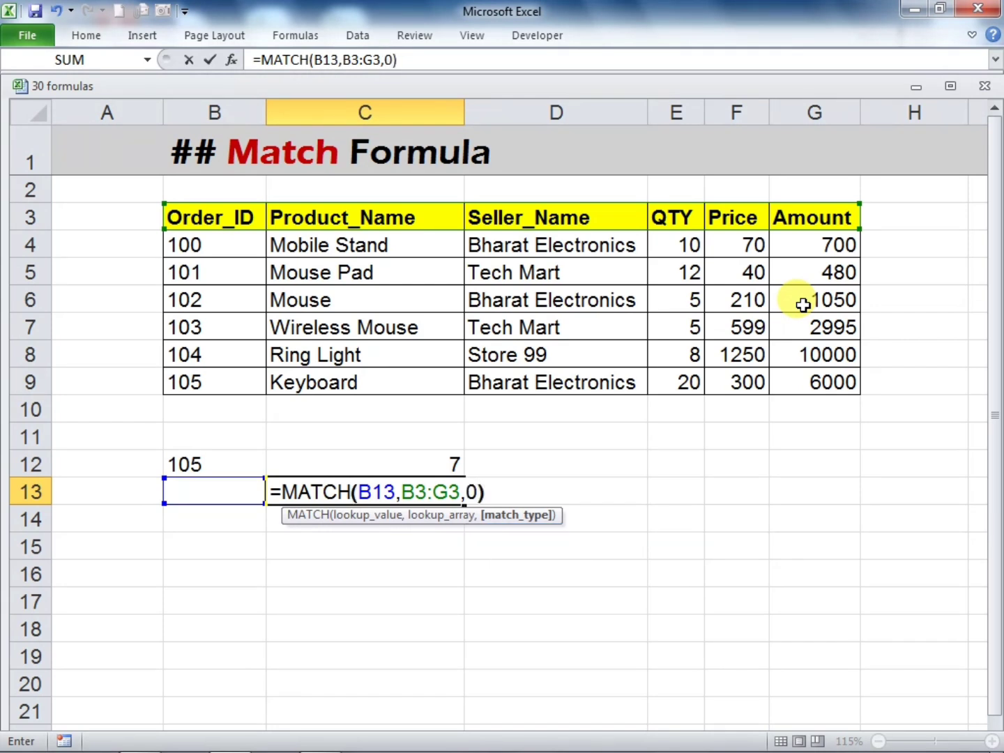
key("Return")
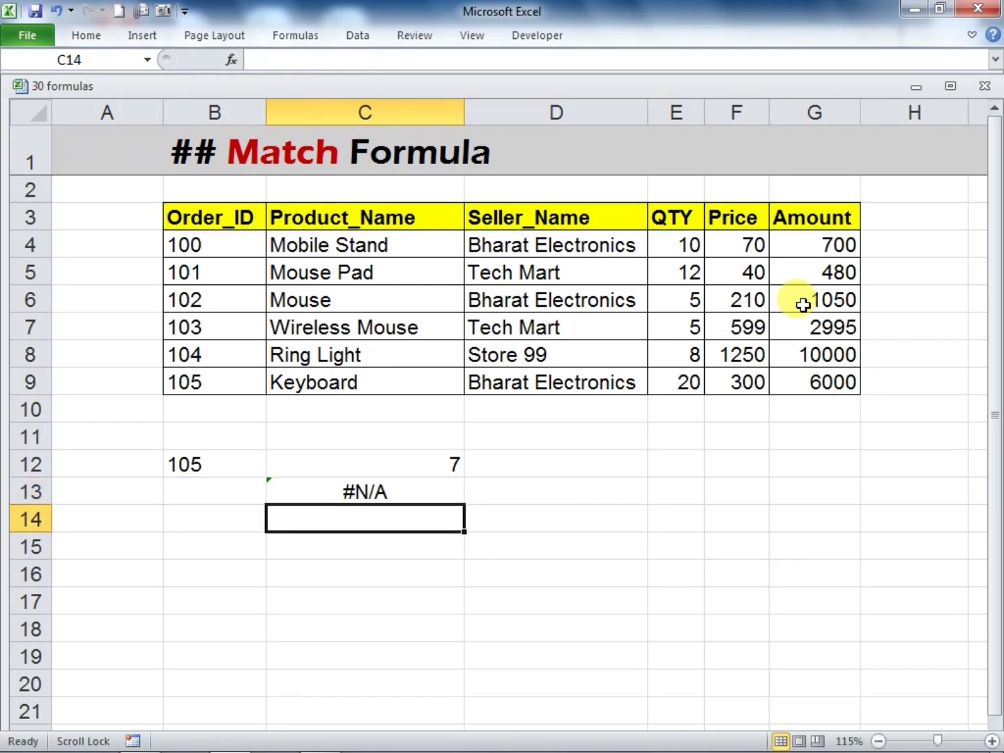
Copy the Seller_Name header from D3 into lookup cell B13 and widen column B to fit the text
left_click(394, 500)
left_click(202, 497)
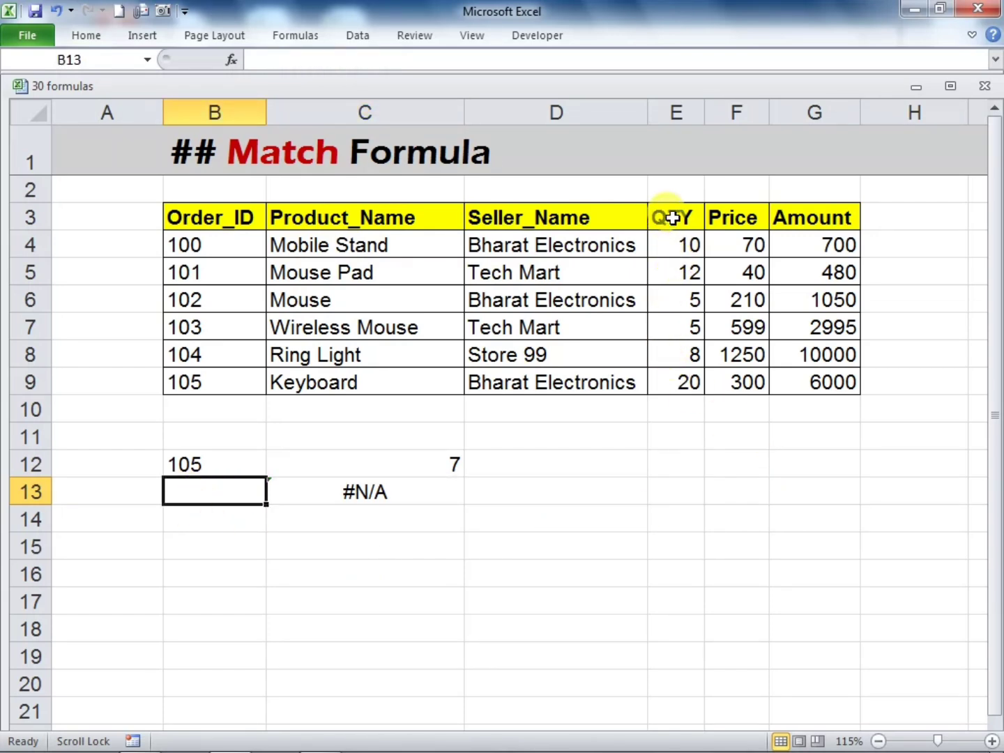
left_click(572, 223)
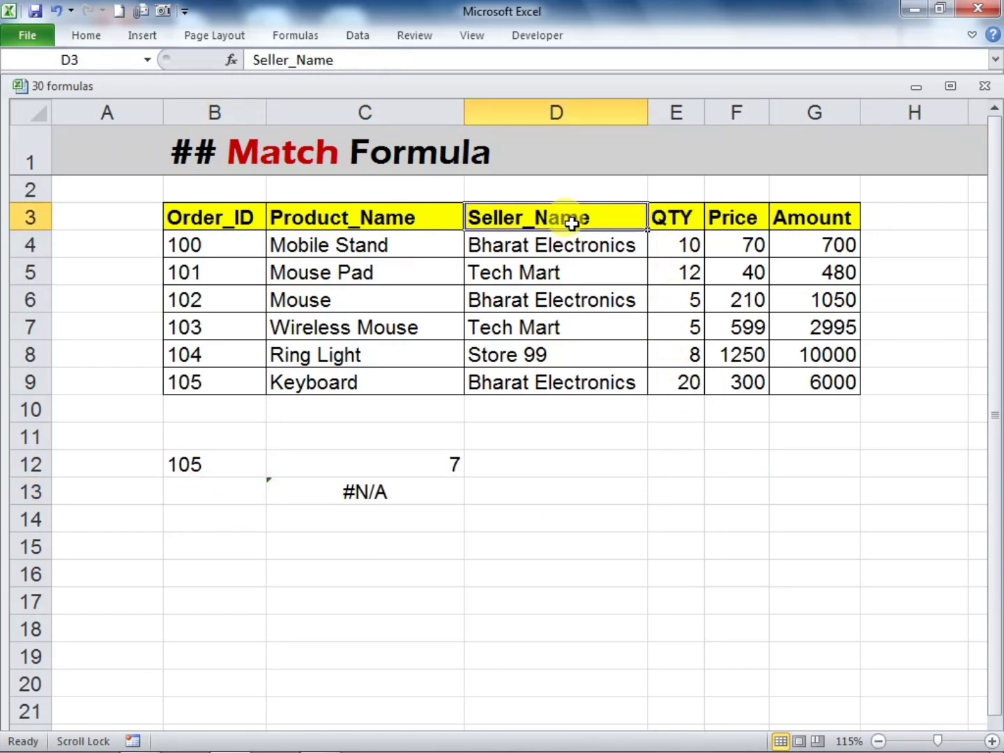
key("ctrl+c")
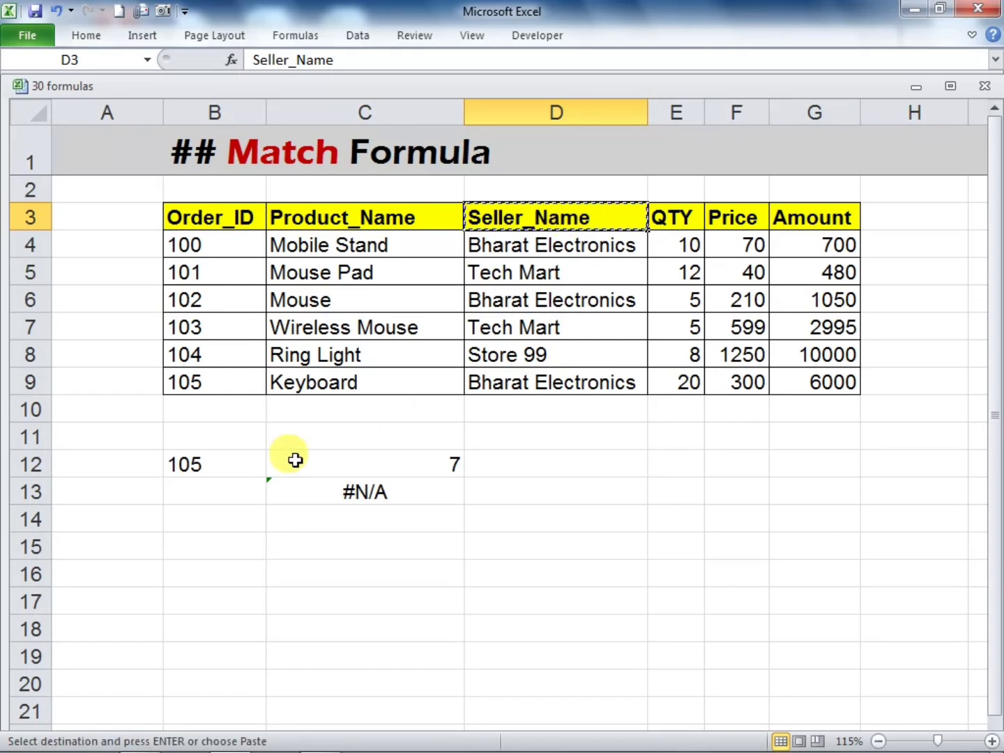
left_click(242, 487)
key("ctrl+v")
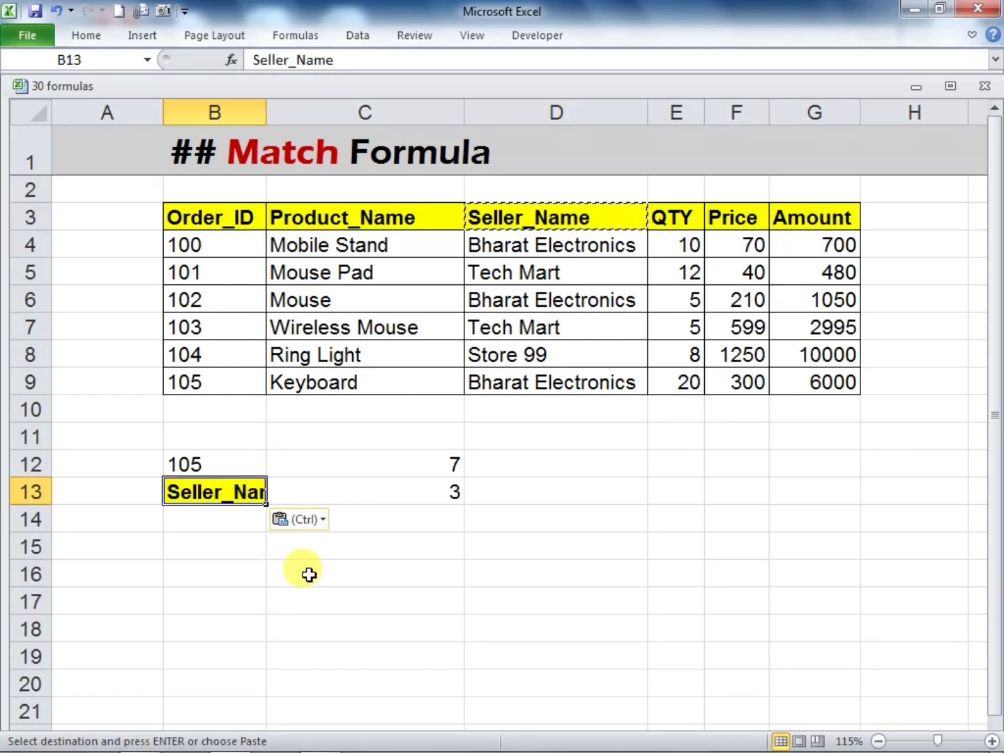
left_click(321, 568)
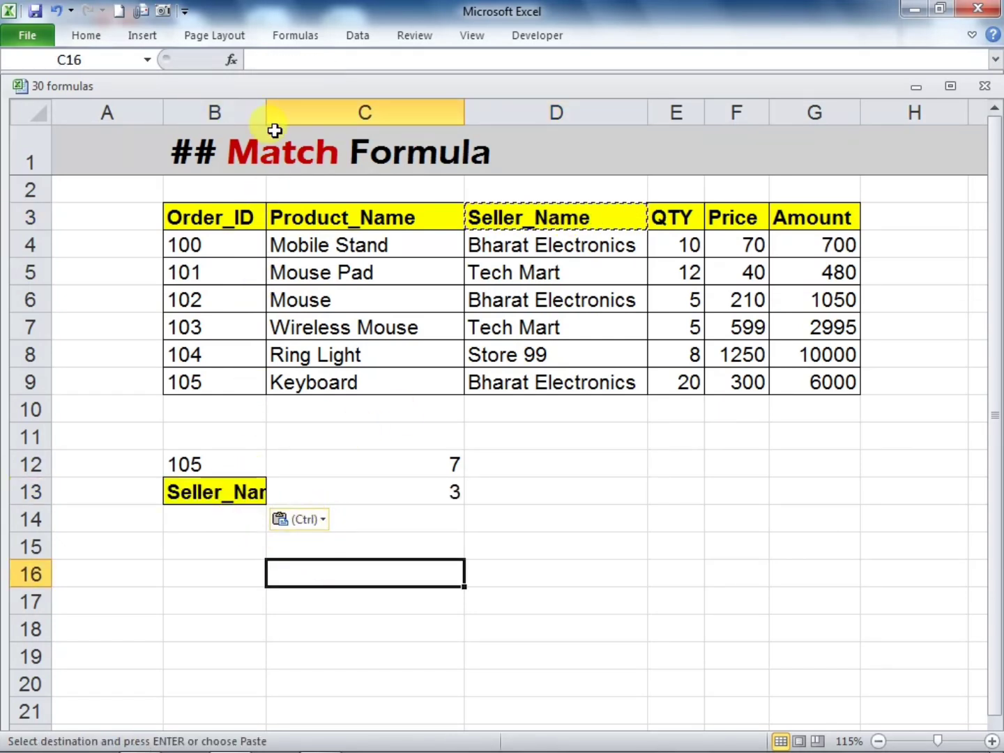
left_click_drag(266, 112, 356, 174)
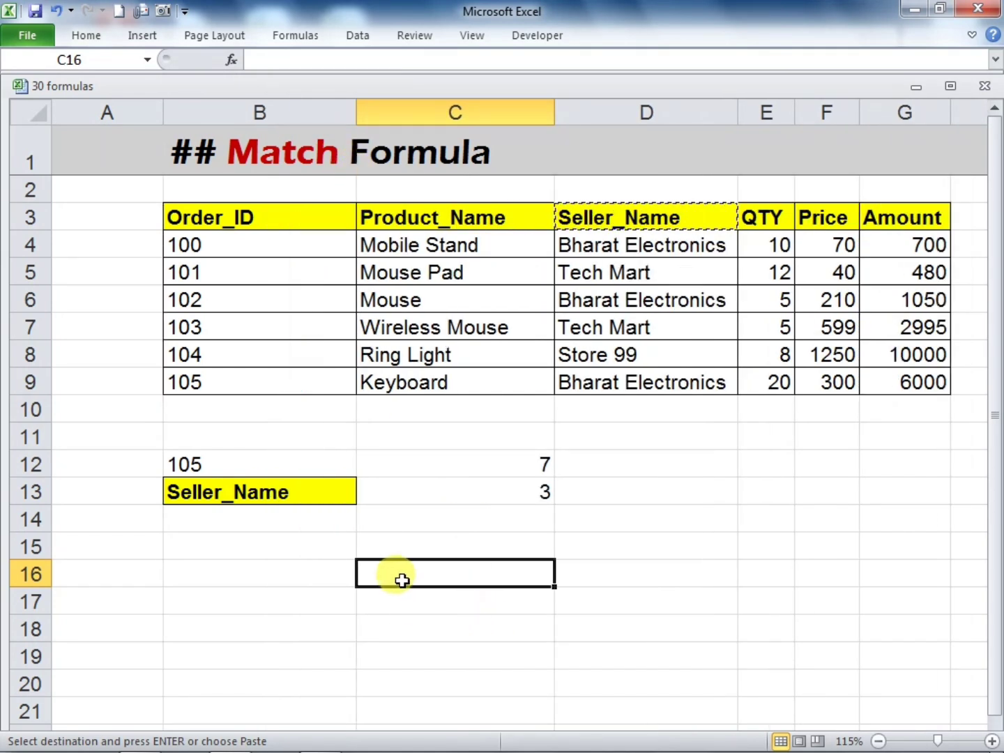
Compare the C13 result with the position of the Seller_Name header, counting across from Order_ID
left_click(494, 497)
left_click(226, 215)
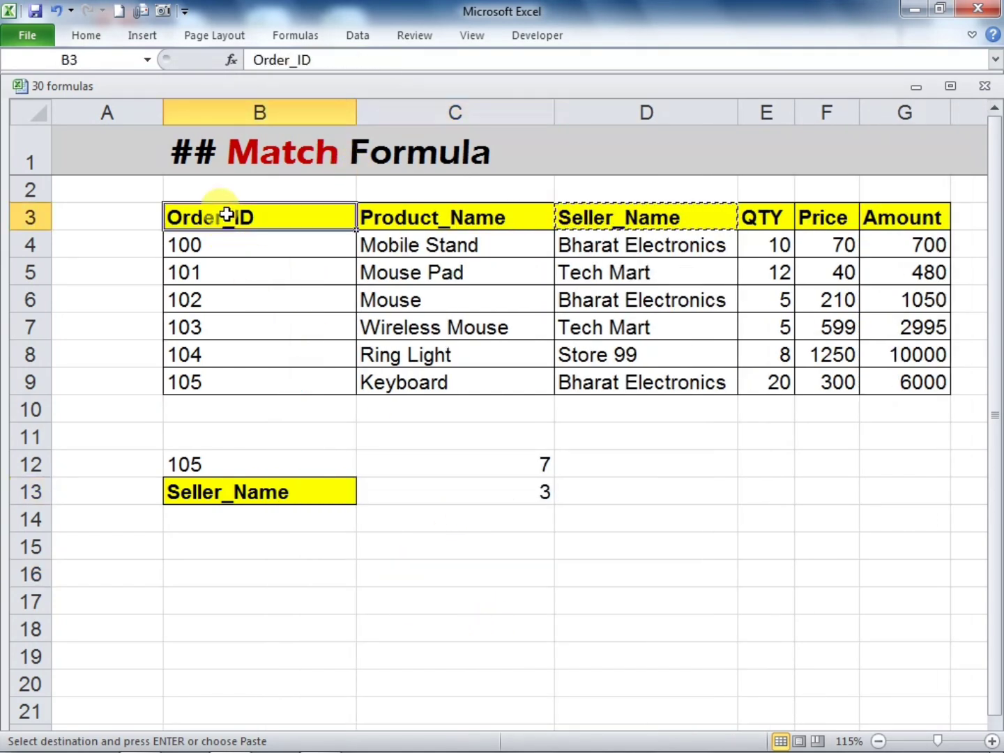
left_click(365, 217)
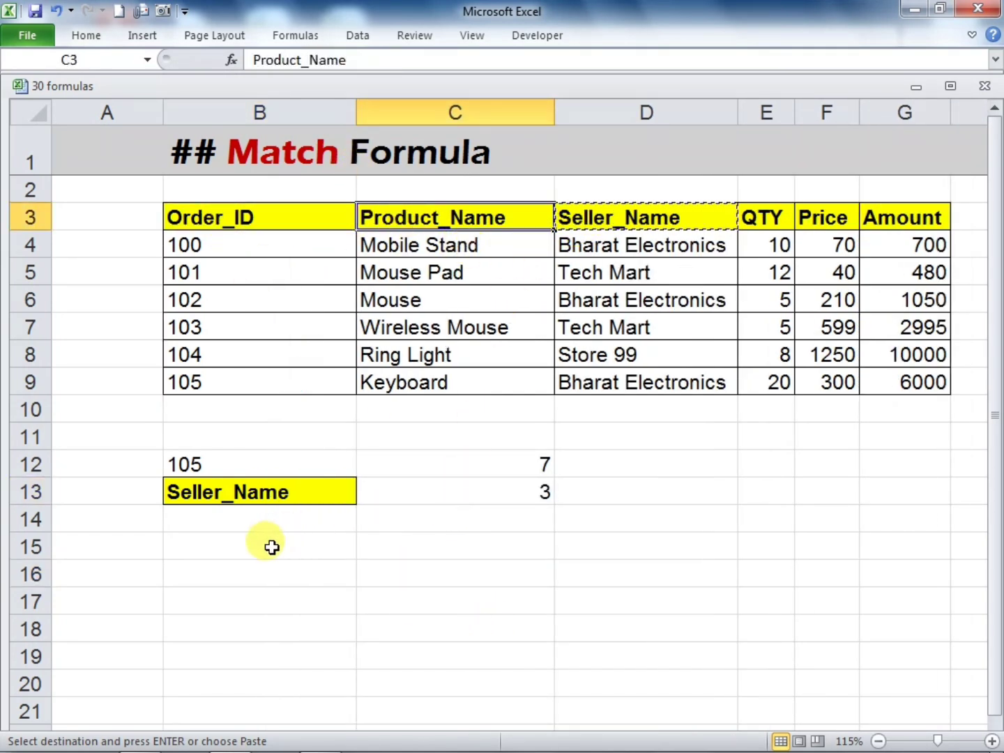
Change the lookup value in B13 to QTY and select the MATCH result in C13
type("]")
key("Escape")
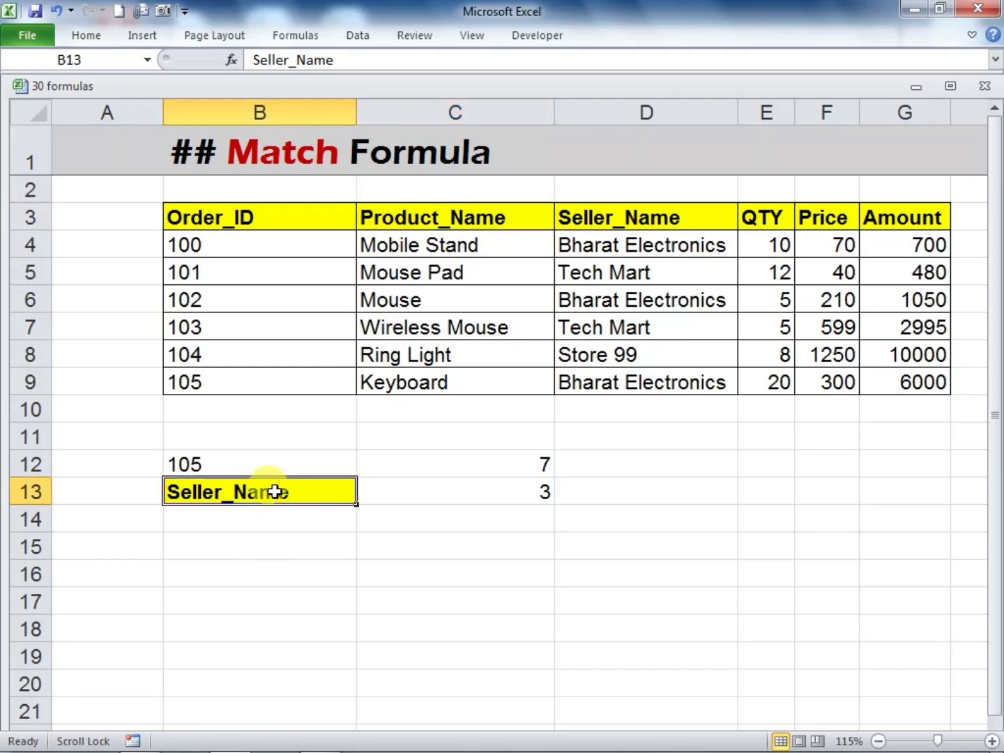
type("QTY")
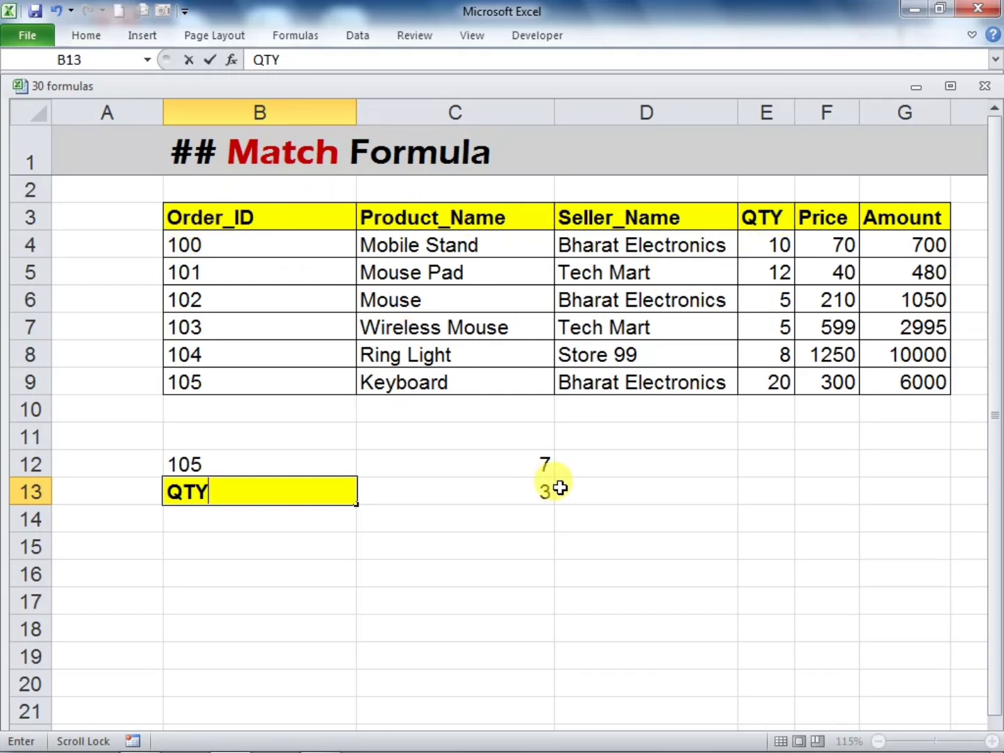
key("Return")
left_click(534, 555)
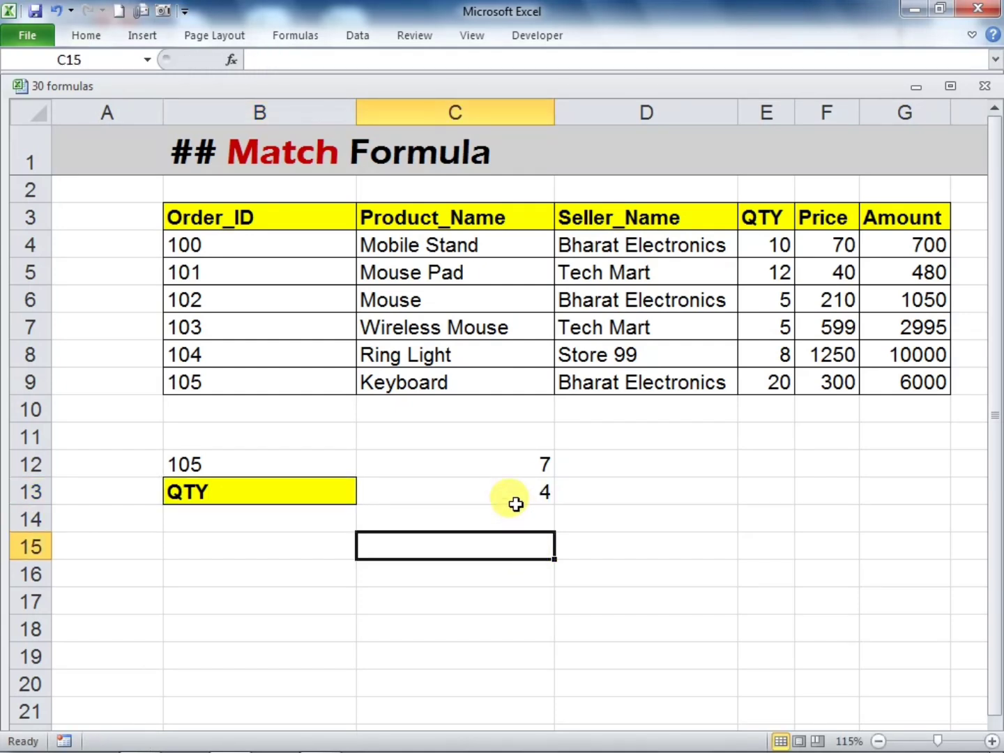
left_click(511, 489)
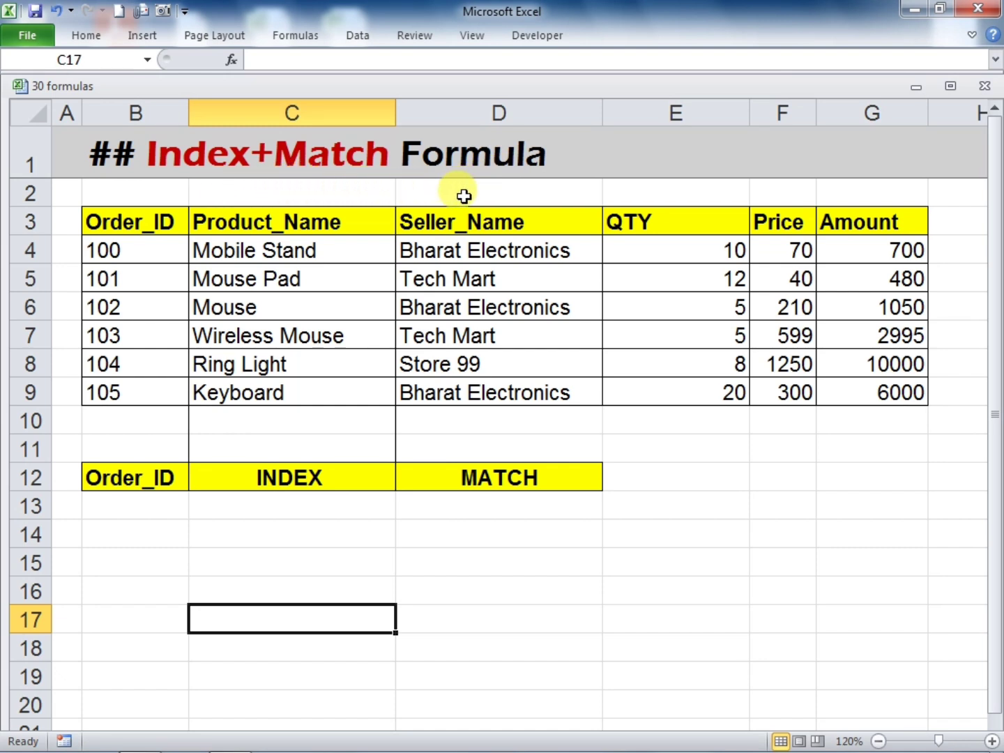
Enter =INDEX(B3:B9,5) in cell C13 under the INDEX heading on the Index+Match sheet
left_click(299, 500)
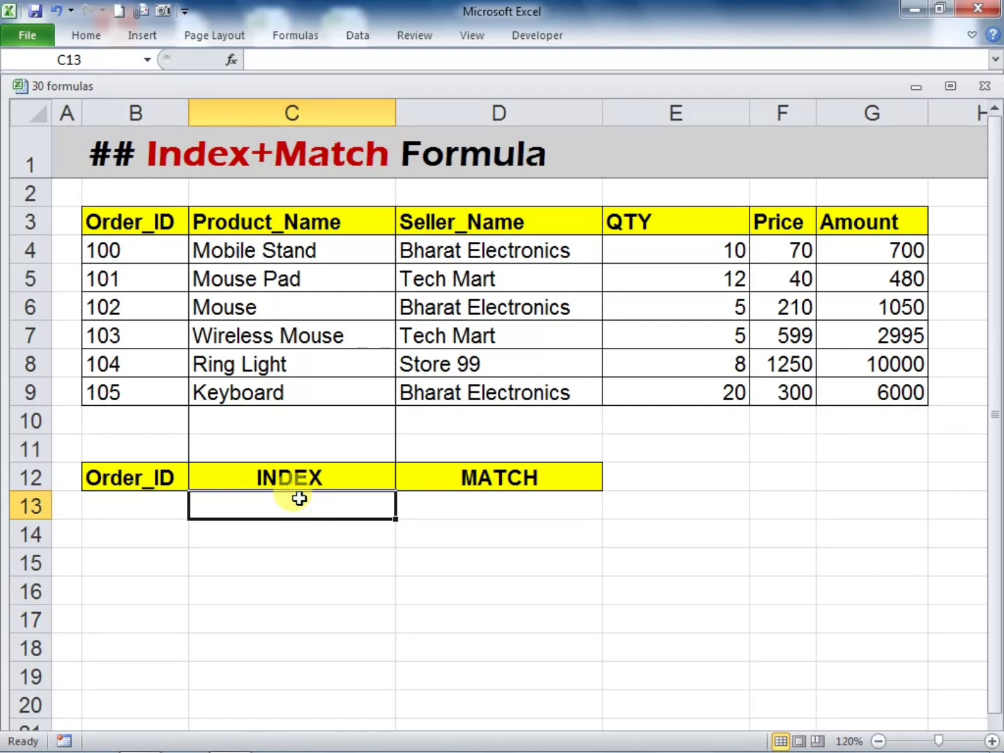
type("=INDE")
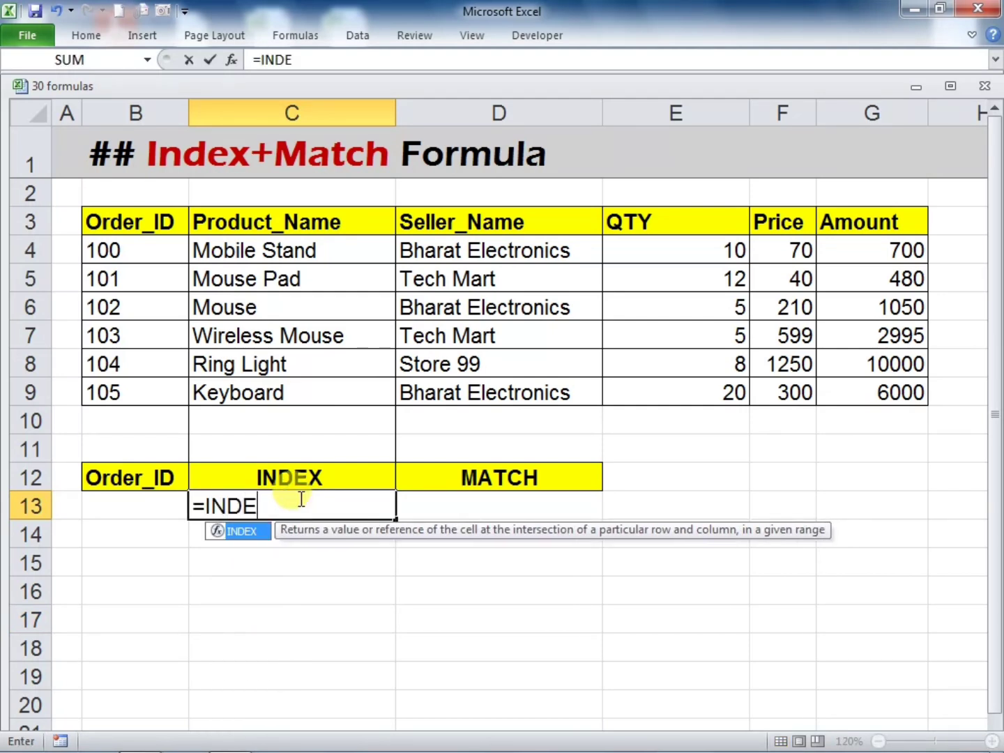
type("X(")
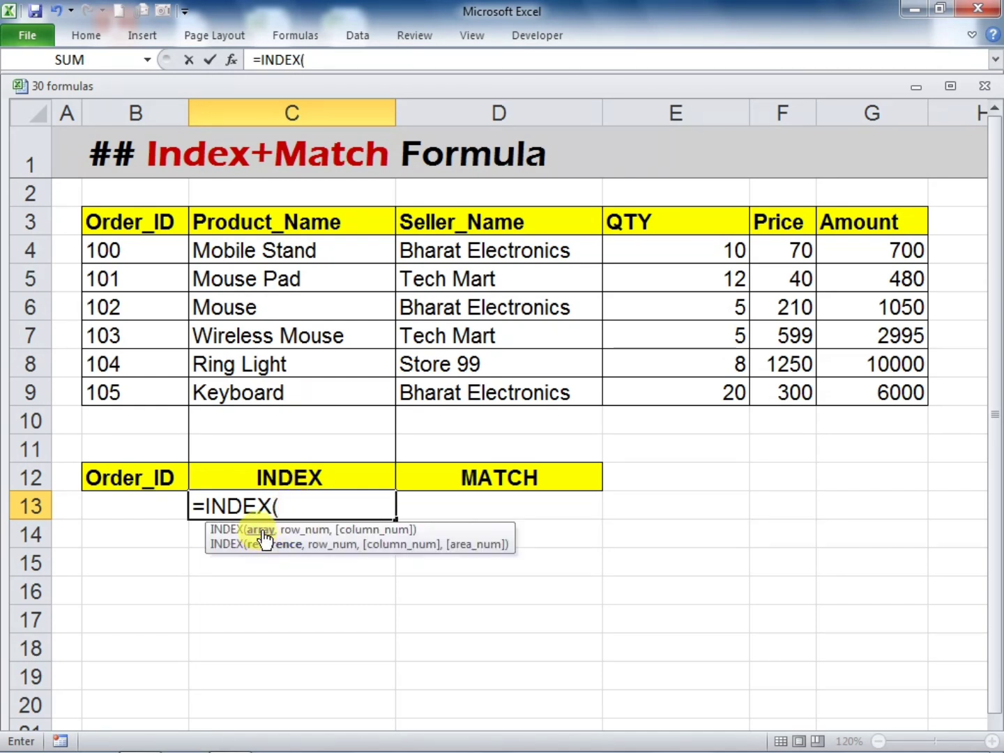
left_click_drag(136, 223, 159, 380)
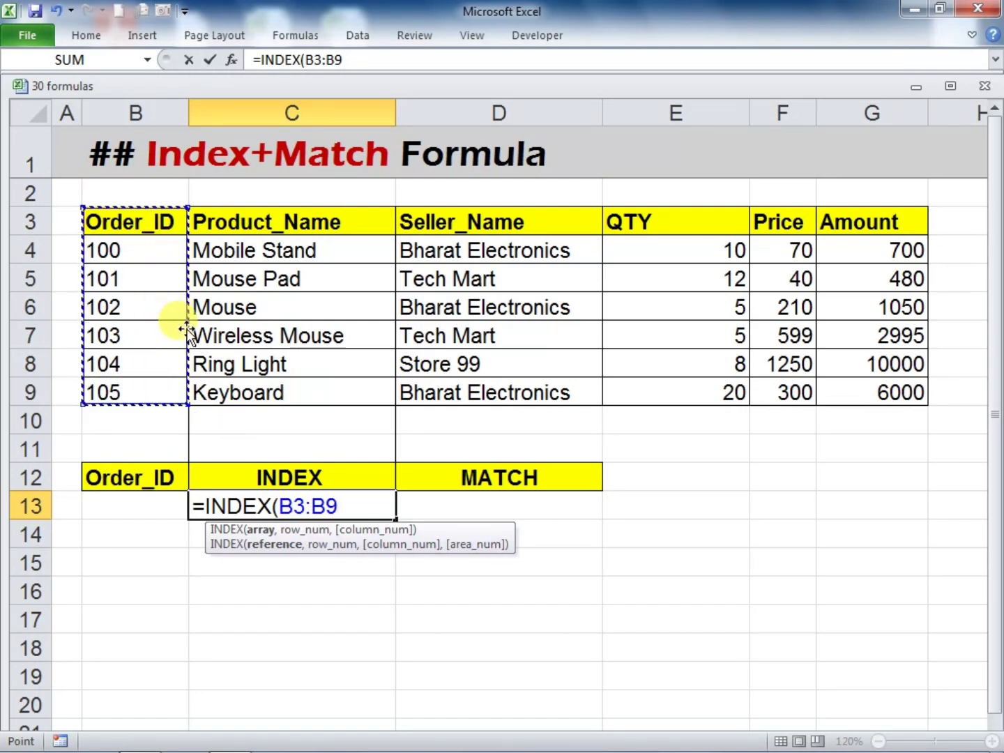
type(",5")
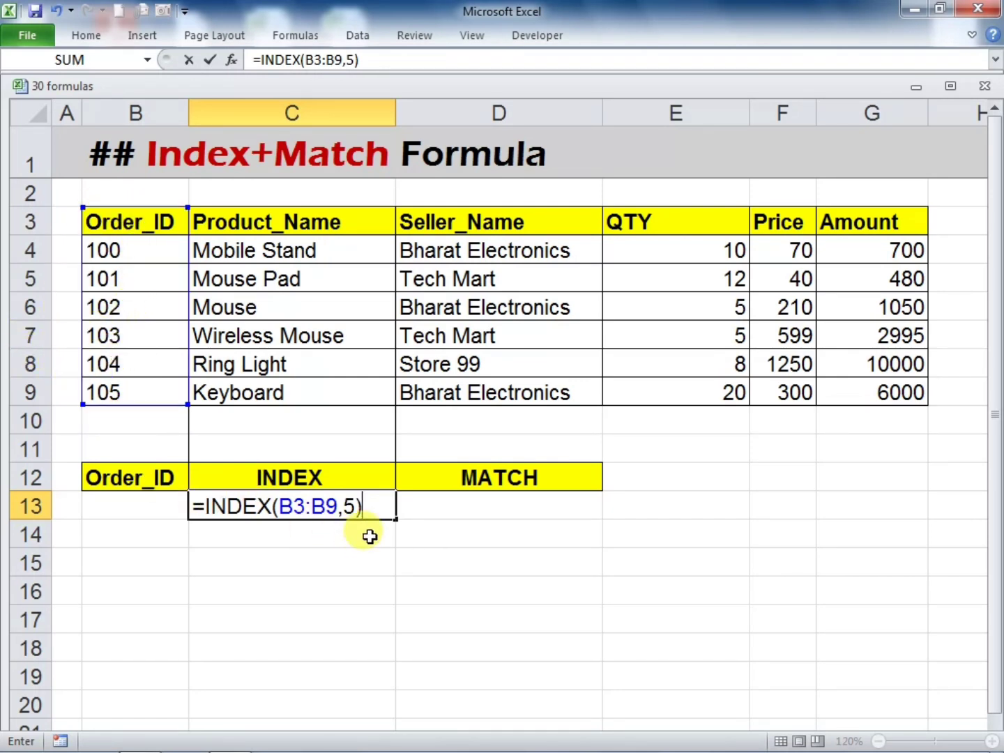
key("Return")
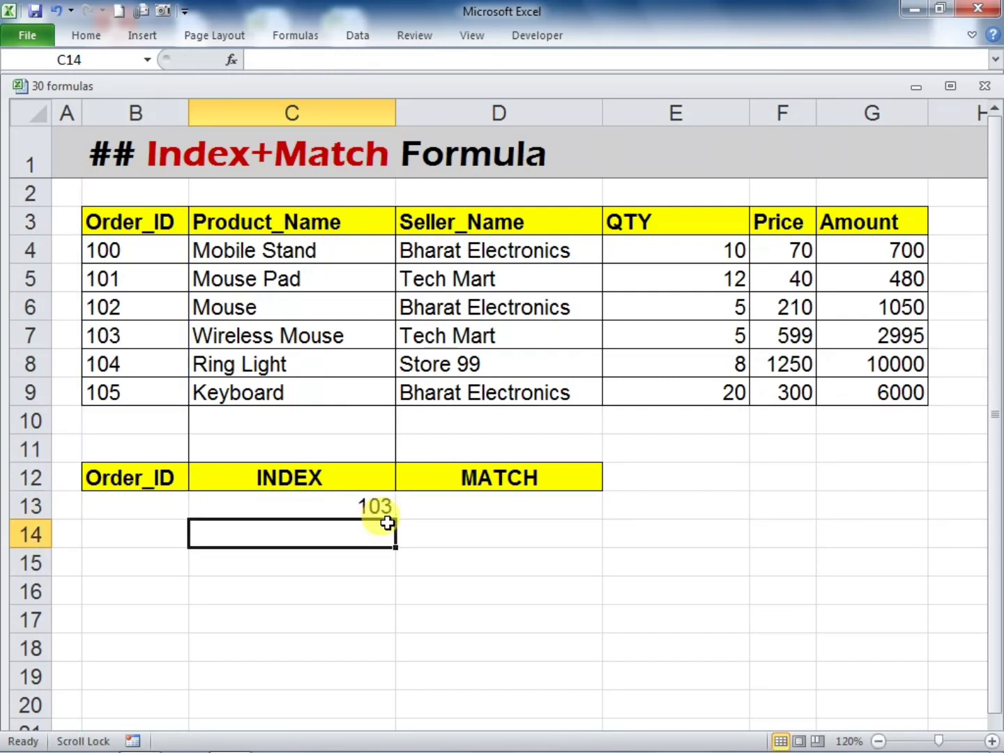
Count five cells down from the Order_ID header and compare the value there with the C13 result
left_click(352, 498)
left_click(474, 568)
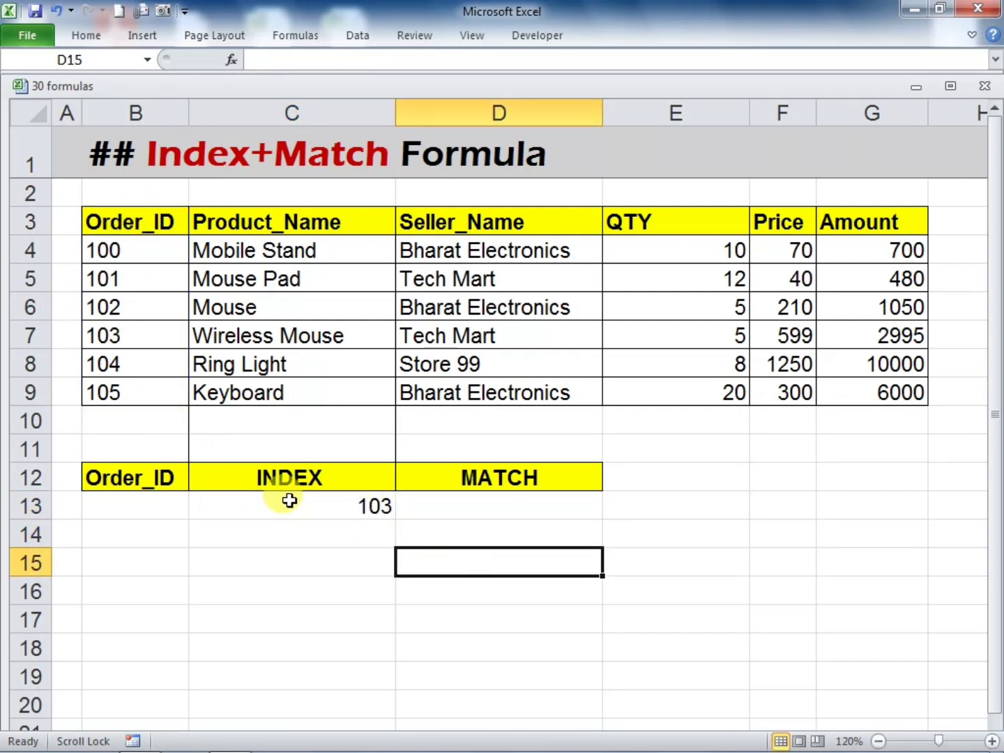
left_click(132, 225)
left_click(134, 249)
left_click(134, 279)
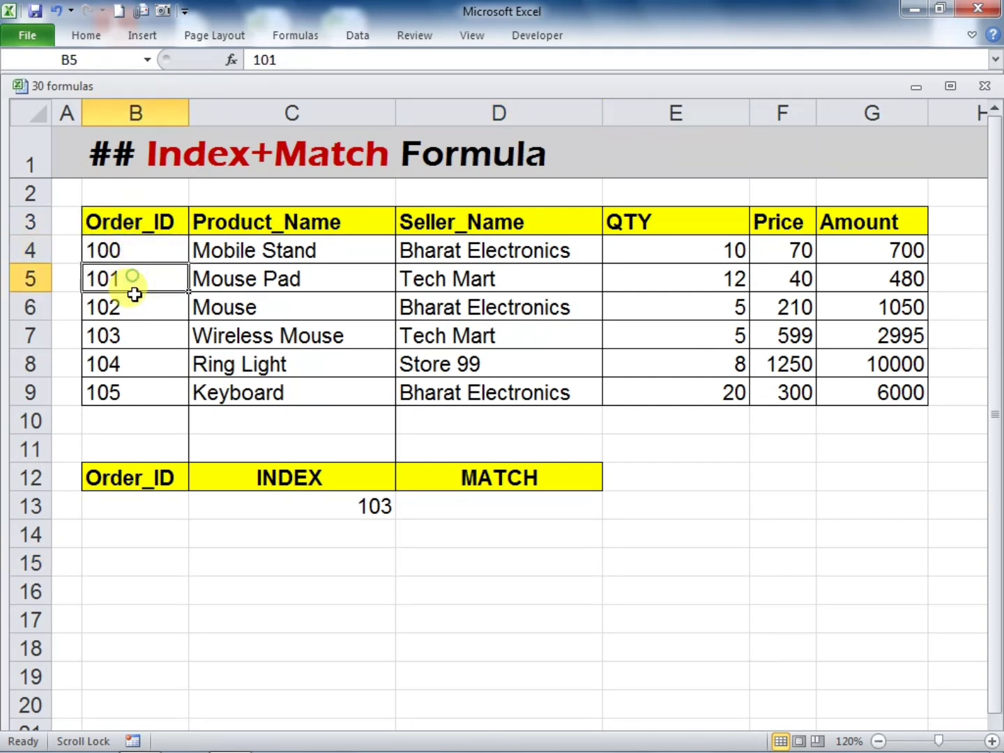
left_click(135, 305)
left_click(140, 330)
left_click(336, 509)
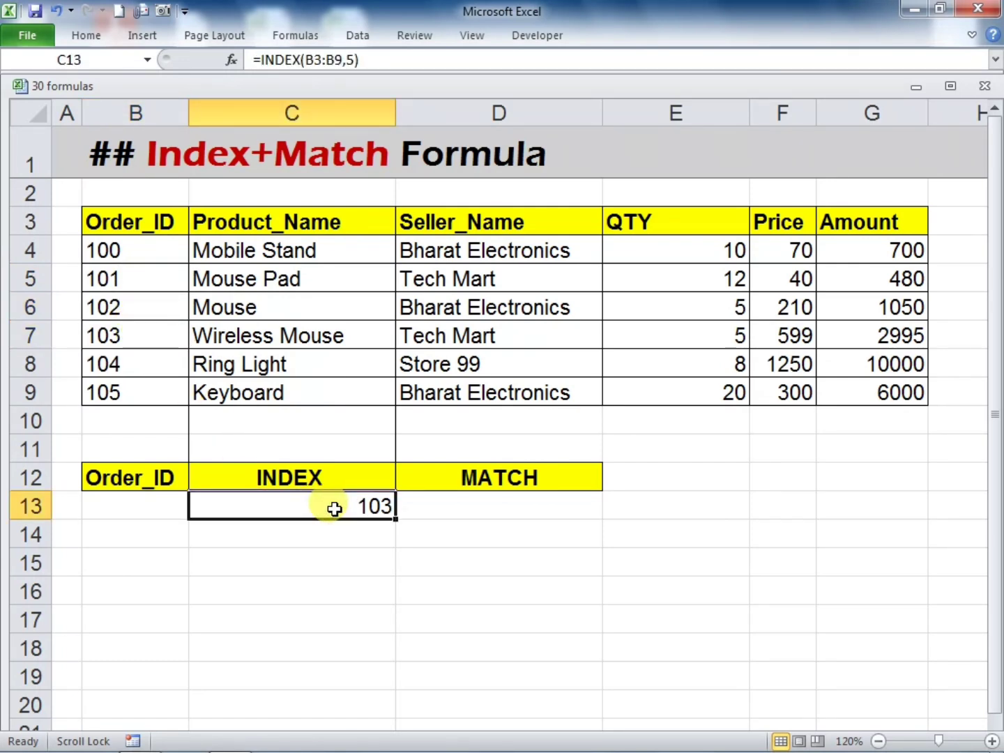
Enter =INDEX(B3:G3,,3) in cell C14, leaving the row number empty and using column number 3
left_click(324, 534)
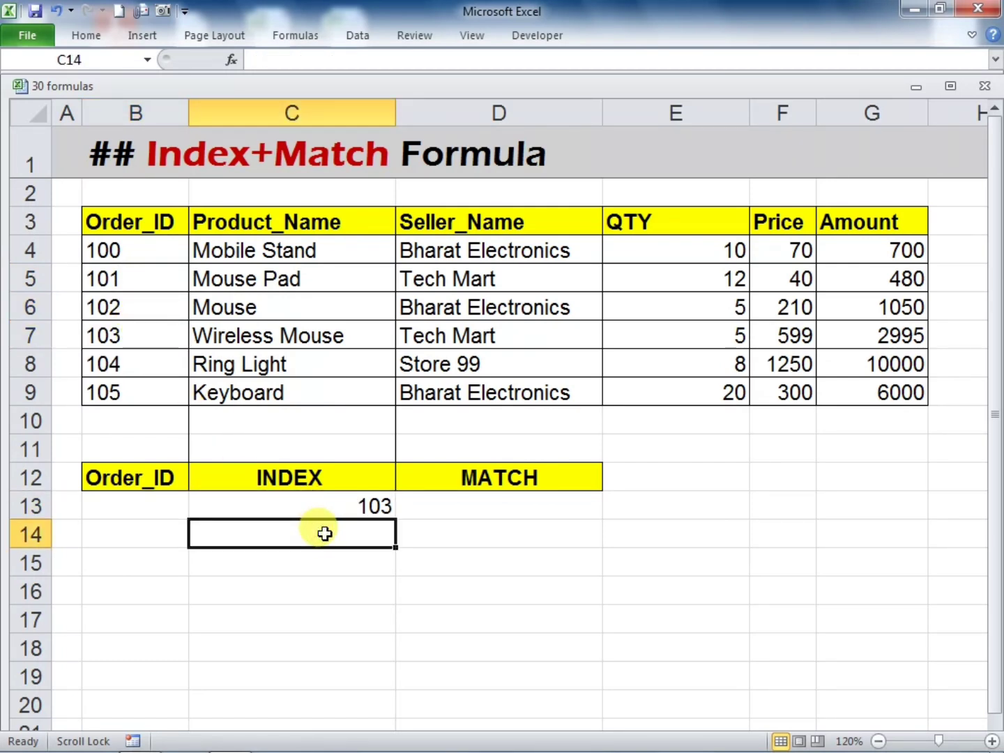
type("=IND")
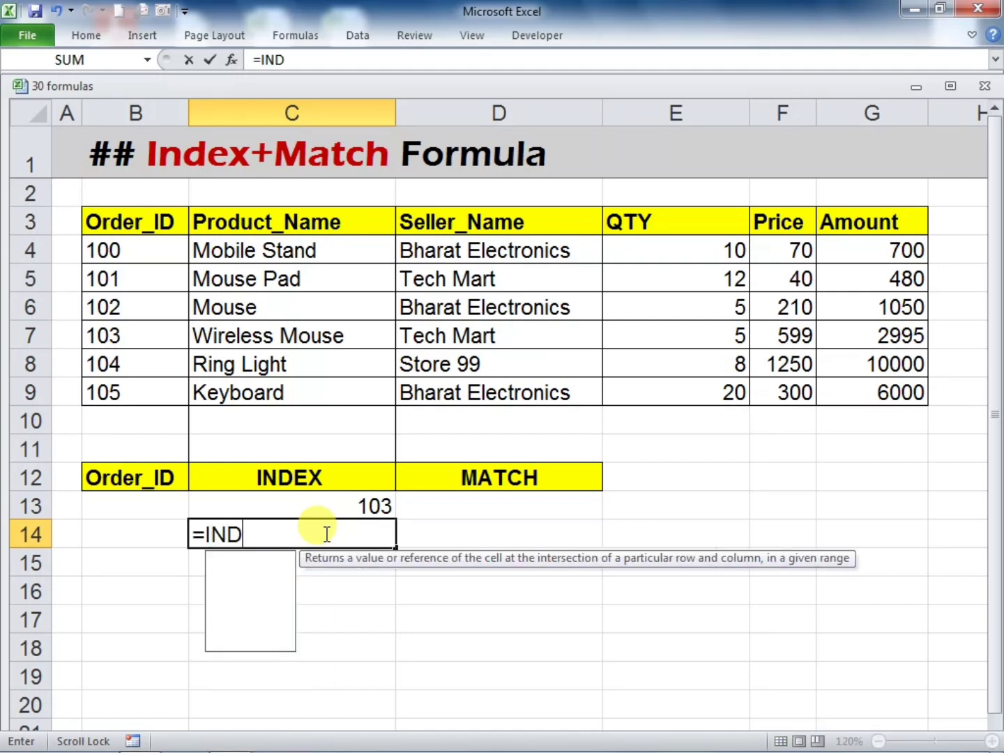
type("EX(")
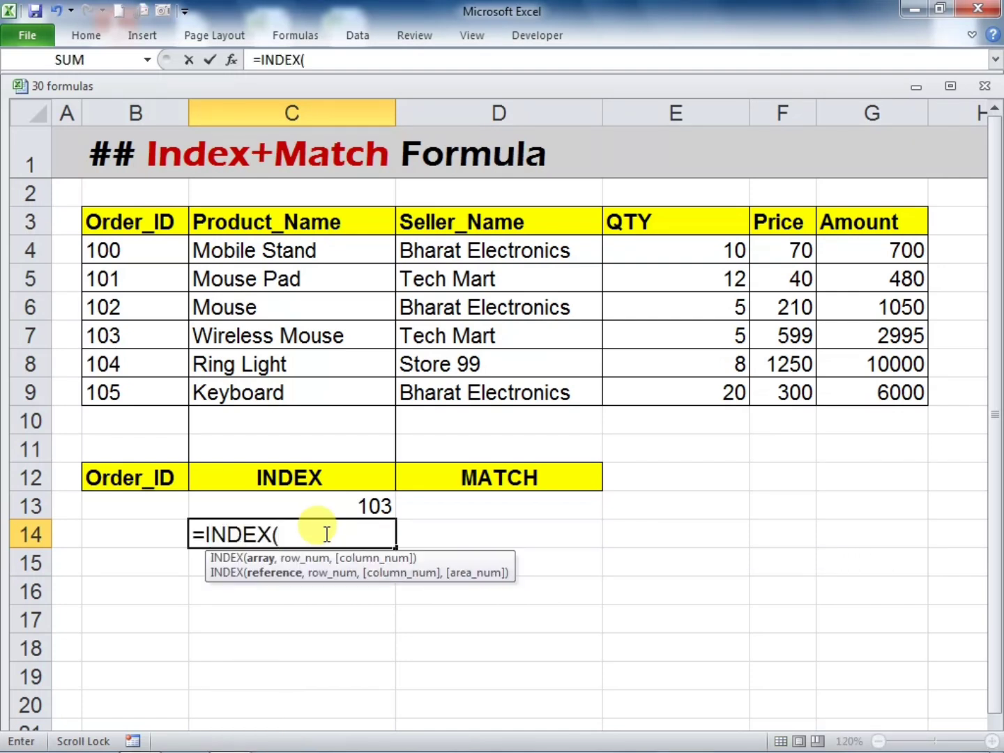
left_click_drag(104, 222, 823, 219)
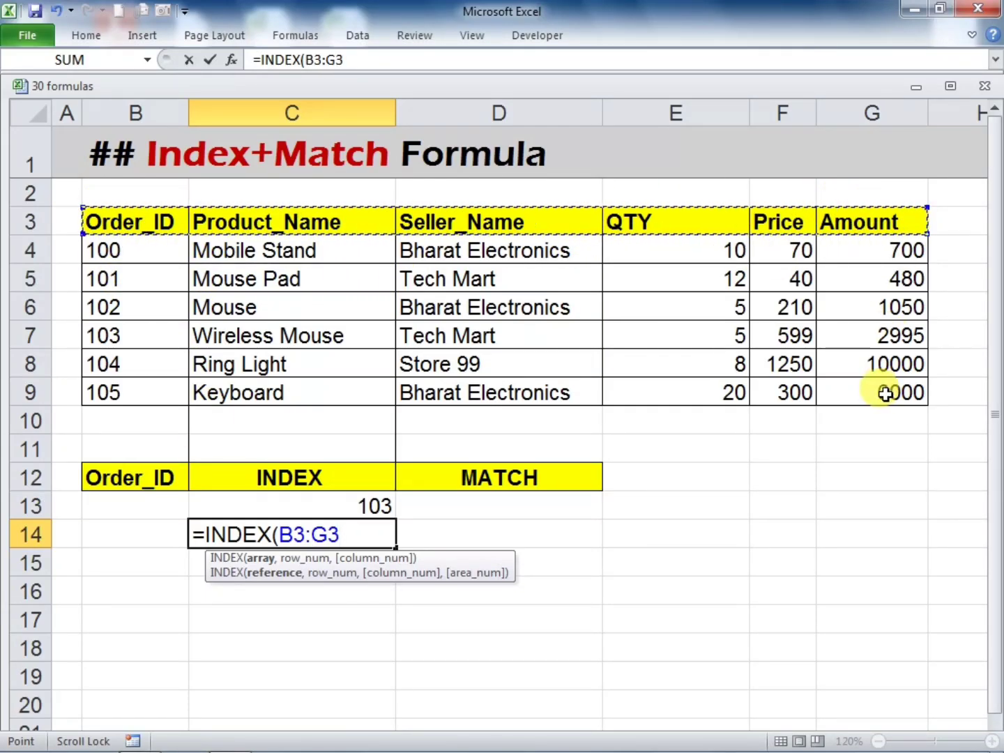
type(",")
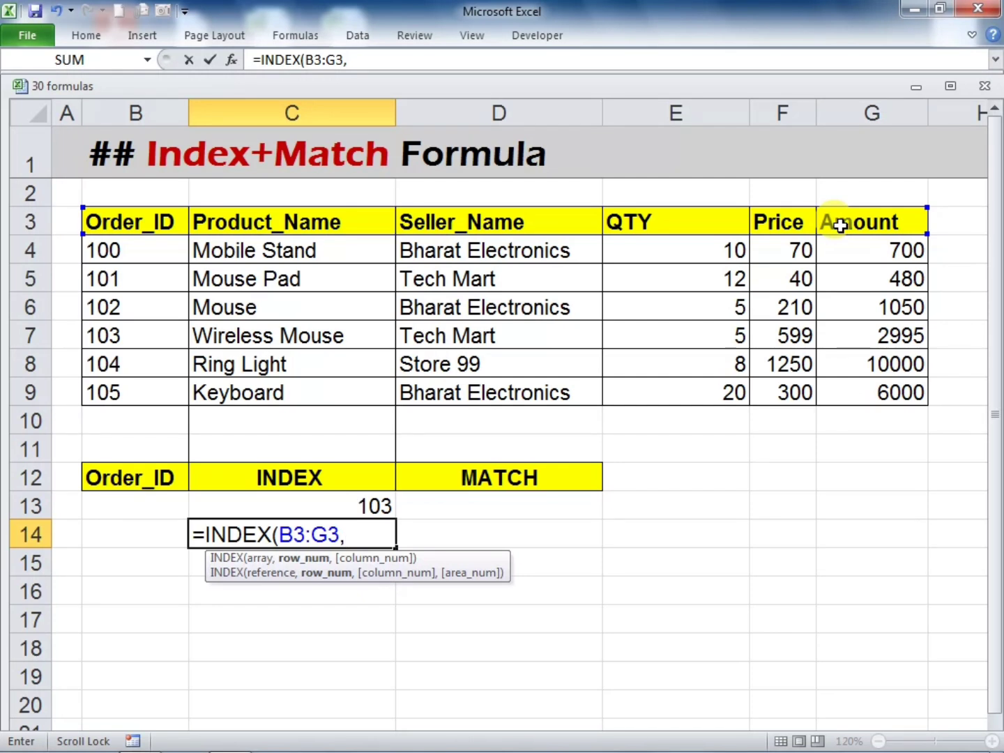
type(",3")
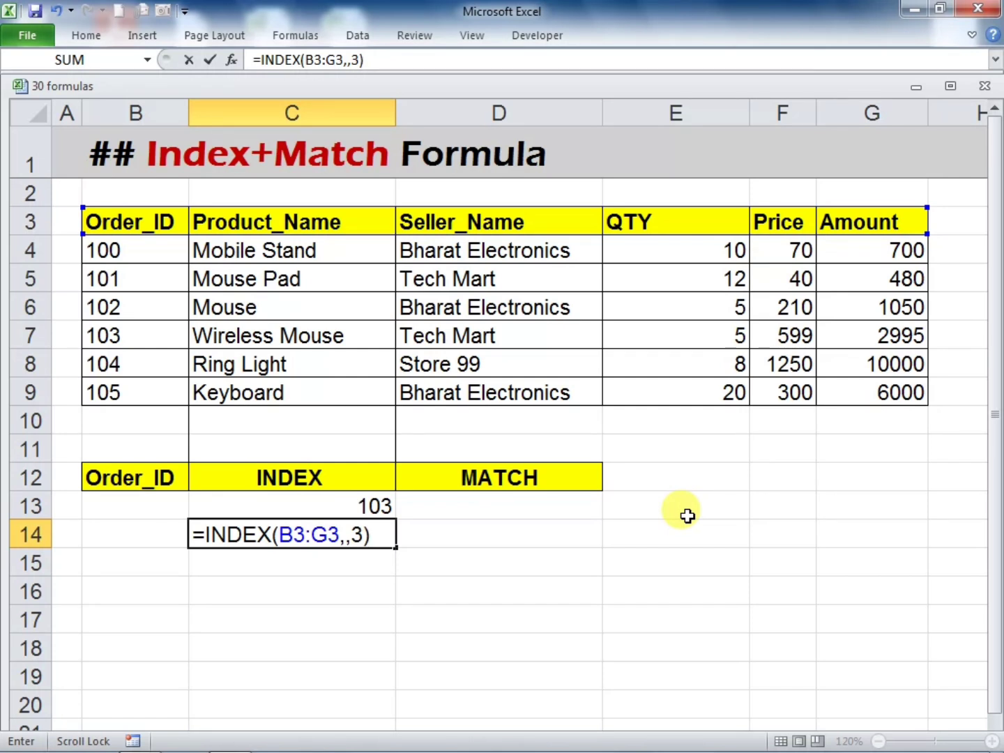
key("Return")
left_click(533, 585)
Count three headers across from Order_ID and compare the header there with the C14 result
left_click(338, 525)
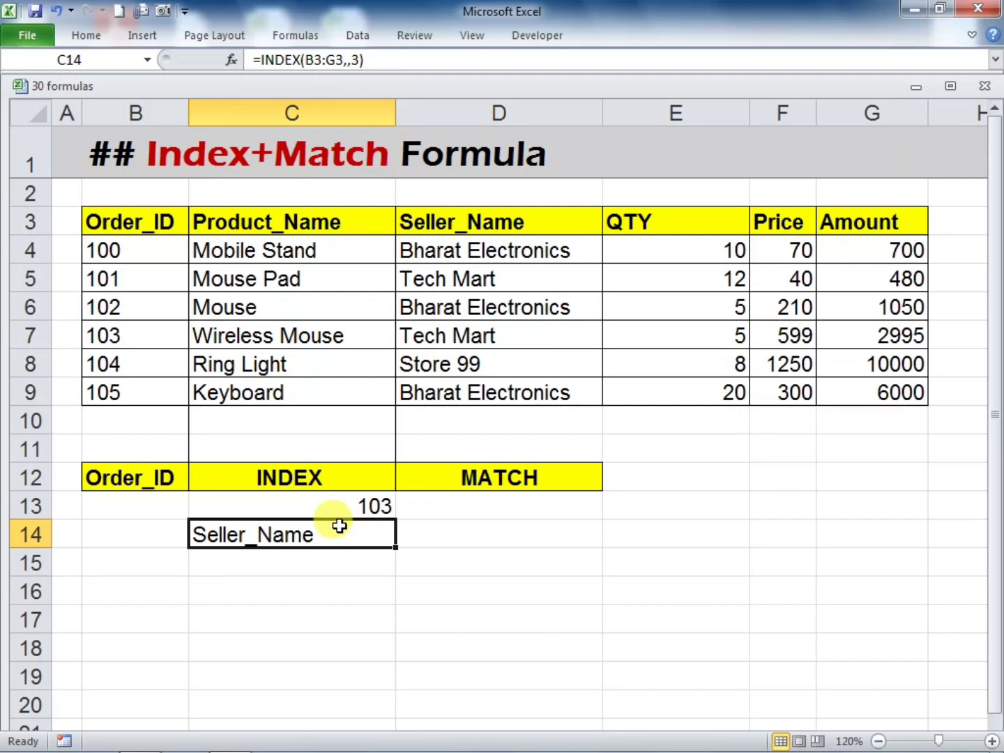
left_click(127, 211)
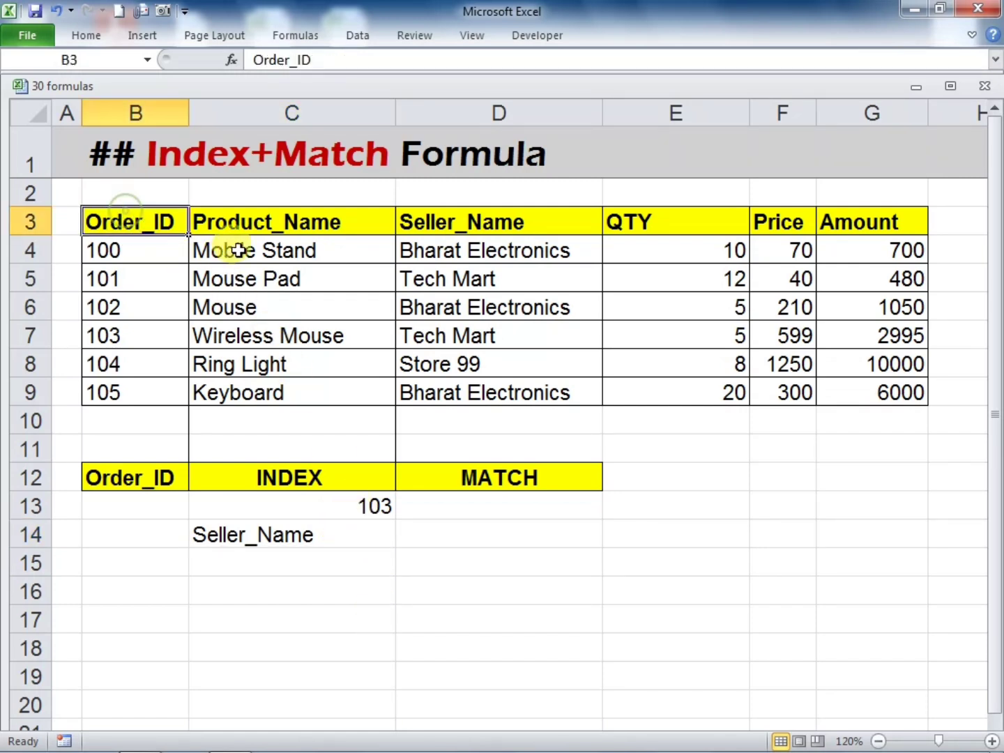
left_click(237, 223)
left_click(419, 229)
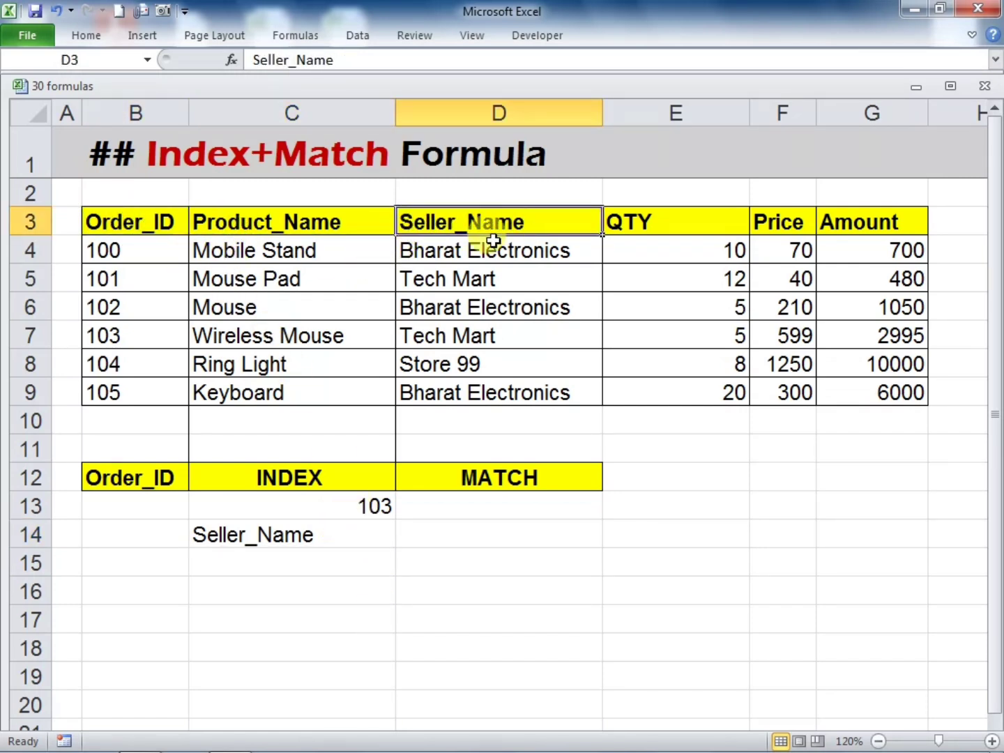
left_click(317, 541)
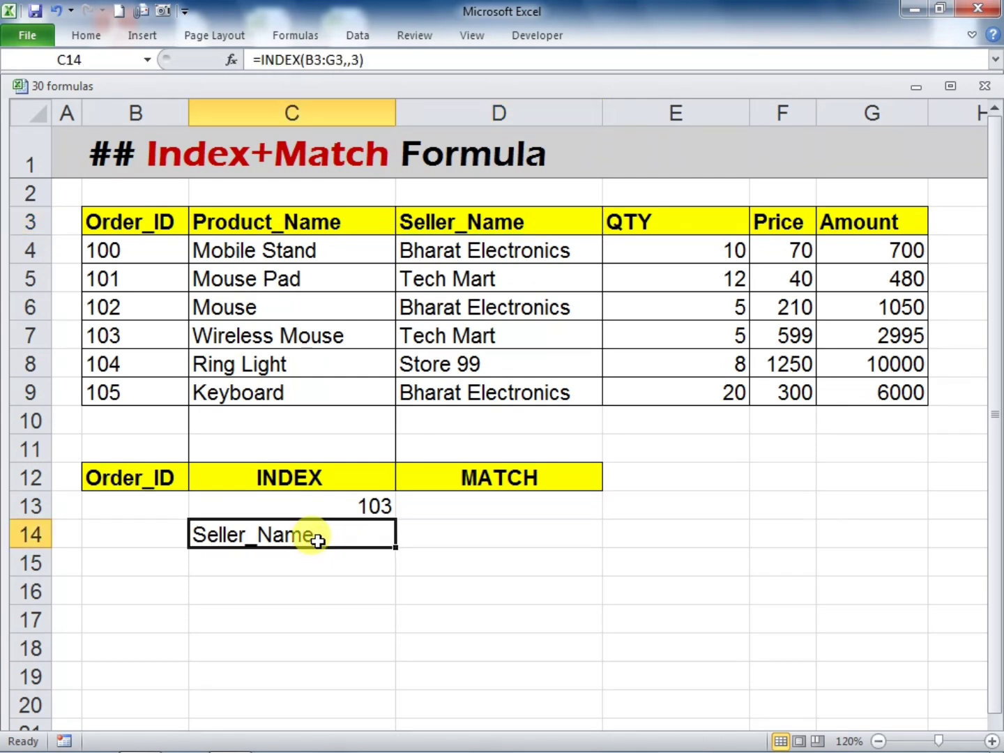
Enter =MATCH(B13,B3:B9,0) in cell D13 under the MATCH heading to find the order ID's position by exact match
left_click(504, 505)
type("=")
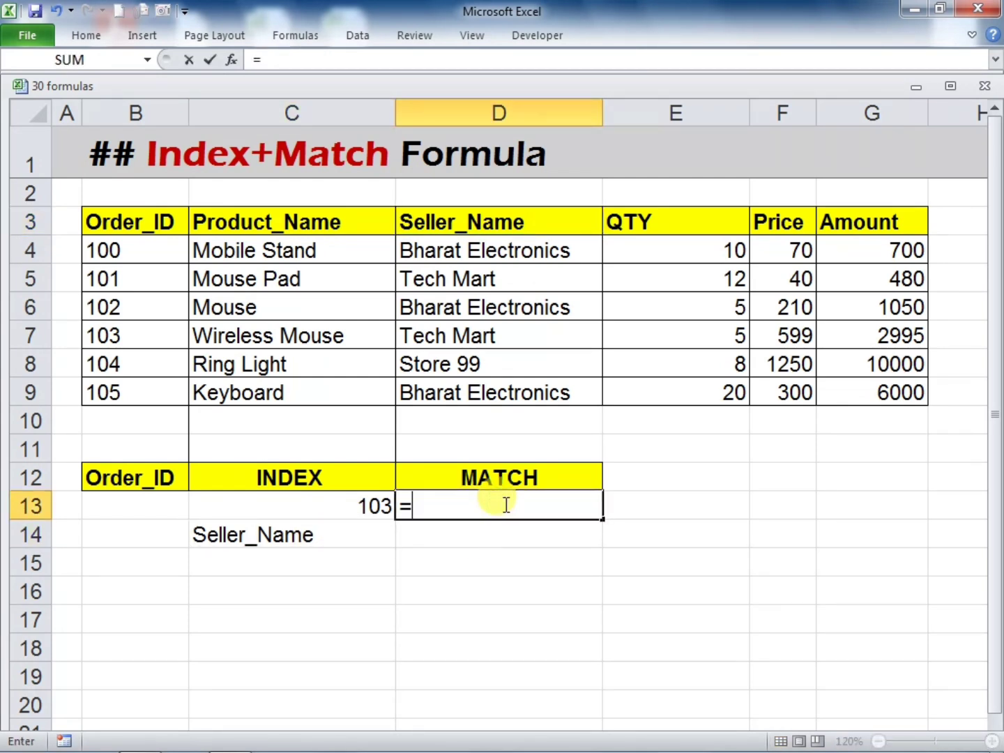
type("MATC")
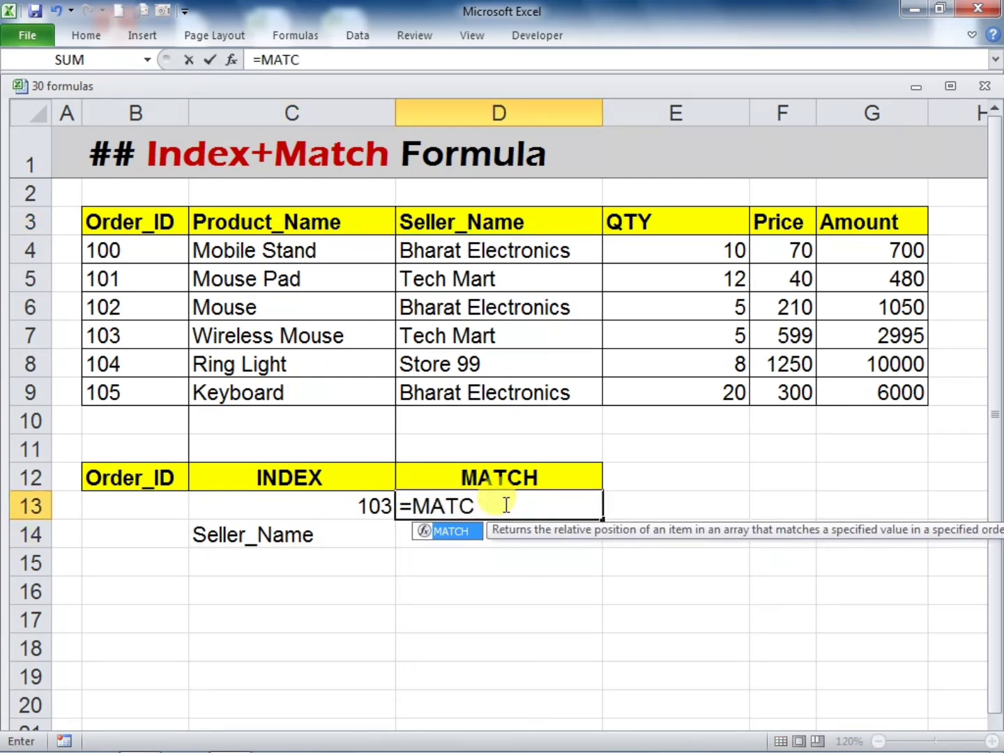
type("H(")
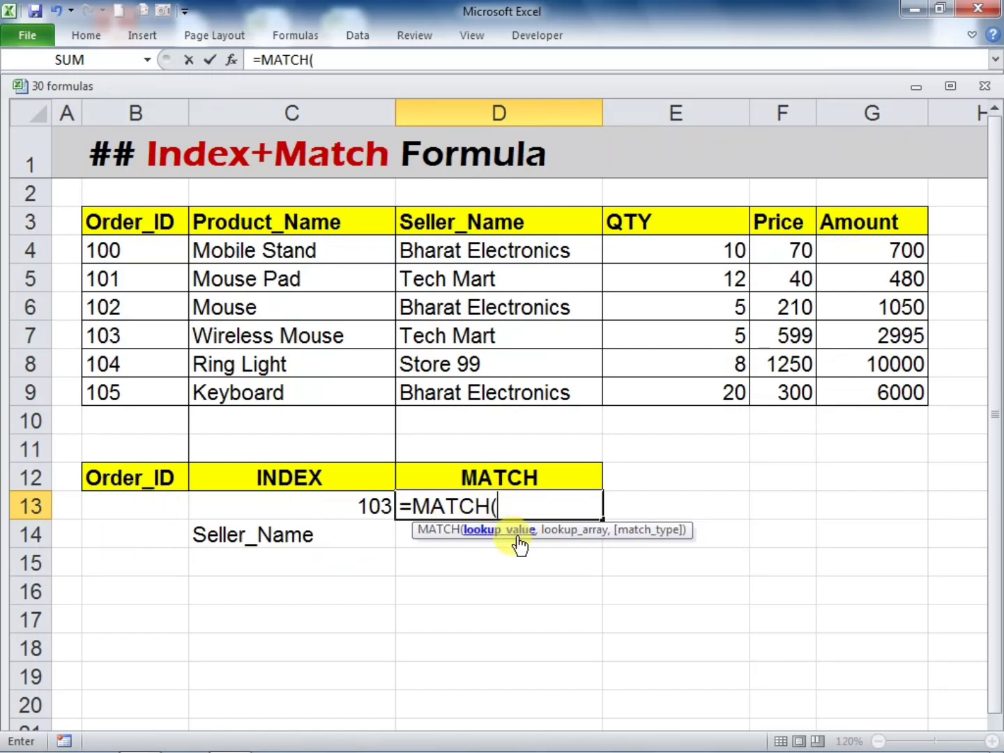
left_click(141, 507)
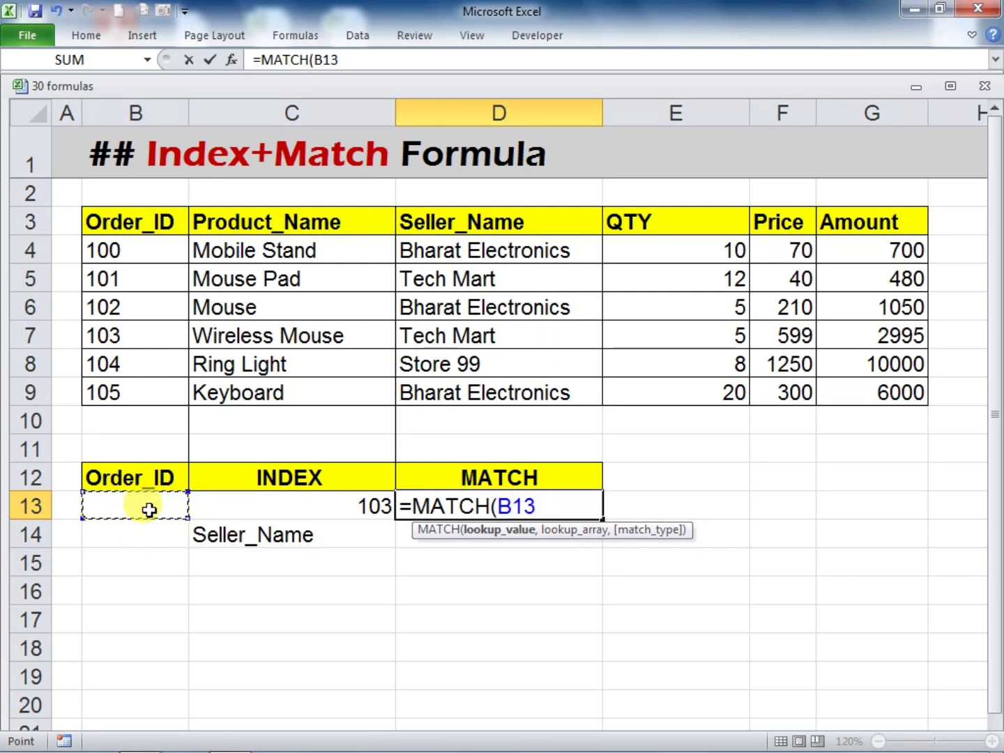
type(",")
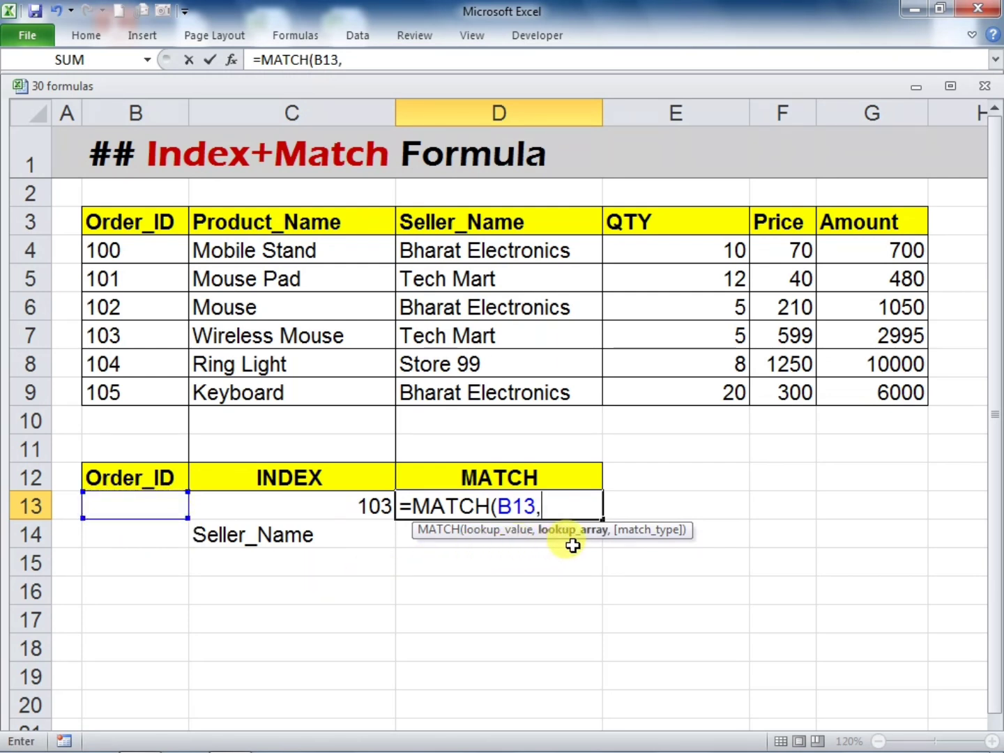
left_click(117, 222)
left_click_drag(117, 222, 140, 387)
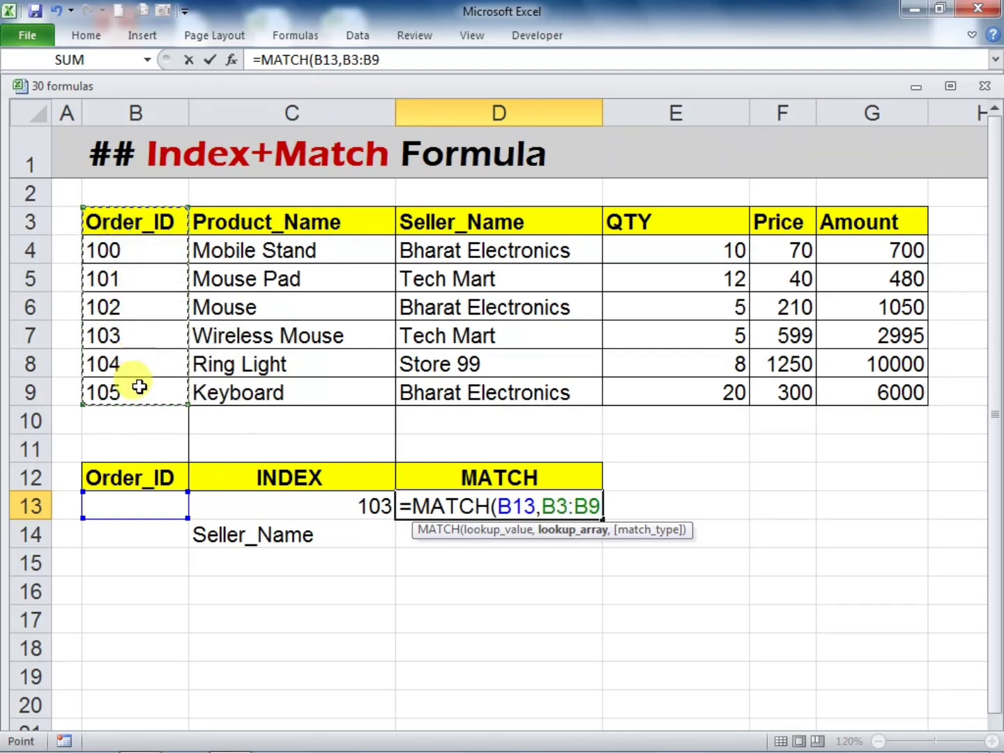
type(",")
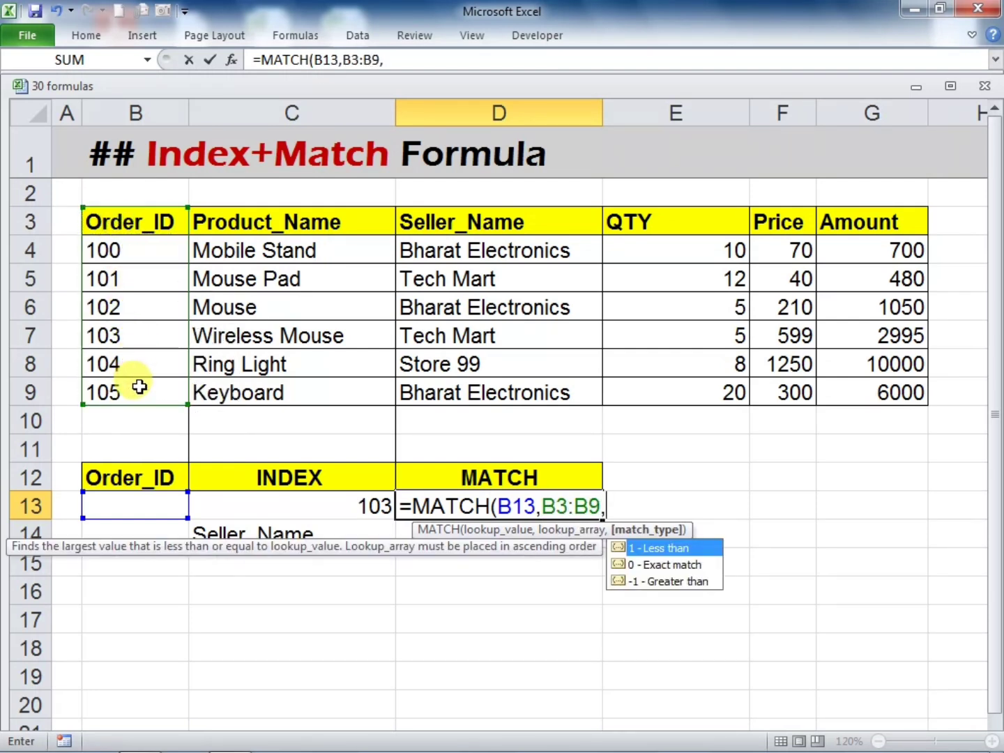
type("0)")
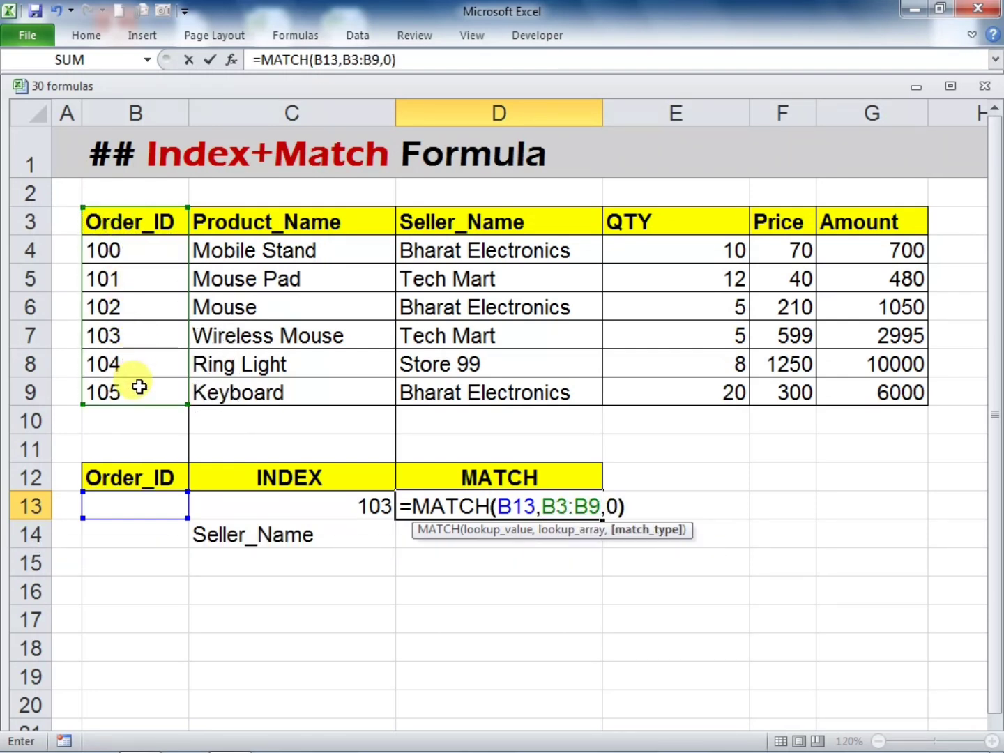
key("Return")
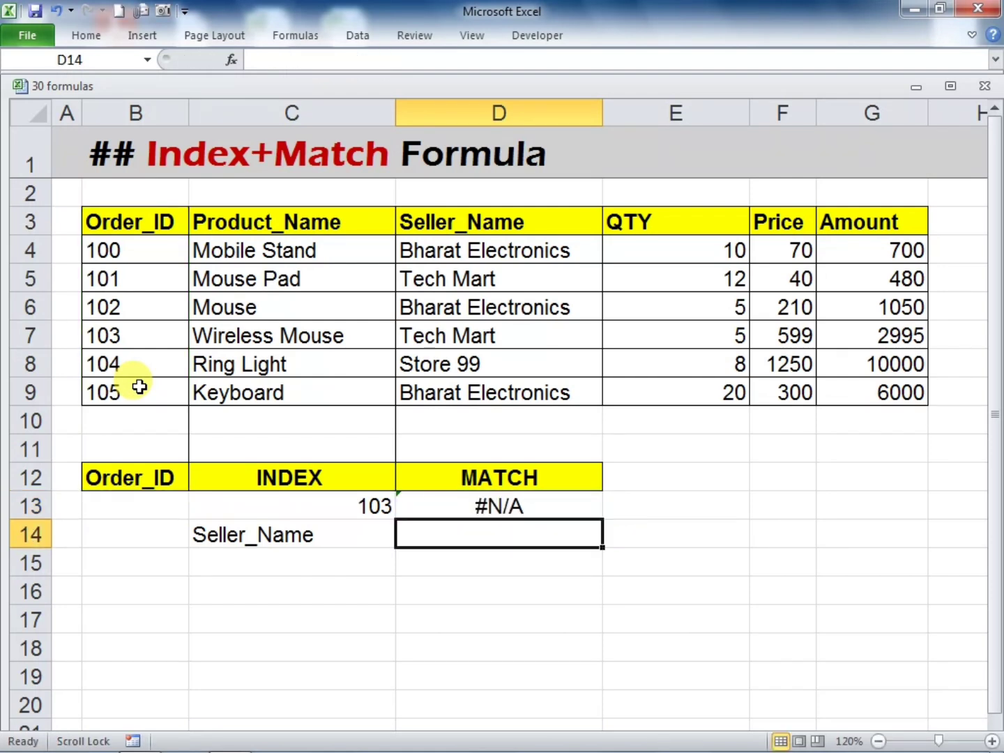
Enter the Mouse row's order ID in cell B13 as the lookup value and select the MATCH formula in D13
left_click(135, 501)
type("102")
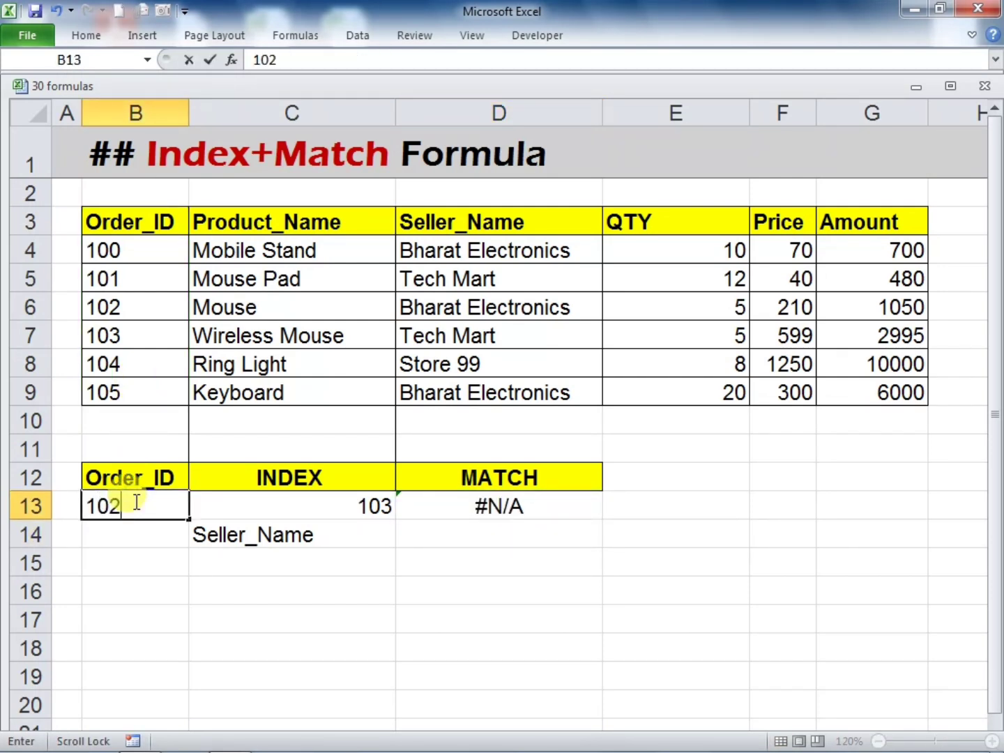
key("Return")
left_click(457, 503)
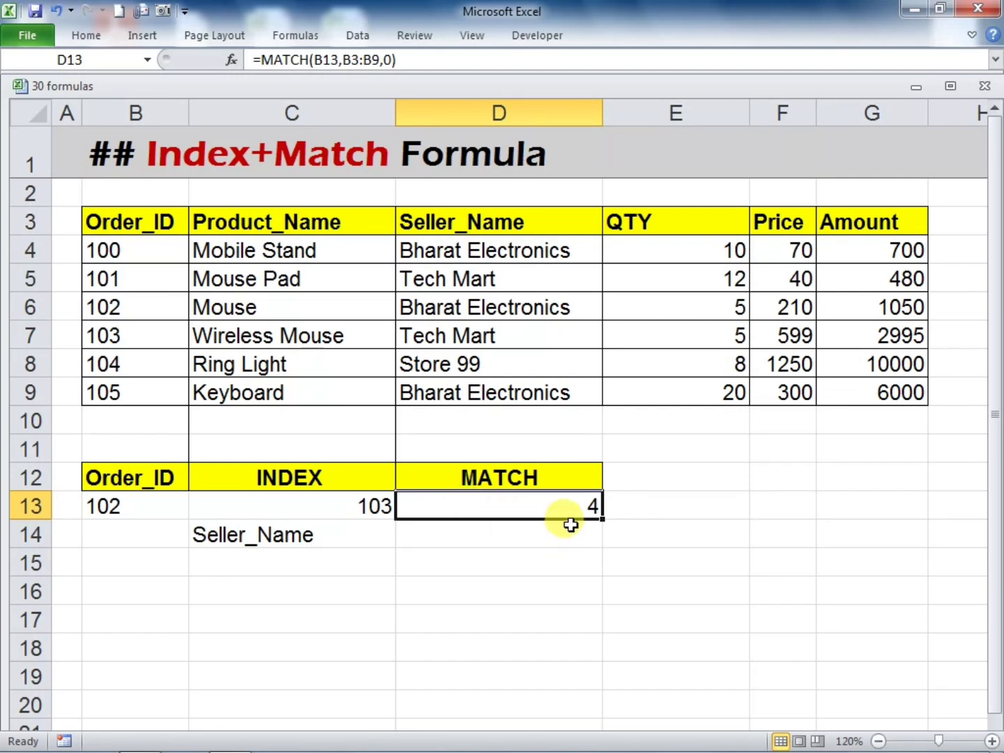
Count down from the Order_ID header in B3 to the looked-up order ID and compare its position with the D13 result
left_click(126, 221)
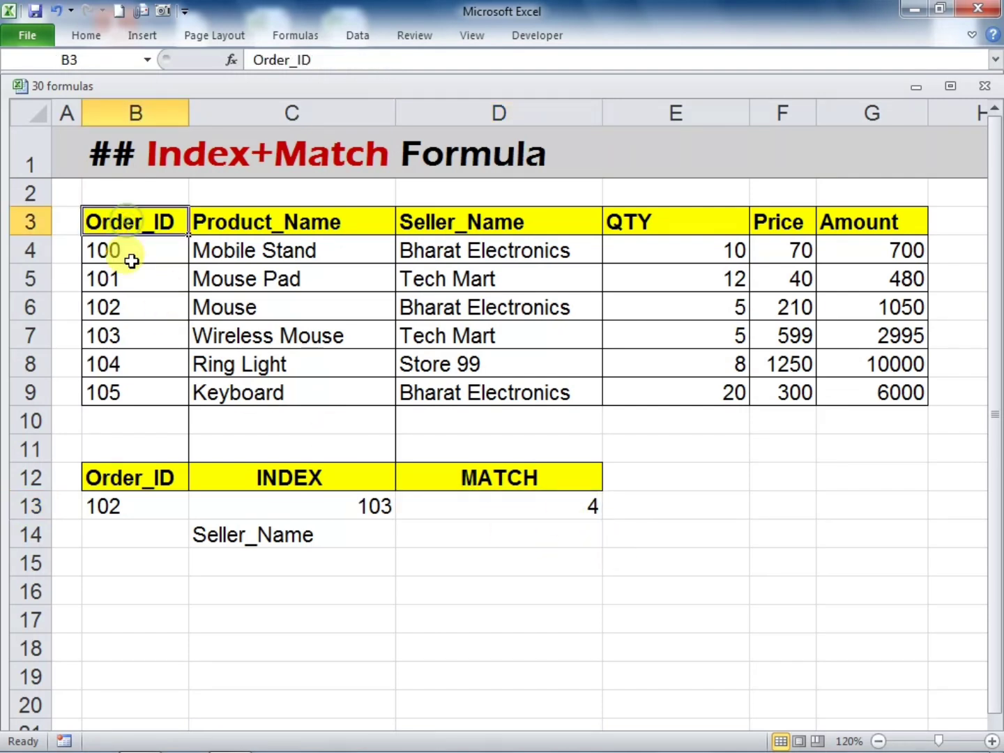
left_click(129, 258)
left_click(130, 279)
left_click(131, 301)
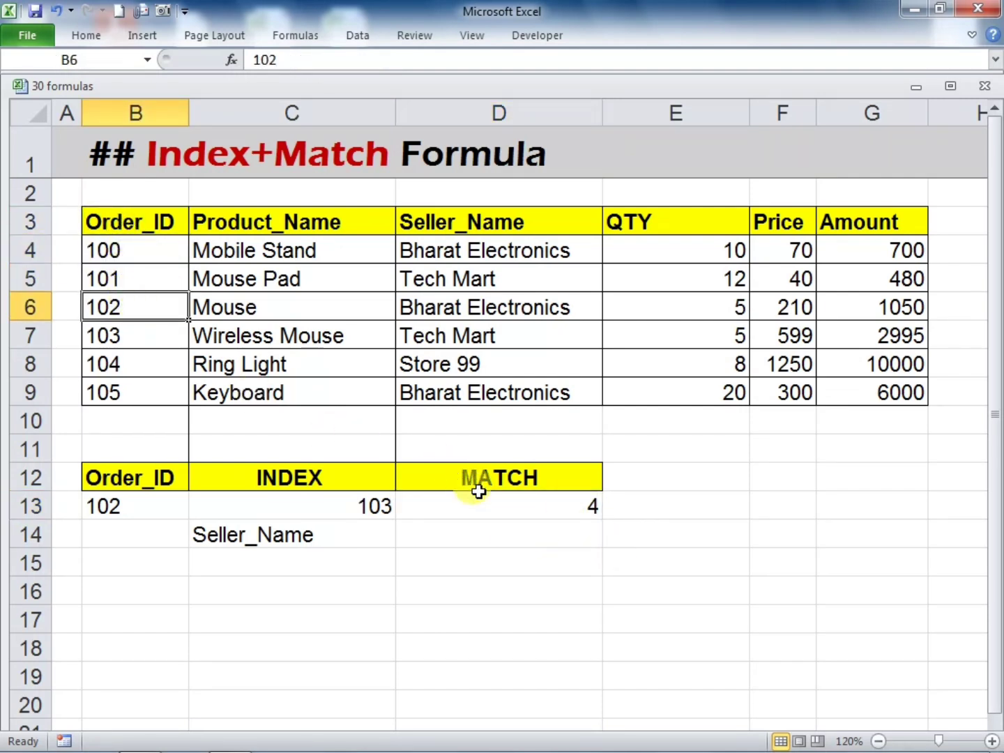
left_click(503, 507)
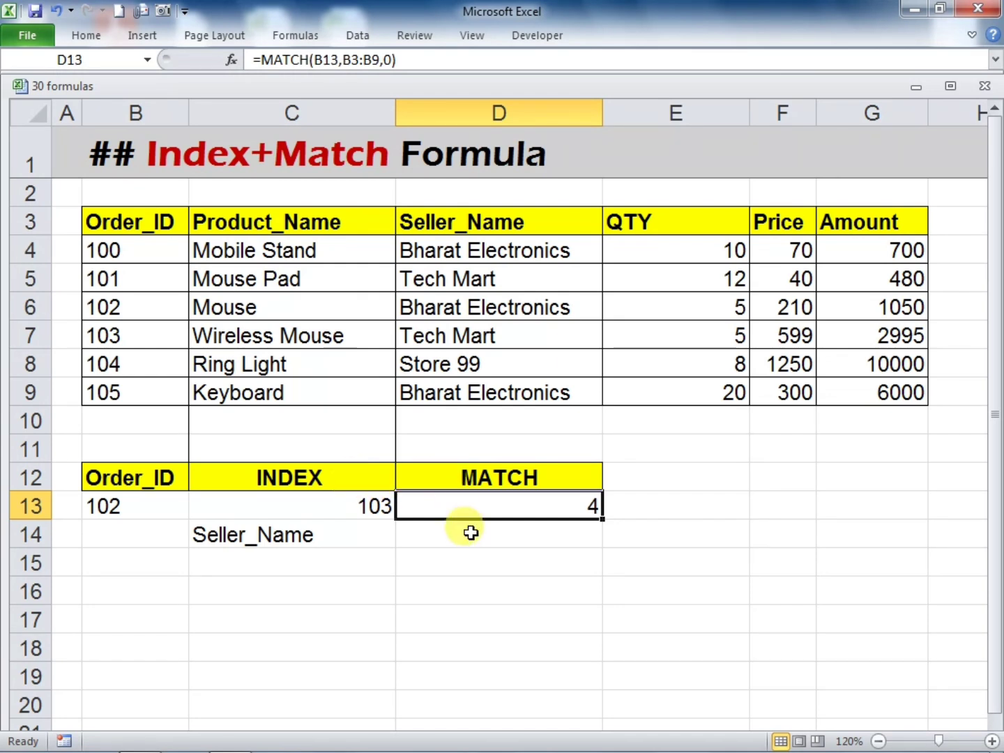
Copy the Order_ID header into cell C16 and the Seller_Name header into cell D16
left_click(459, 570)
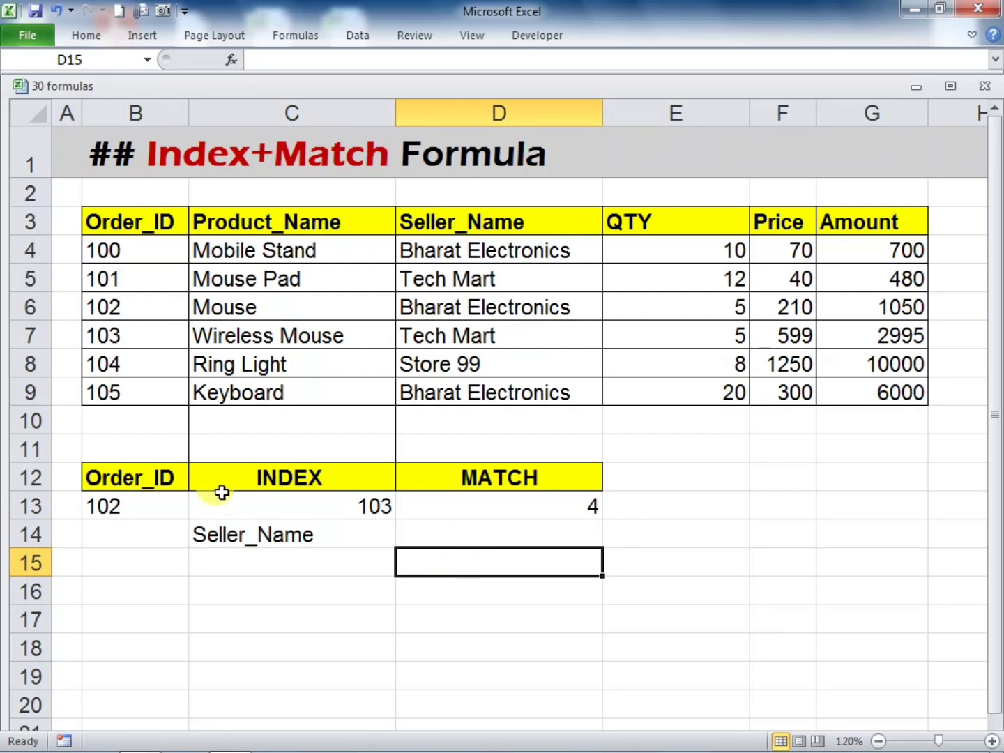
left_click(153, 483)
key("ctrl+c")
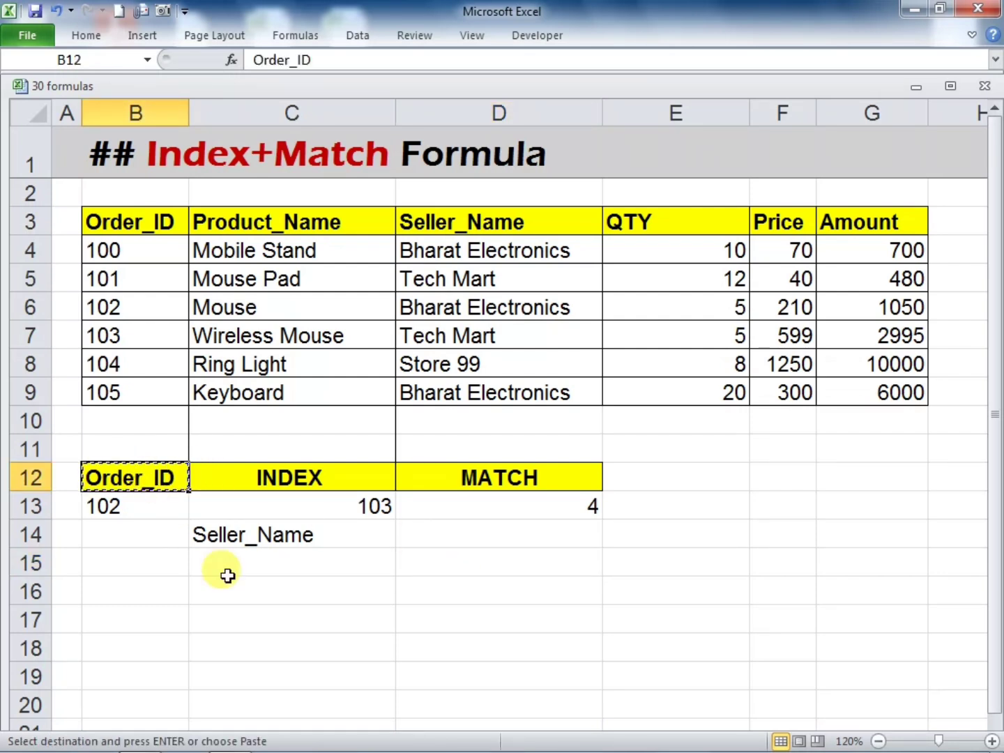
left_click(352, 590)
key("ctrl+v")
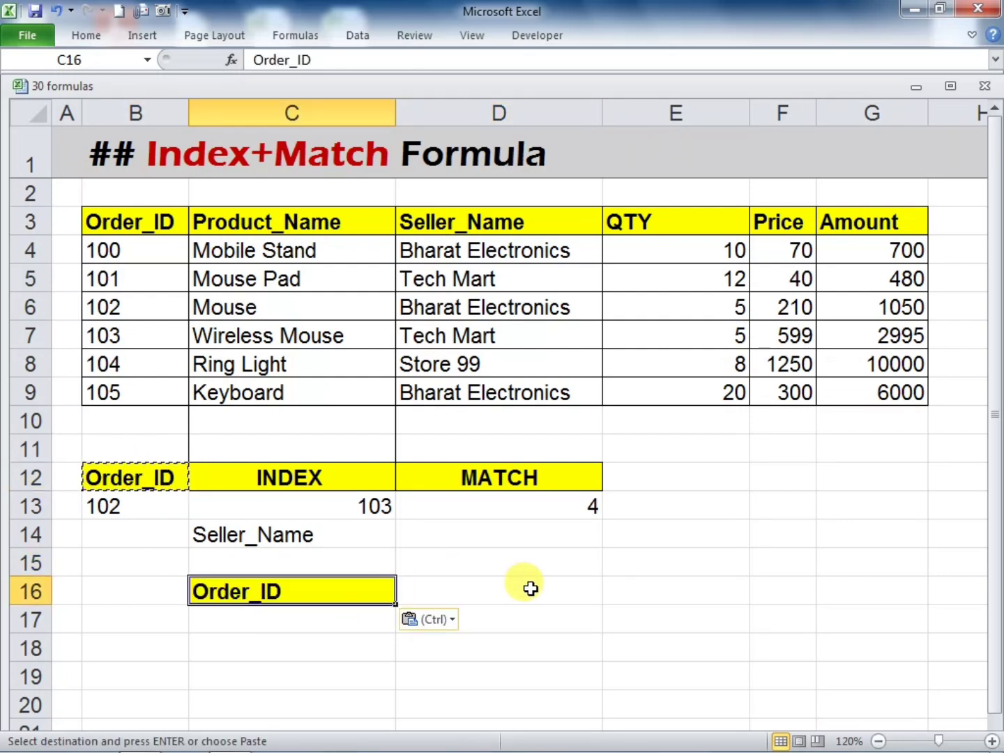
left_click(523, 591)
left_click(566, 224)
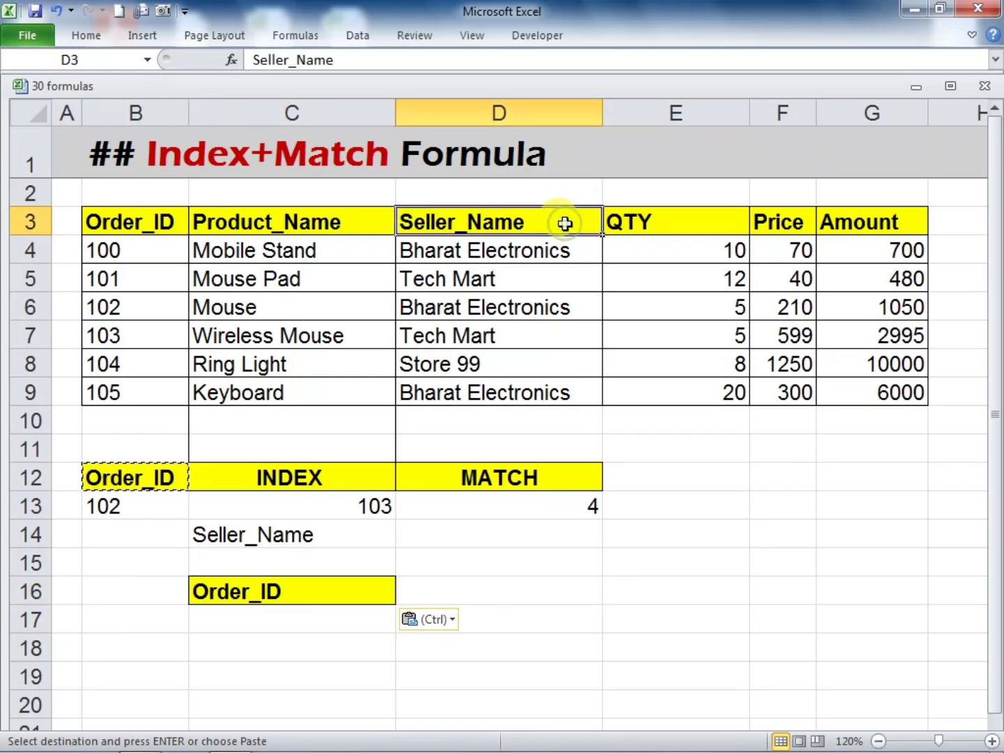
key("ctrl+c")
left_click(508, 600)
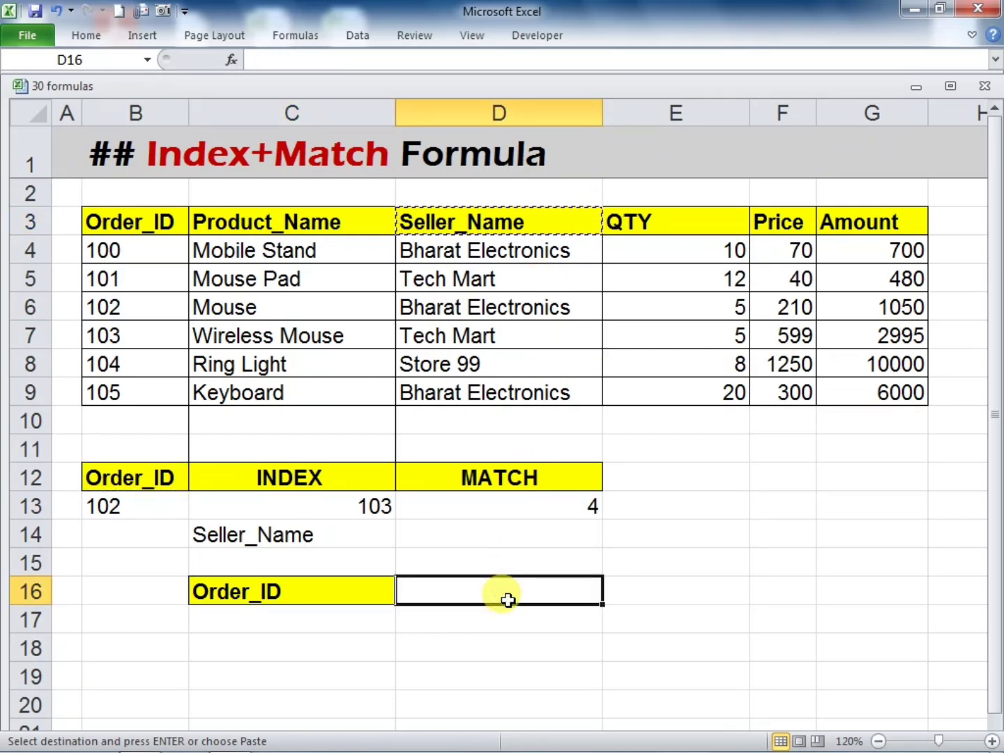
key("ctrl+v")
left_click(655, 600)
Begin an INDEX formula in cell D17 with the Seller_Name range D3:D9 as its array
left_click(530, 623)
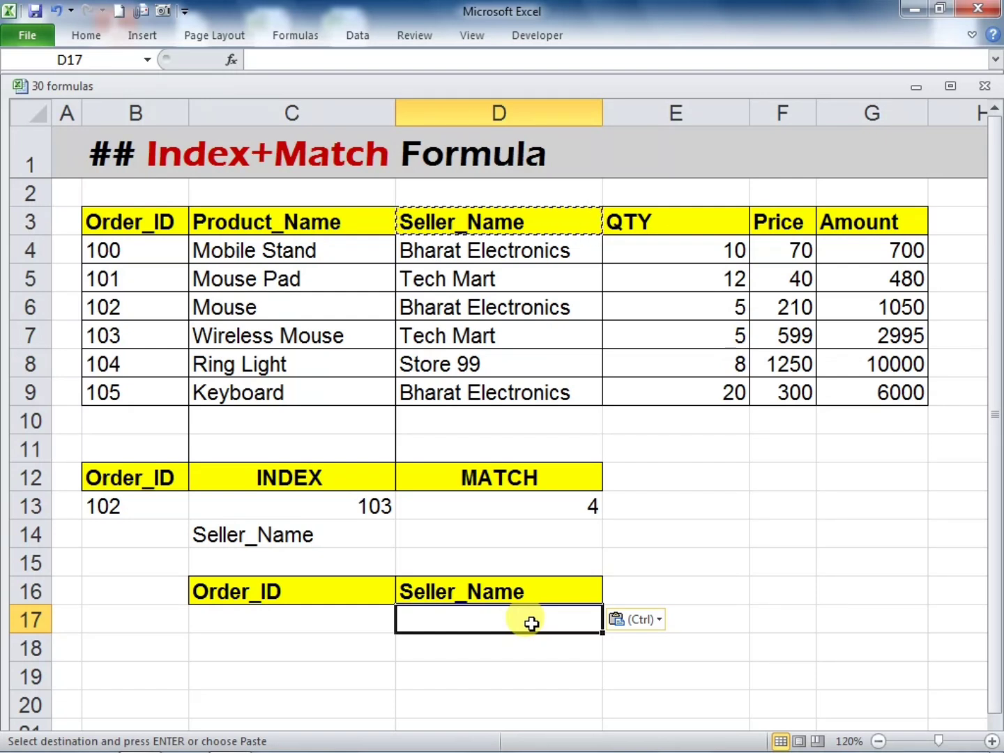
type("=INDE")
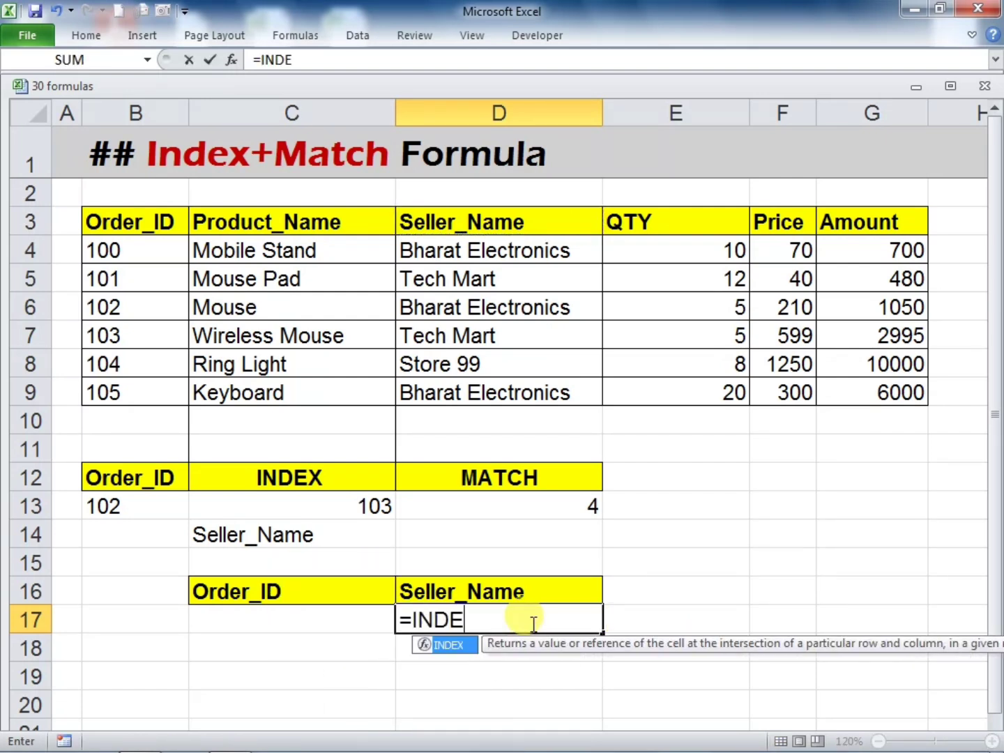
type("X(")
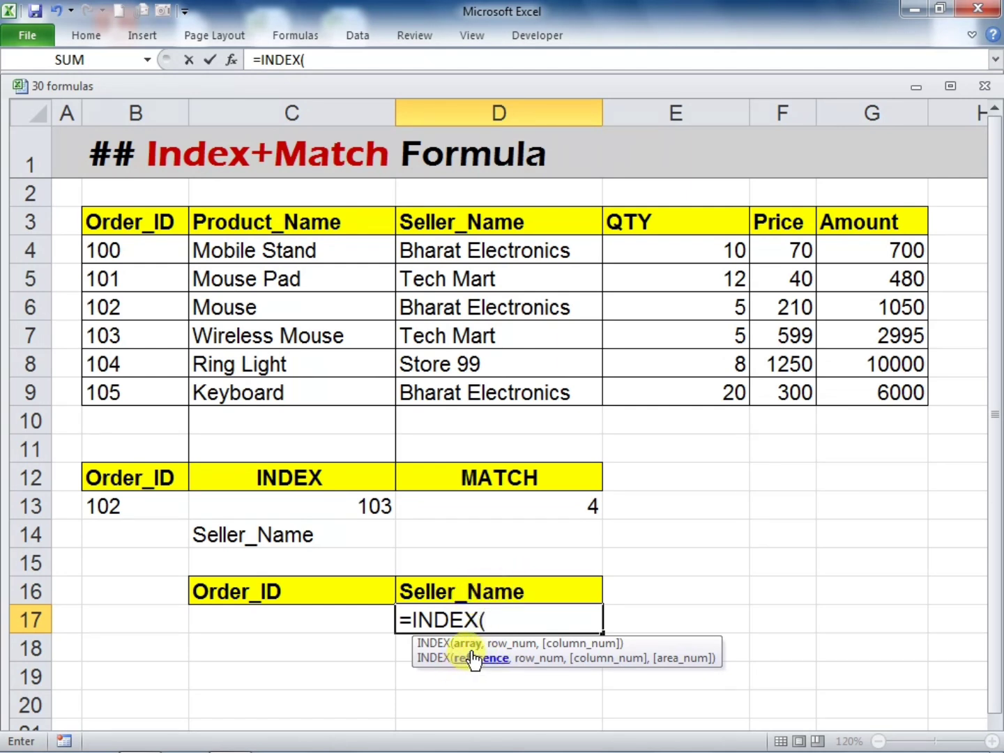
left_click_drag(466, 224, 497, 382)
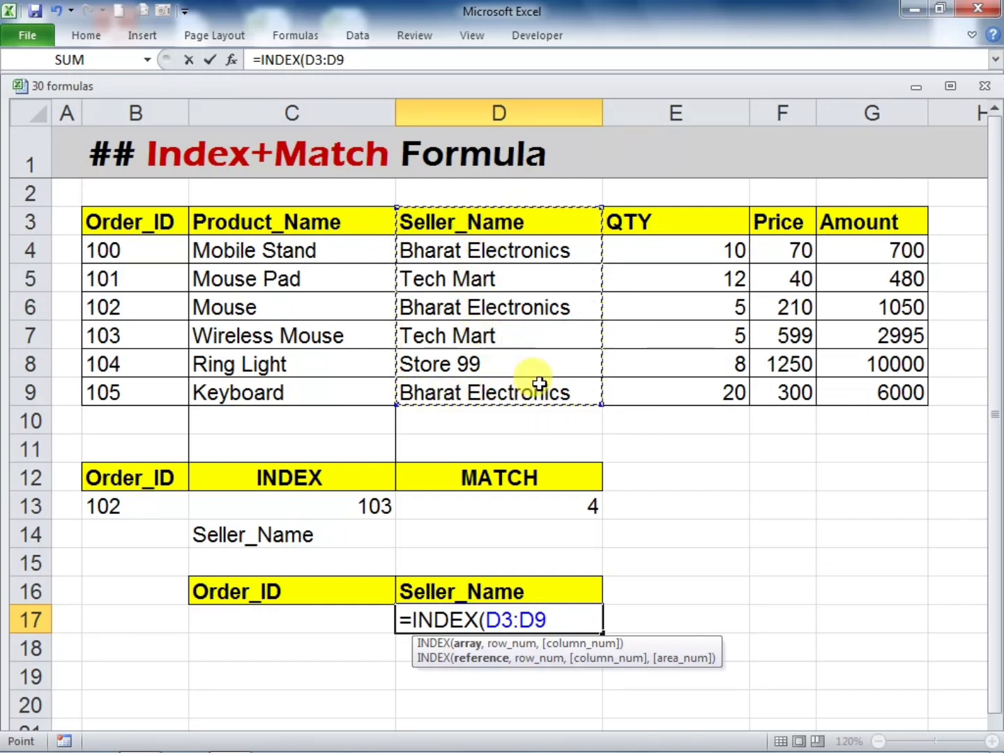
type(",")
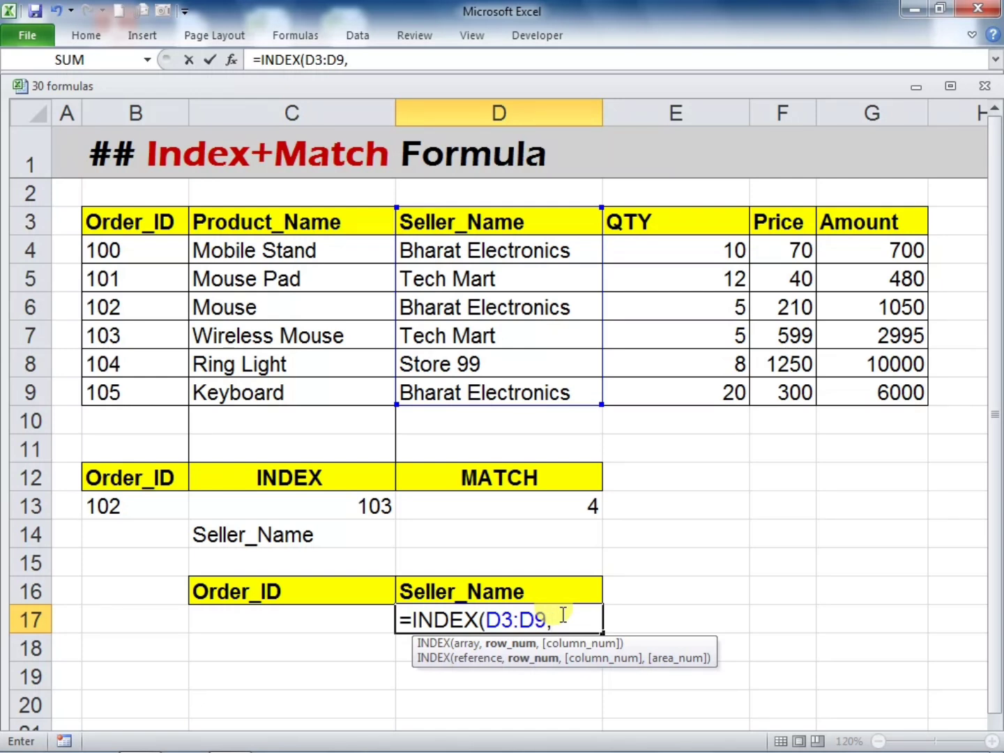
Complete the D17 INDEX formula with MATCH(C17,B3:B9,0) as its row number
type("M")
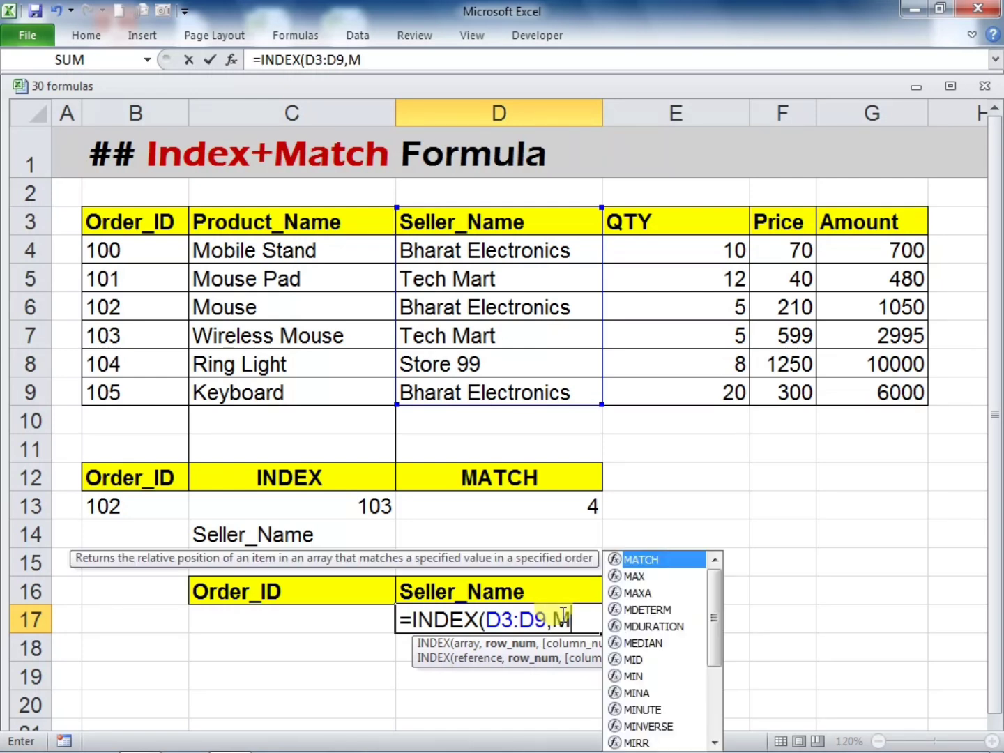
type("ATCH(")
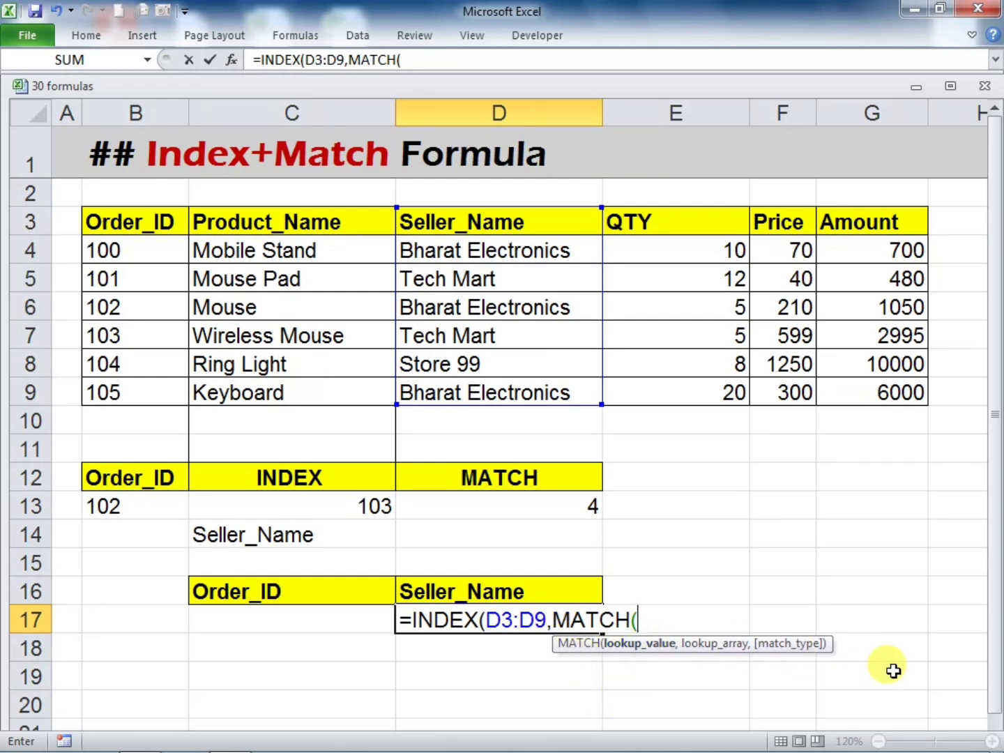
left_click(288, 621)
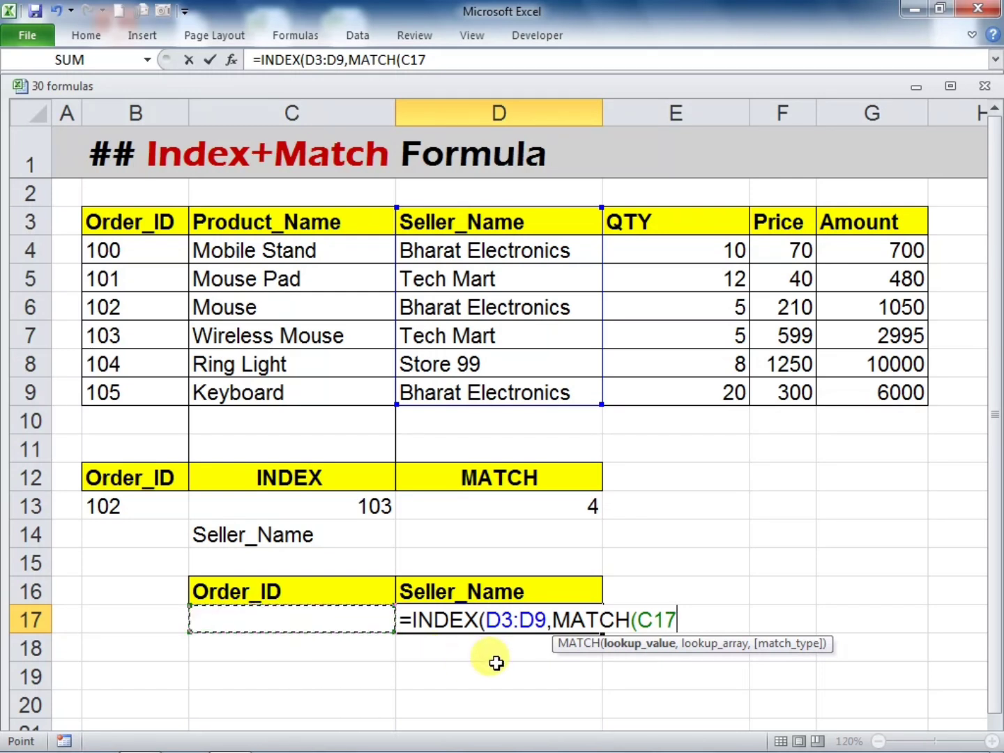
type(",")
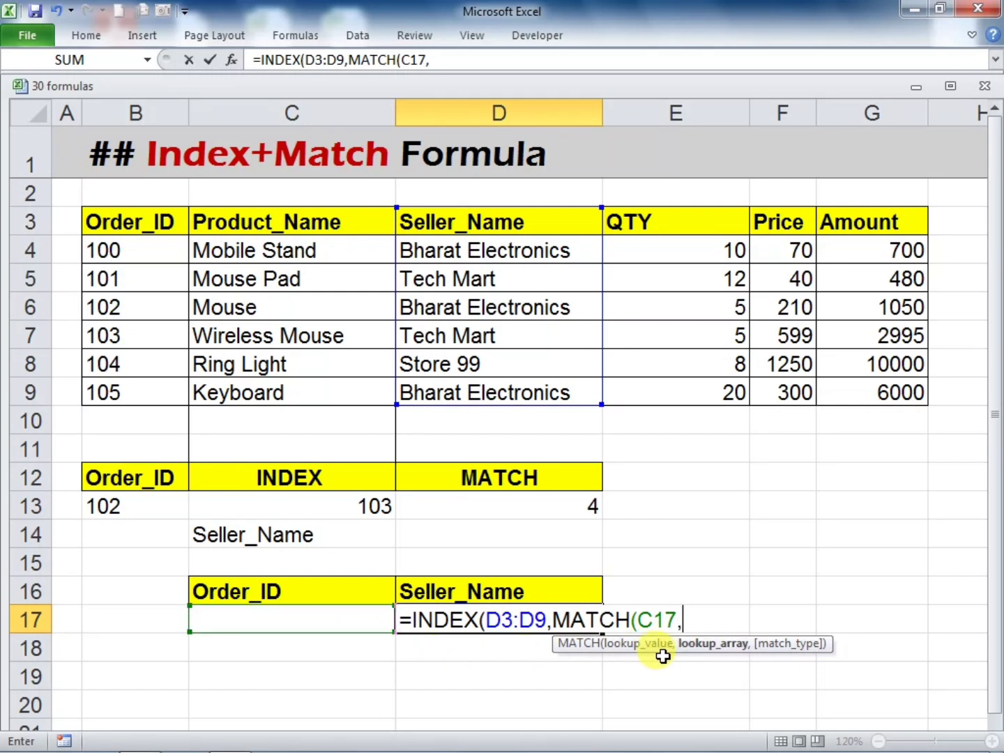
left_click_drag(130, 221, 157, 382)
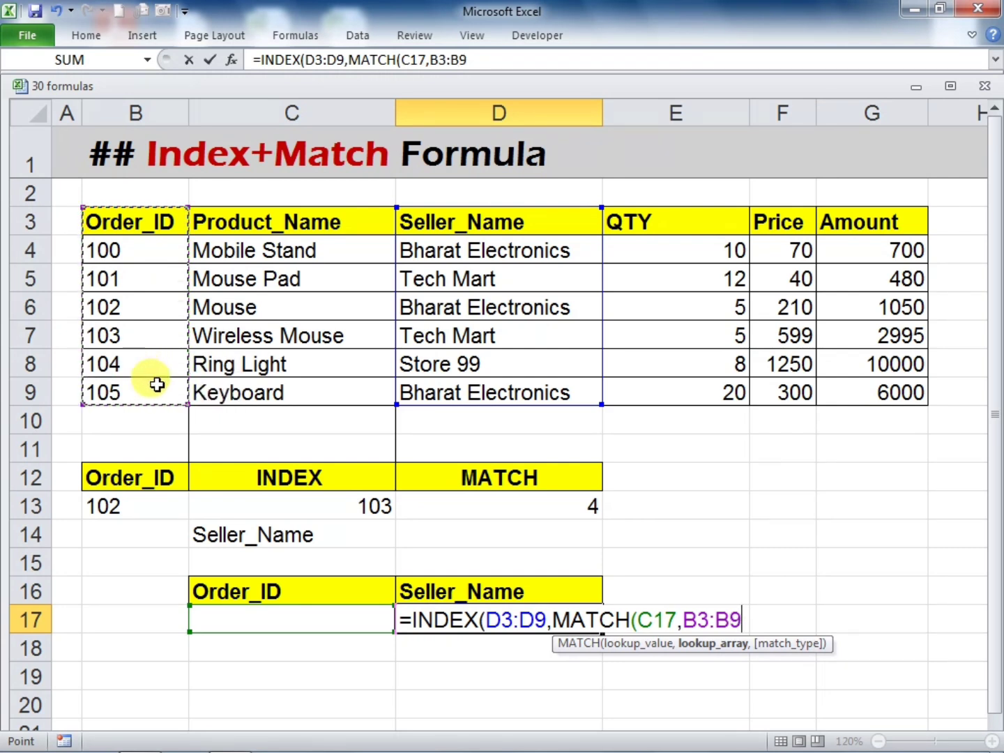
type(",")
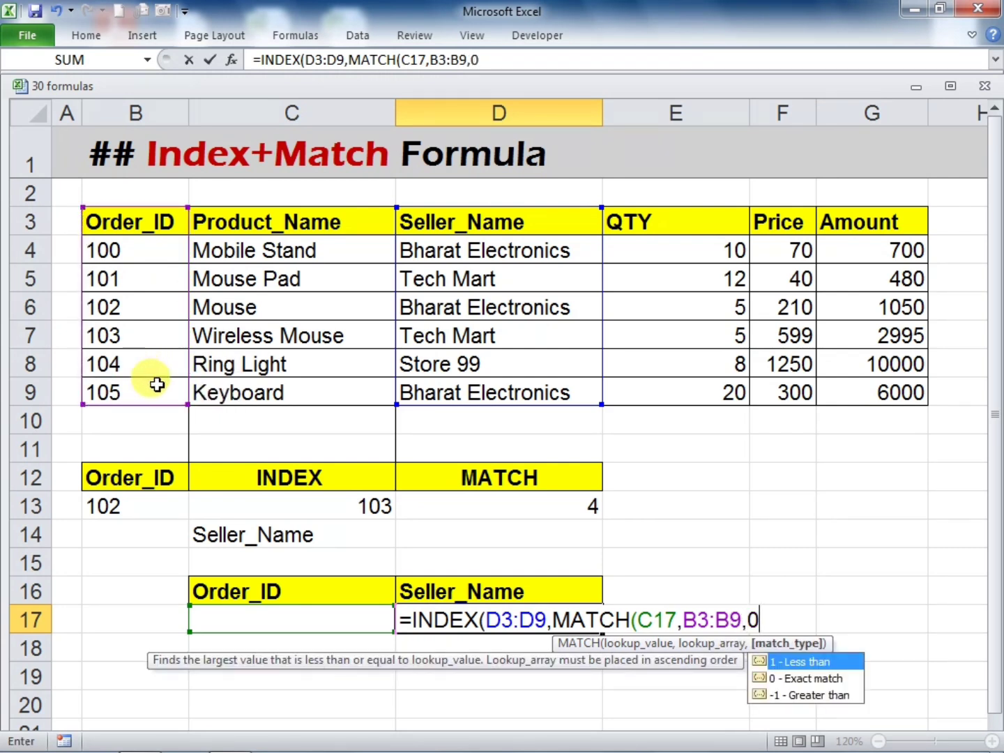
type("0_")
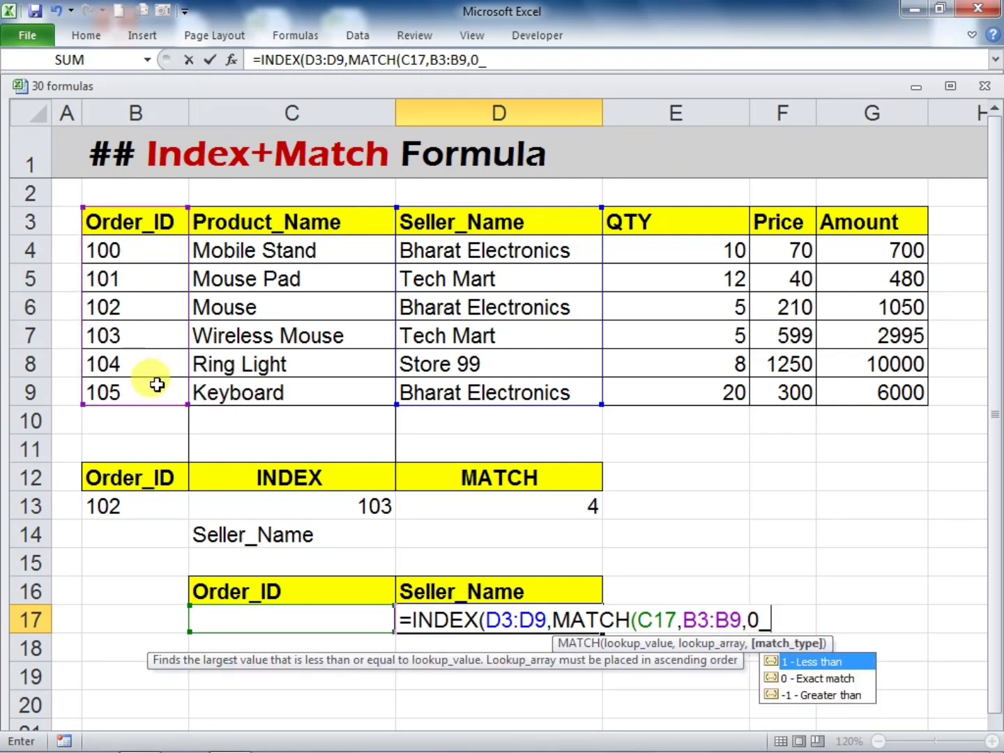
key("BackSpace")
type(")")
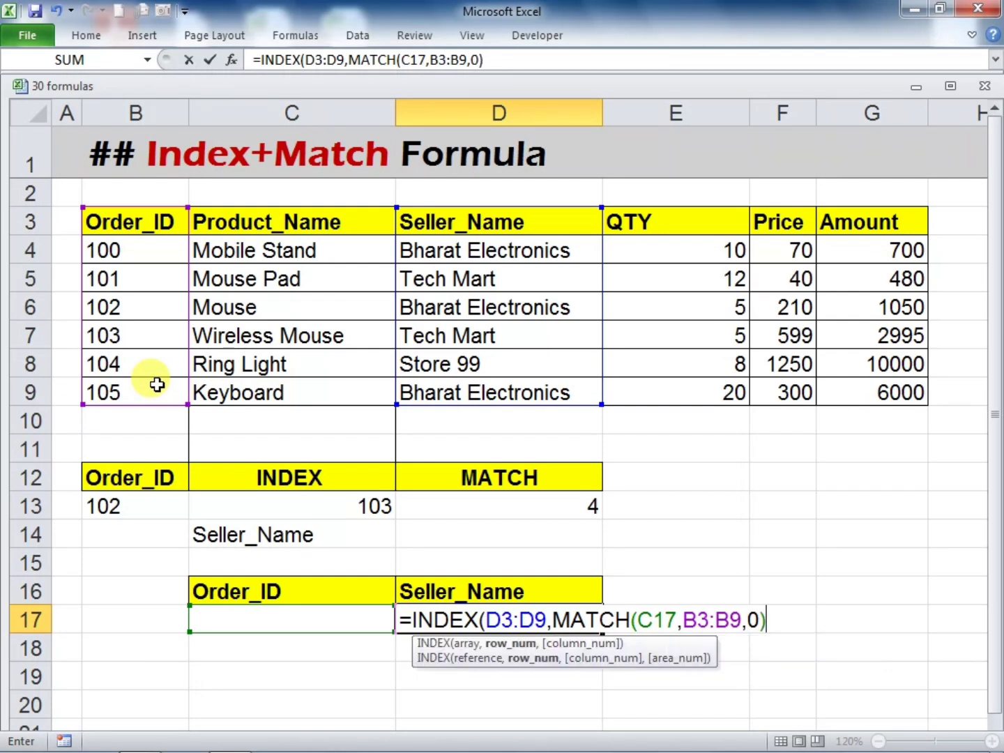
key("Return")
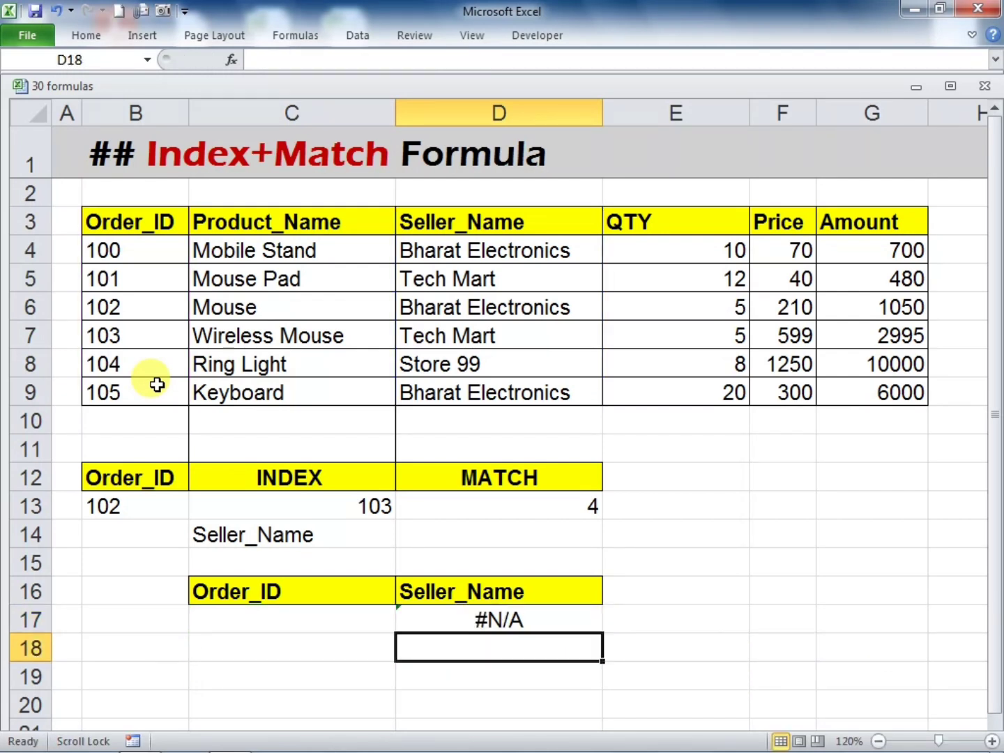
Enter the Mouse row's order ID in C17 and compare the seller name in D17 with row 6 of the table
left_click(455, 615)
left_click(341, 623)
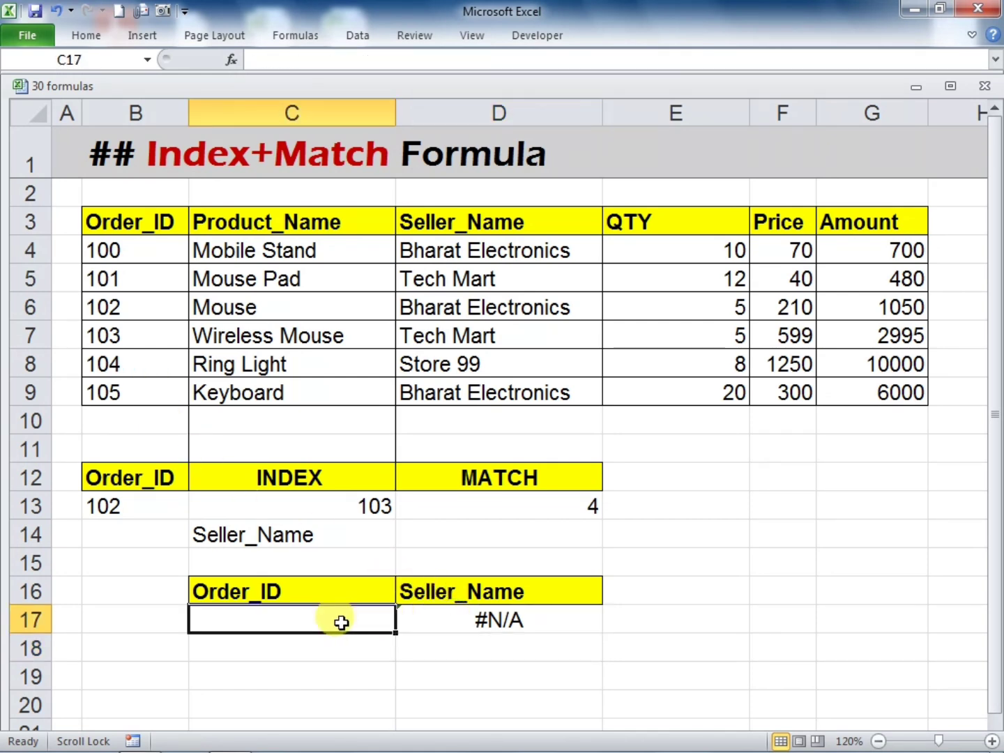
type("102")
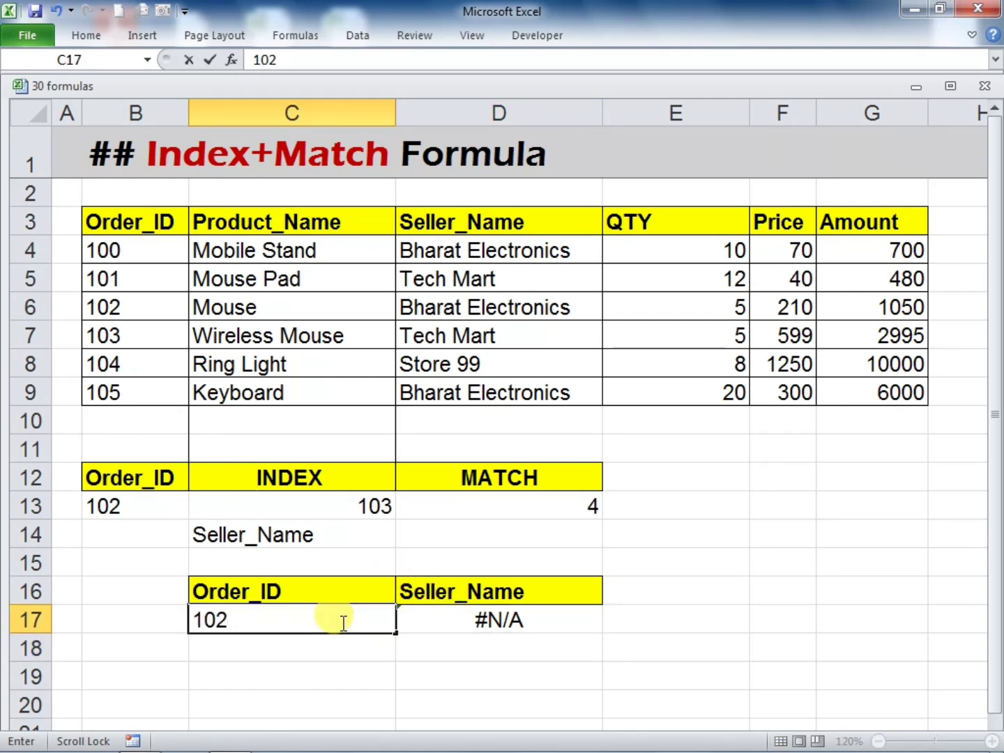
key("Return")
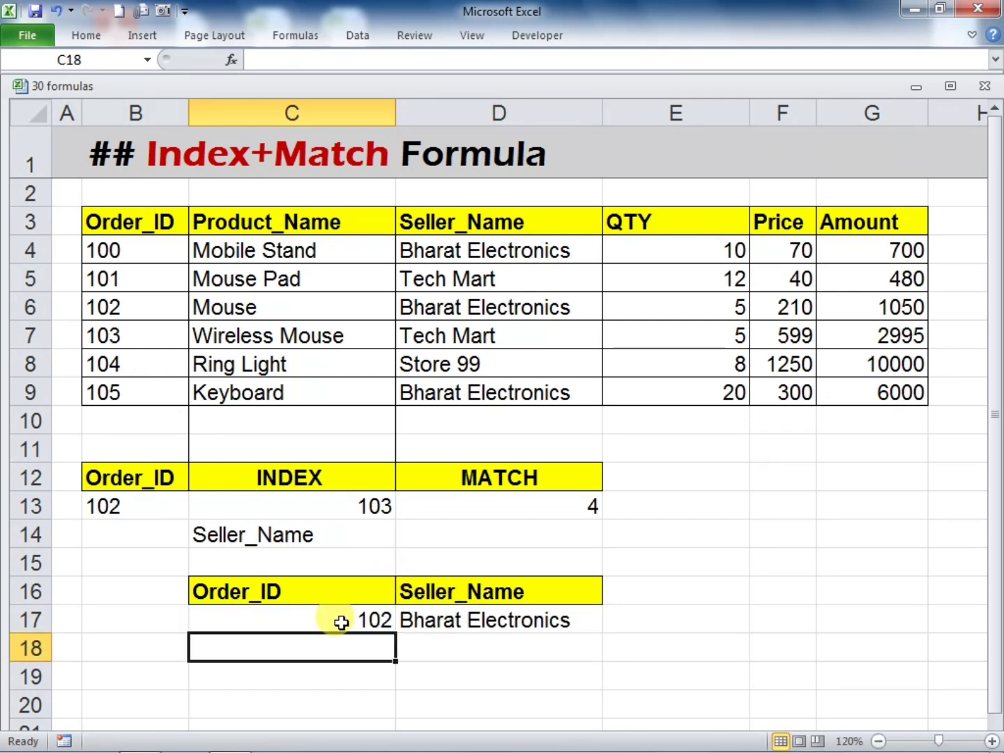
left_click(497, 620)
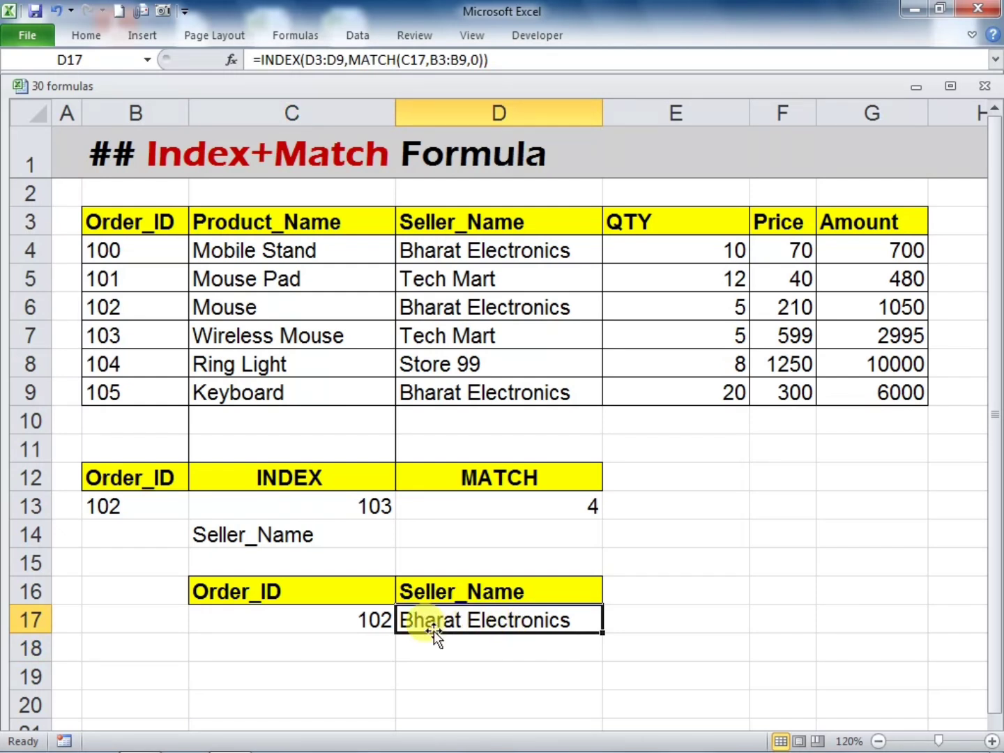
left_click(119, 304)
left_click_drag(119, 304, 412, 304)
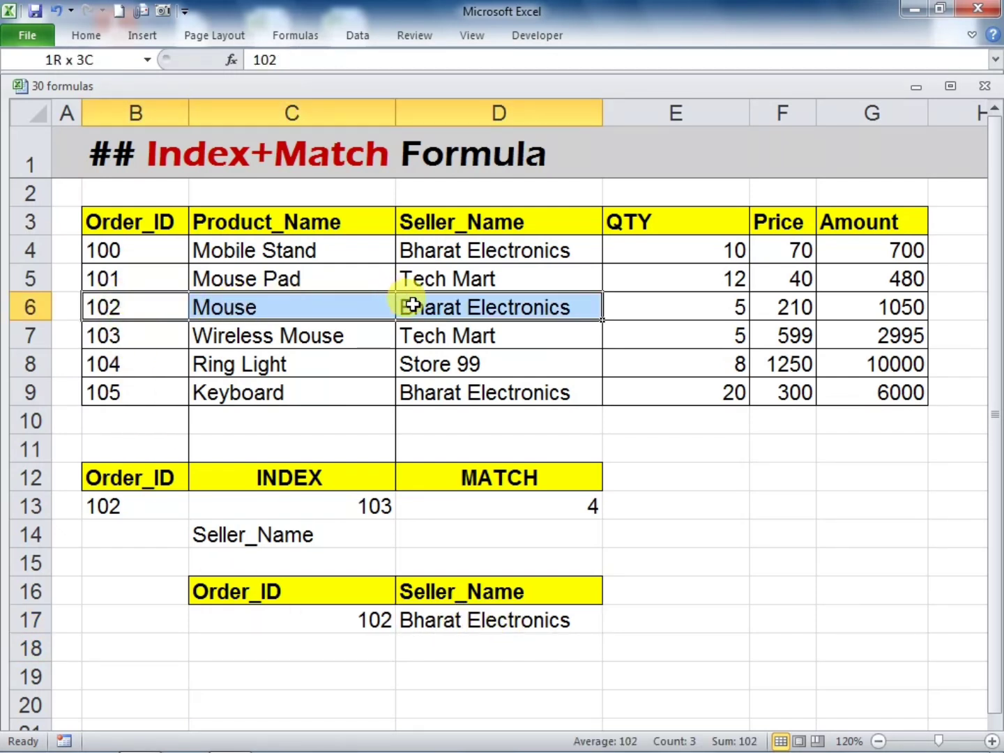
left_click(516, 618)
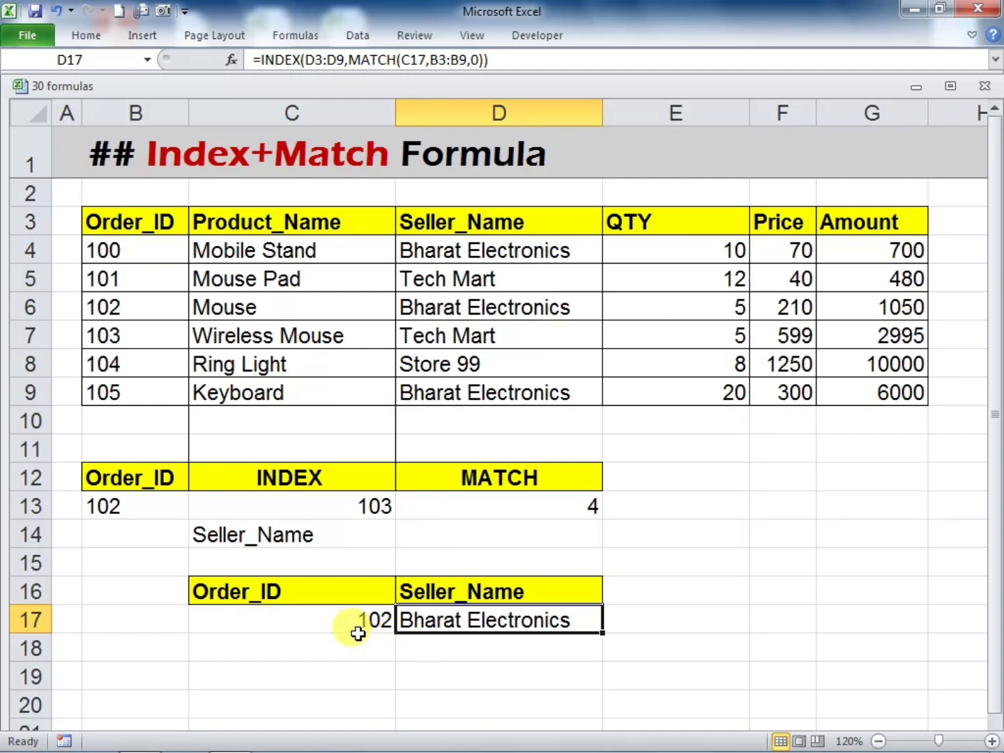
Replace the order ID in C17 with the Ring Light row's ID and compare the D17 result with row 8
left_click(341, 620)
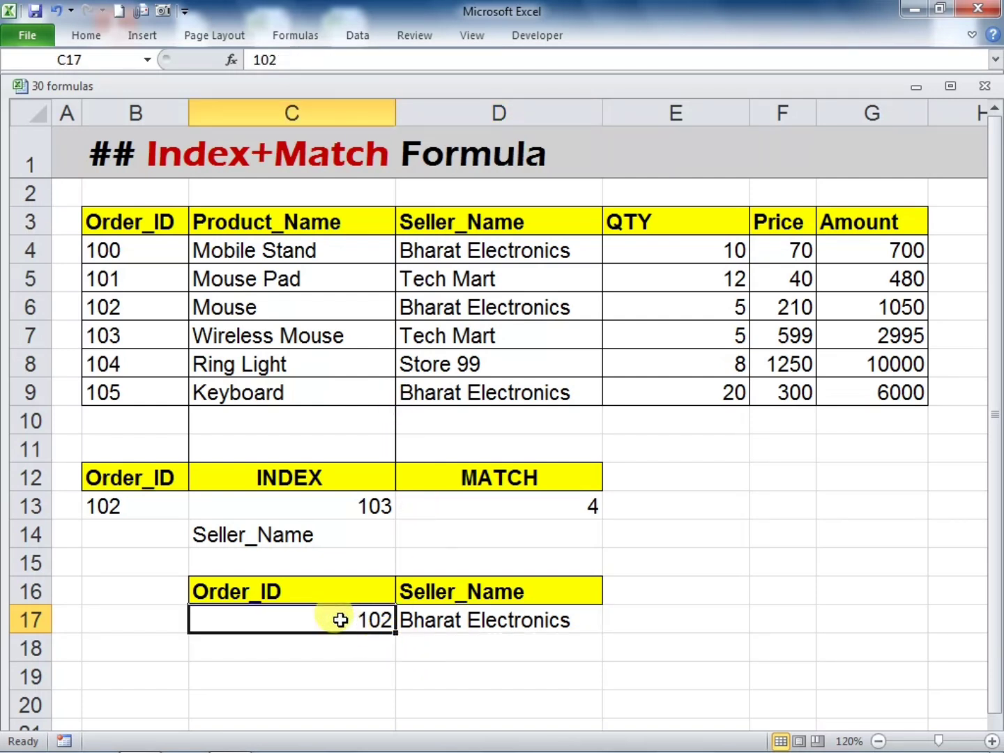
type("10")
key("Return")
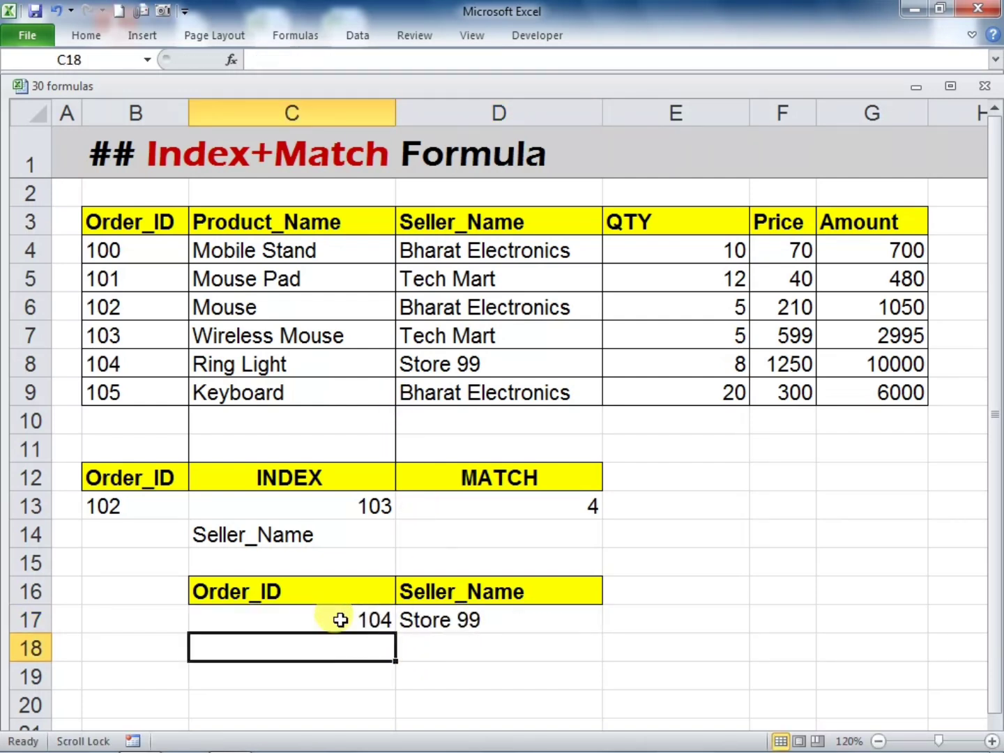
left_click(449, 623)
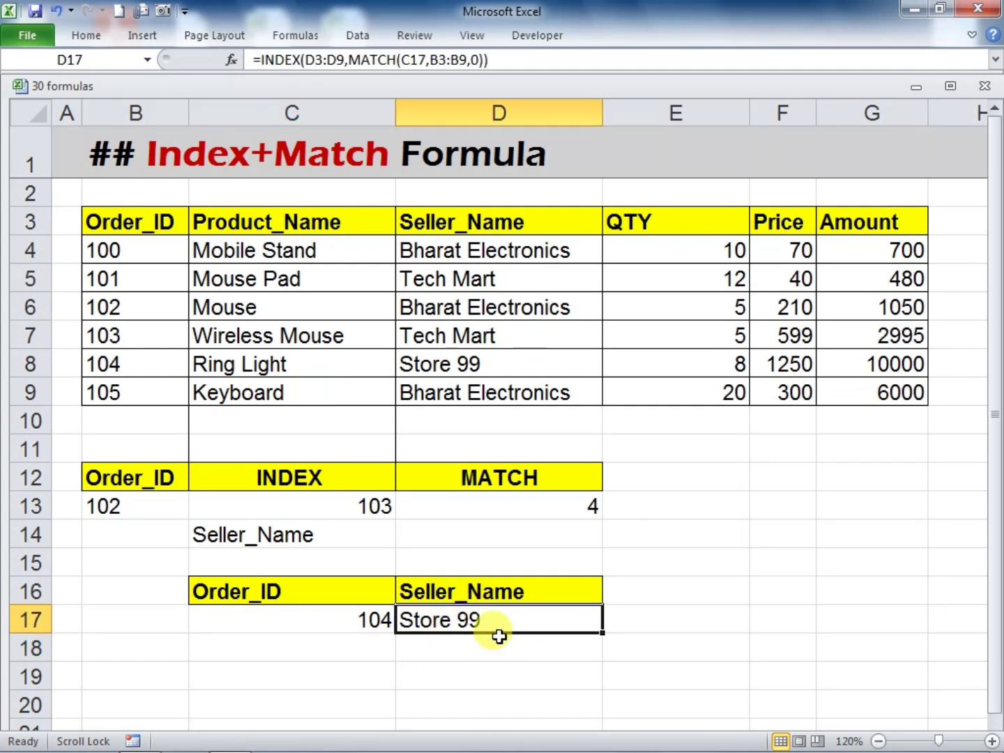
left_click(137, 363)
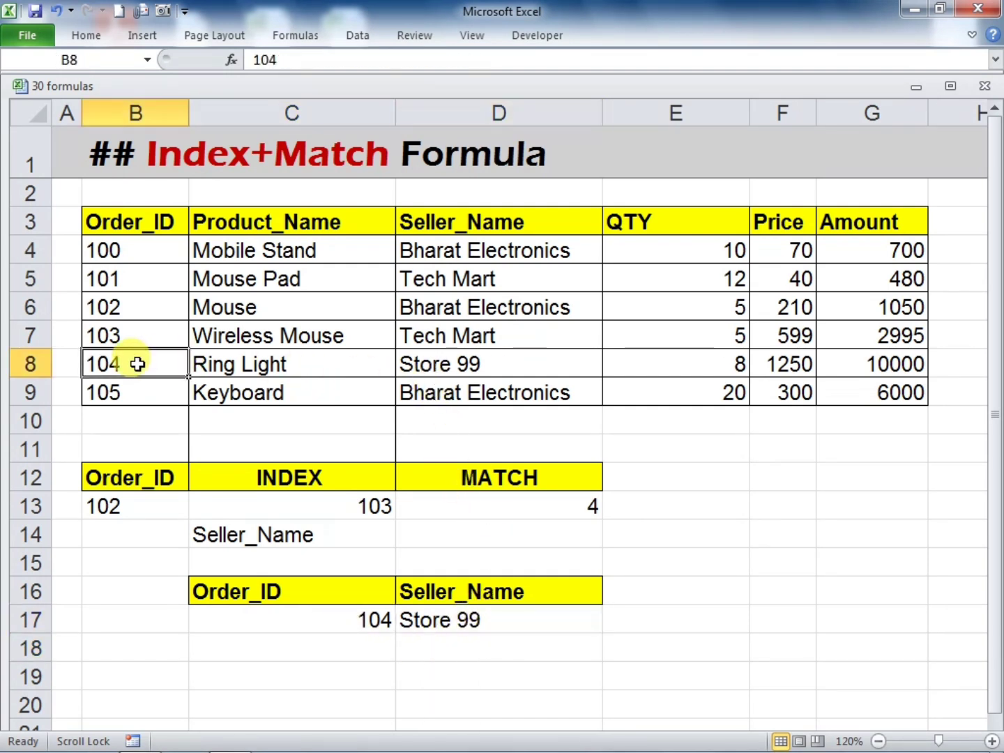
left_click_drag(138, 363, 401, 365)
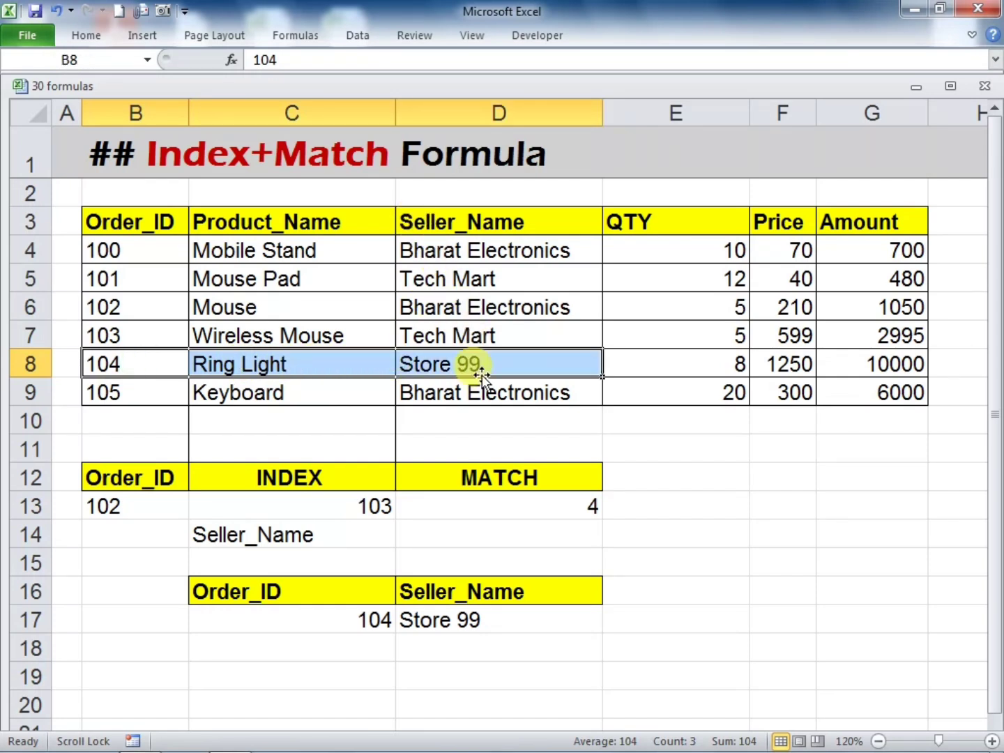
left_click(498, 352)
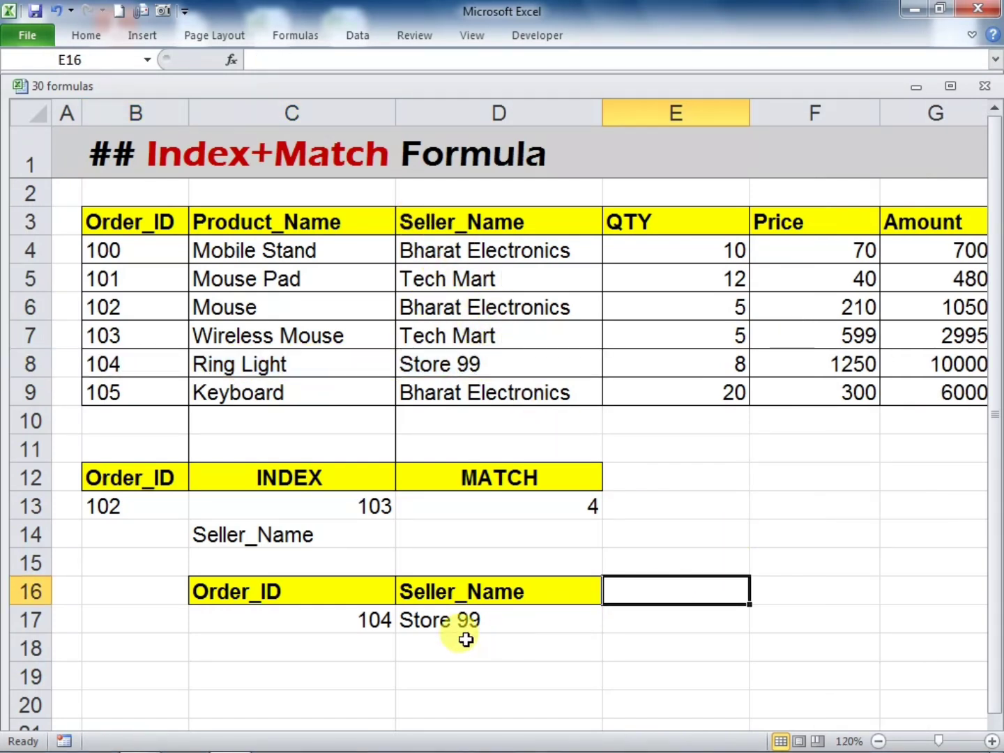
Clear the order ID and the INDEX-MATCH formula from the lookup cells C17:D18
left_click_drag(287, 631, 483, 628)
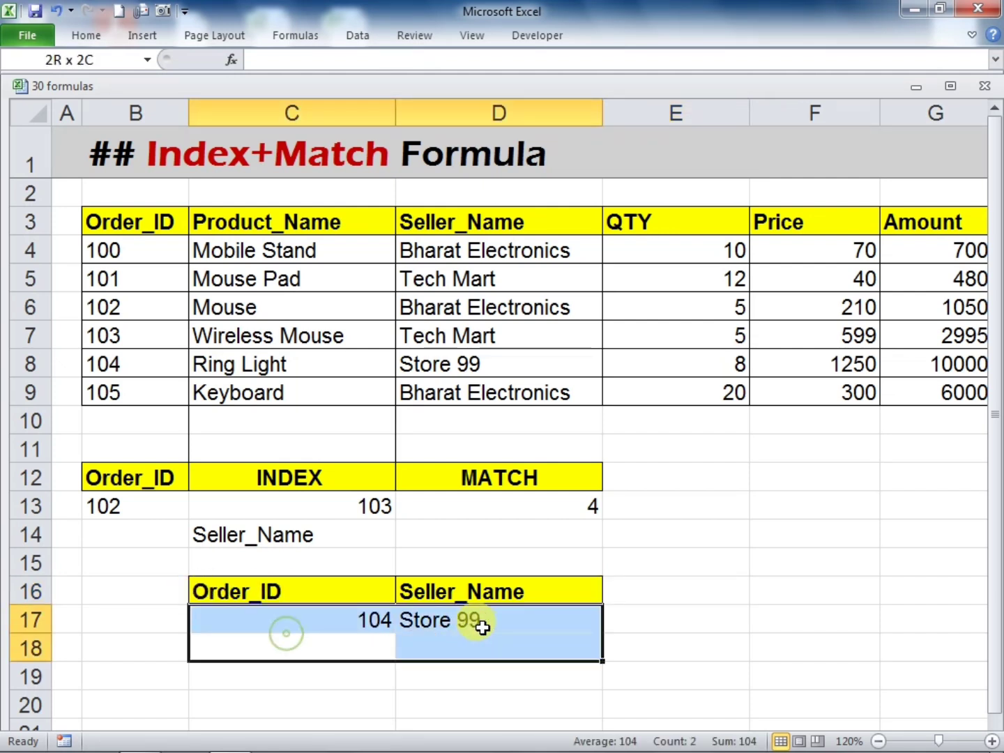
key("Delete")
left_click(649, 624)
Swap the row 16 lookup headers by copying Order_ID into D16 and Seller_Name from D3 into C16
left_click(312, 597)
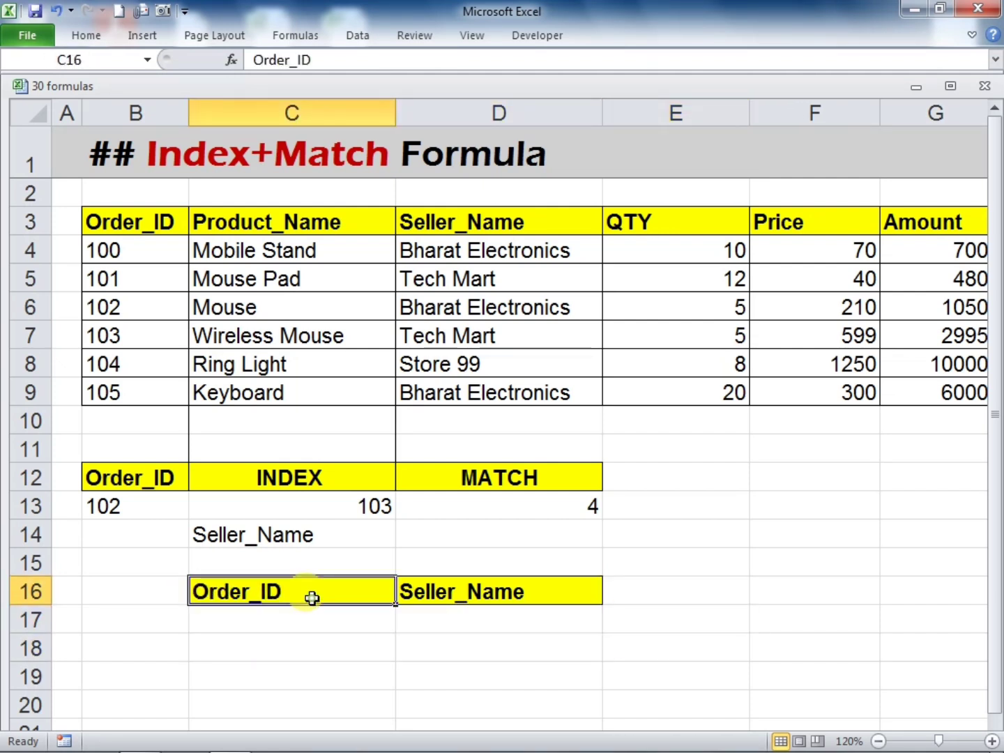
key("ctrl+c")
left_click(455, 596)
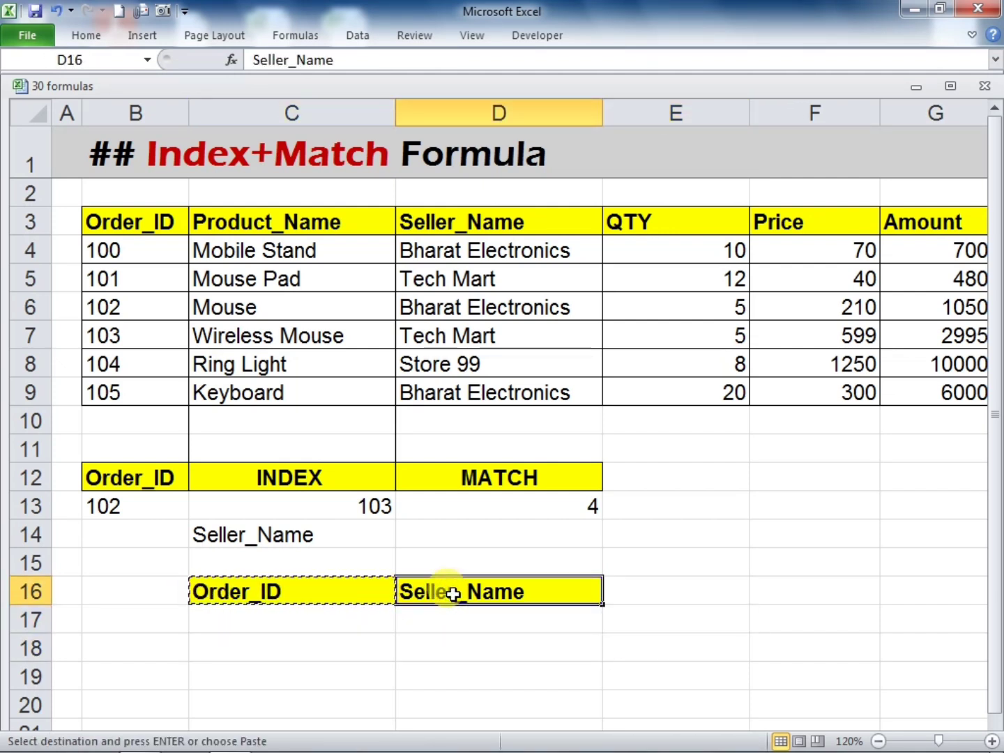
key("ctrl+v")
left_click(448, 220)
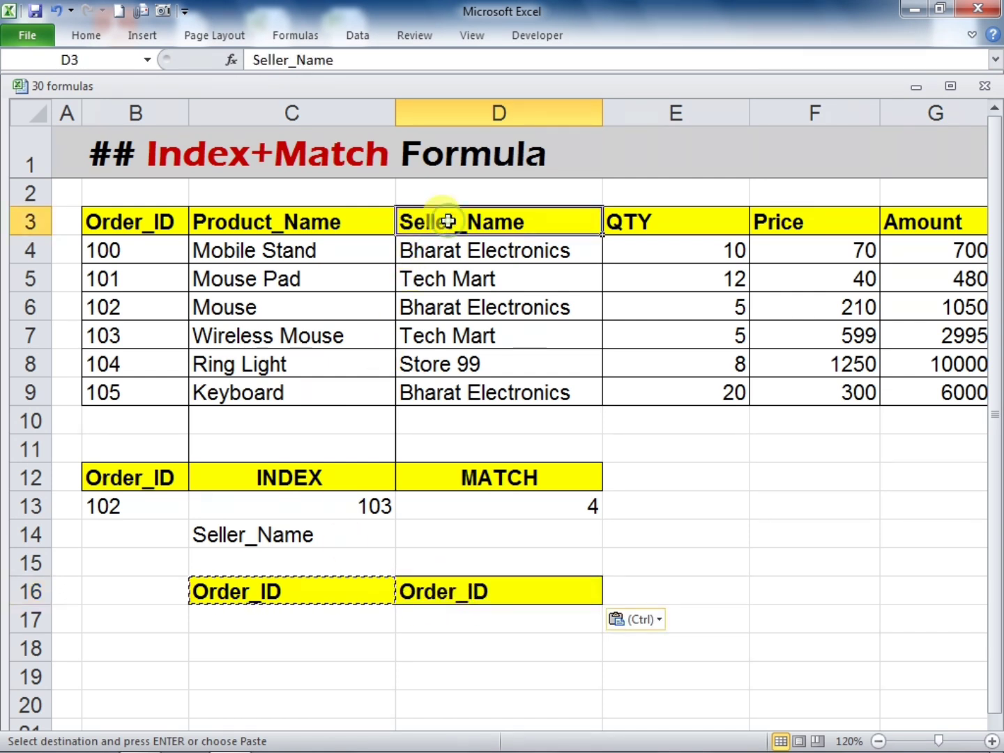
key("ctrl+c")
left_click(279, 592)
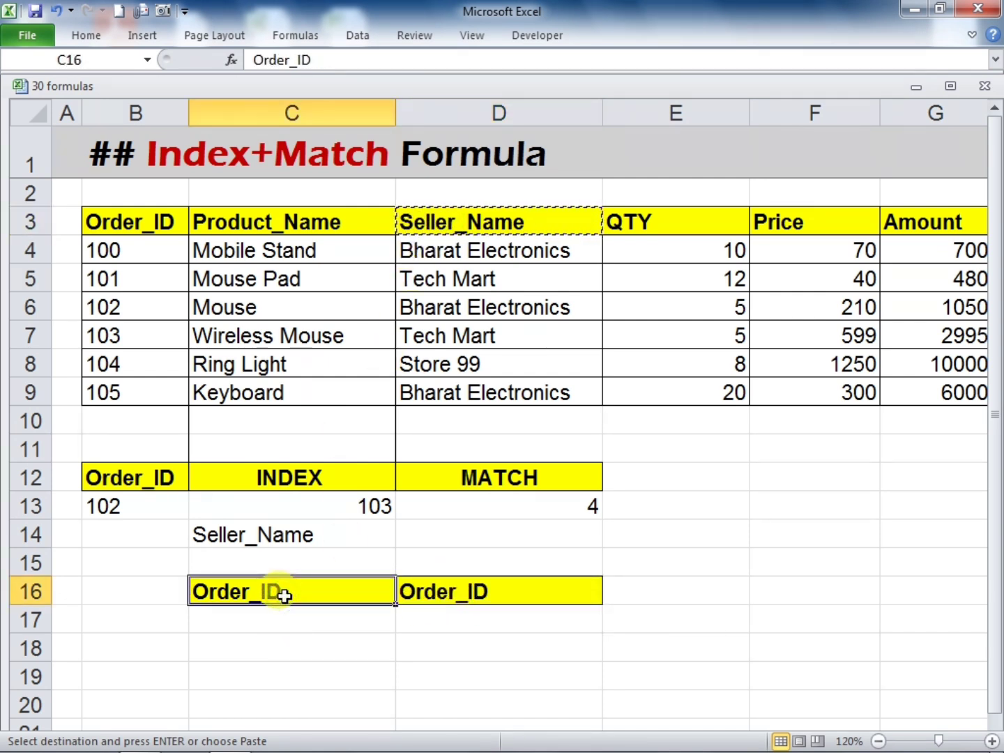
key("ctrl+v")
left_click(366, 635)
left_click(567, 637)
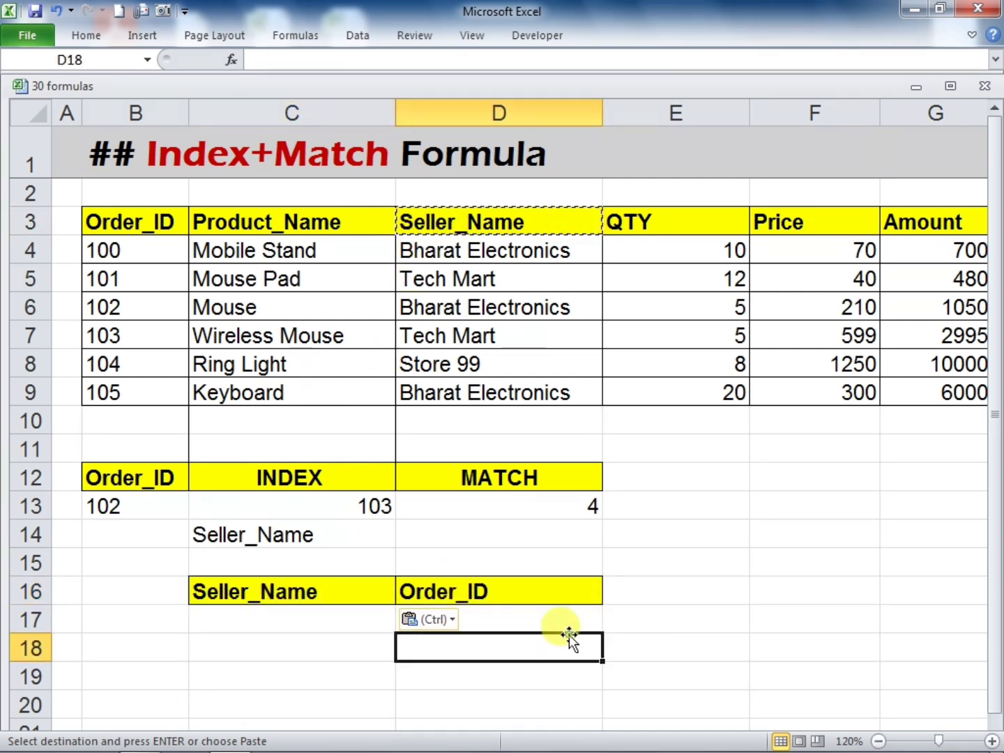
left_click(609, 624)
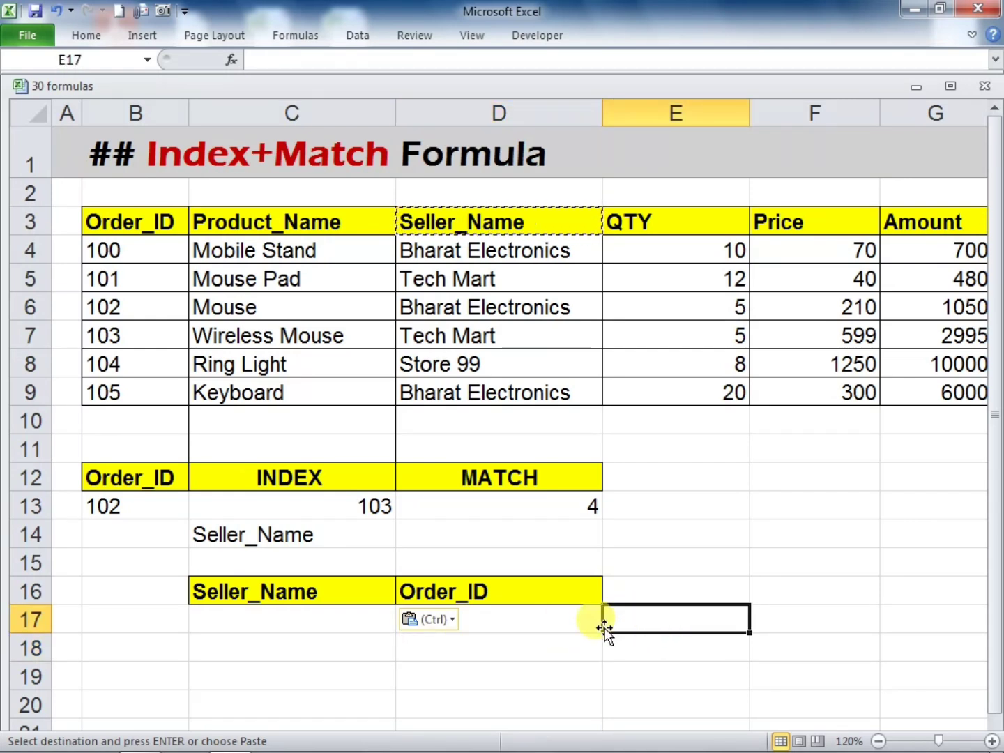
key("Escape")
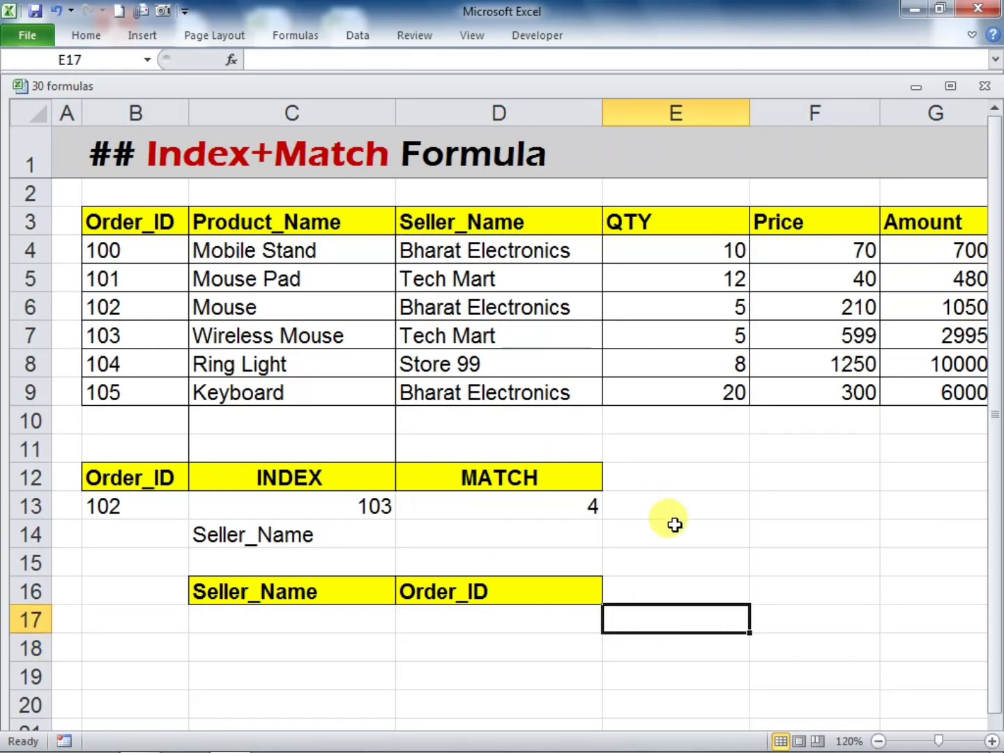
Examine the positions of the Seller_Name column D3:D9 and the Order_ID column B3:B9 for a right-to-left lookup into D17
left_click(265, 300)
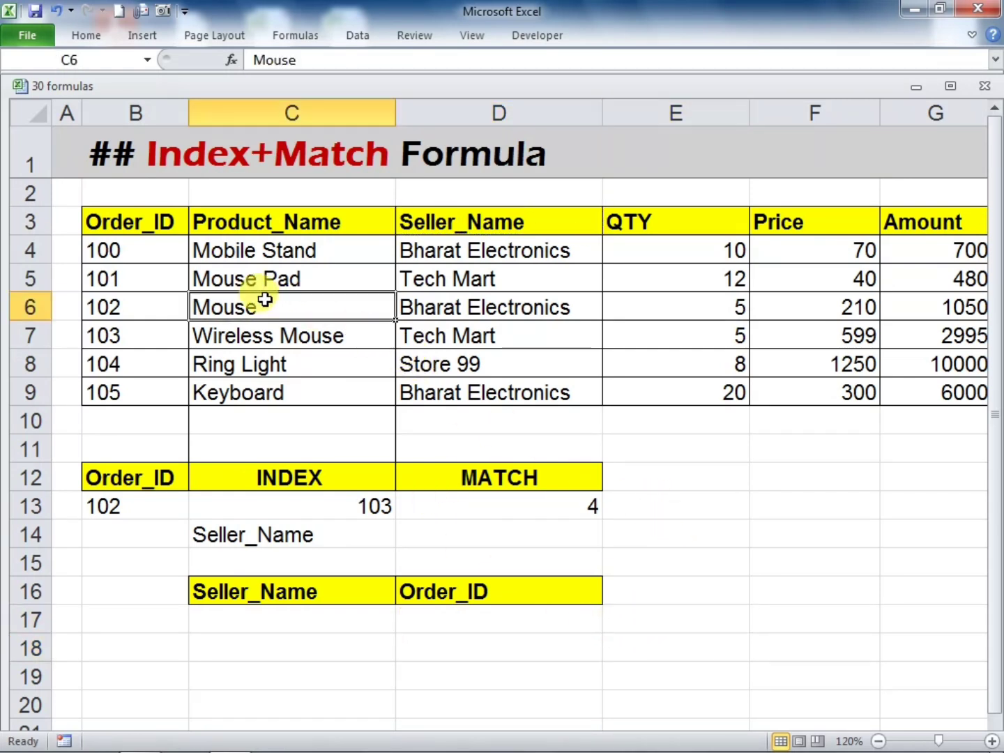
left_click_drag(265, 300, 780, 307)
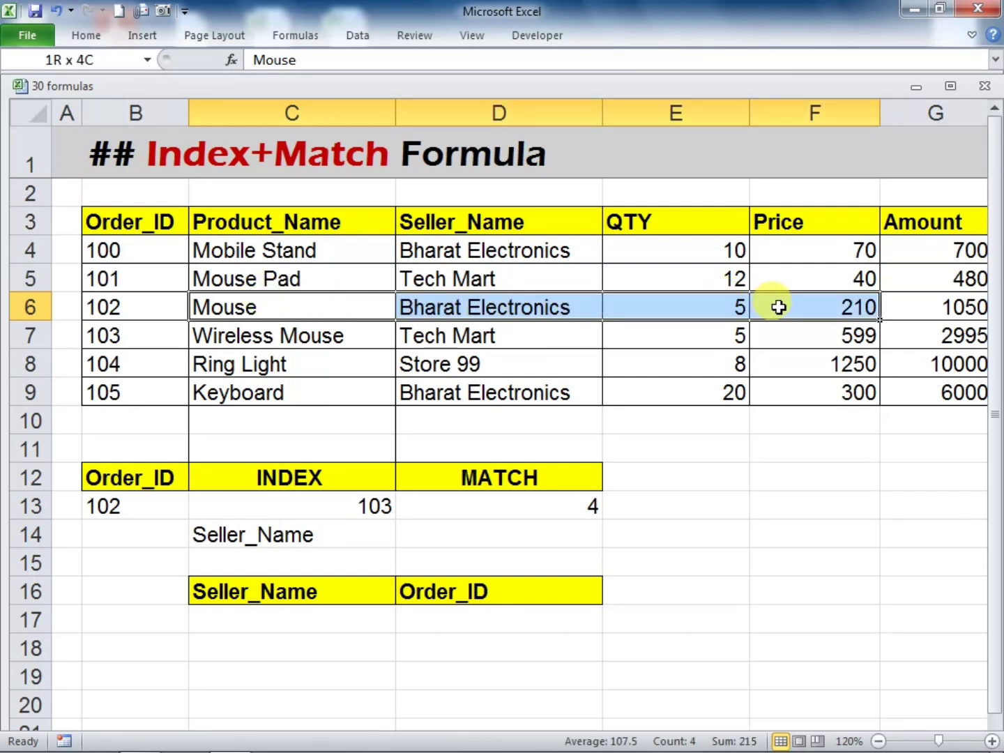
left_click(706, 587)
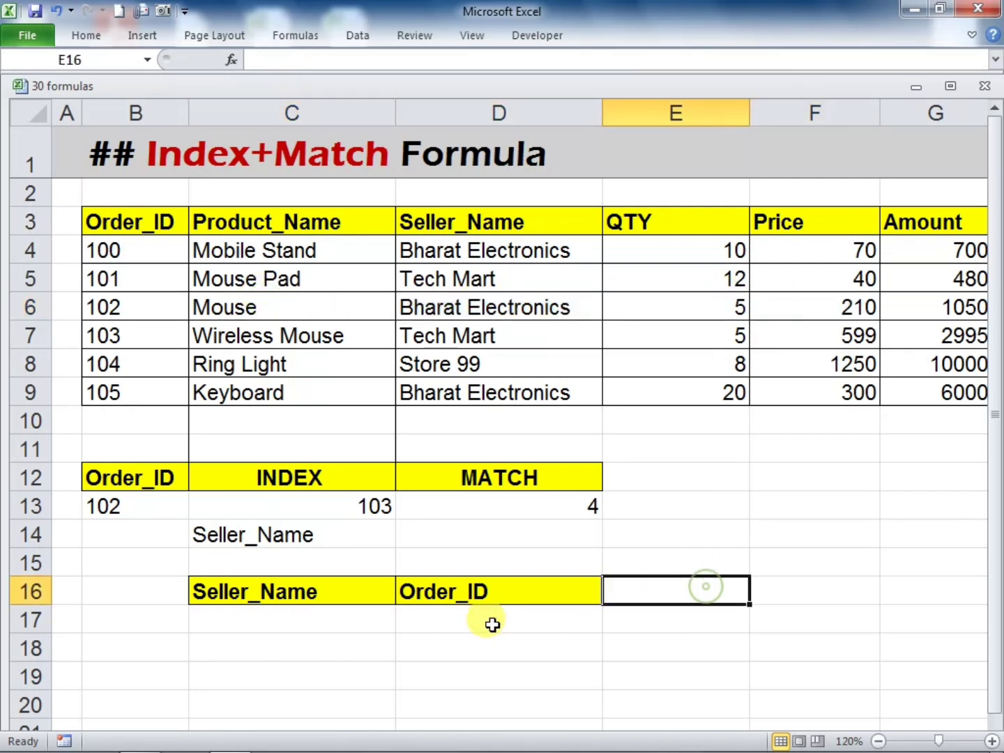
left_click(273, 620)
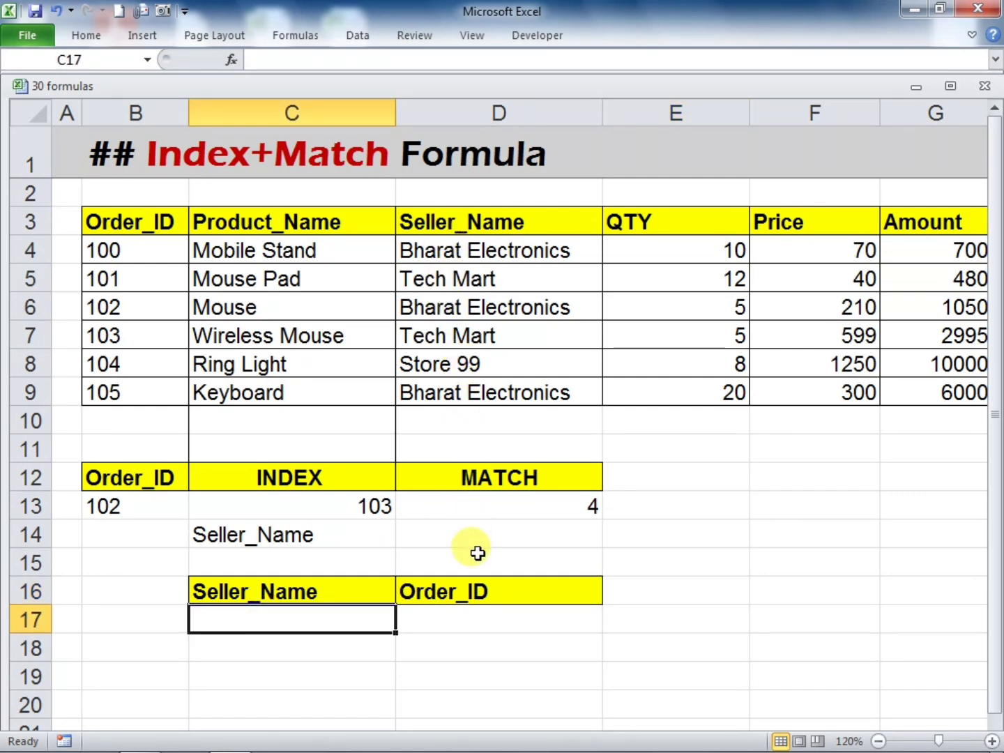
left_click(478, 617)
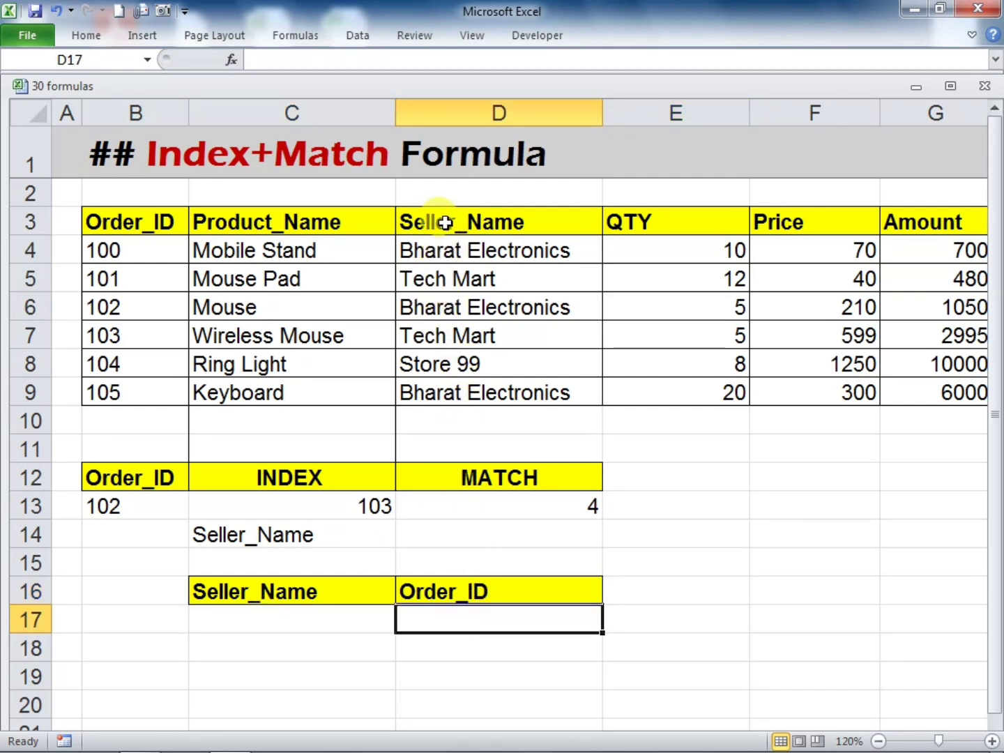
left_click_drag(446, 221, 476, 392)
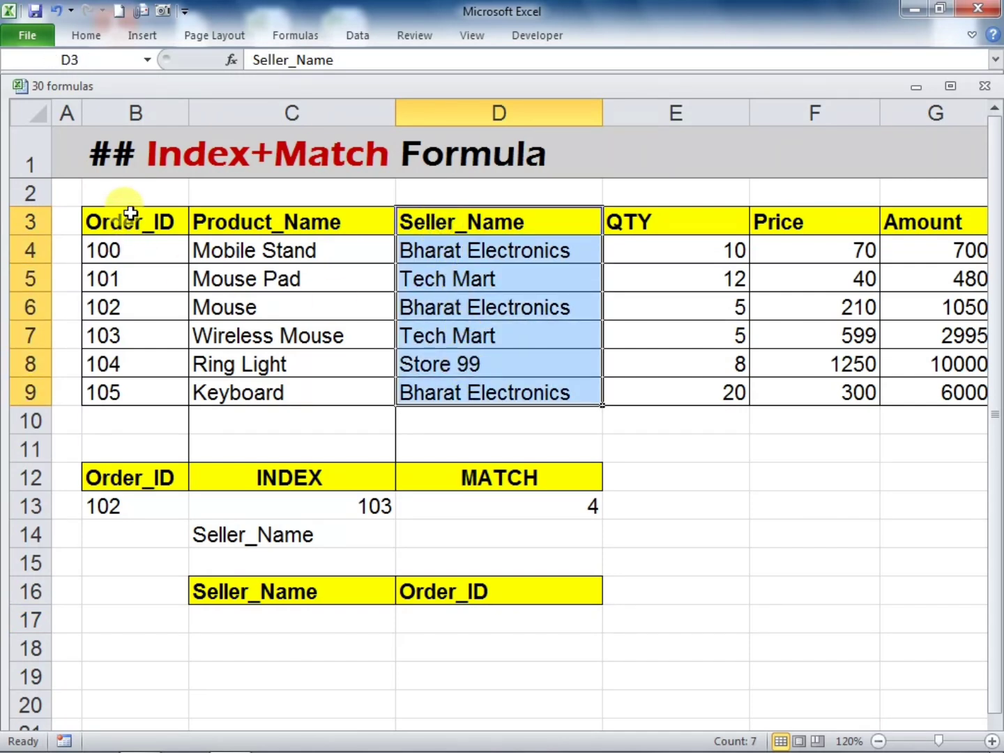
left_click_drag(129, 221, 167, 394)
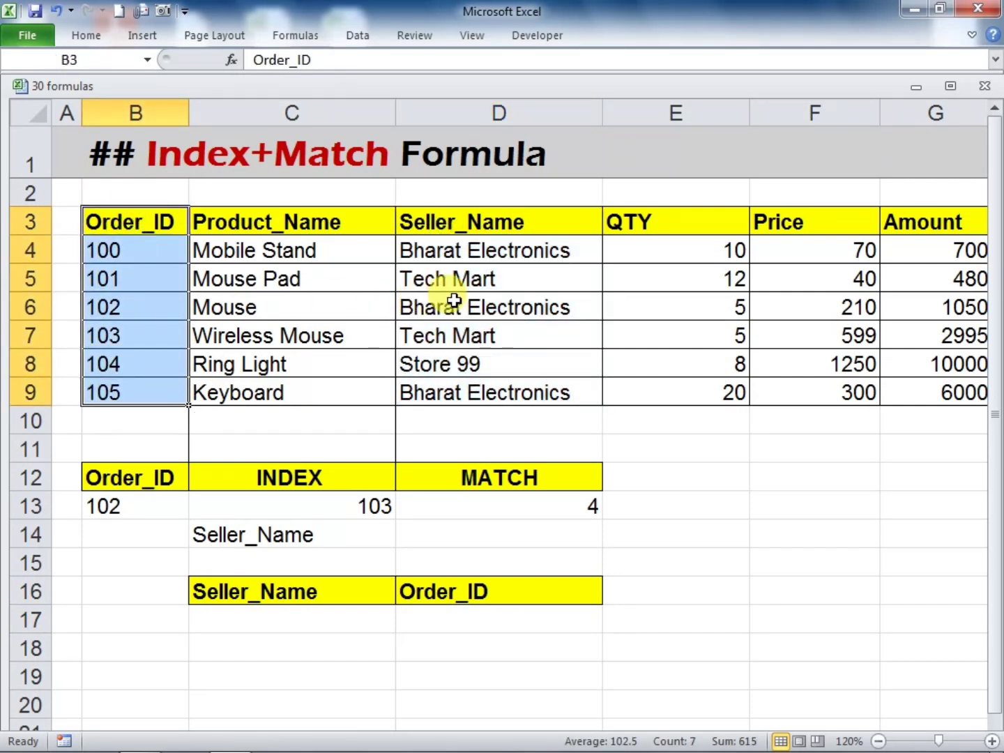
left_click_drag(450, 301, 139, 333)
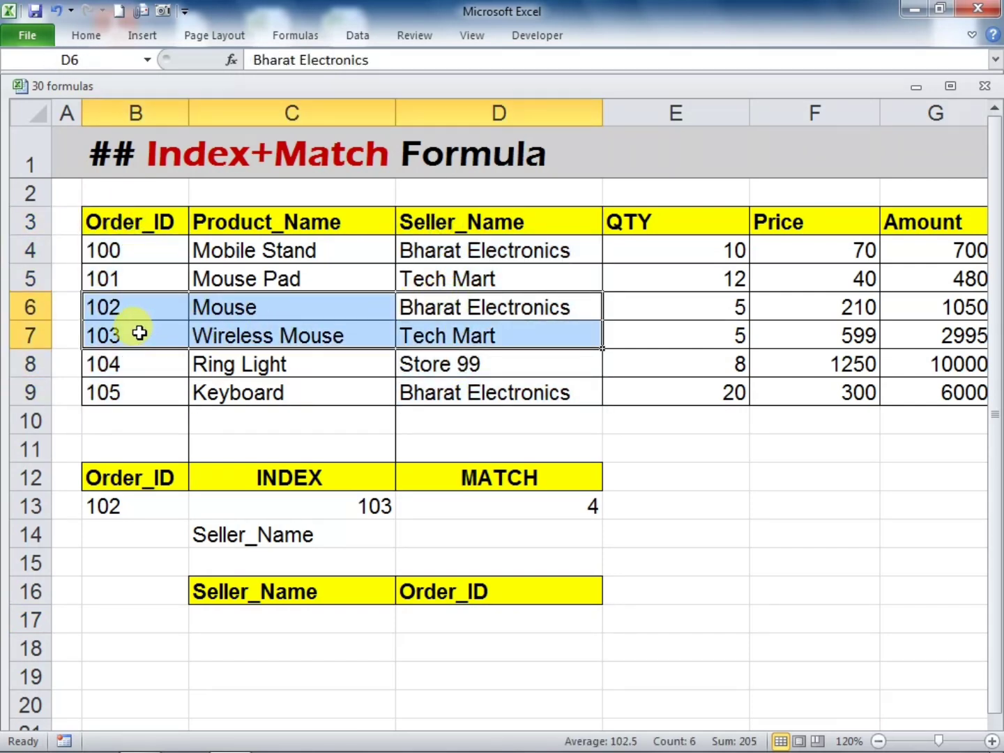
left_click(436, 624)
left_click(313, 617)
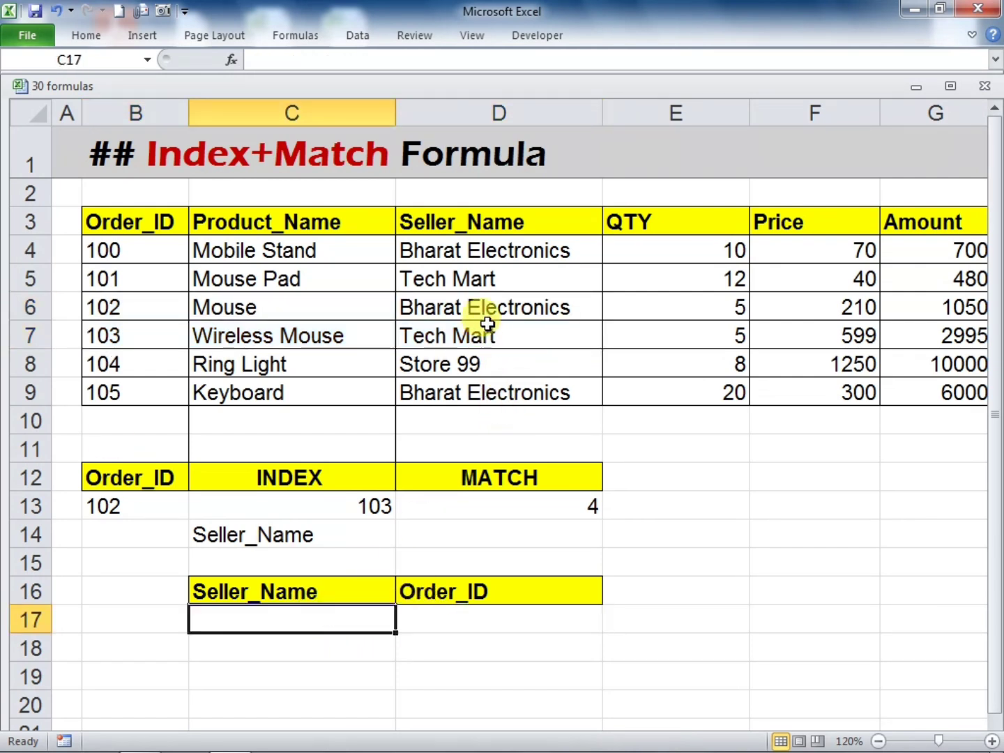
Copy the seller name Store 99 from D8 into cell C17 as the lookup value
left_click(481, 364)
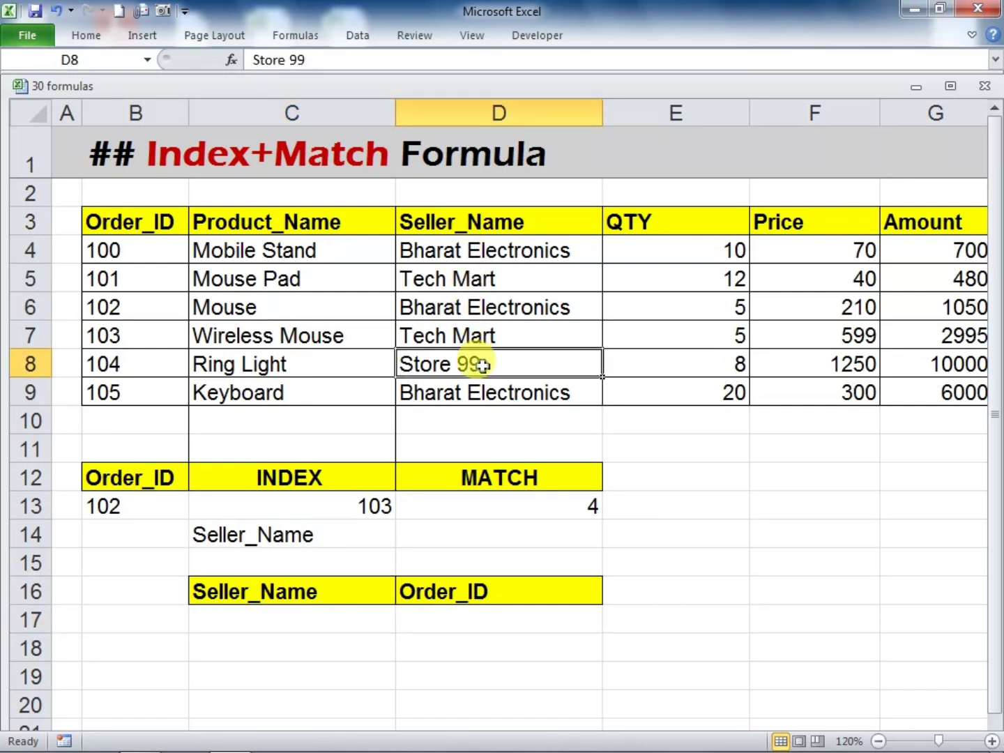
key("ctrl+c")
left_click(327, 620)
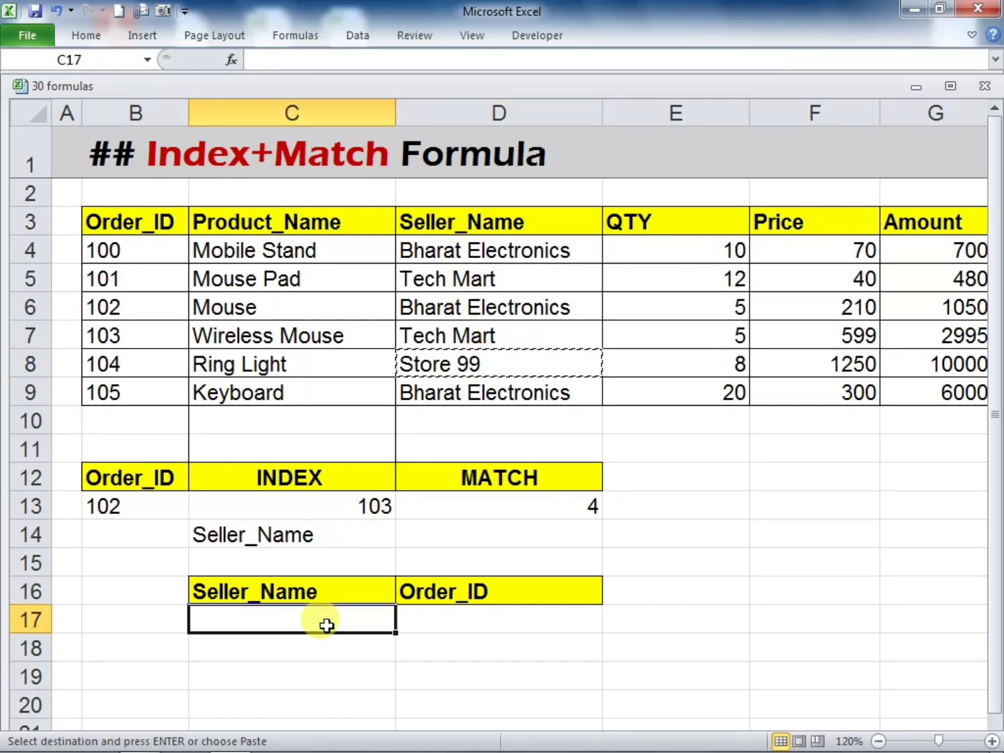
key("ctrl+v")
left_click(570, 639)
left_click(285, 621)
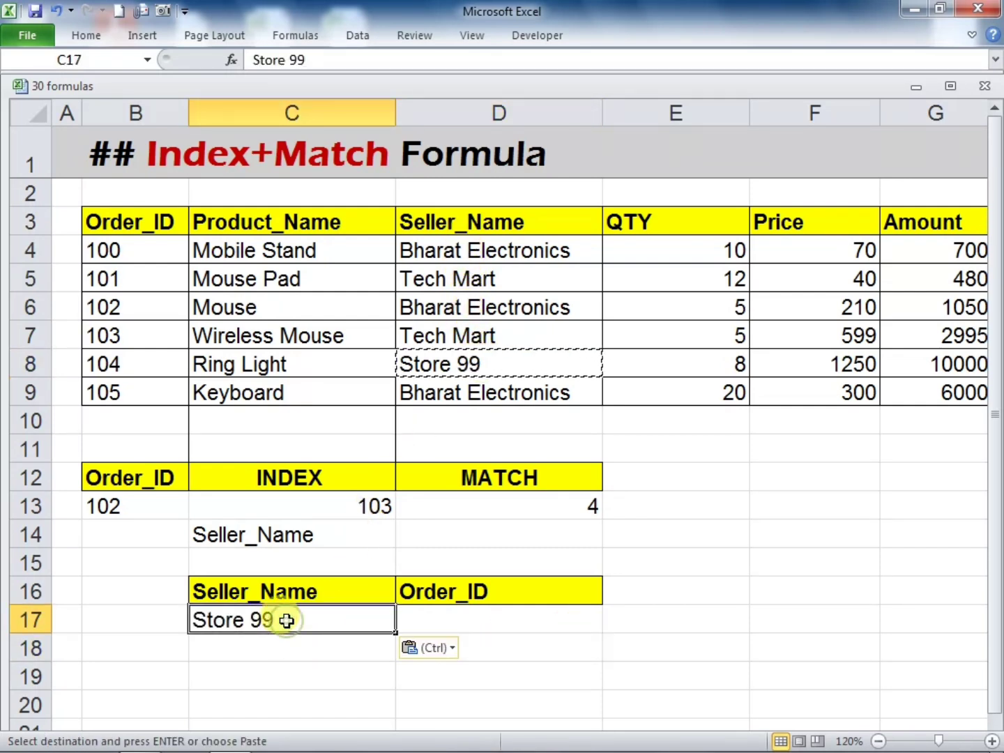
Begin an INDEX formula in D17 with the Order_ID range B3:B9 as its array
left_click(436, 620)
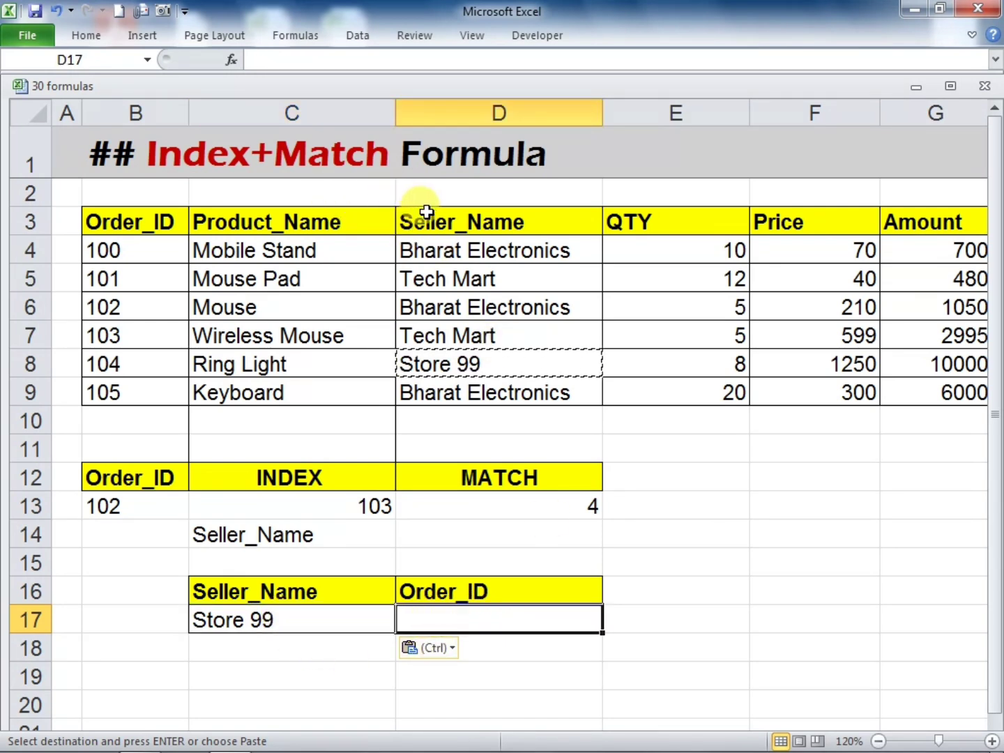
key("Escape")
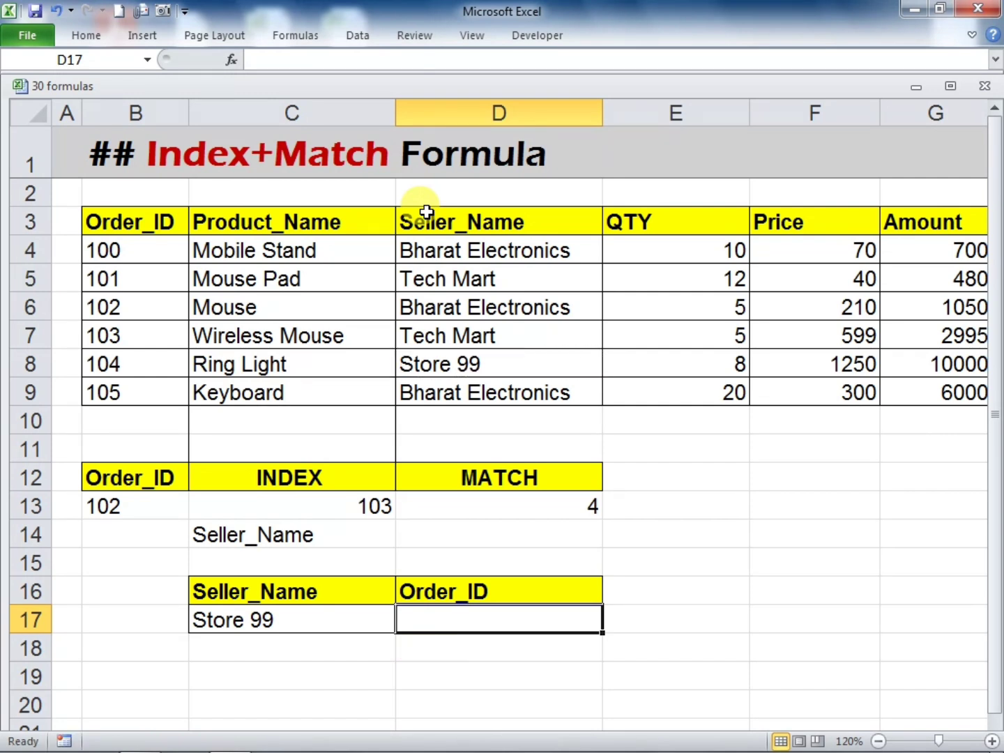
type("=IND")
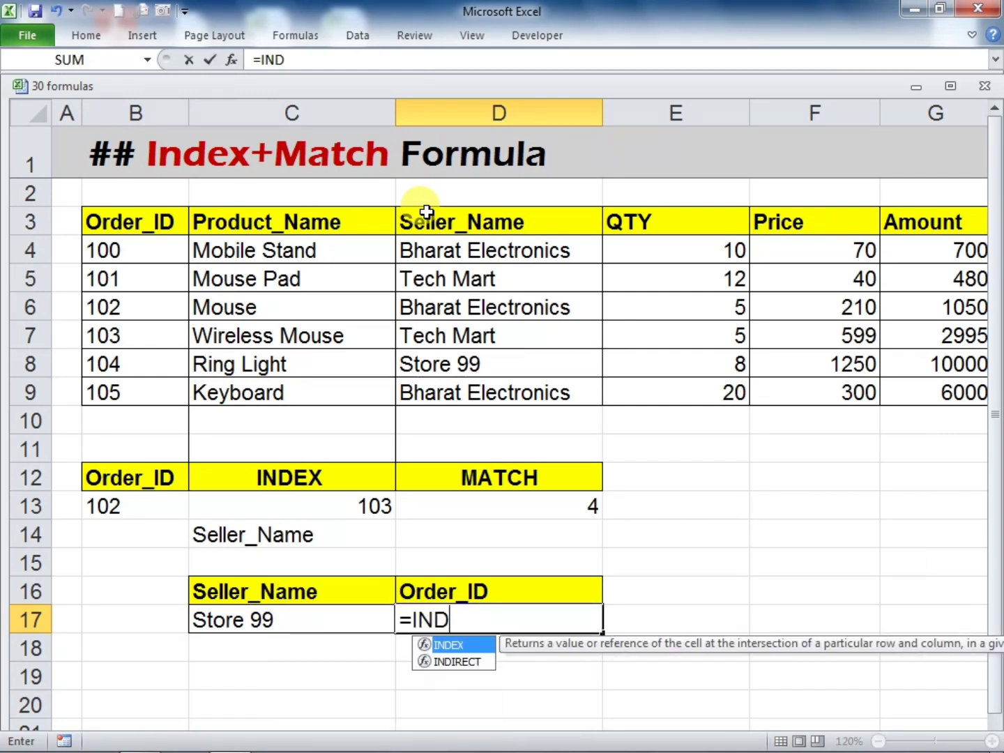
type("EX(")
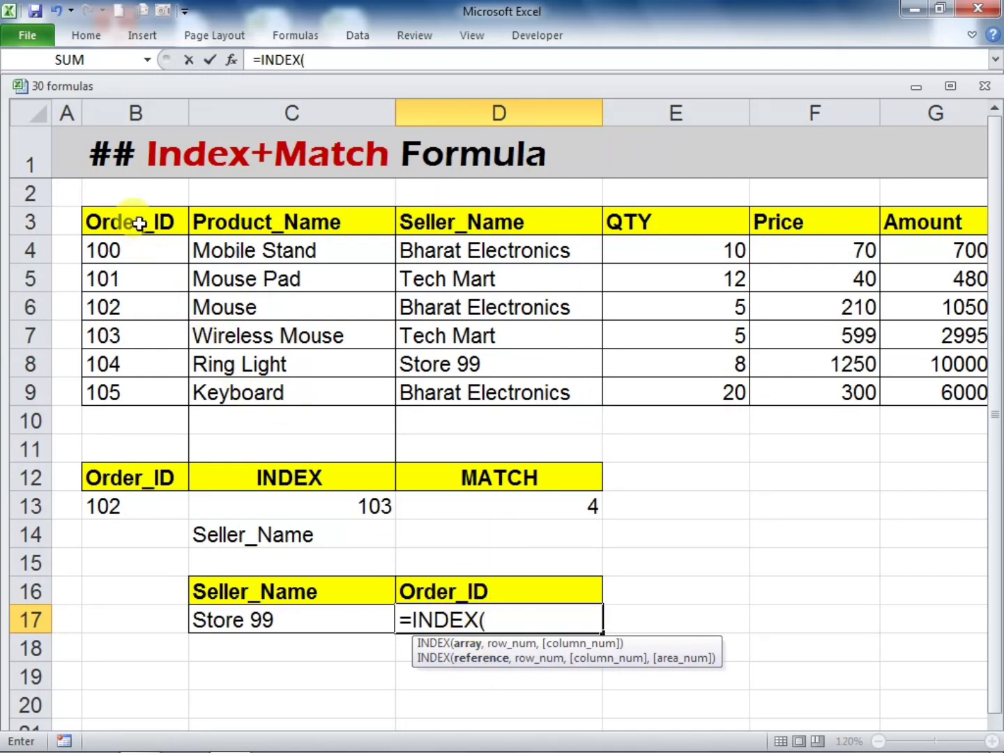
left_click_drag(139, 223, 163, 393)
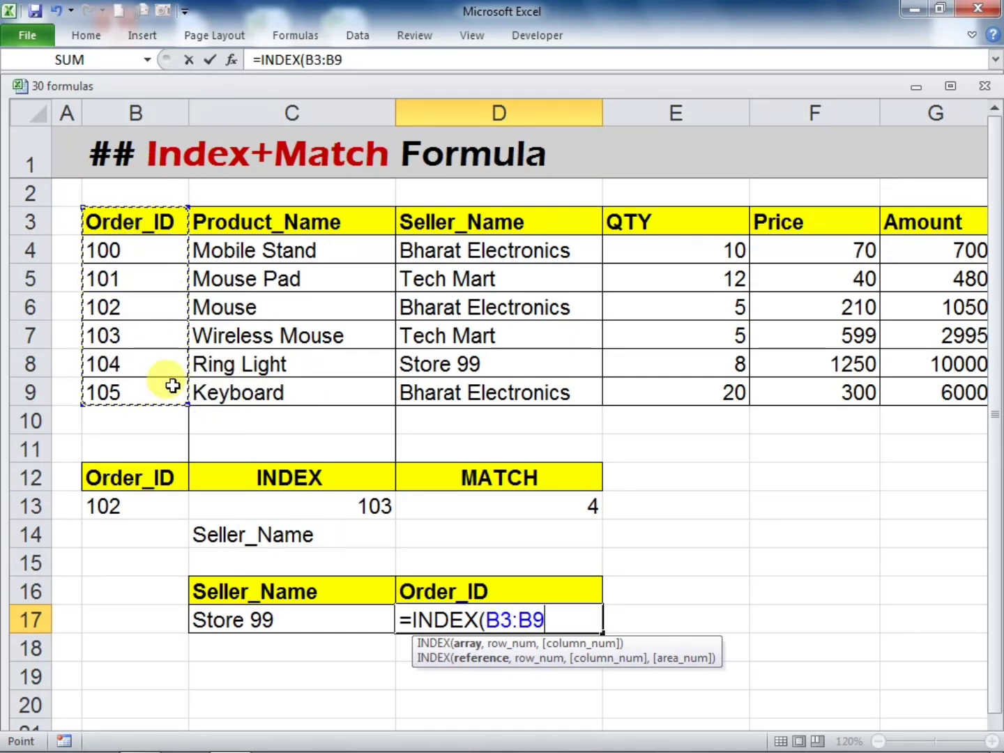
type(",")
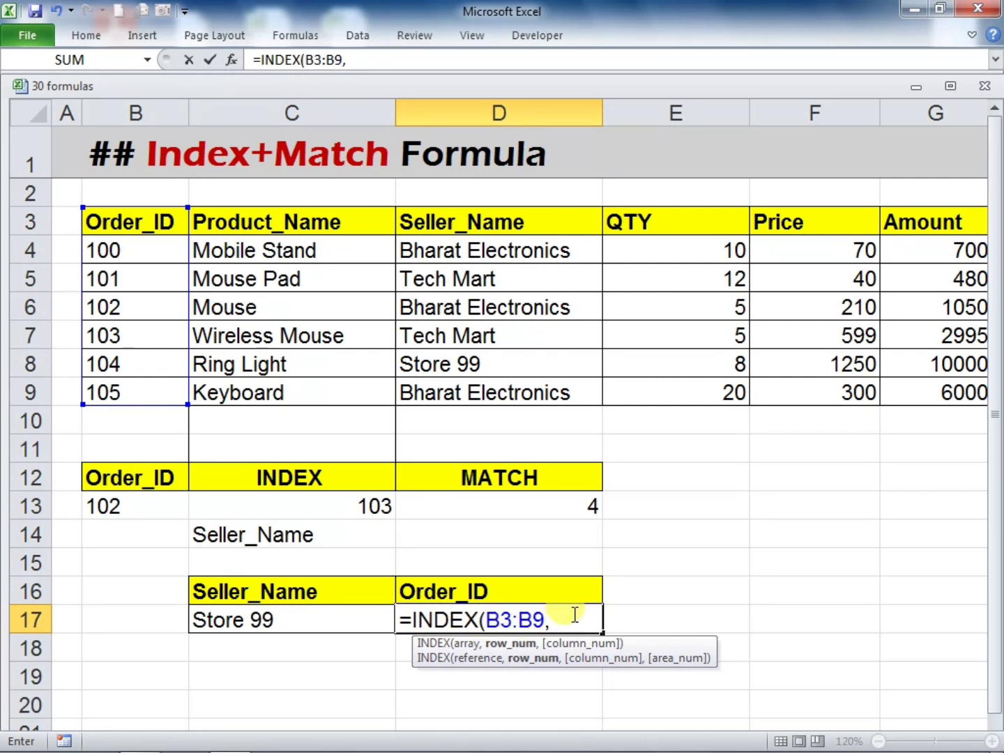
Complete the D17 formula with an exact MATCH of C17 in the Seller_Name range D3:D9 as the row number
type("MAT")
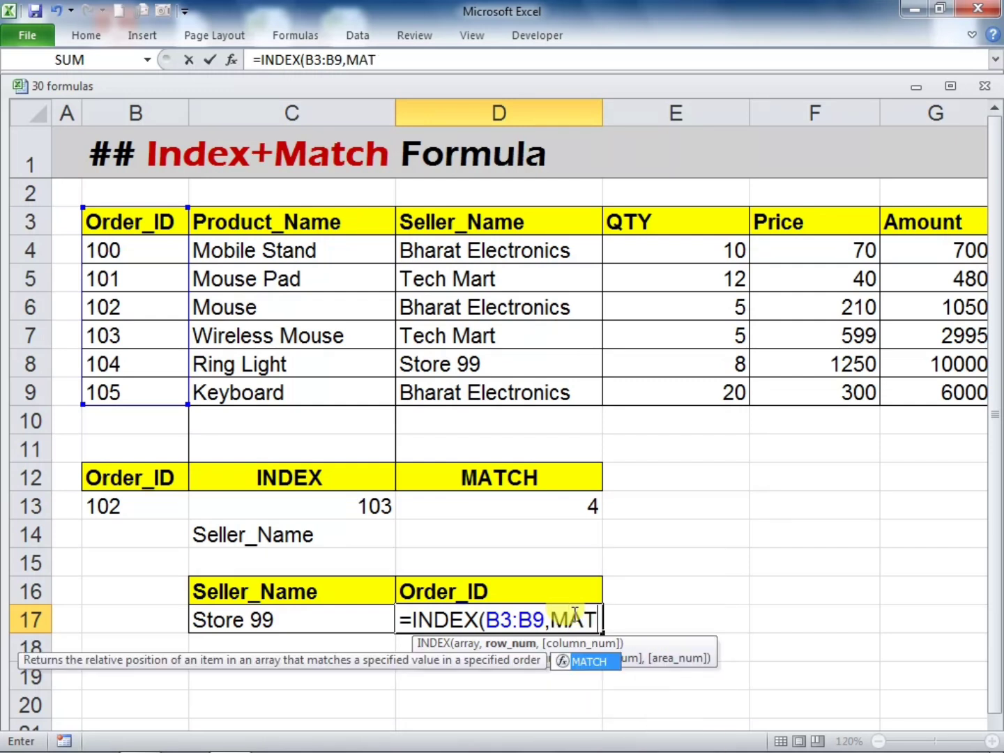
type("CH(")
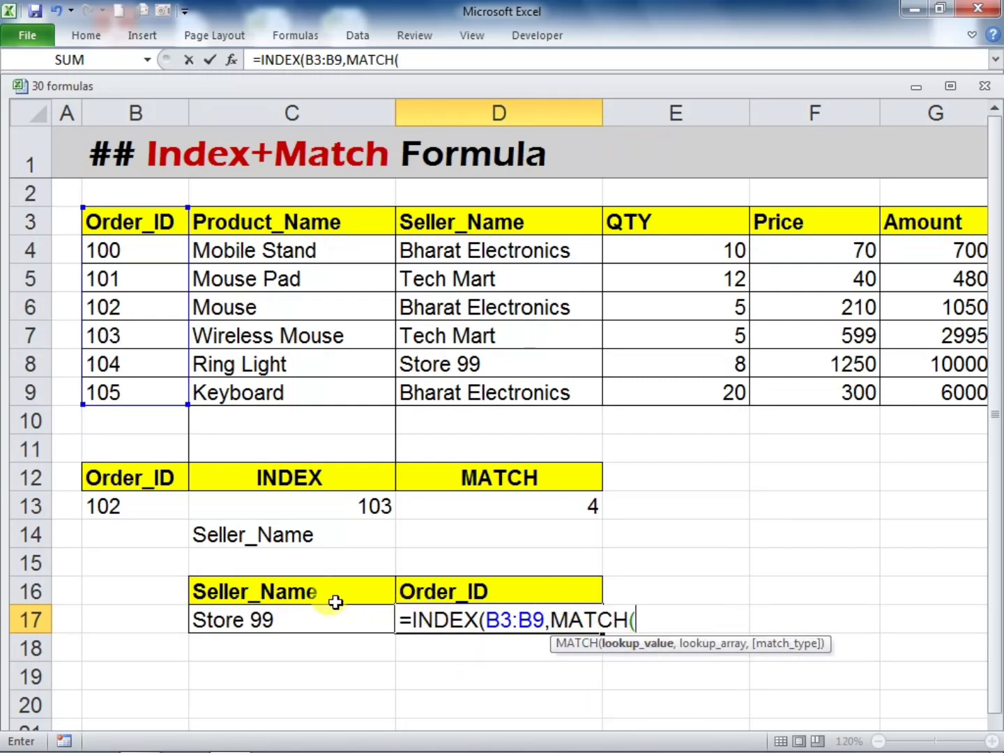
left_click(285, 620)
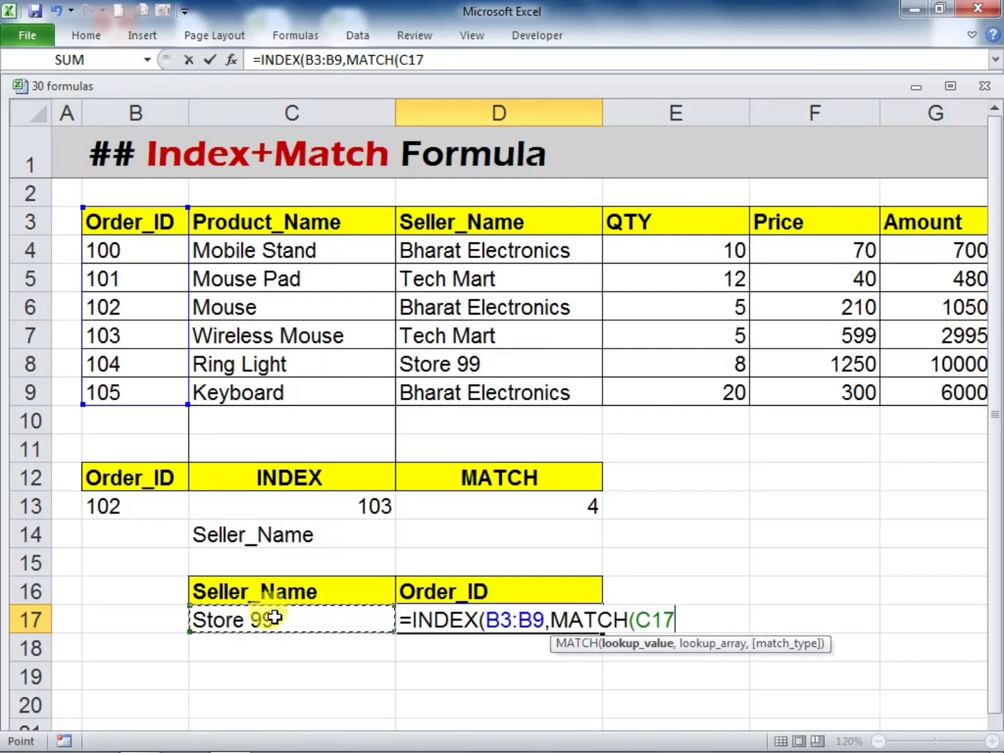
type(",")
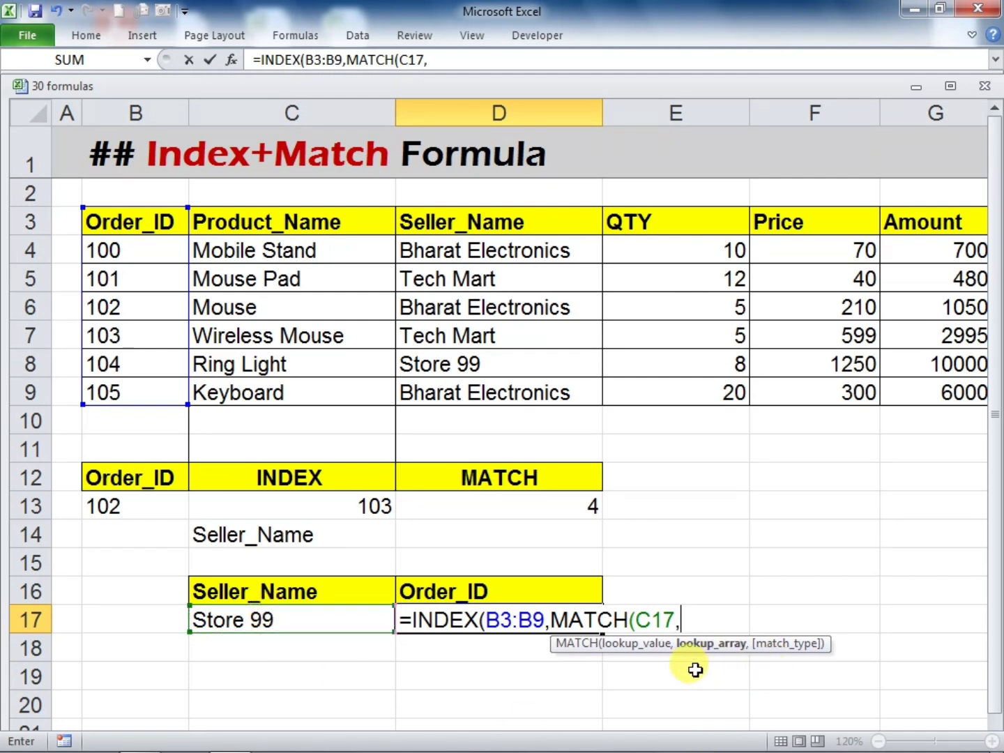
left_click_drag(471, 216, 474, 379)
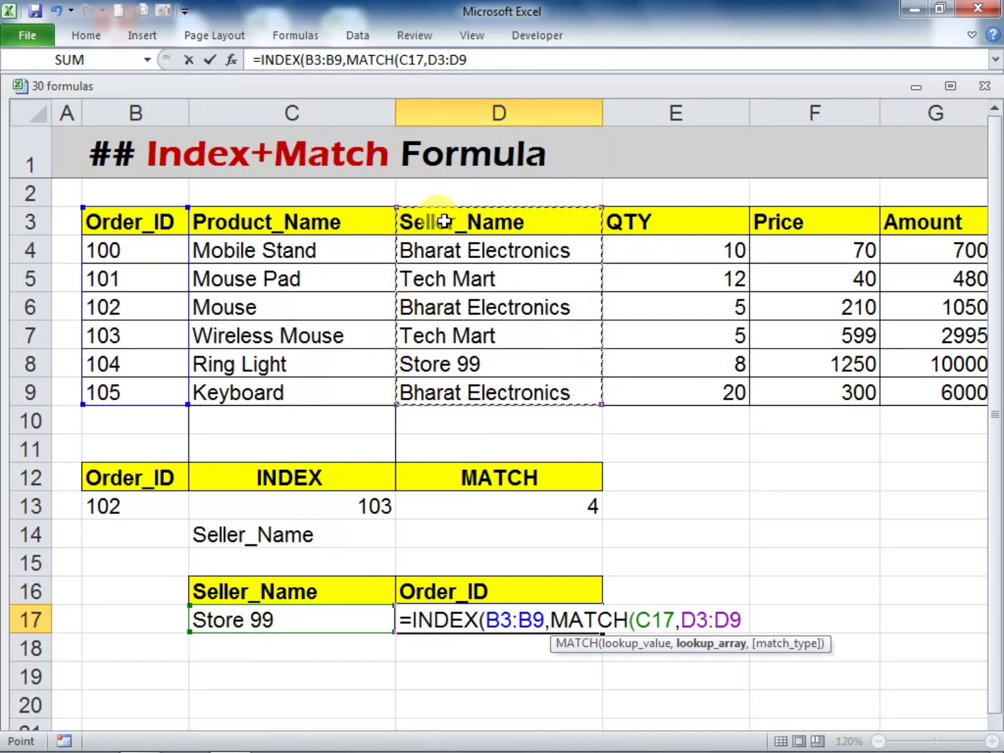
type(",")
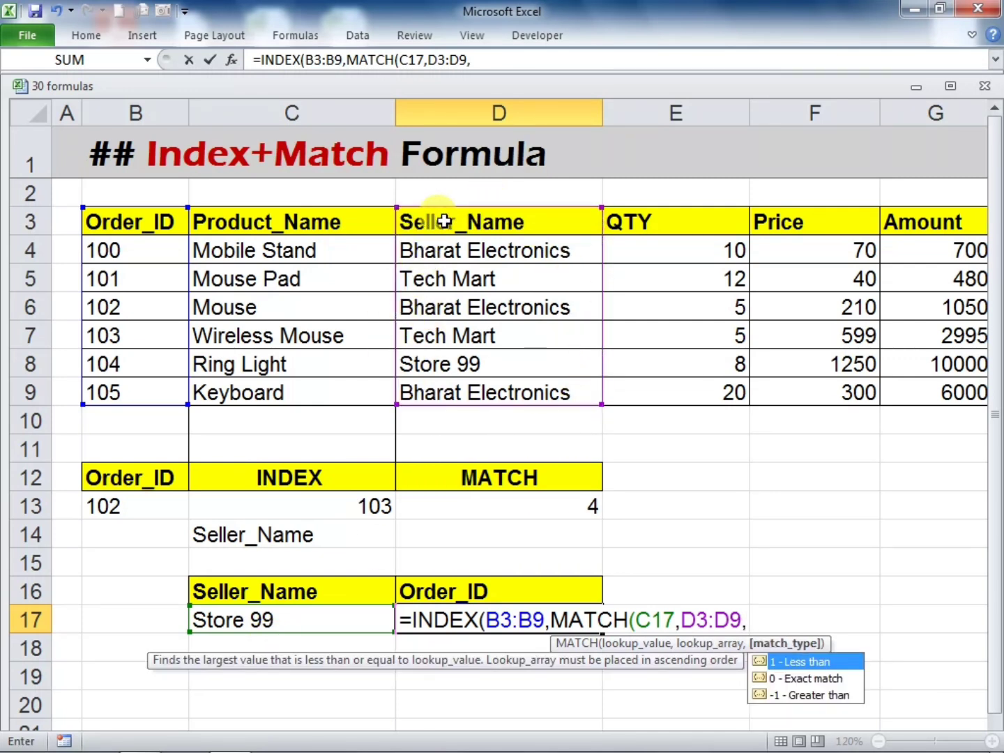
type("0)")
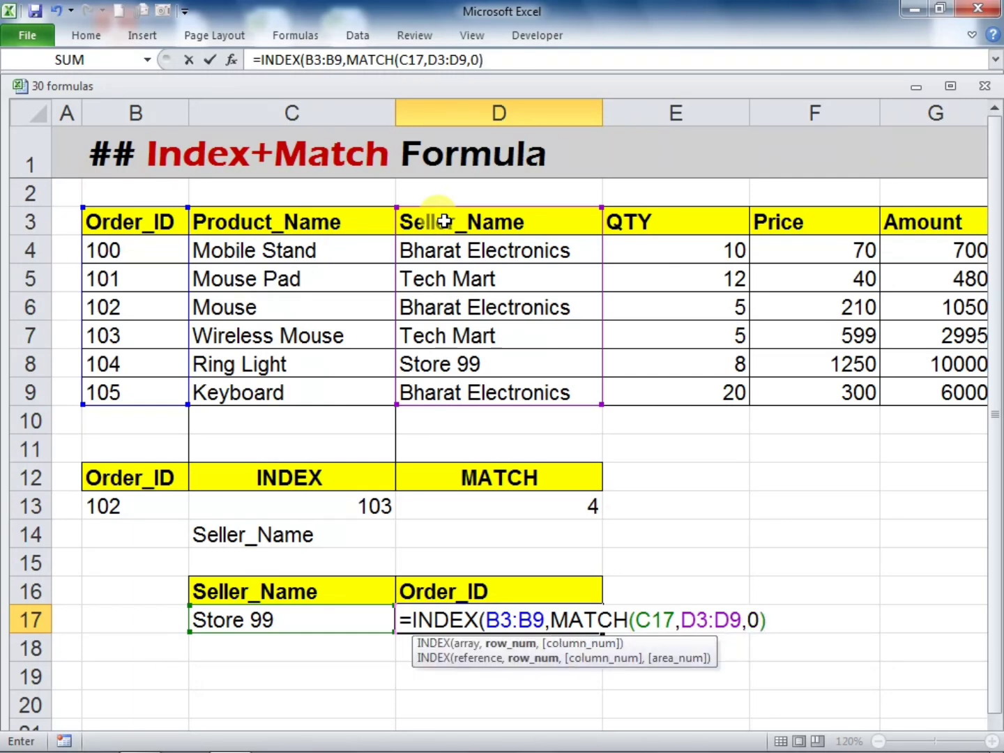
type(")")
key("Return")
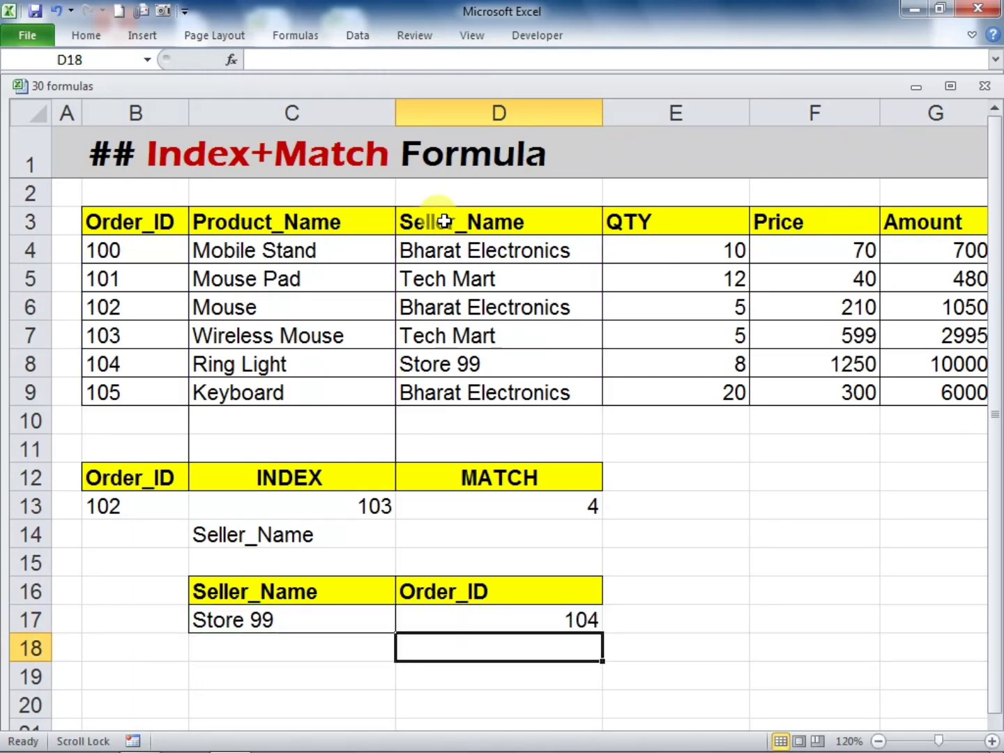
Compare the formula result in D17 and the seller in C17 with the source entries in D8 and B8
left_click(603, 618)
left_click_drag(603, 619, 540, 618)
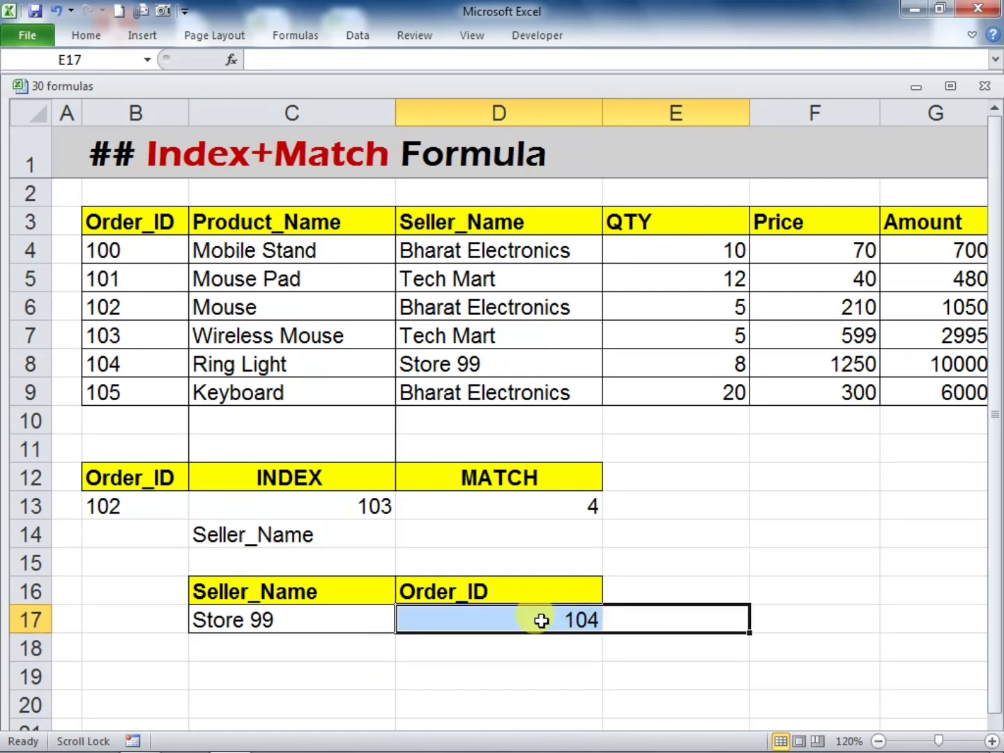
left_click(542, 619)
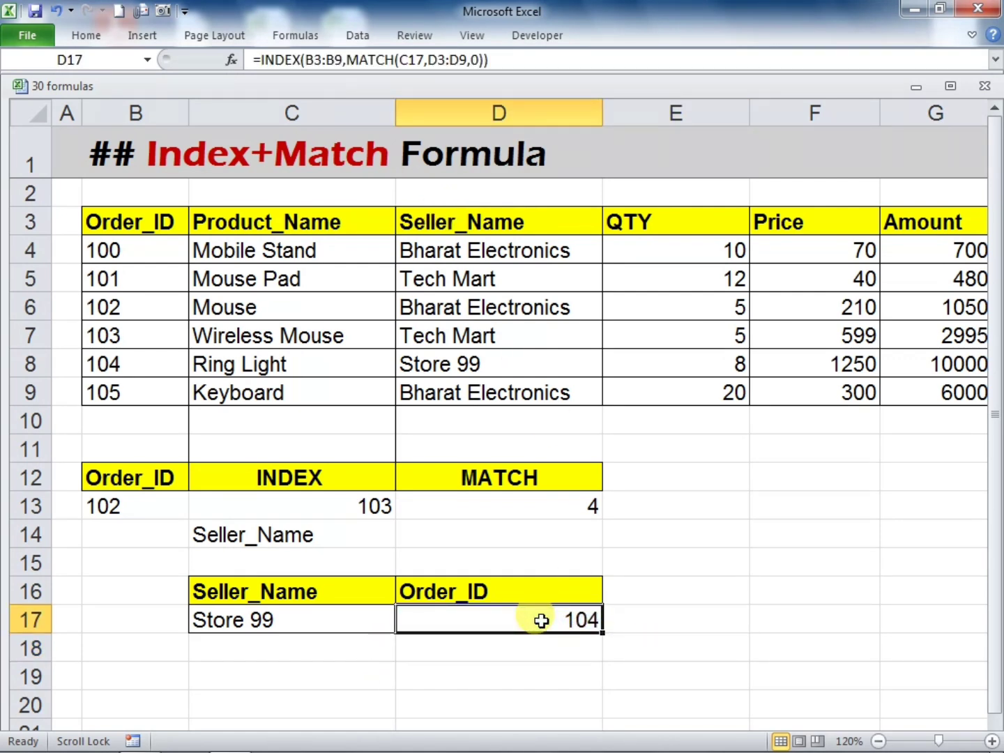
left_click(290, 619)
left_click(505, 362)
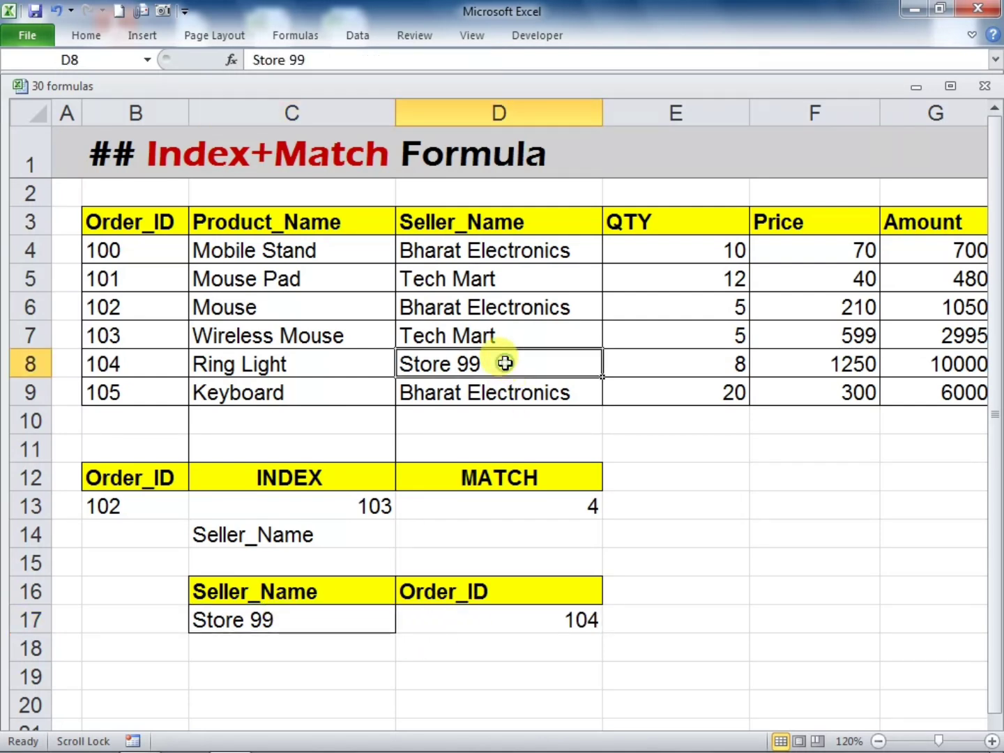
left_click(139, 361)
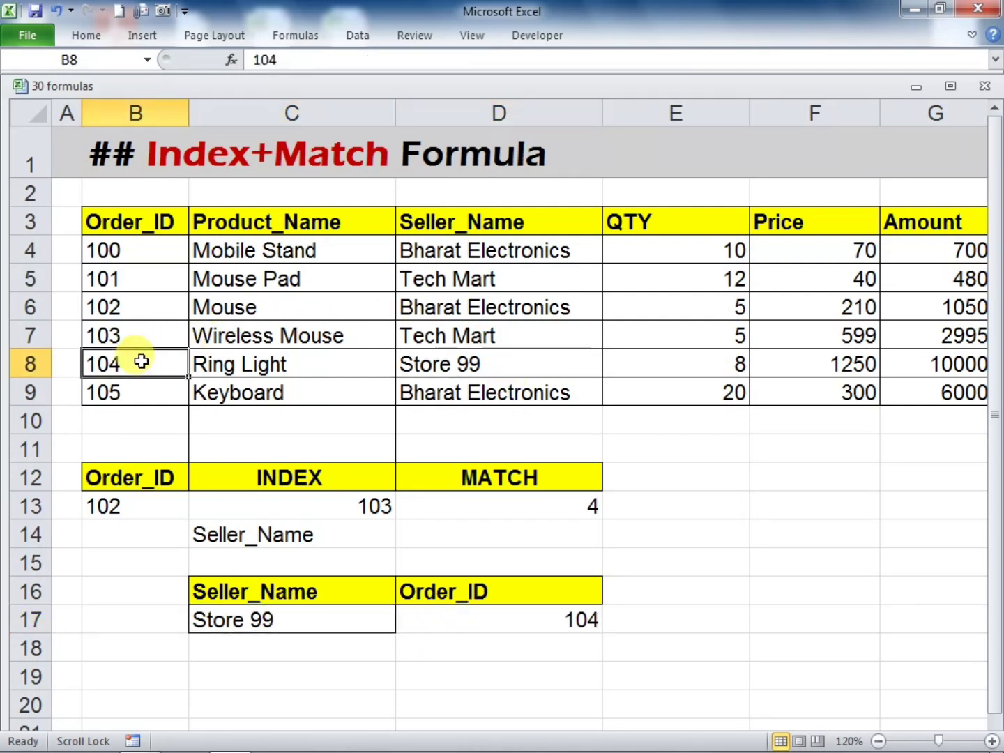
left_click(555, 619)
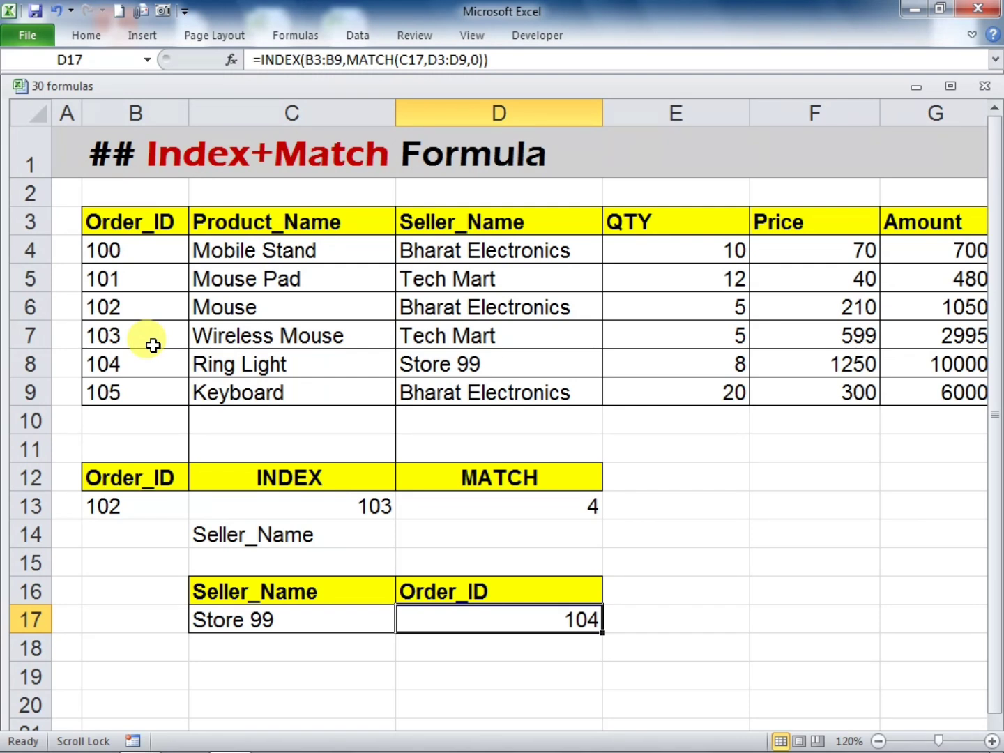
key("Up")
key("Up")
key("Right")
Delete rows 11 to 17 with the old lookup examples and fit the QTY column's width to its contents
left_click_drag(28, 447, 24, 624)
right_click(24, 506)
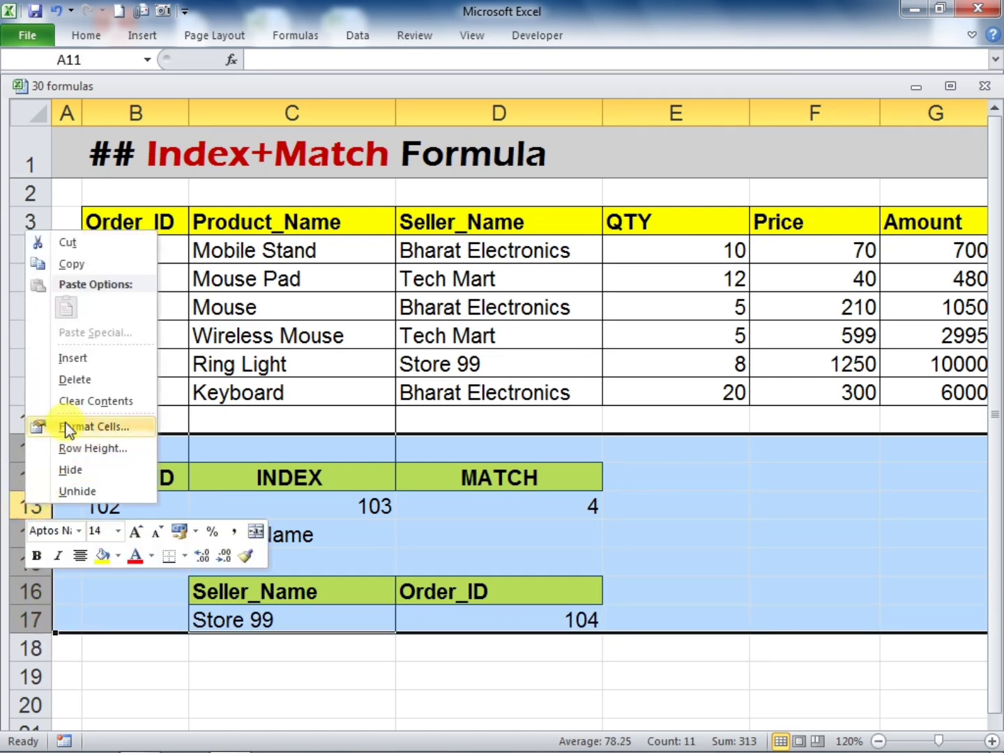
left_click(74, 380)
left_click(411, 562)
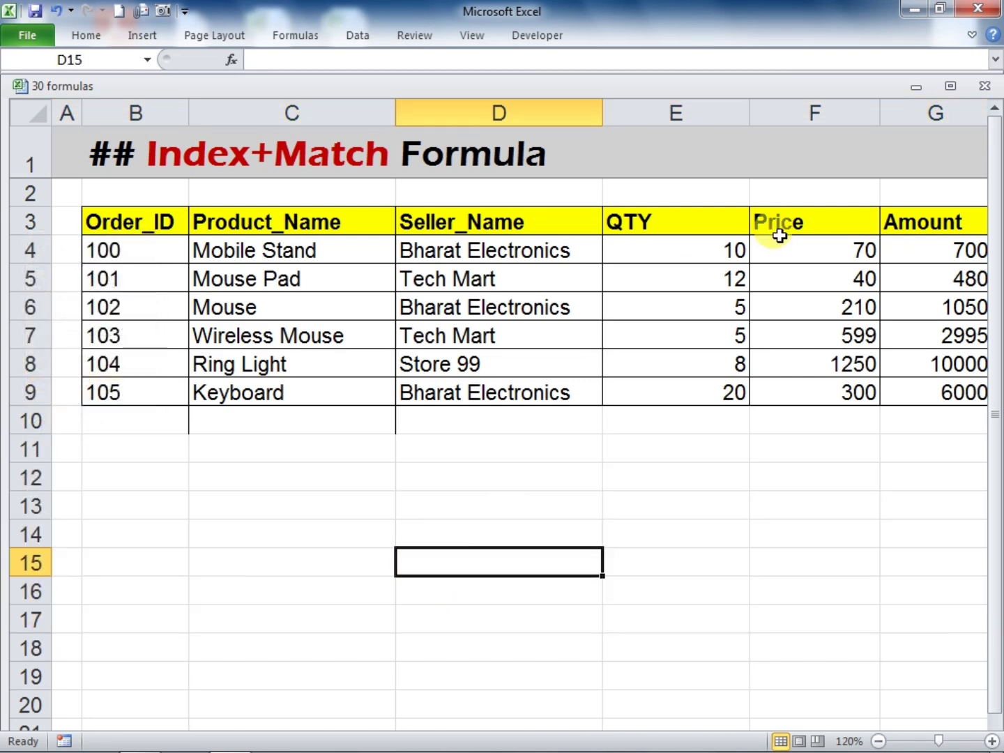
double_click(742, 107)
left_click(635, 480)
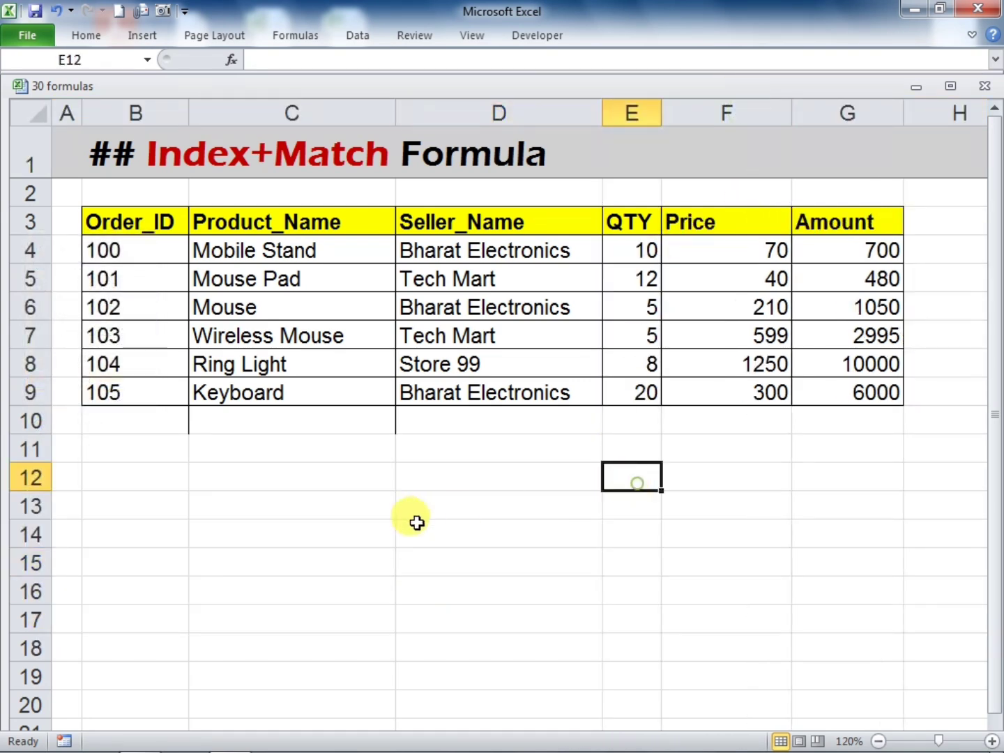
Copy the Order_ID header into C13 and the Seller_Name header into D13 for a new lookup table
left_click(119, 223)
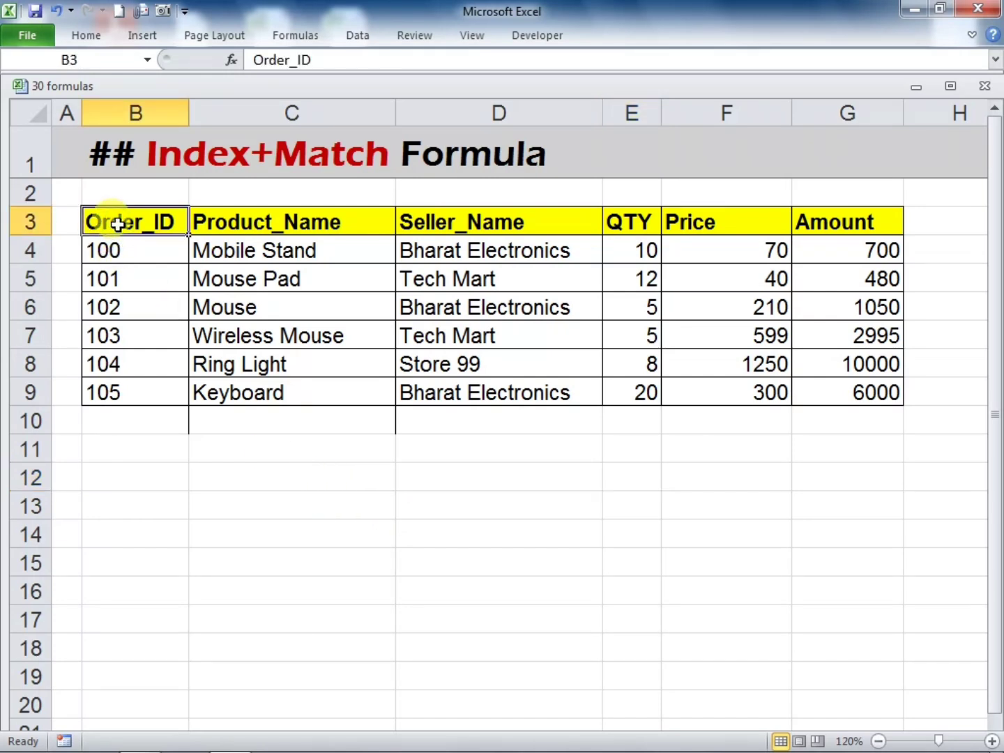
key("ctrl+c")
left_click(231, 500)
key("ctrl+v")
left_click(398, 577)
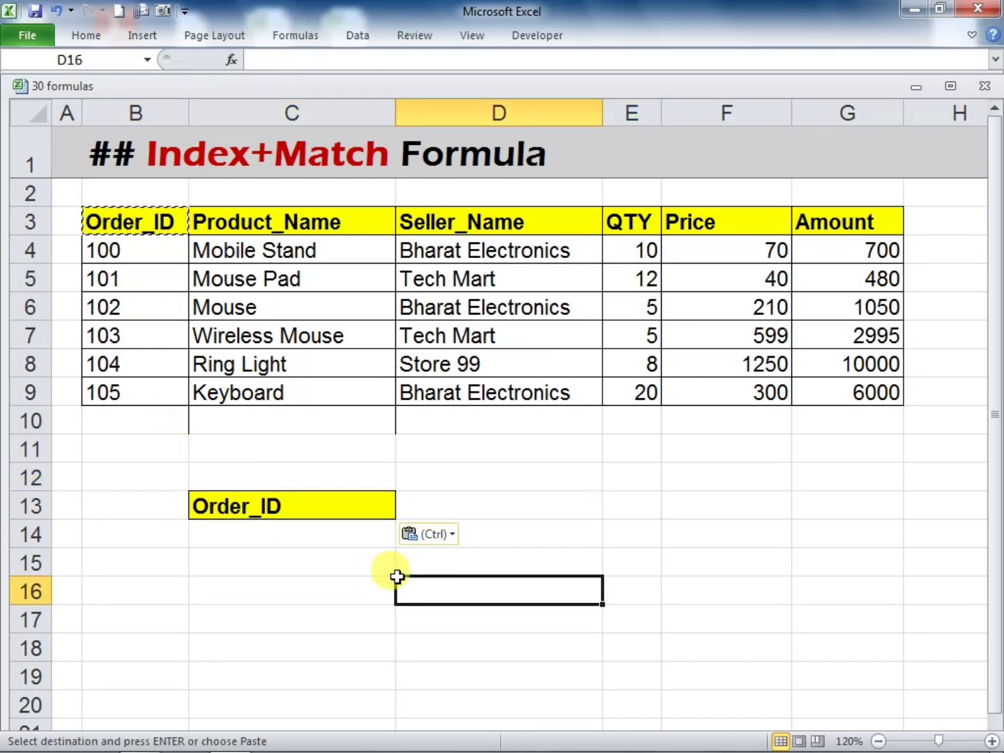
left_click(502, 223)
key("ctrl+c")
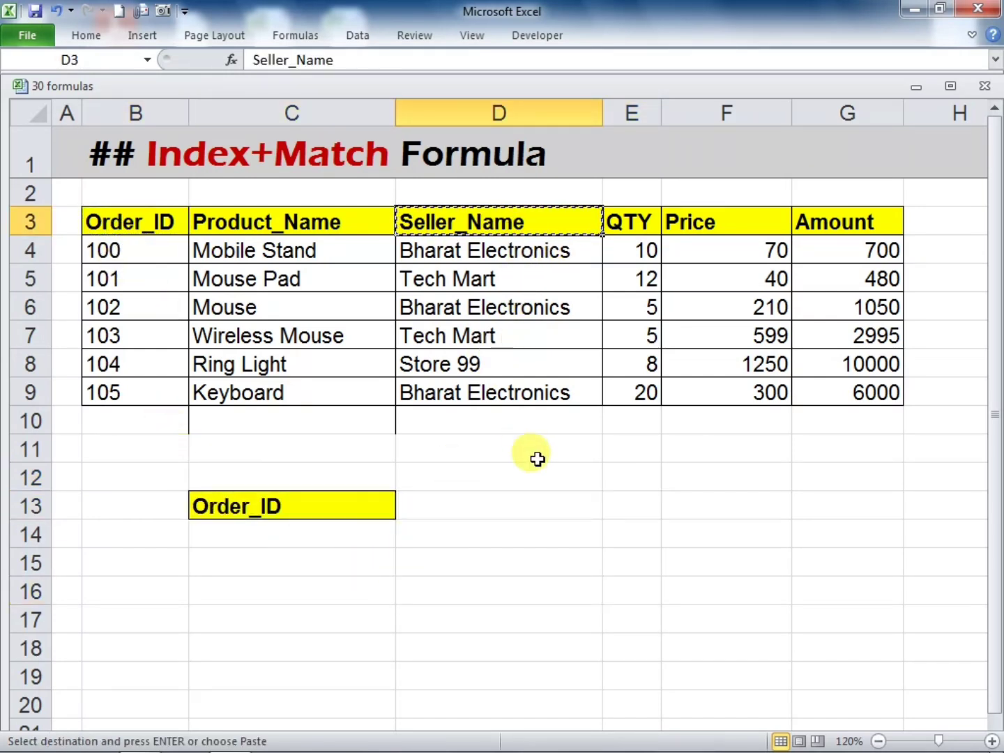
left_click(540, 506)
key("ctrl+v")
left_click(531, 582)
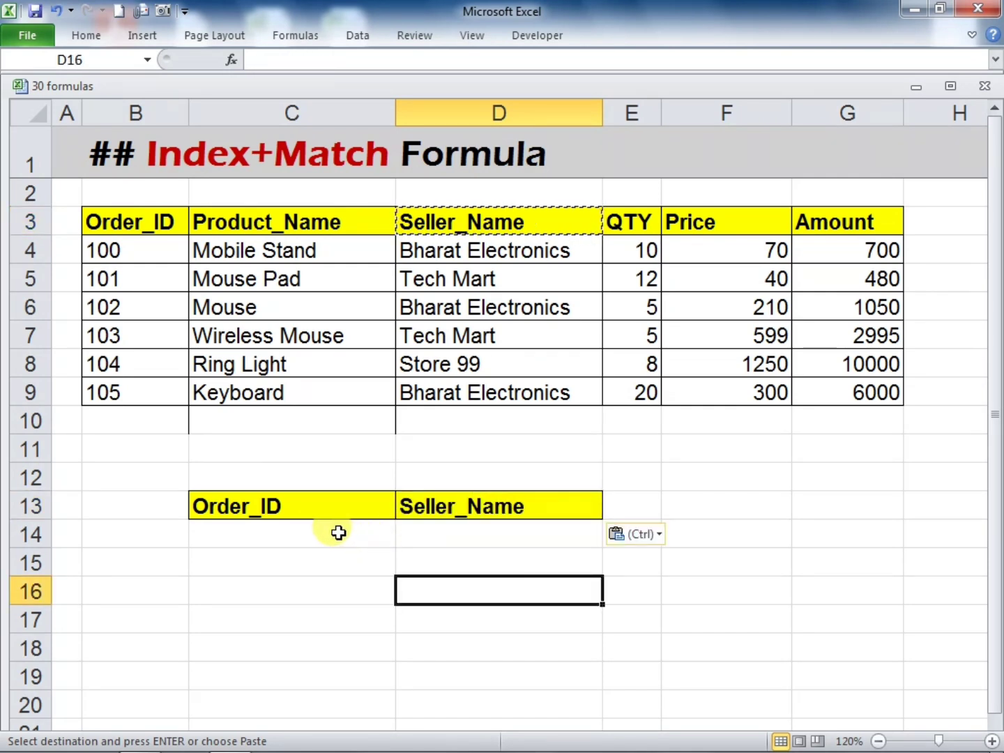
Enter the order ID of the Mouse row in C14 as the lookup value
left_click(288, 535)
type("102")
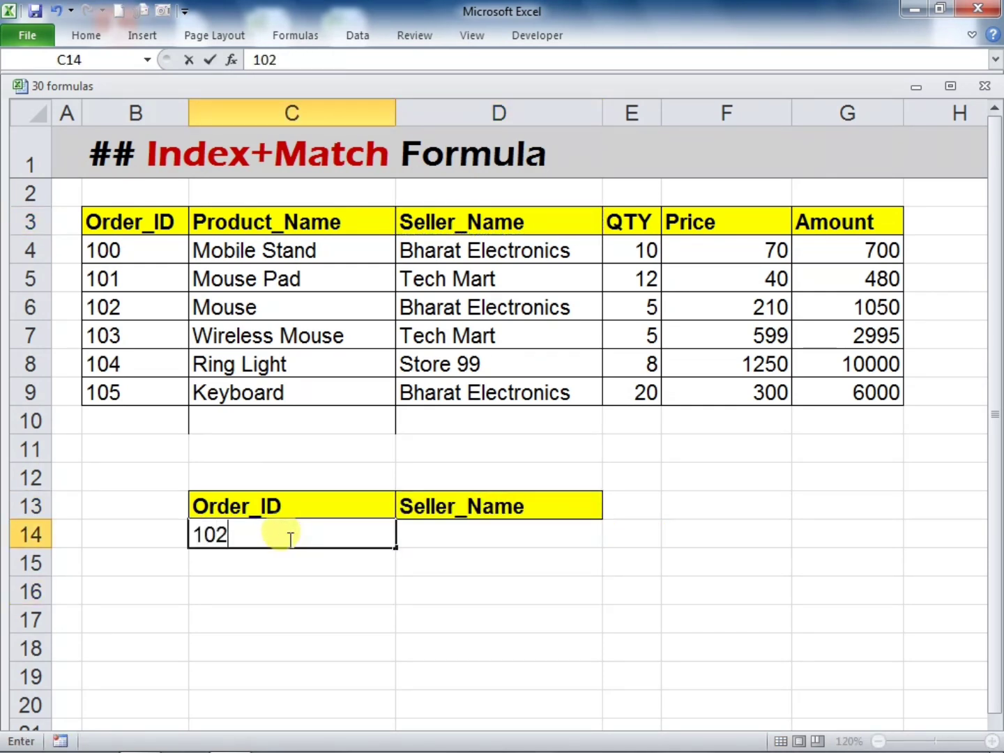
key("Return")
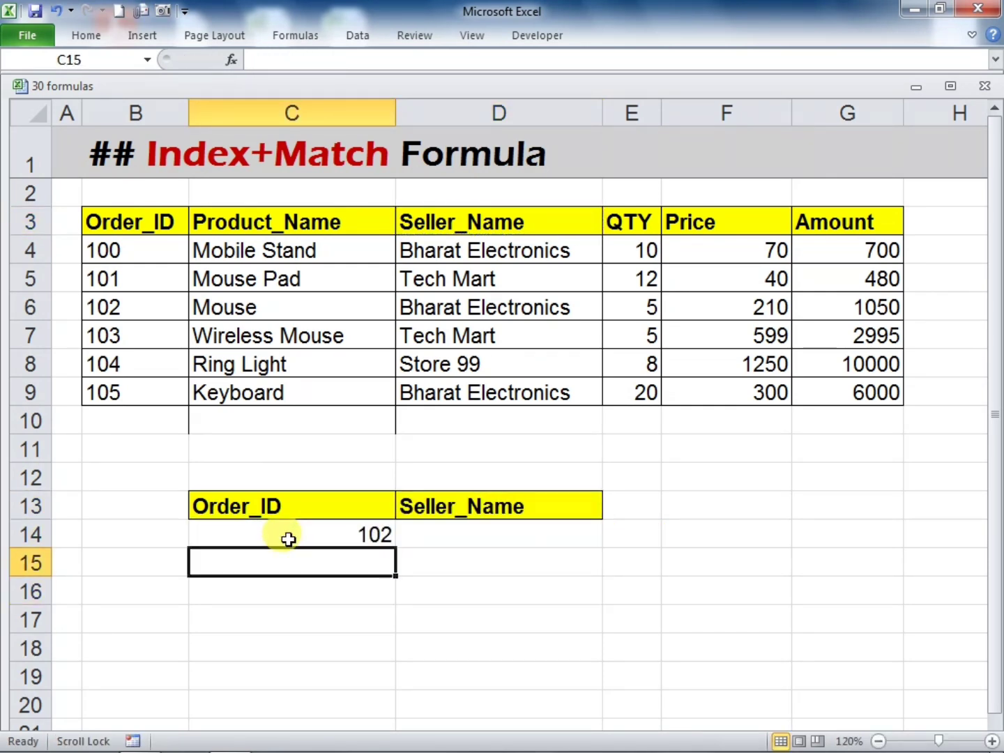
scroll(288, 538, "right", 2)
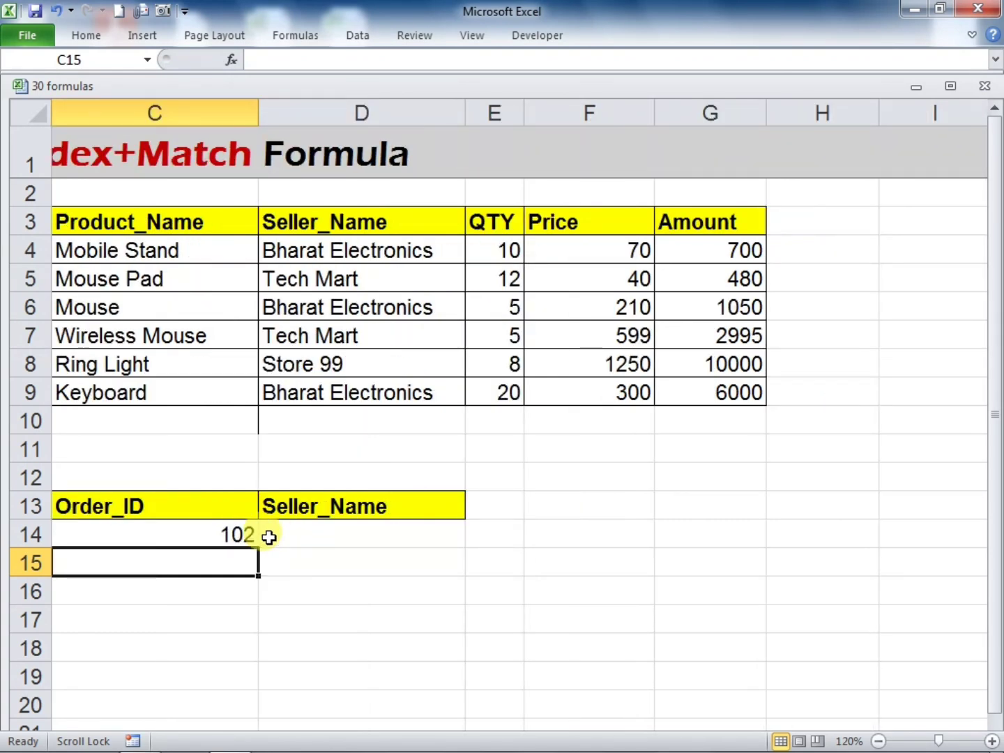
scroll(269, 537, "left", 2)
key("Down")
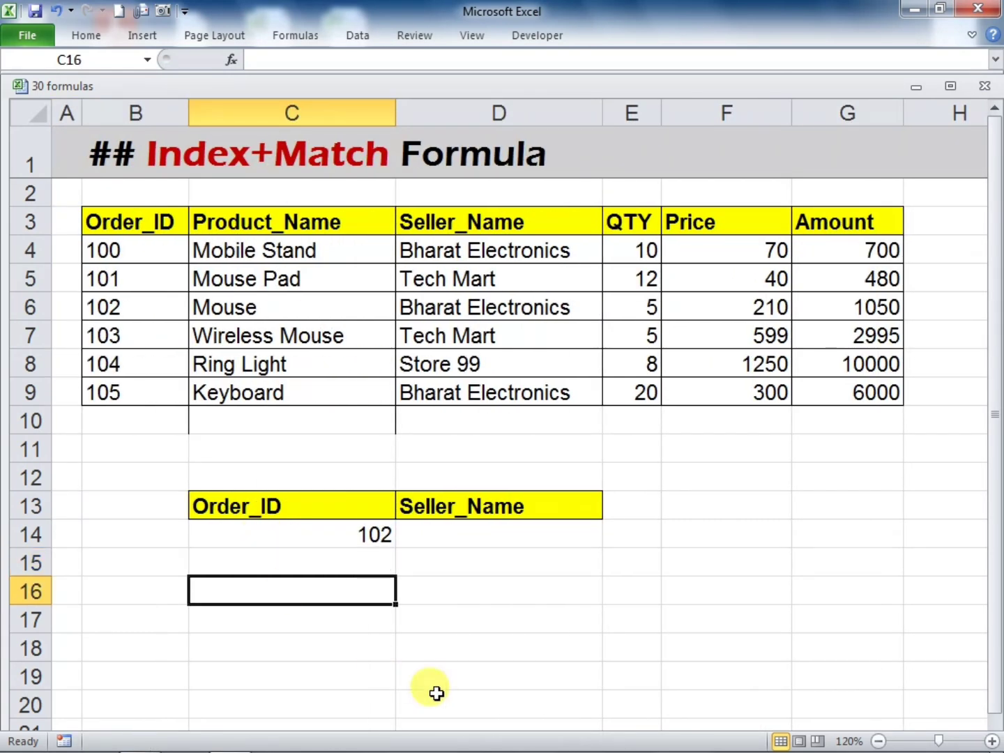
Begin an INDEX formula in D14 with the whole table B3:G9 as its array
left_click(449, 531)
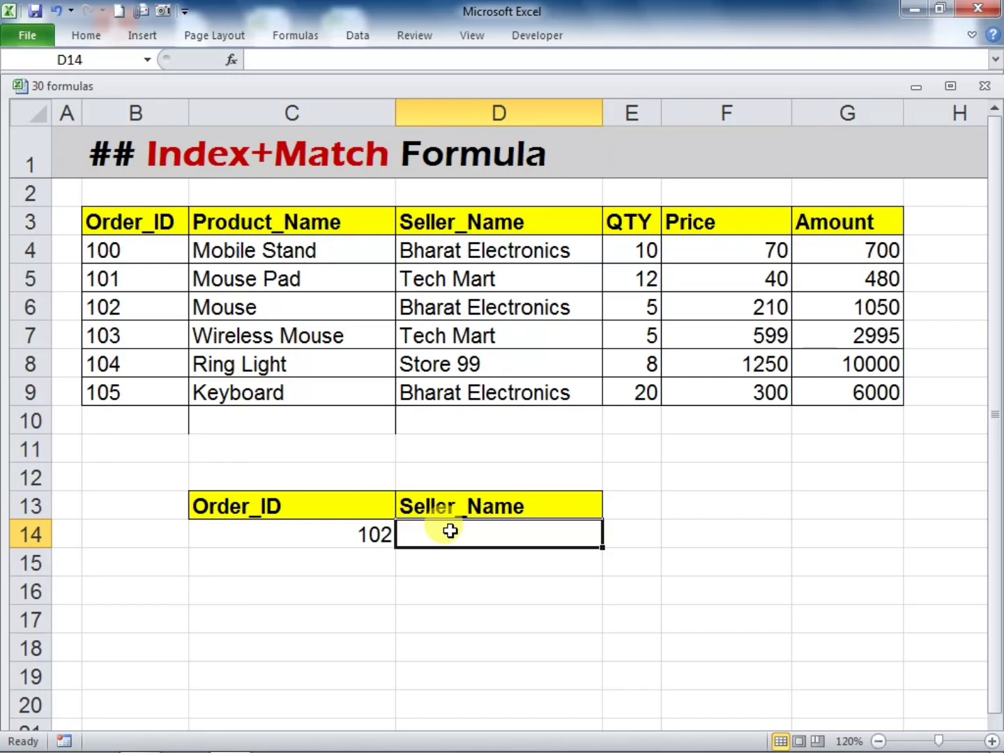
type("=IND")
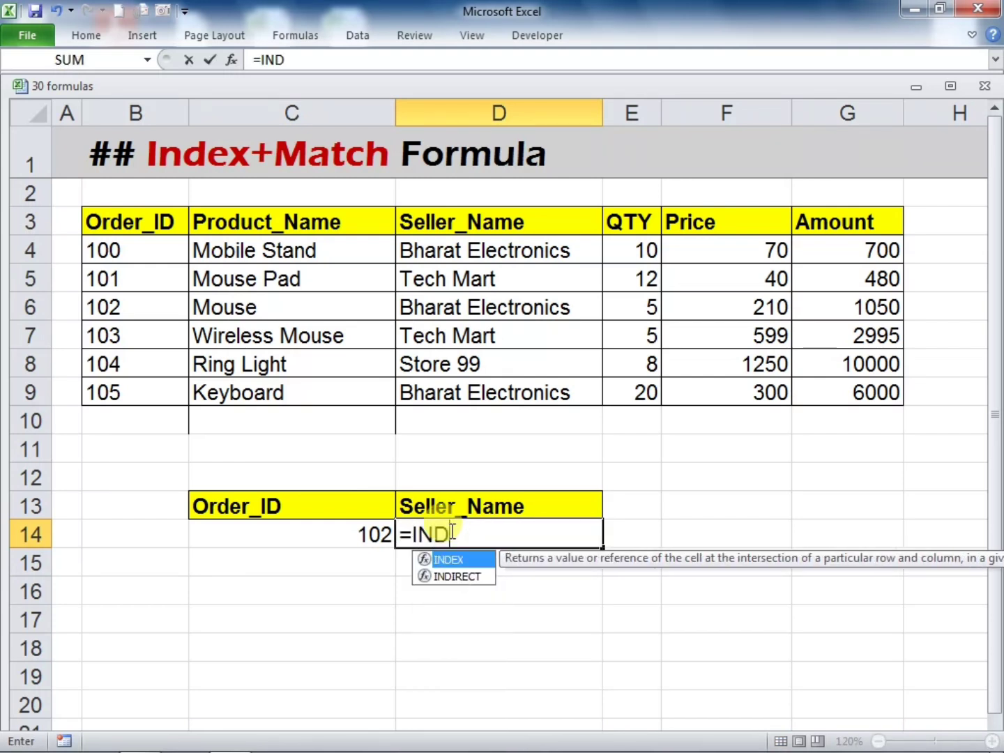
type("EX(")
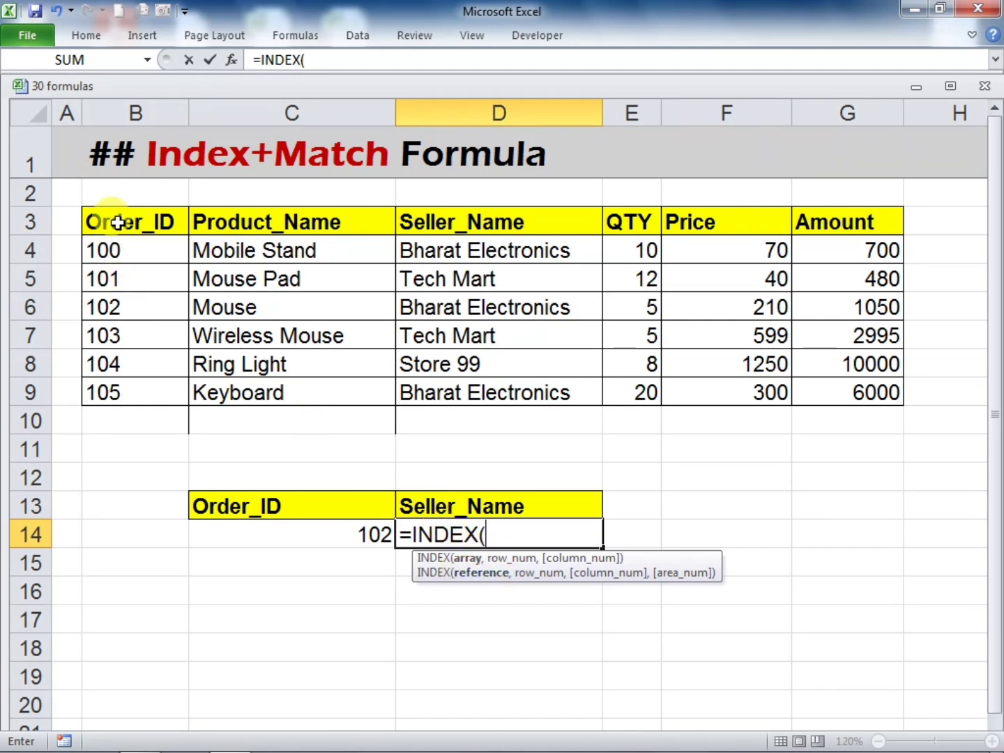
left_click_drag(117, 223, 812, 405)
type(",")
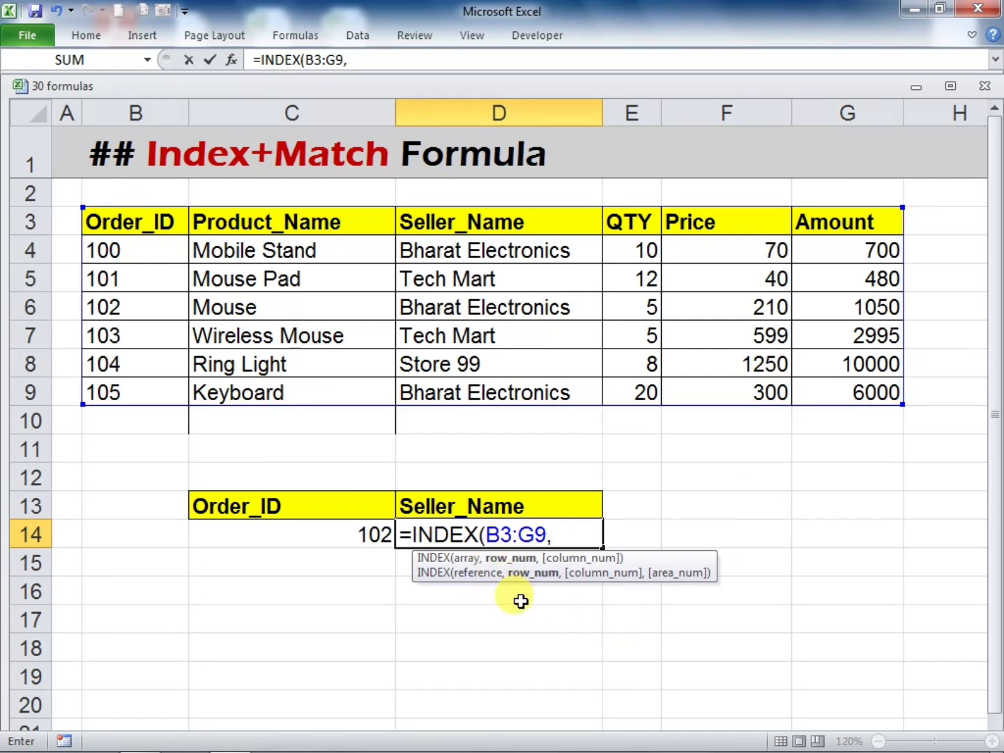
type("MATCH")
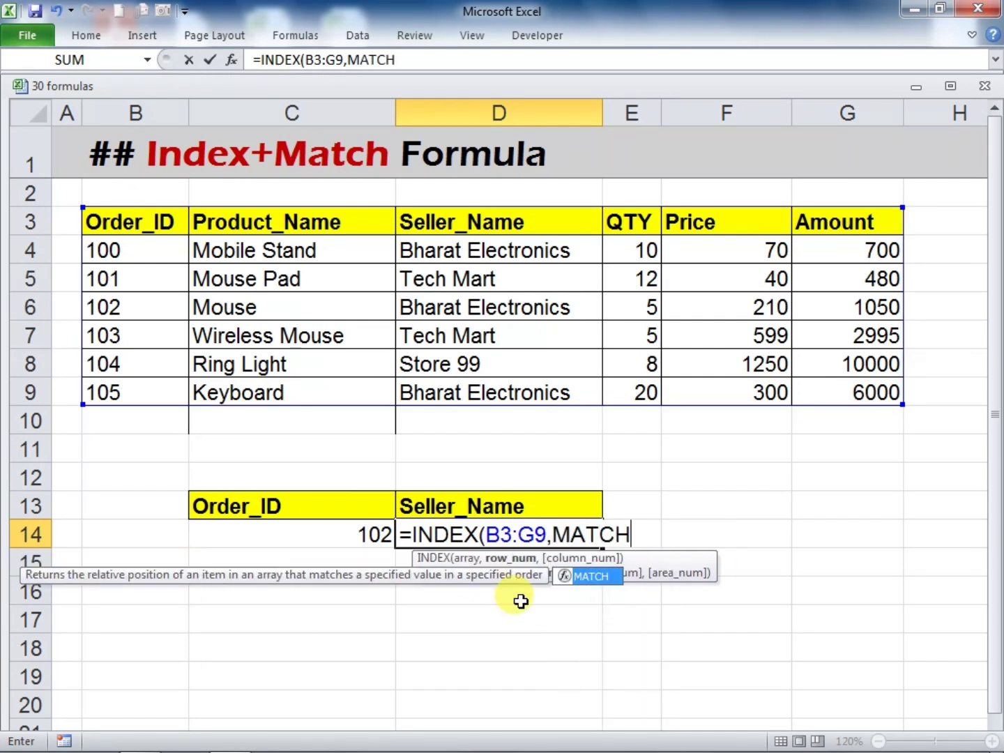
type("(")
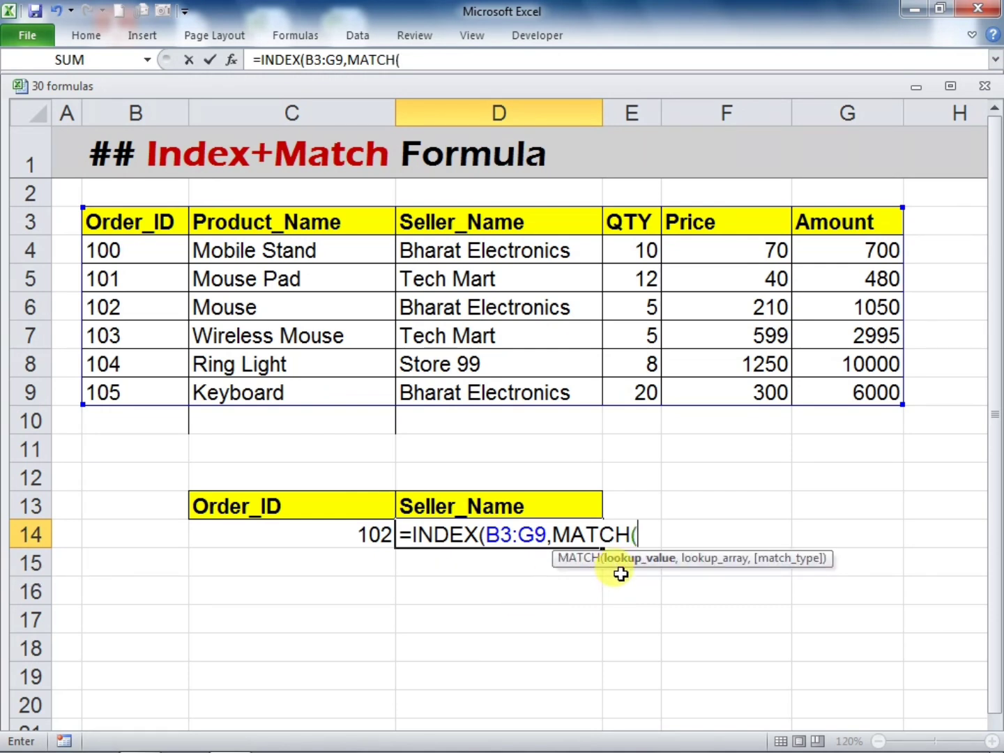
Add an exact MATCH of C14 in the Order_ID range B3:B9 as the row argument of the D14 formula
left_click(347, 534)
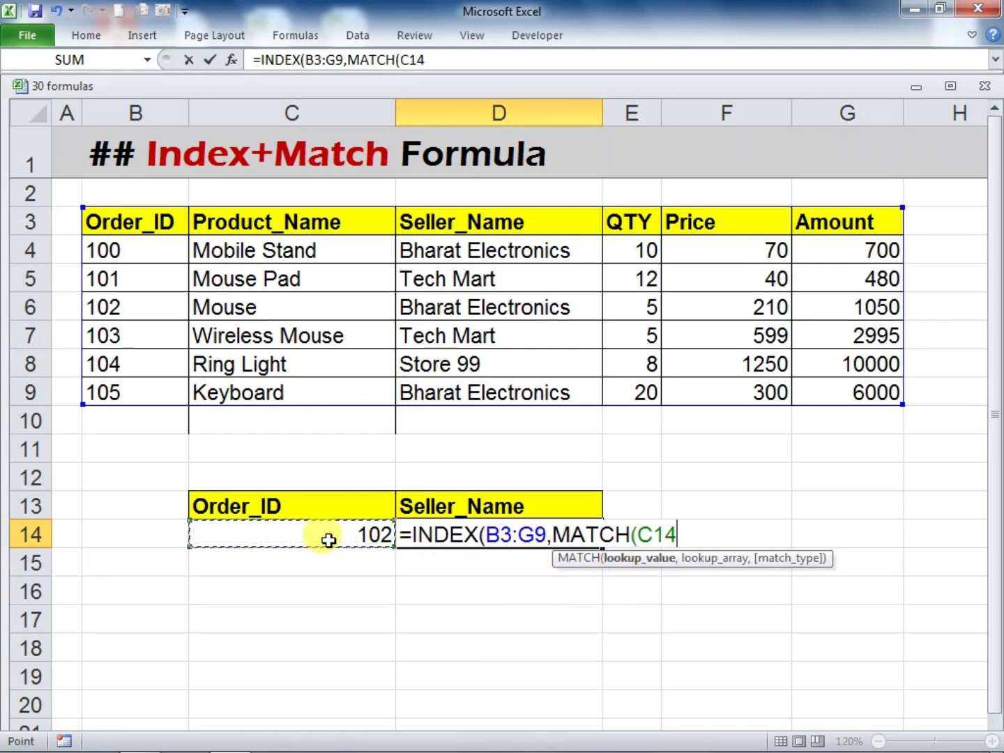
type(",")
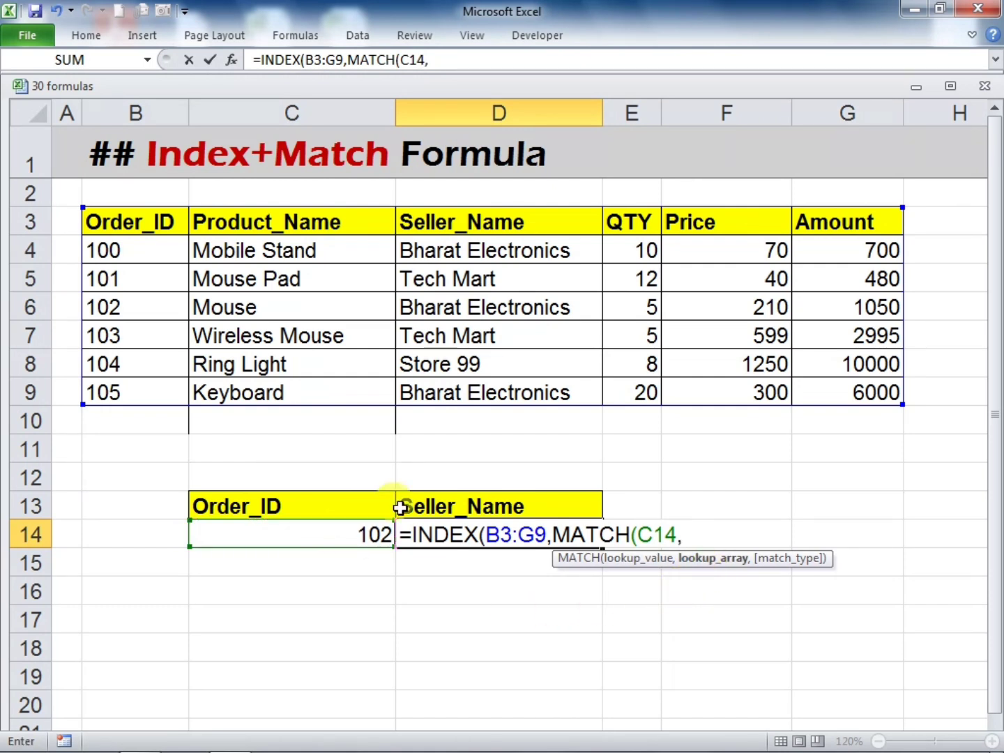
left_click(140, 222)
left_click_drag(141, 221, 167, 397)
type(",")
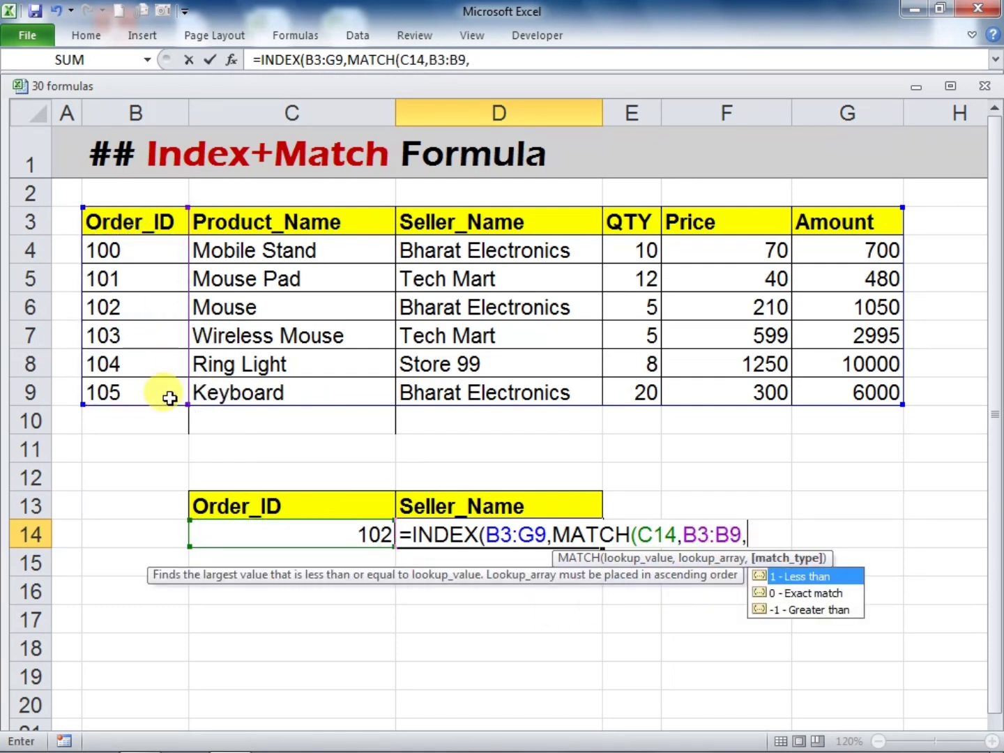
type("0),MATCJ")
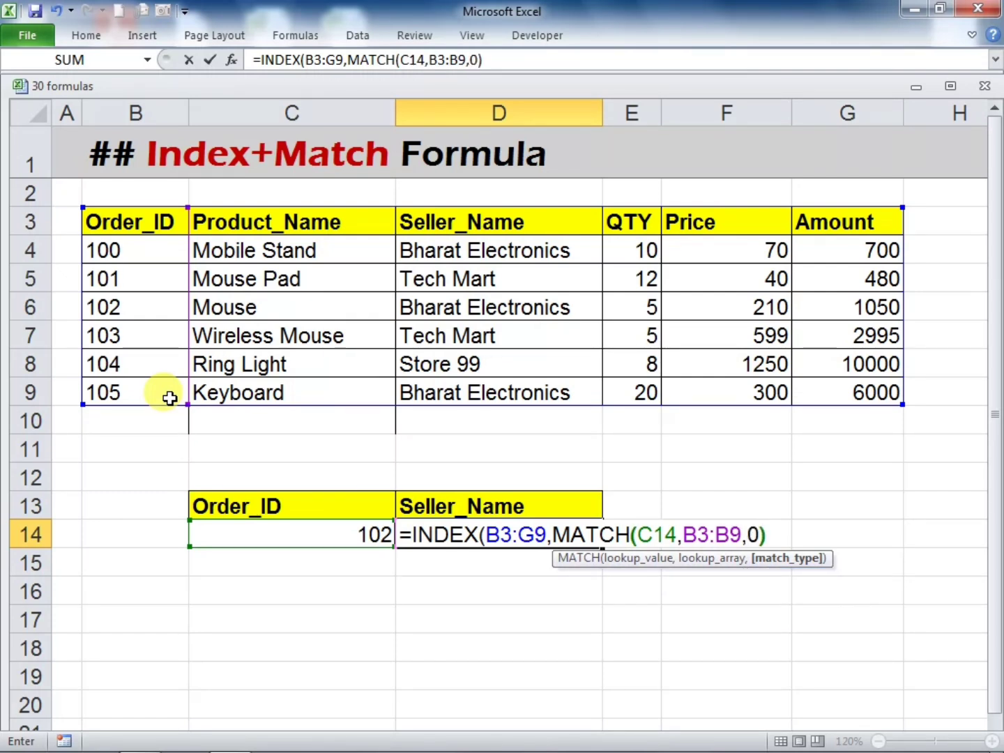
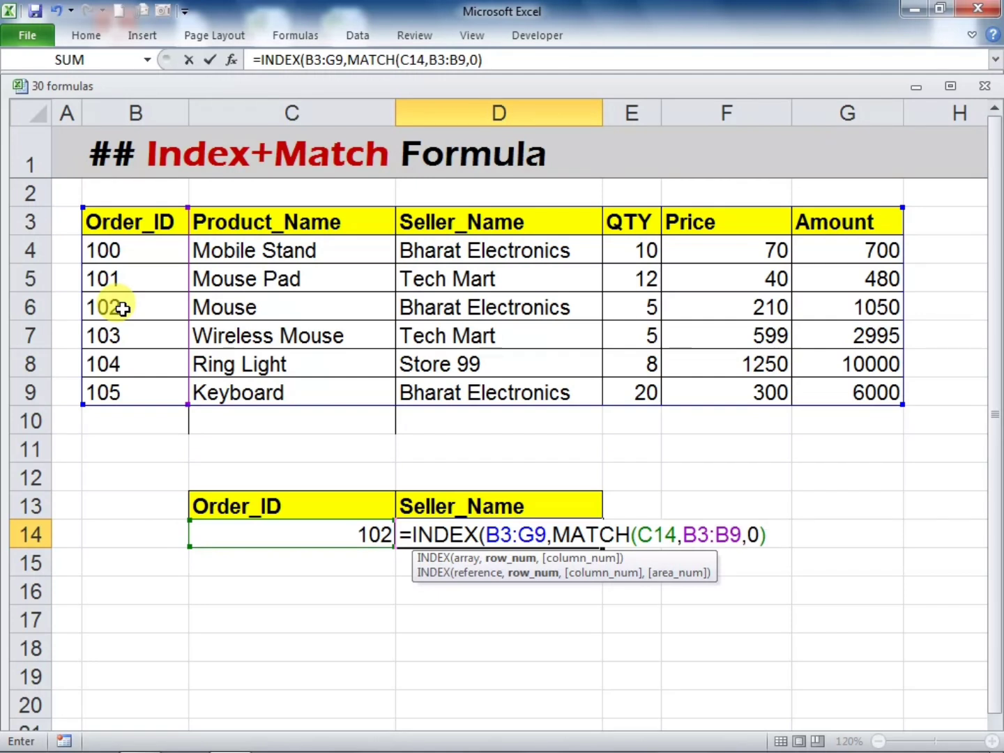
Add an exact MATCH of D13 in the header range B3:G3 as the column argument and enter the D14 formula
type(",")
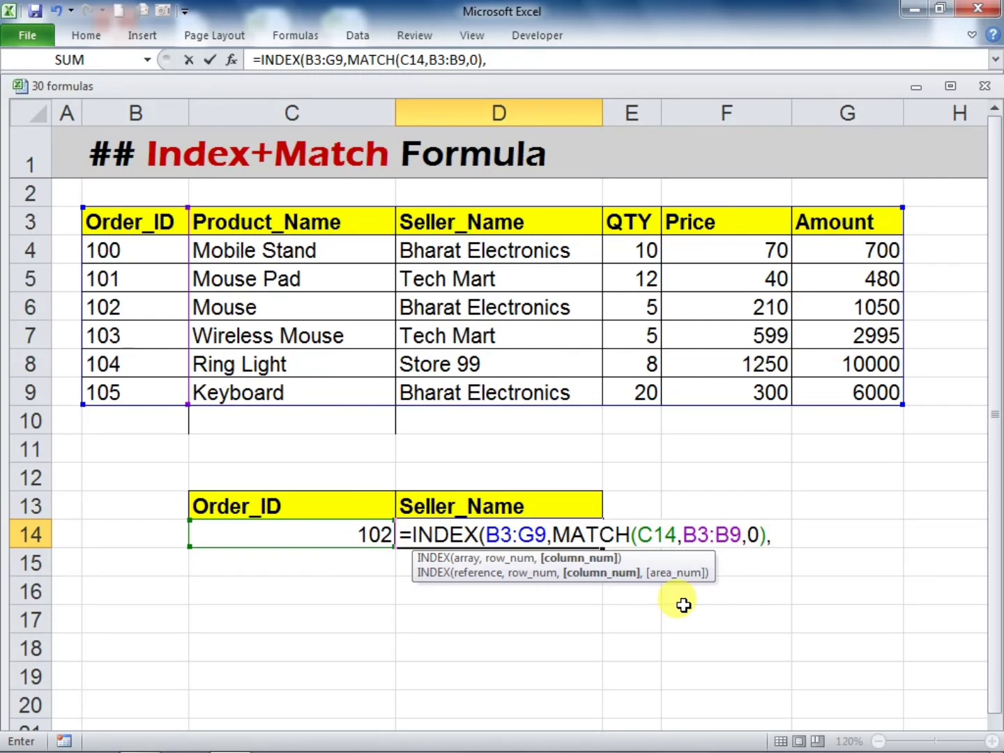
type("MATCJ")
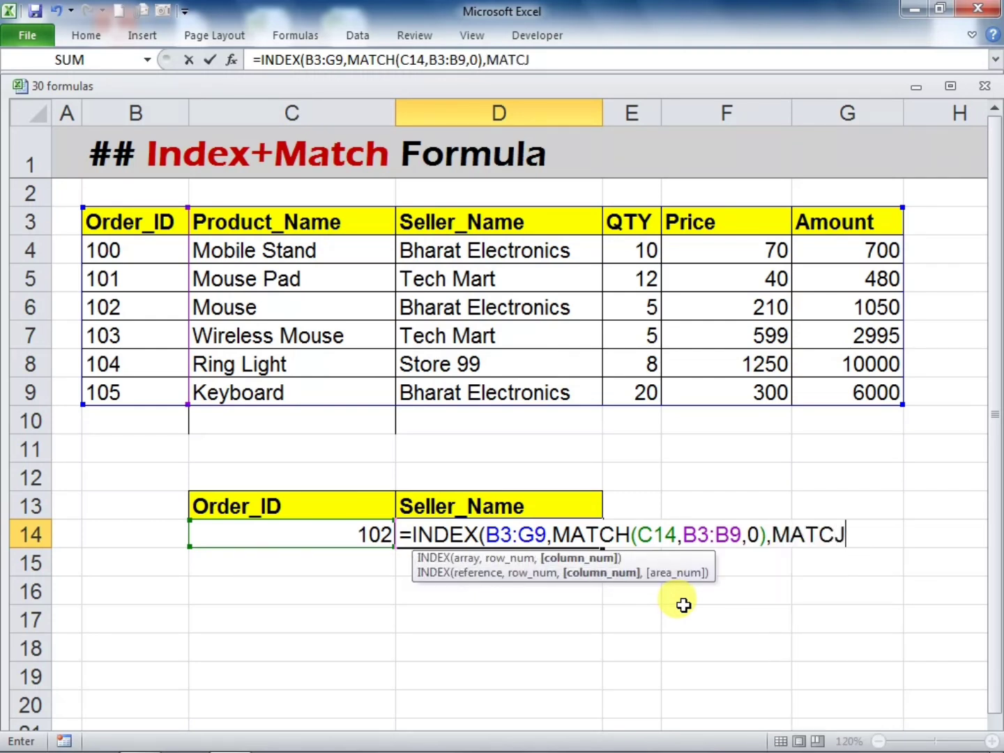
key("BackSpace")
type("H")
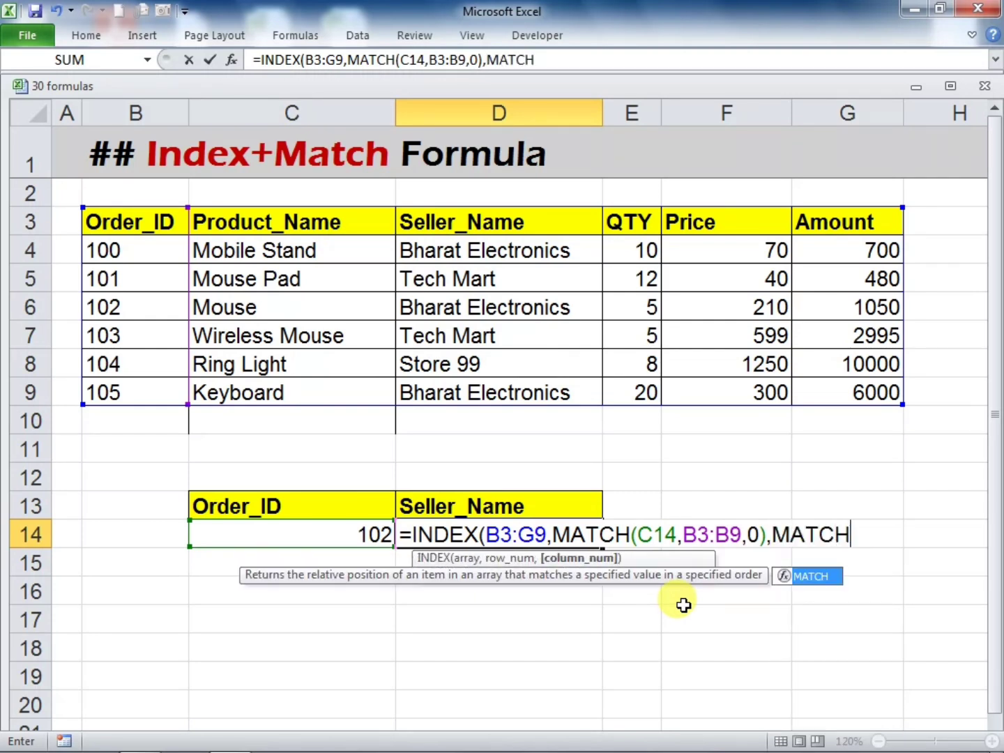
type("(")
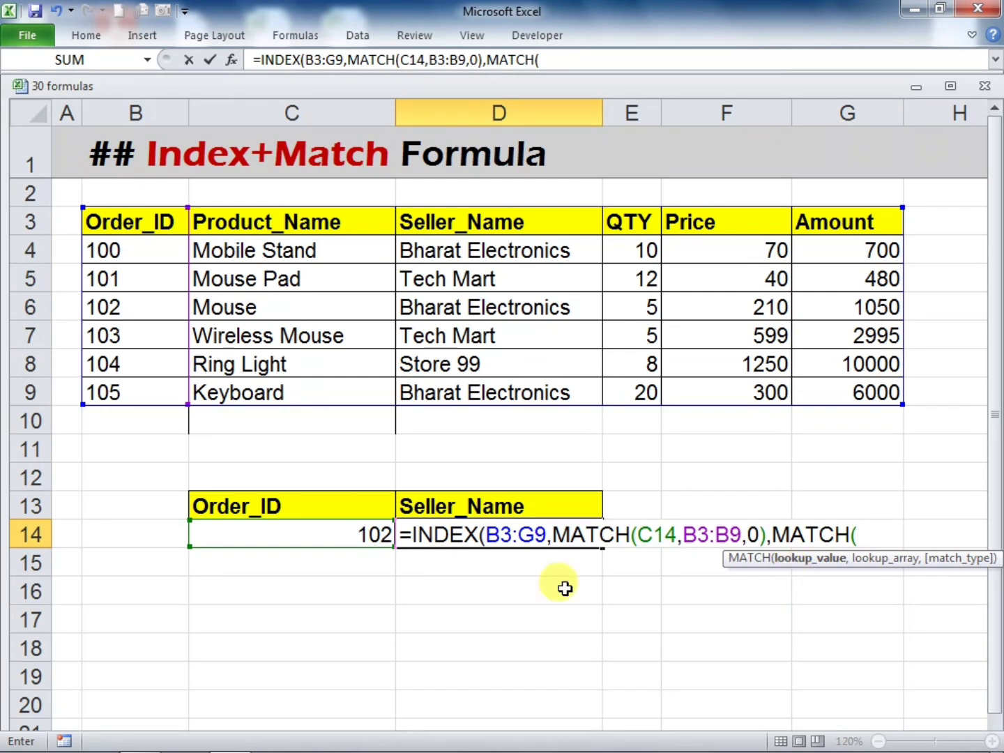
left_click(448, 505)
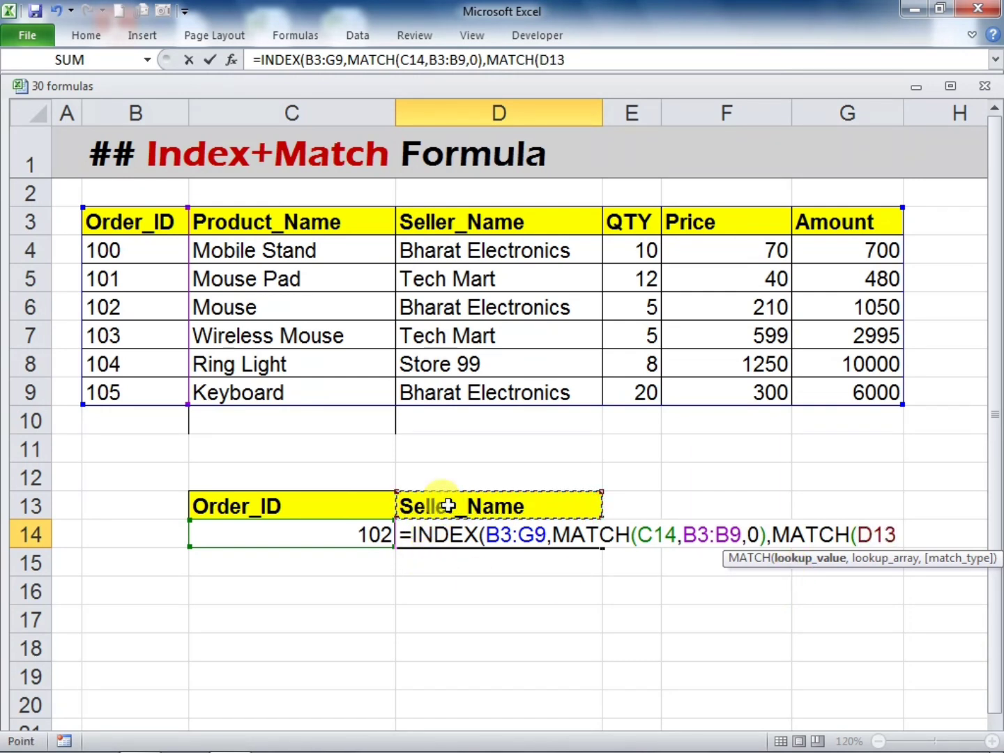
type(",")
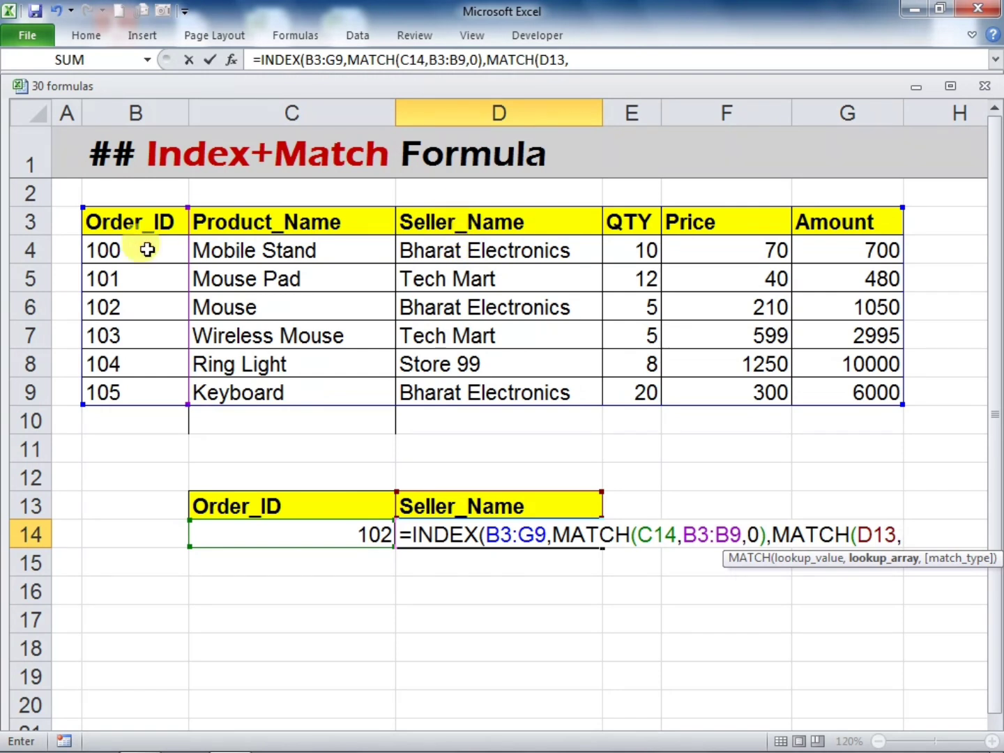
left_click_drag(101, 217, 803, 220)
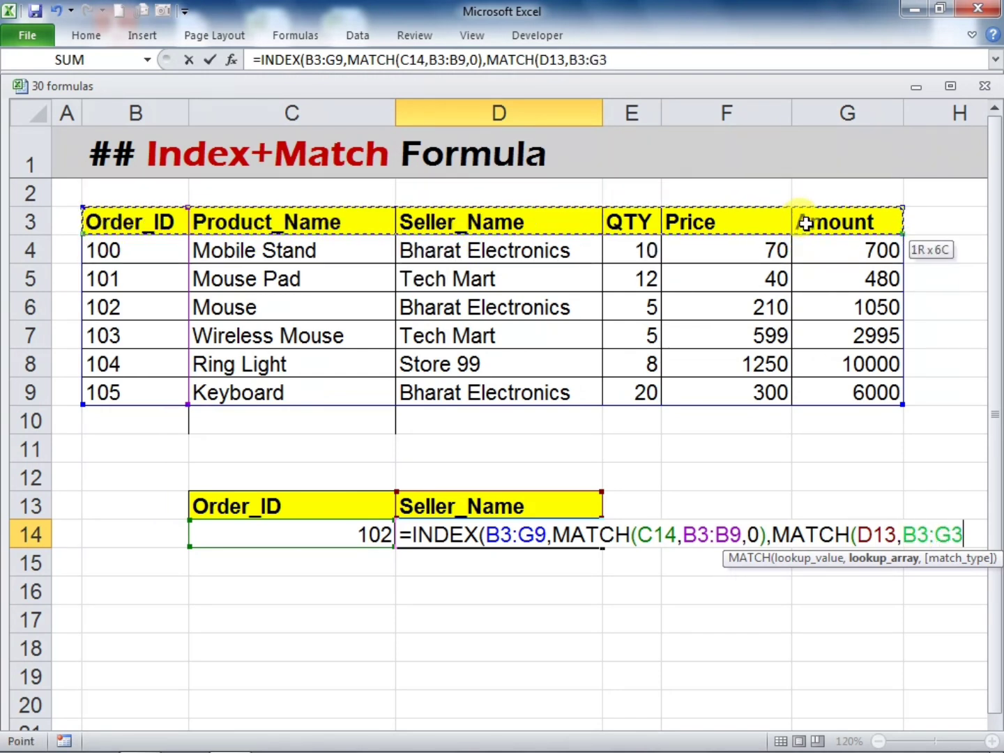
type(",")
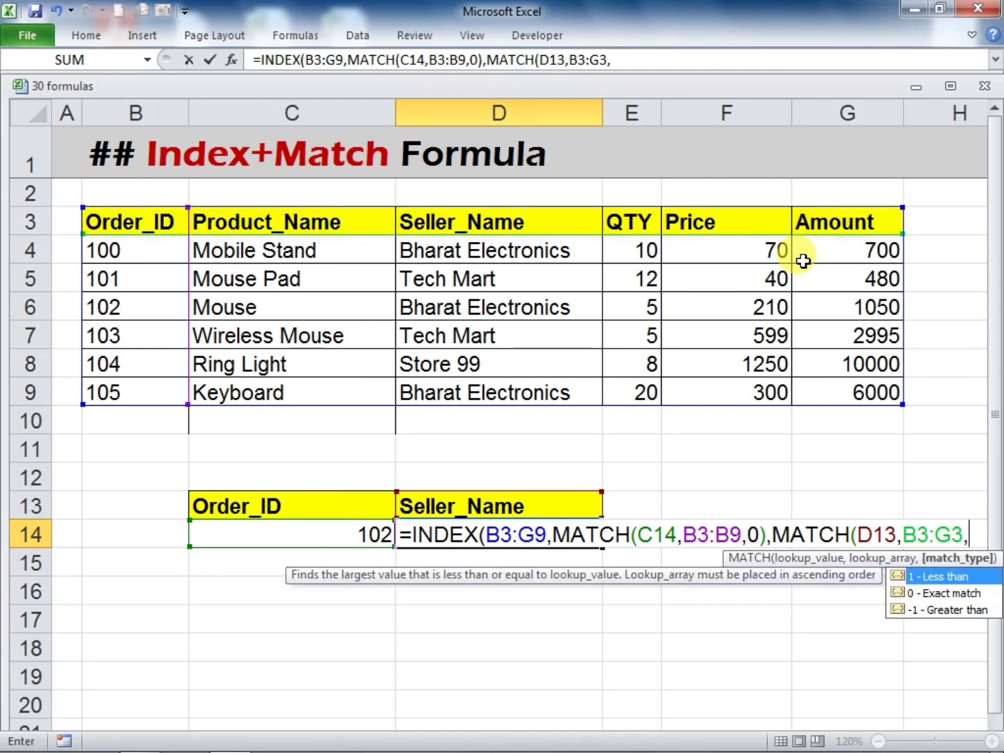
type("0)")
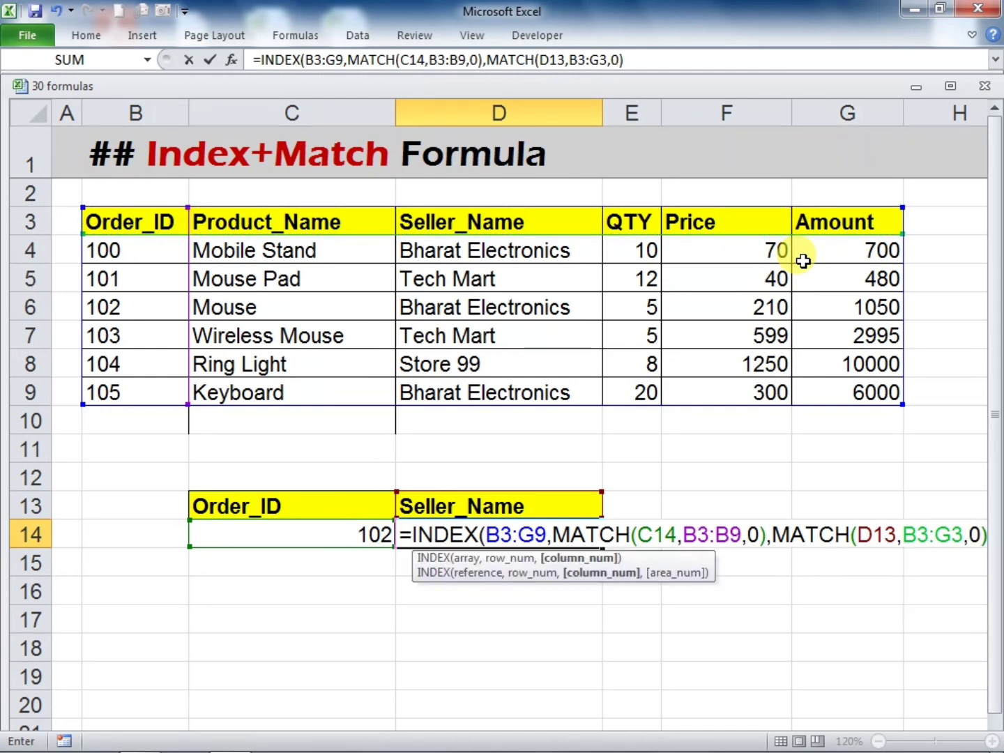
type(")")
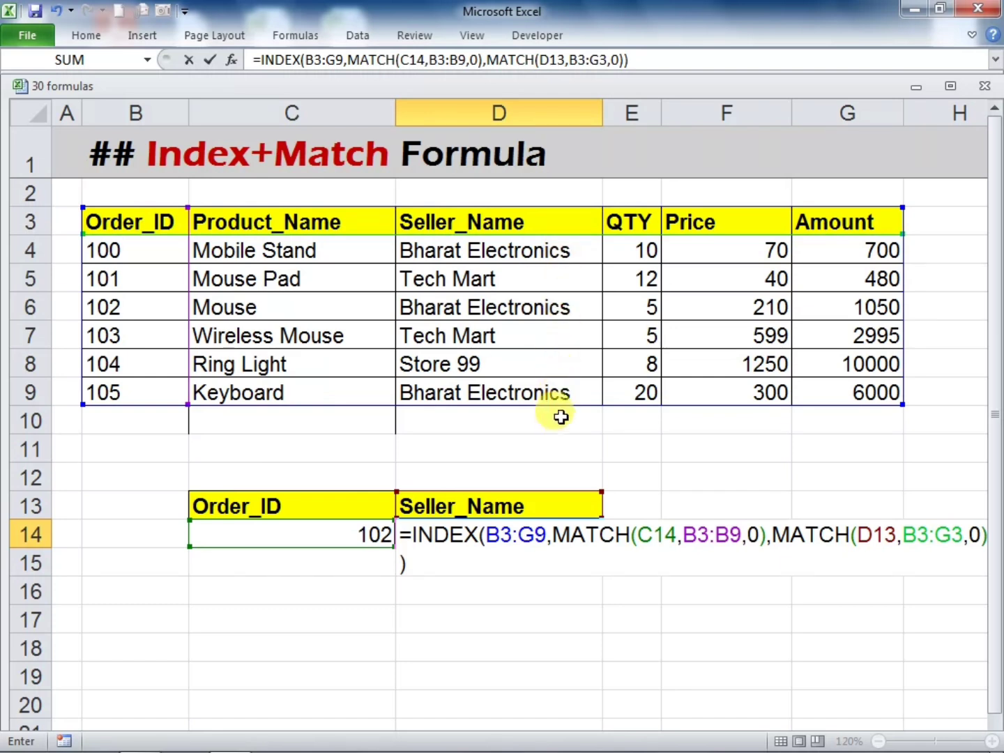
key("Return")
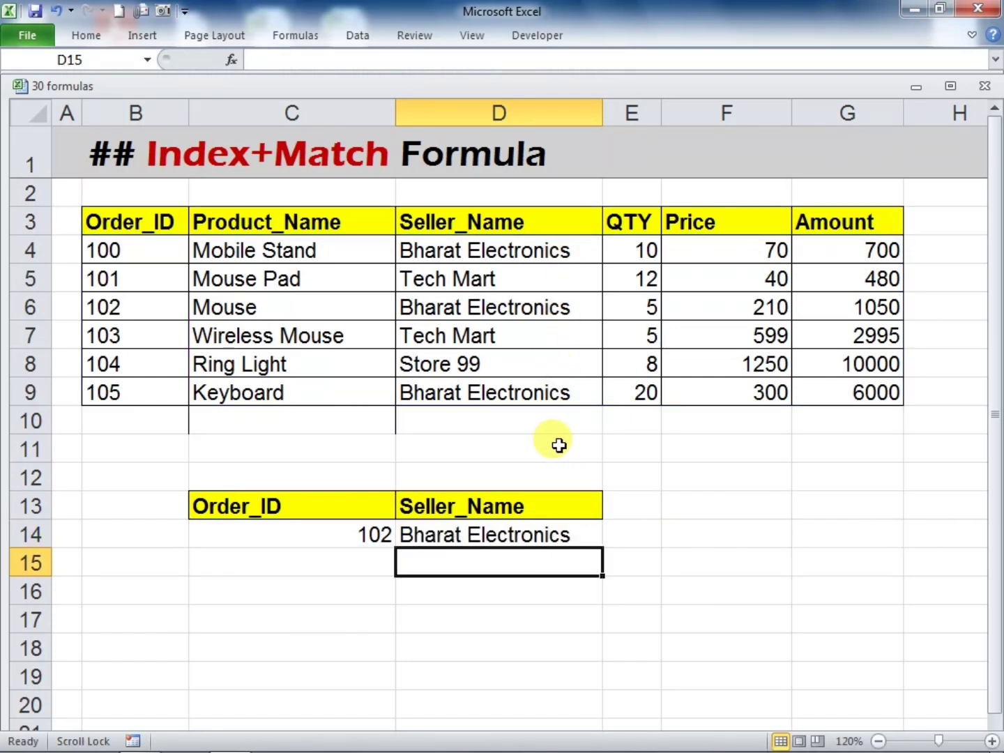
Change the lookup value in C14 to the Ring Light row's order ID and check the returned seller against the table
left_click(666, 646)
left_click(328, 536)
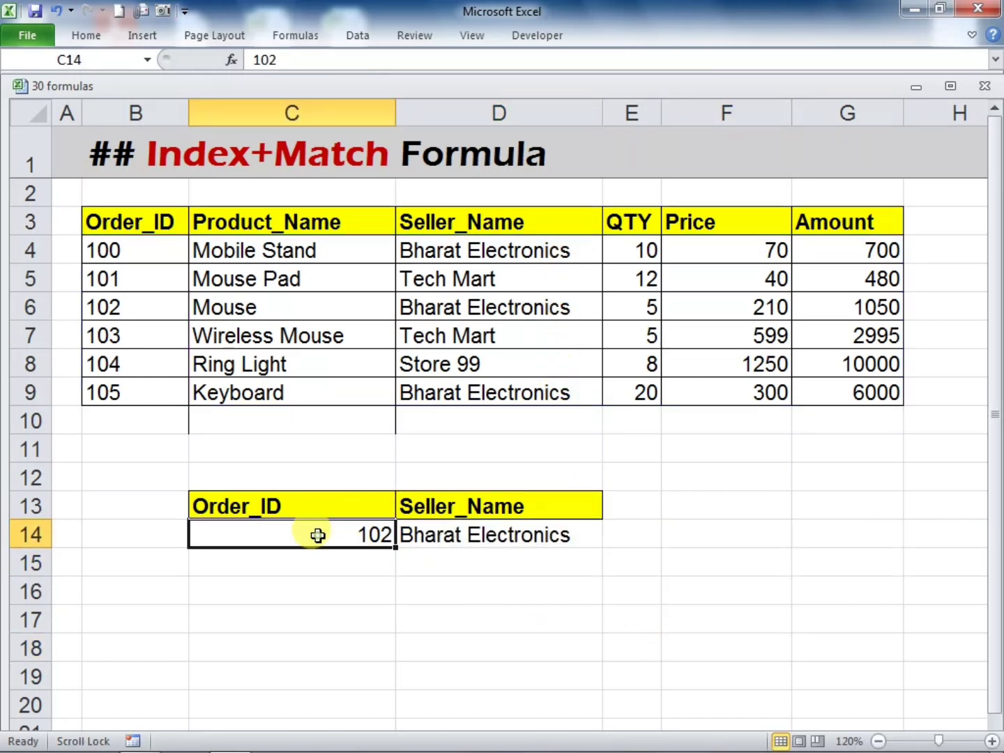
left_click(445, 533)
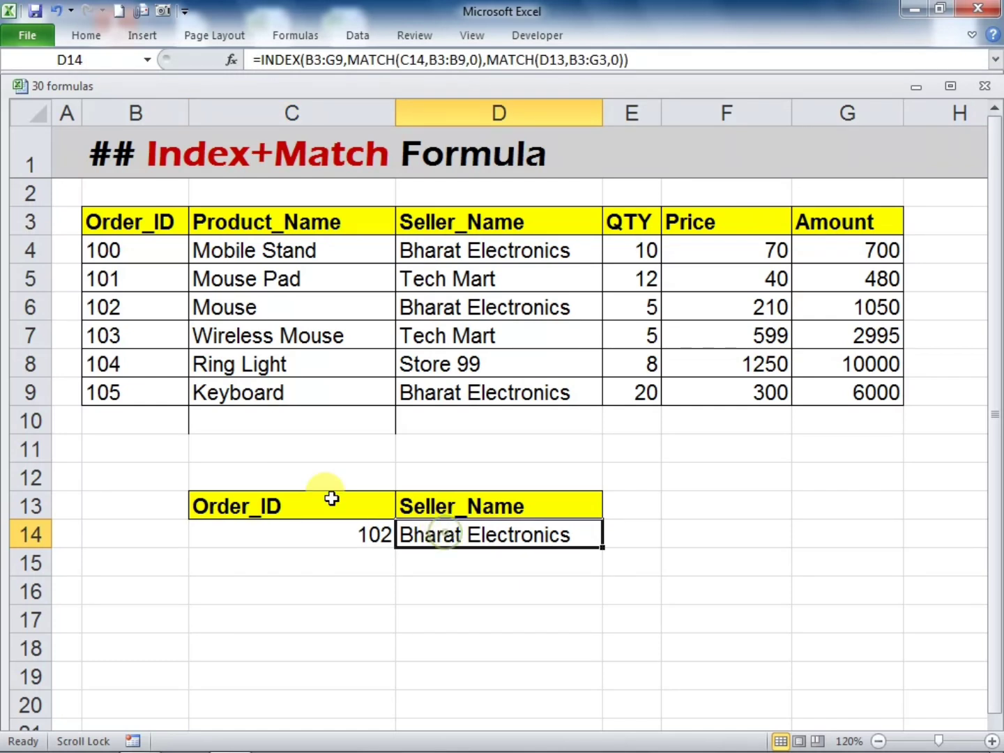
left_click_drag(119, 306, 428, 307)
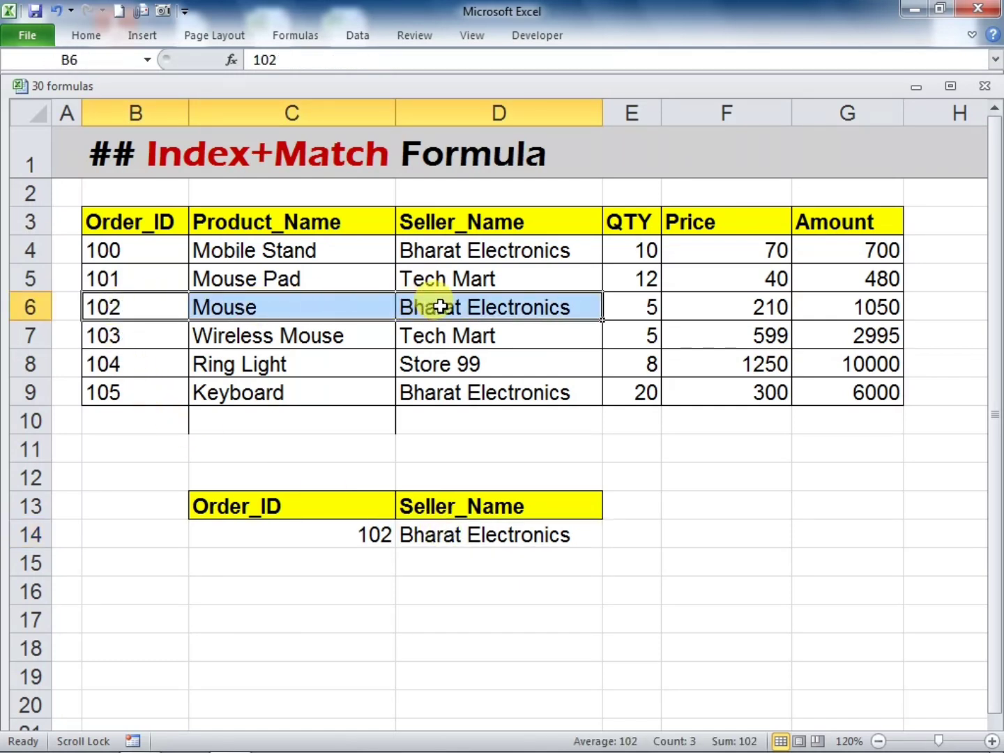
left_click(300, 541)
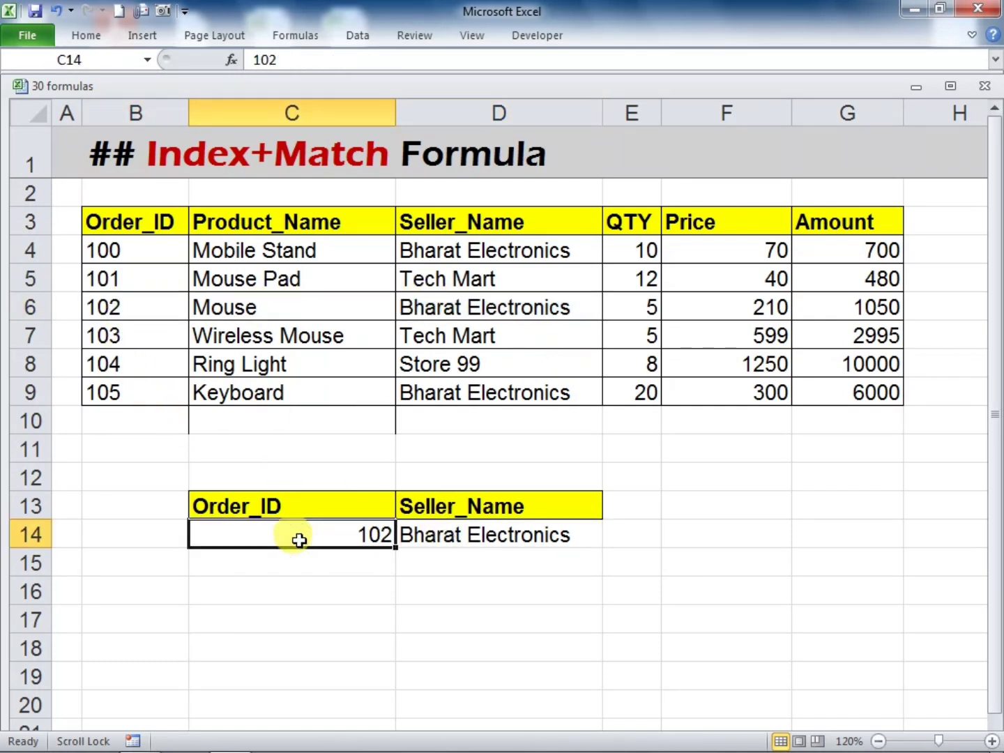
type("10")
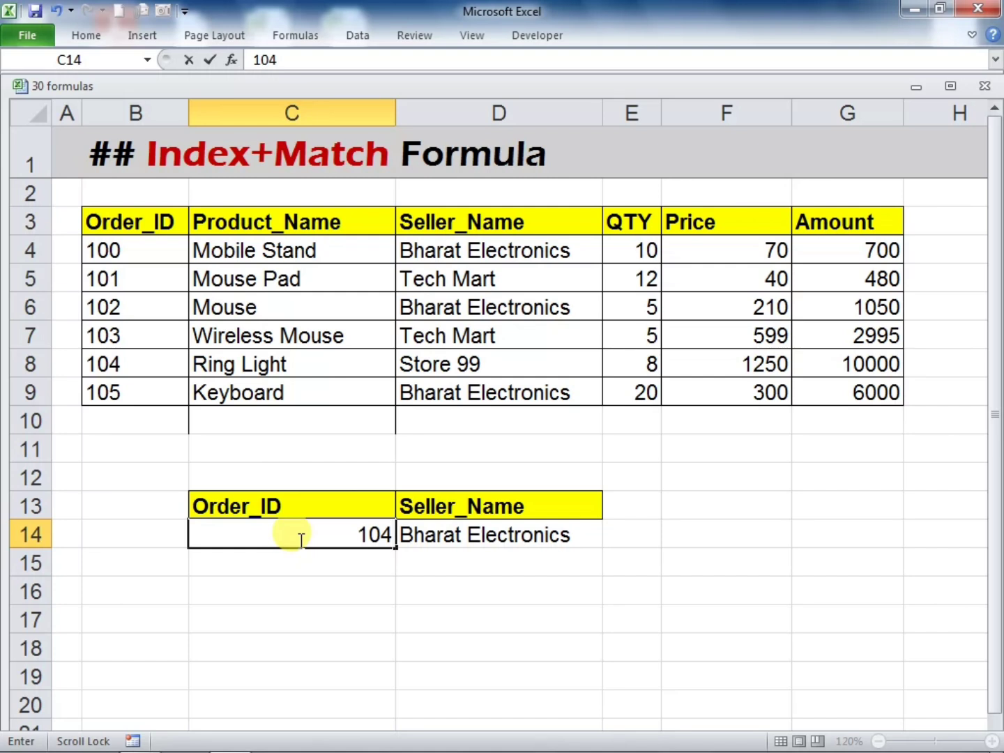
key("Return")
left_click(487, 537)
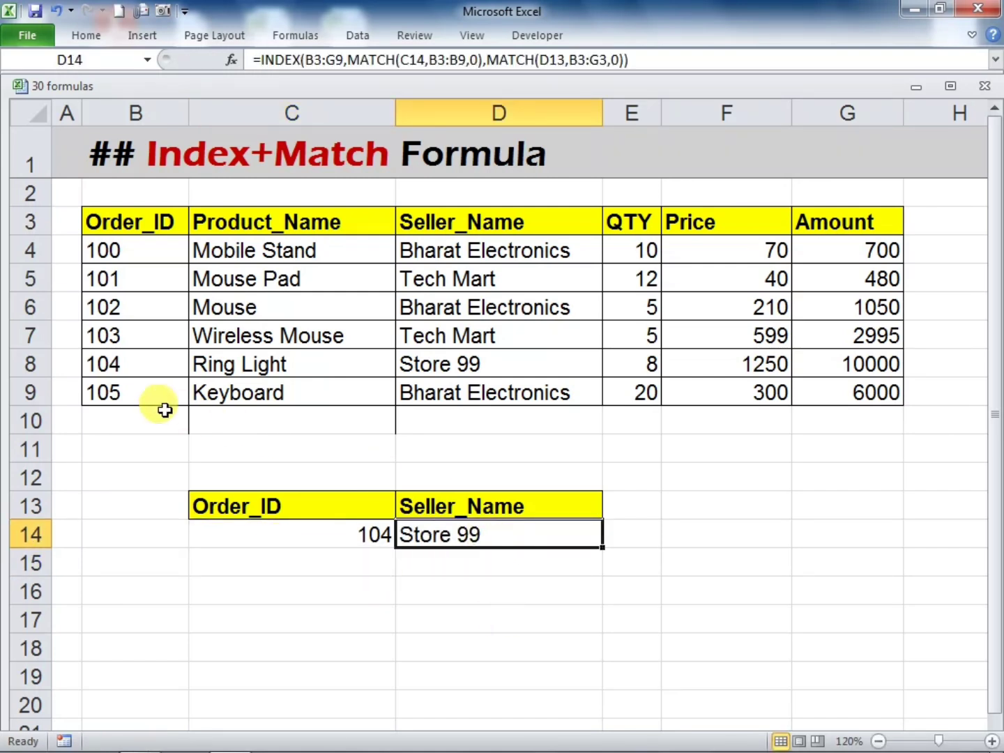
left_click(430, 362)
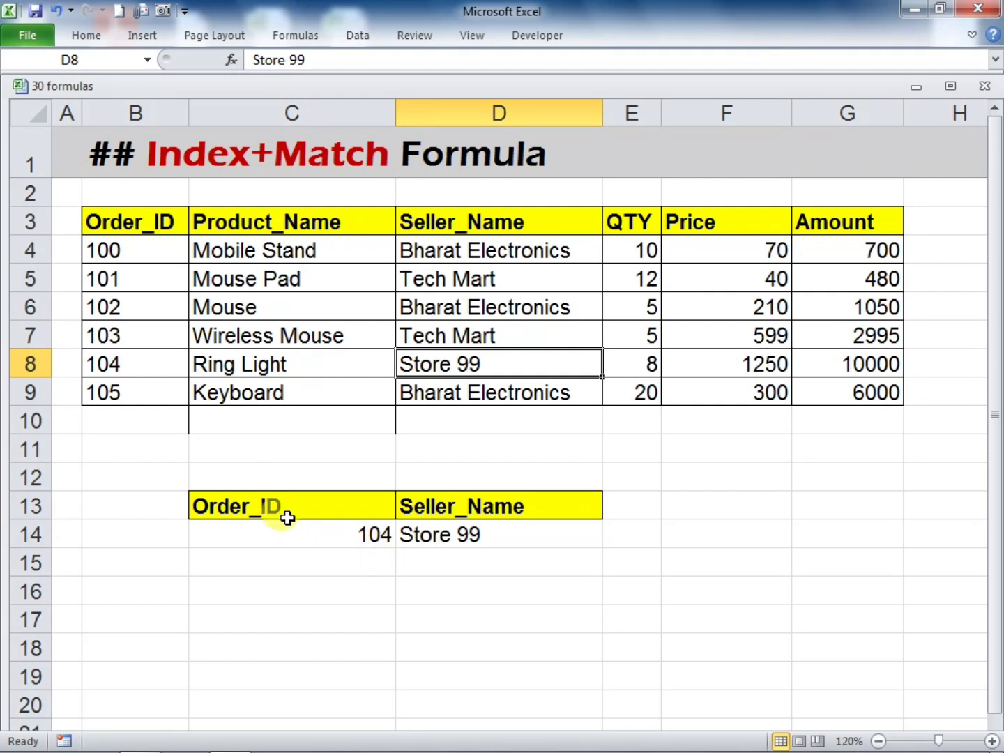
Copy the Price header from F3 over the header in D13 and check the D14 result against the Ring Light row
left_click(623, 223)
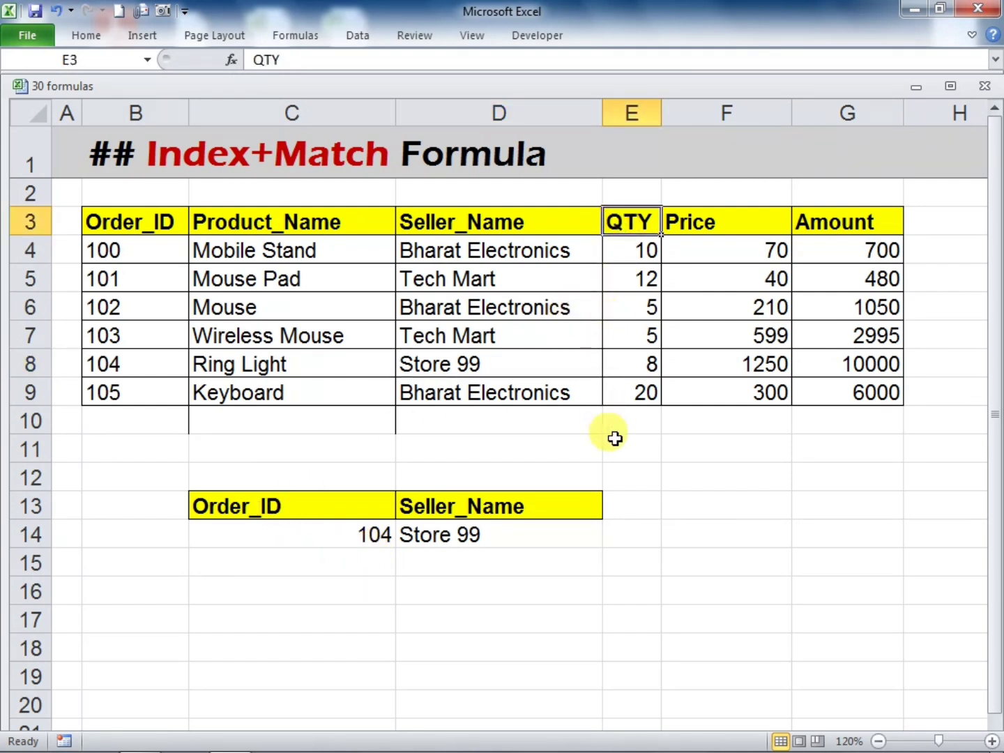
left_click(507, 501)
left_click(683, 223)
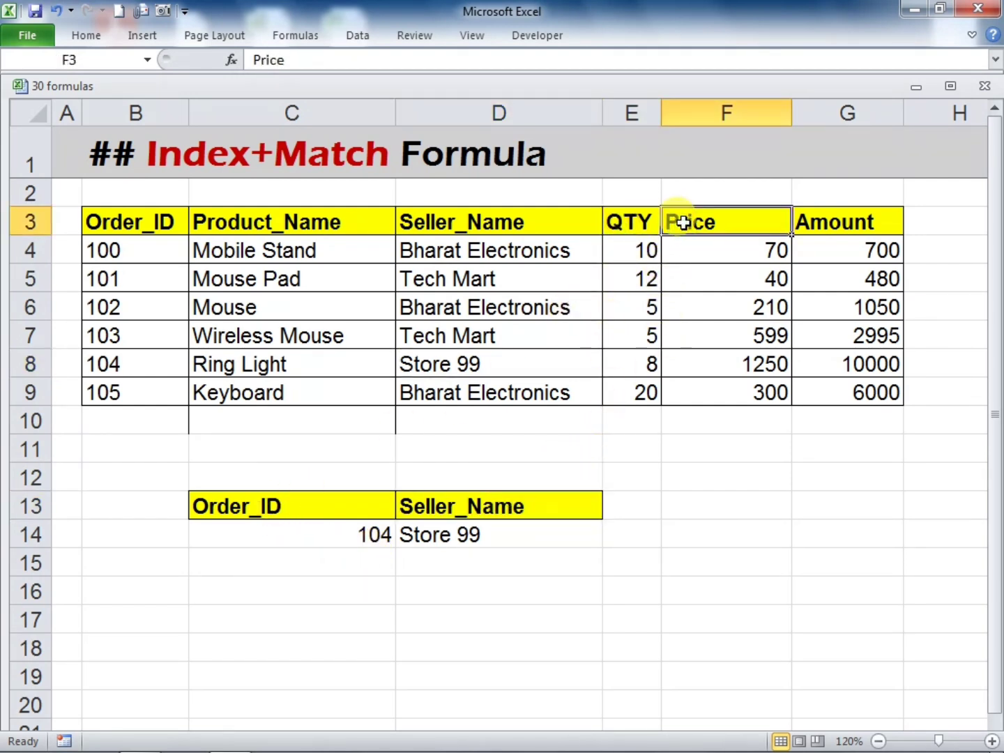
key("ctrl+c")
left_click(536, 506)
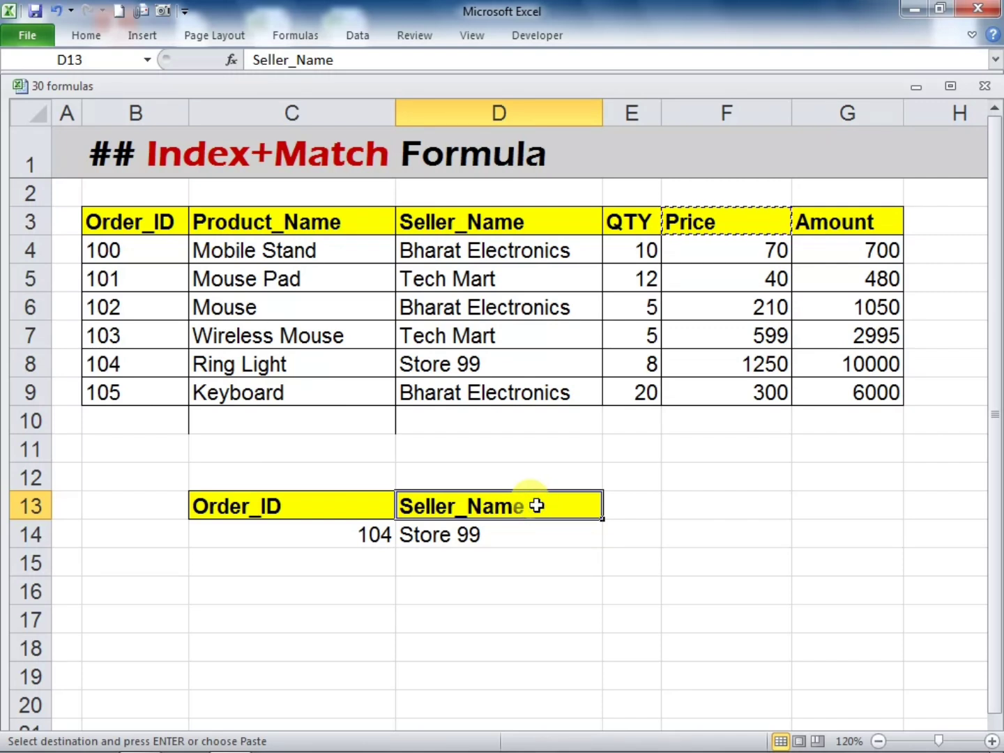
key("ctrl+v")
left_click(636, 570)
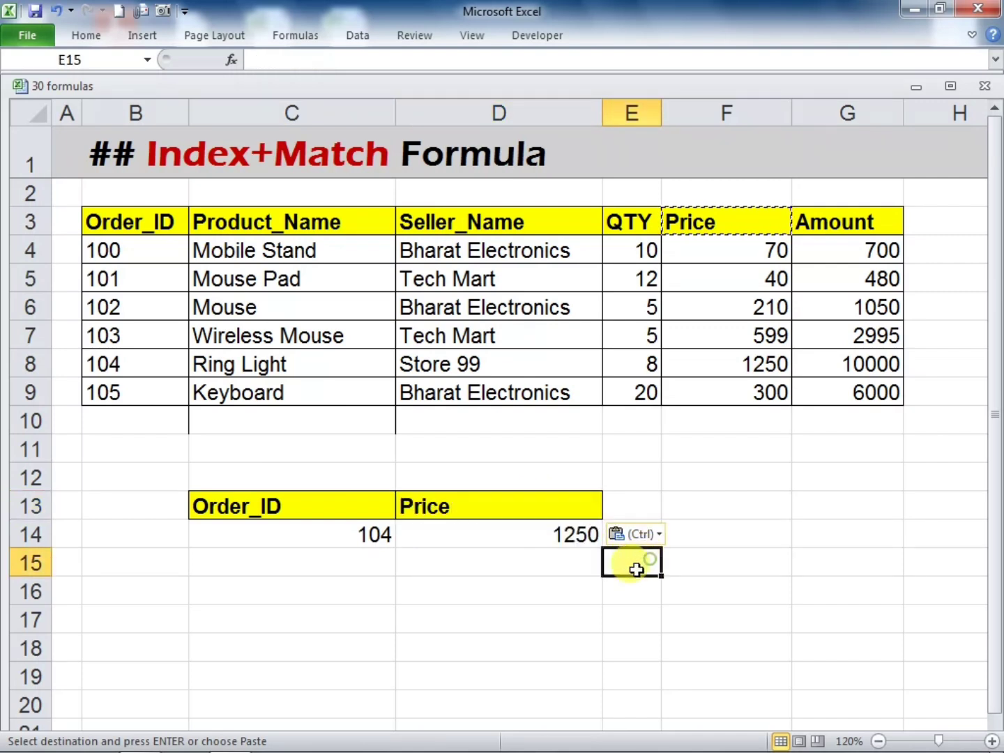
left_click(319, 541)
left_click(133, 364)
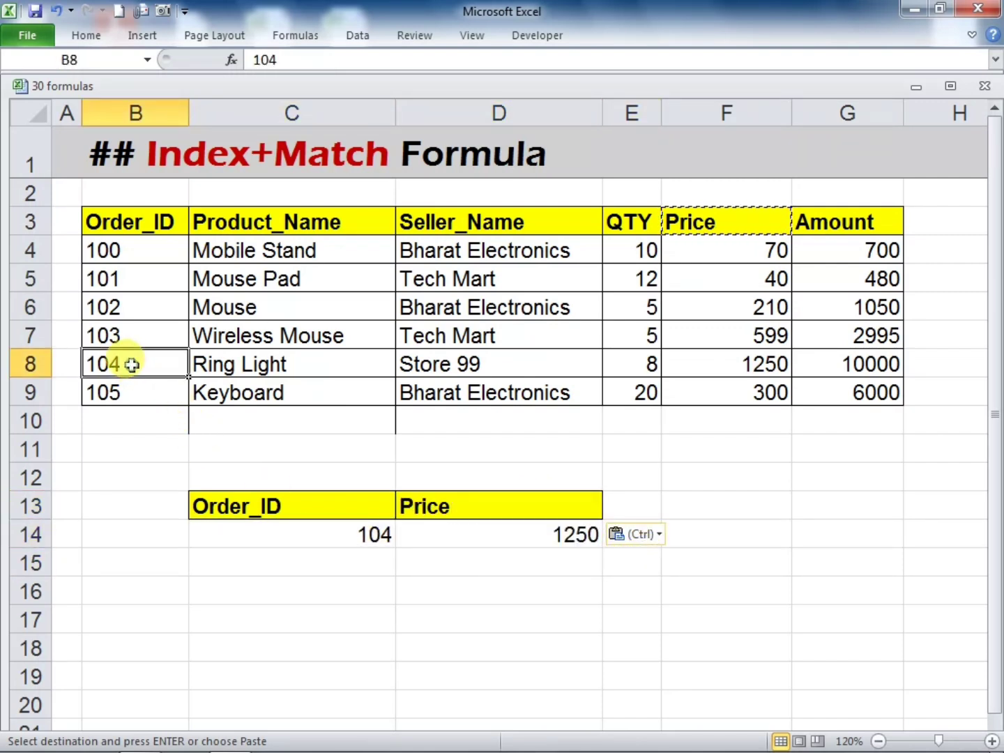
left_click(715, 366)
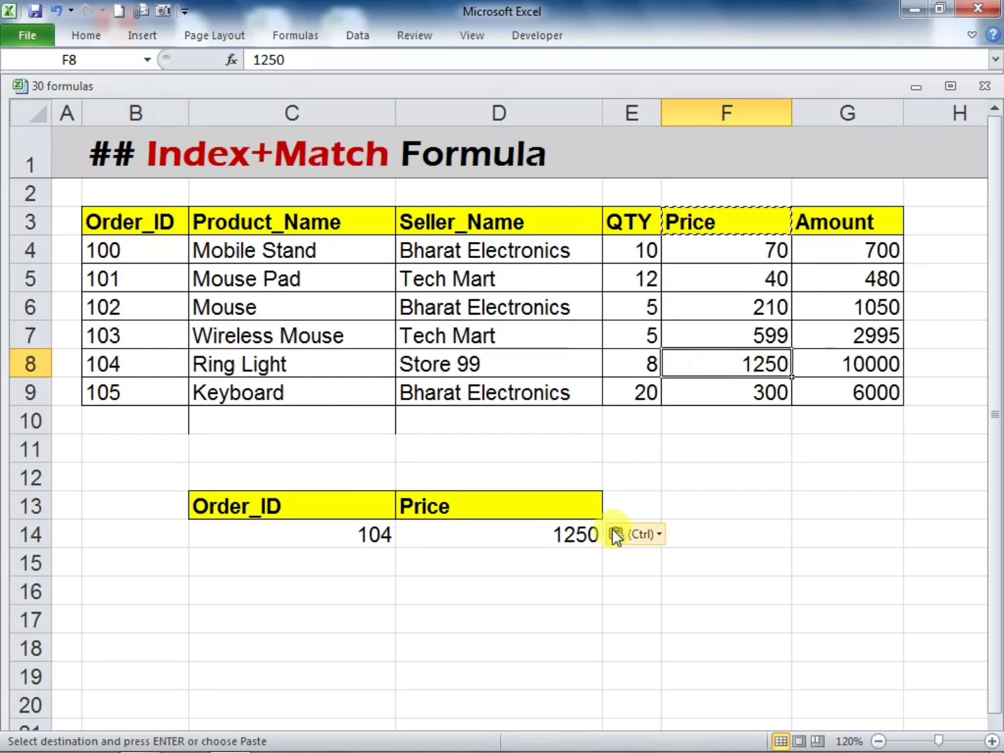
left_click(551, 531)
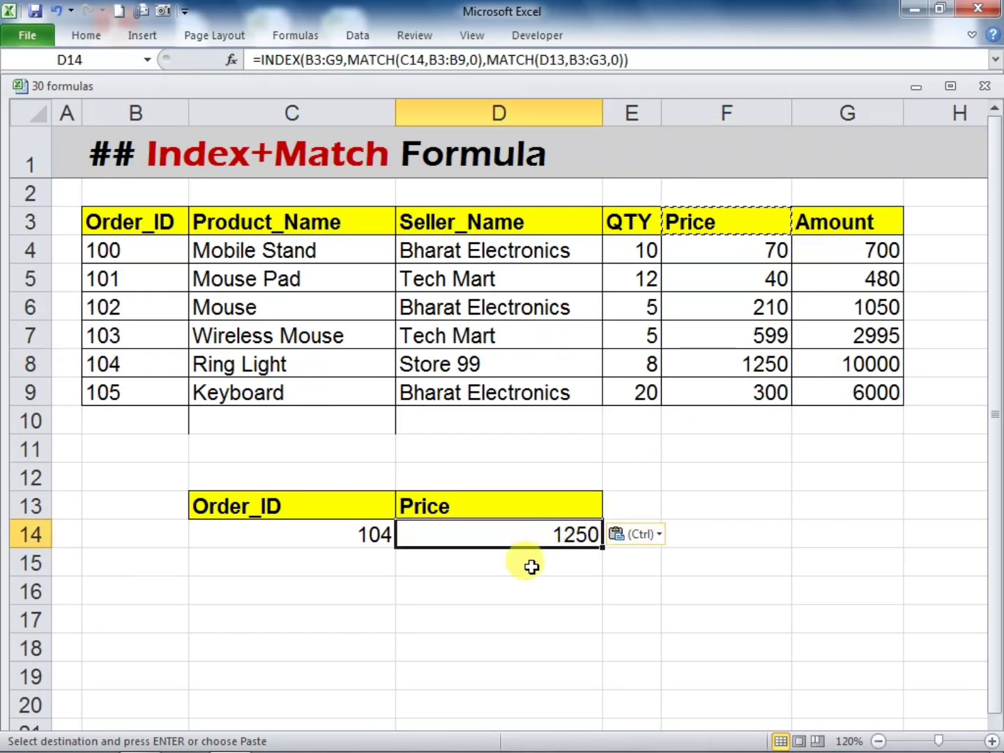
Copy the Product_Name header from C3 over the header in D13
left_click(305, 224)
key("ctrl+c")
left_click(460, 498)
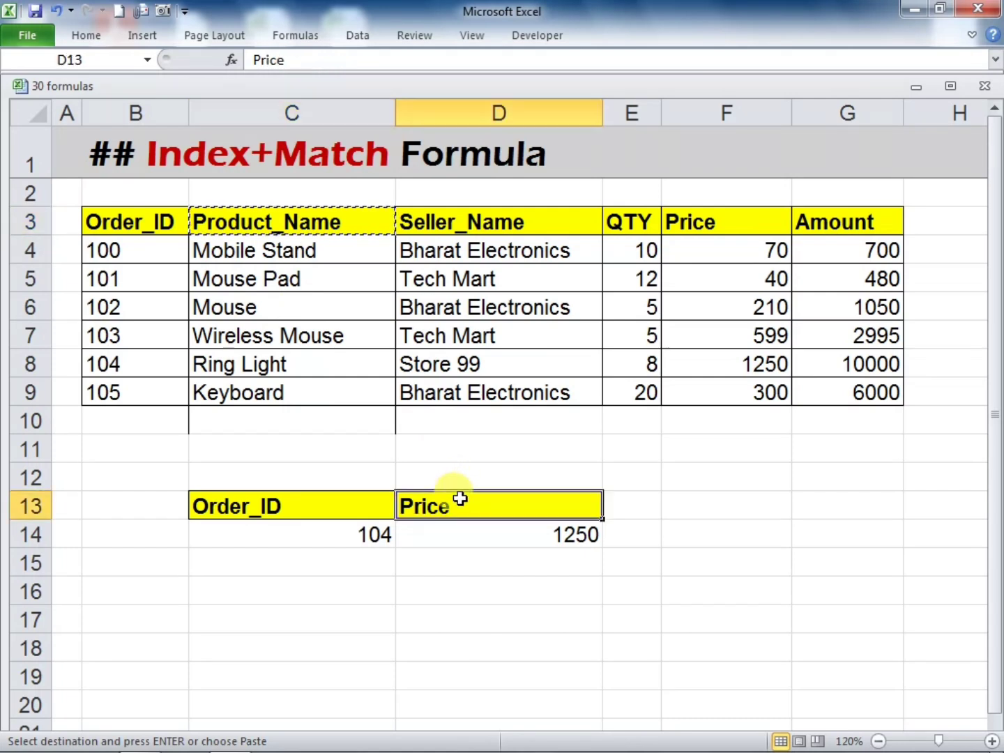
key("ctrl+v")
left_click(641, 570)
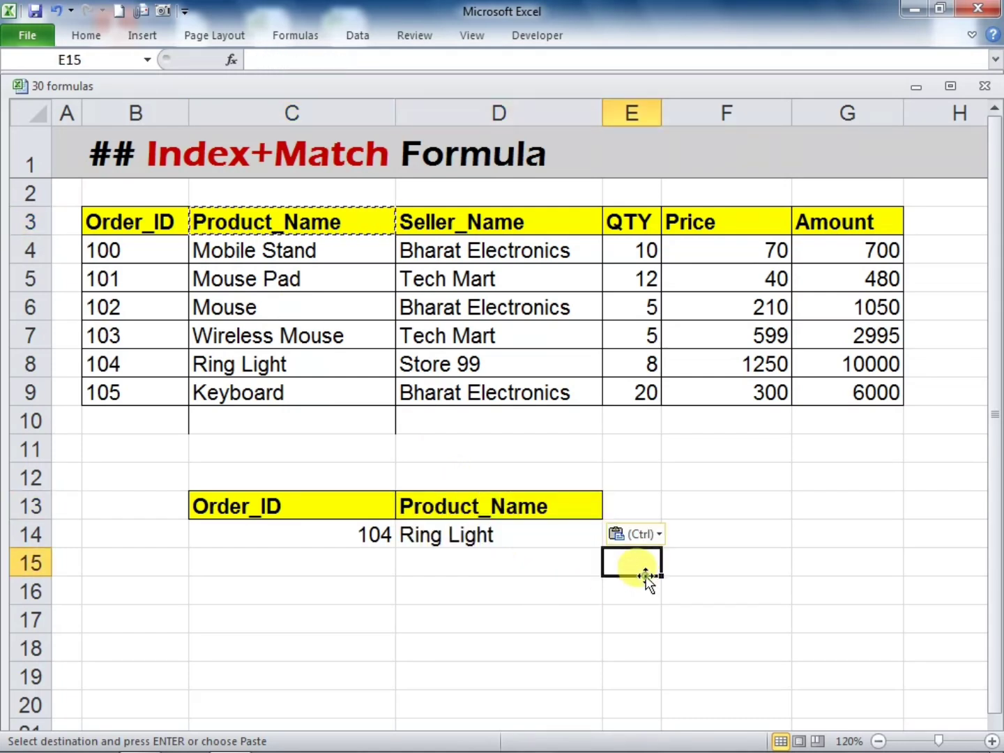
left_click(511, 571)
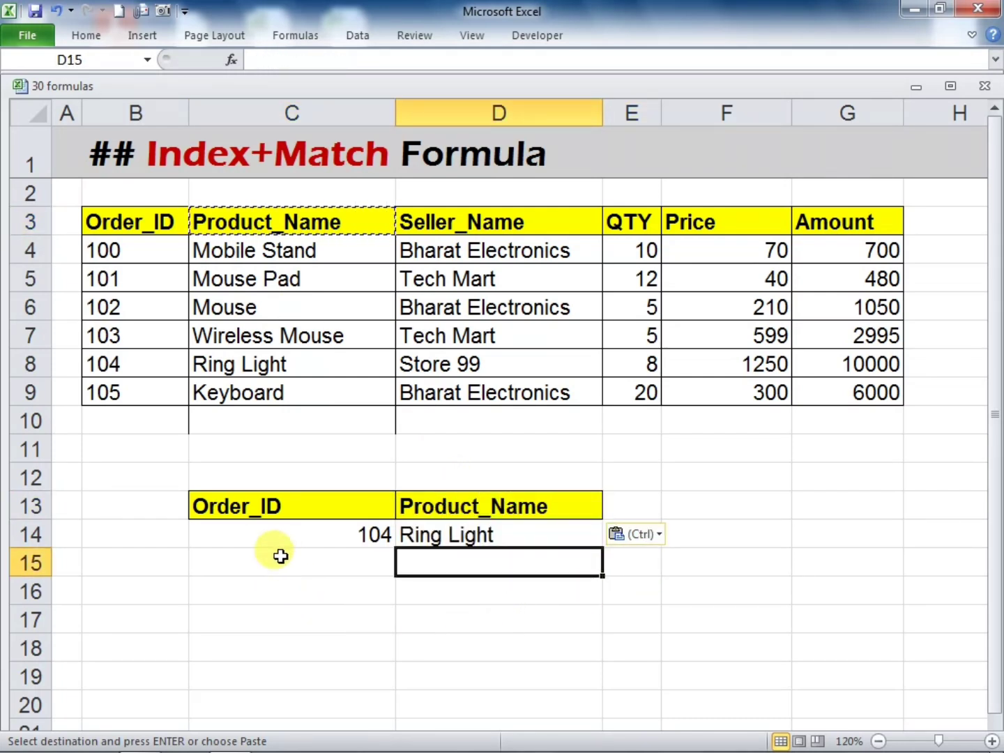
Change the lookup value in C14 to the Mobile Stand row's order ID and check the D14 result
left_click(274, 533)
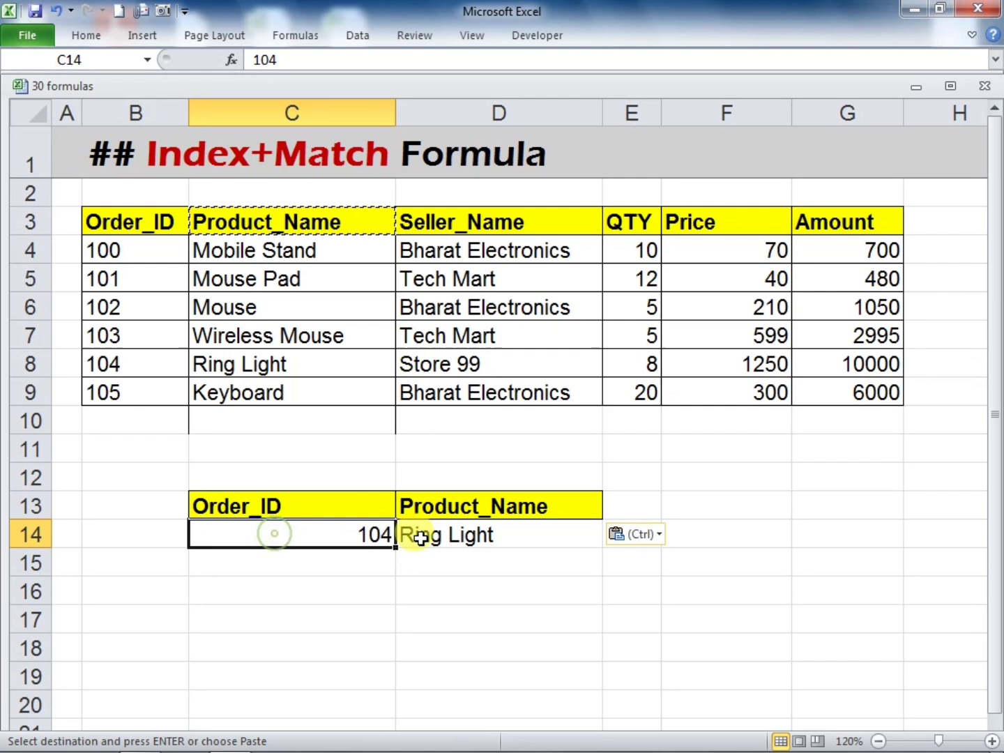
left_click(474, 535)
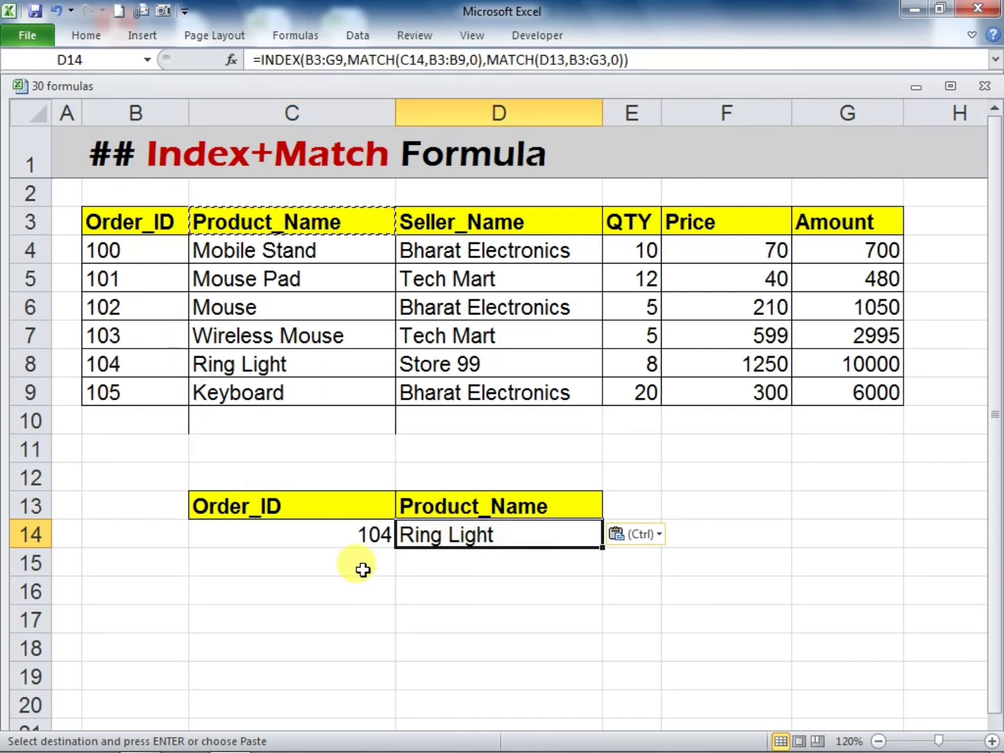
left_click(353, 534)
type("100")
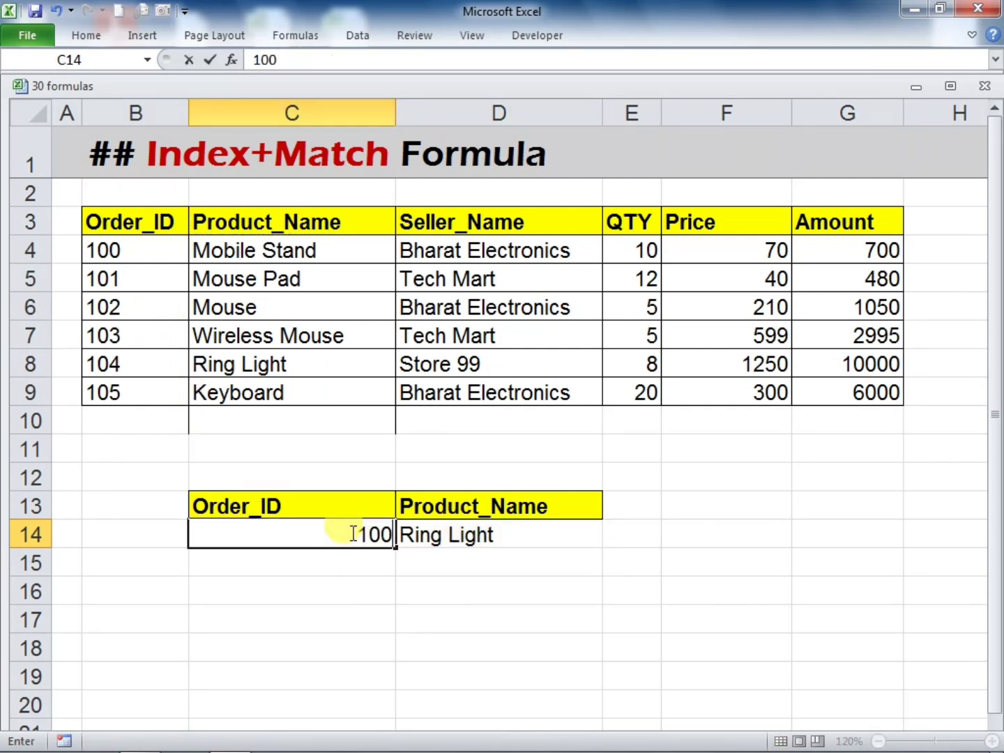
key("Return")
left_click(449, 534)
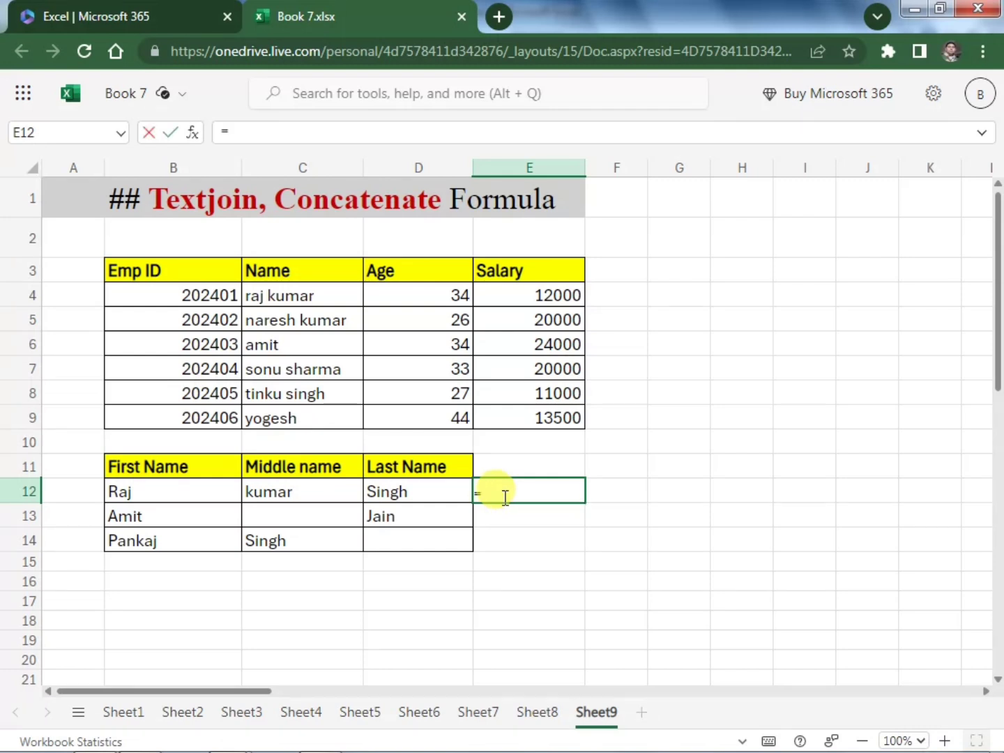
Enter =TEXTJOIN(" ",TRUE,B12:D12) in E12 to join the first, middle and last names with spaces, ignoring empty cells
type("t4")
key("BackSpace")
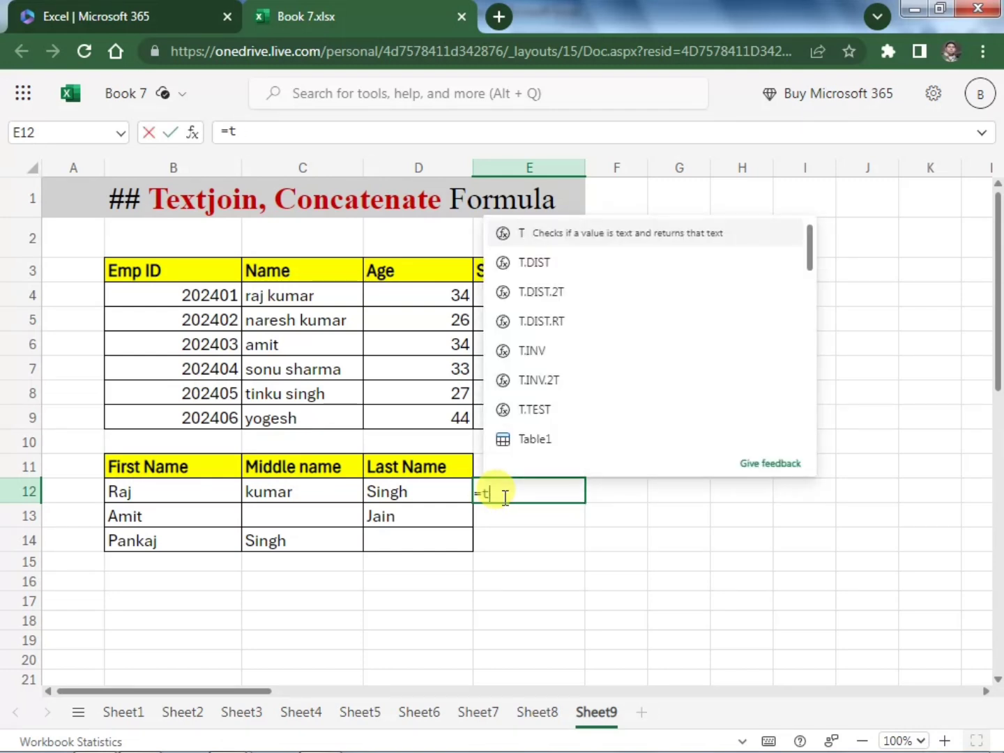
type("extj")
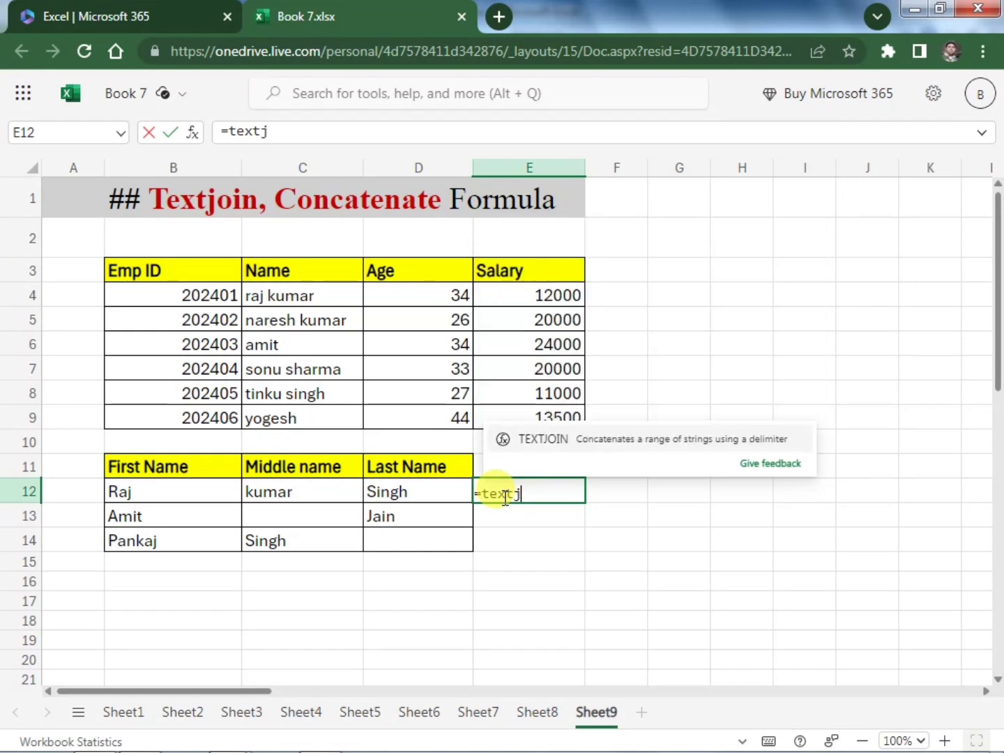
key("Tab")
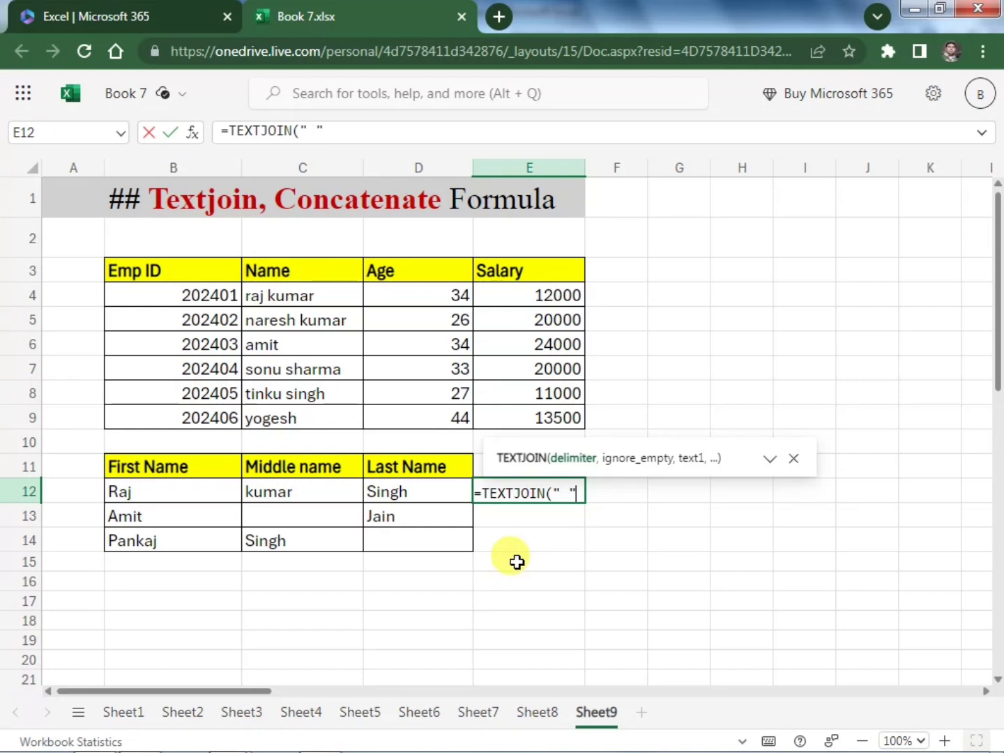
type(",")
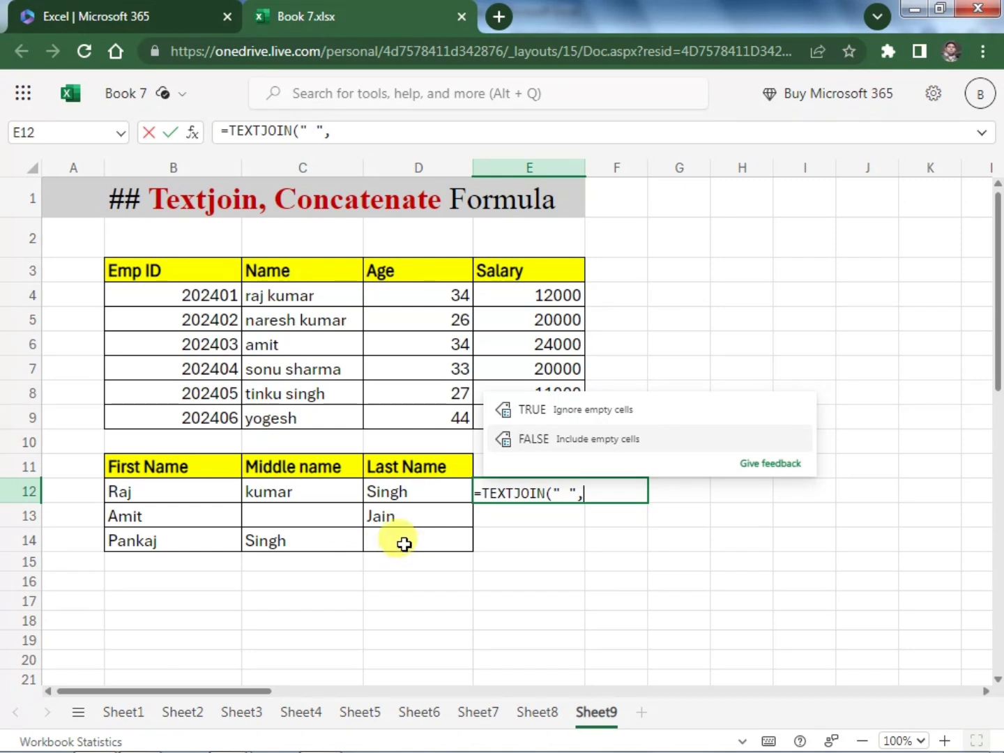
left_click(581, 417)
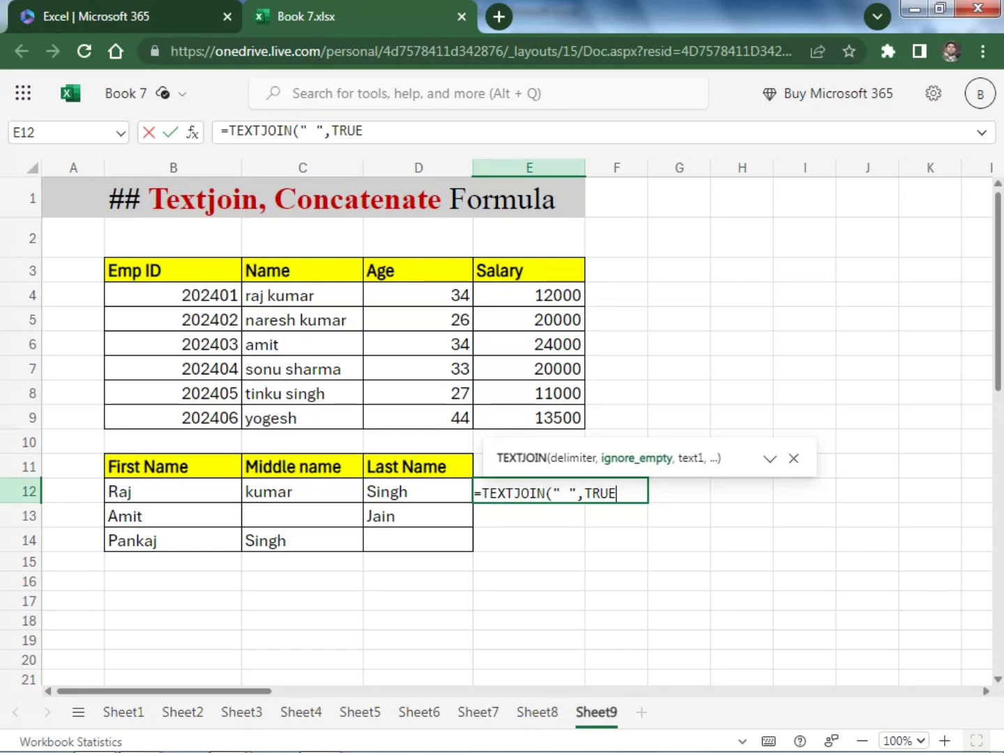
type(",")
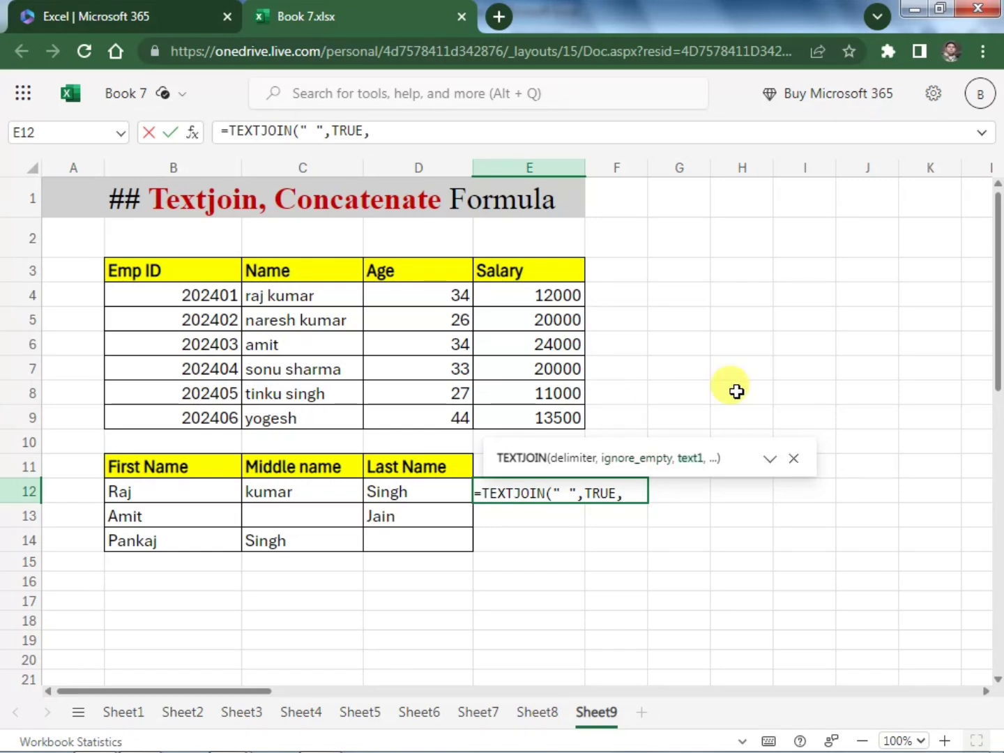
left_click_drag(164, 497, 389, 495)
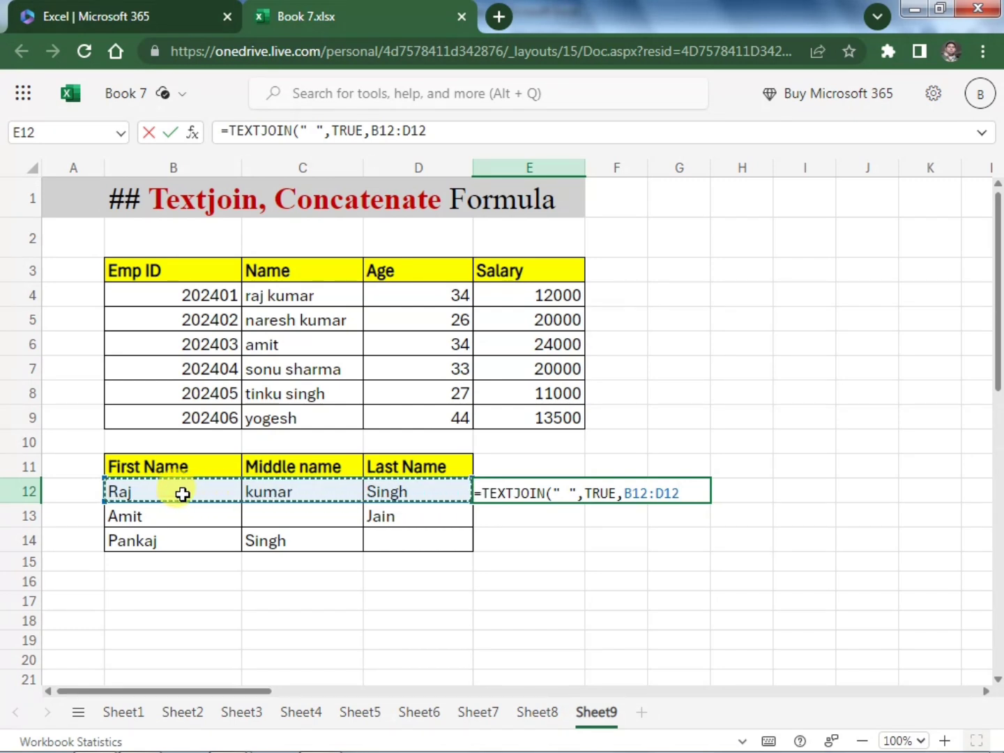
type(")")
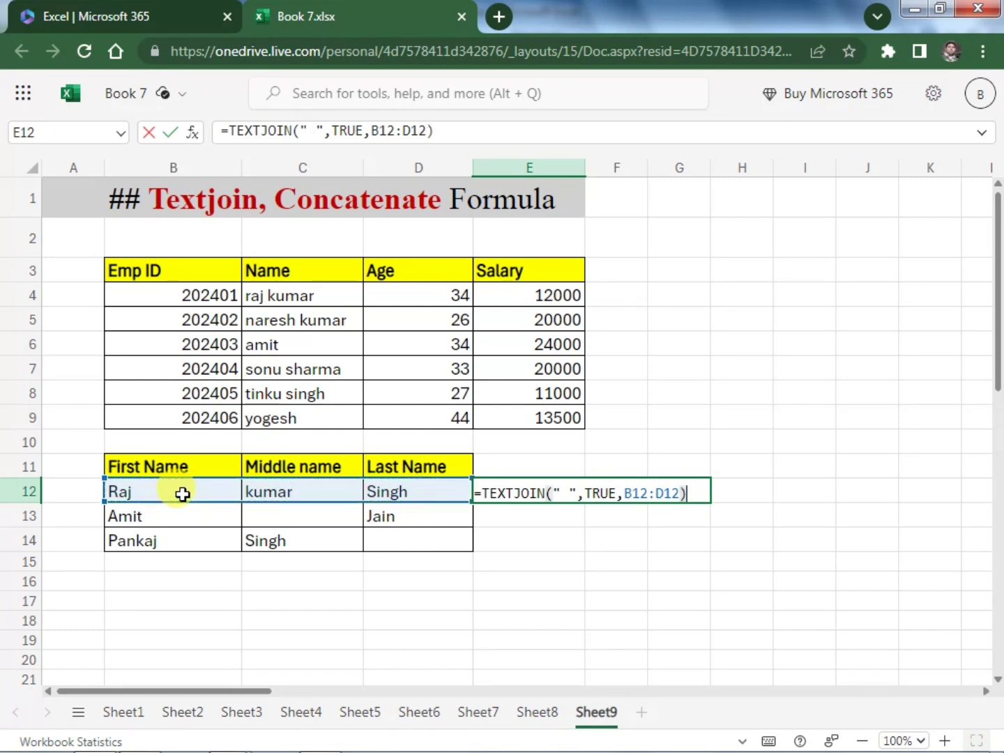
key("Return")
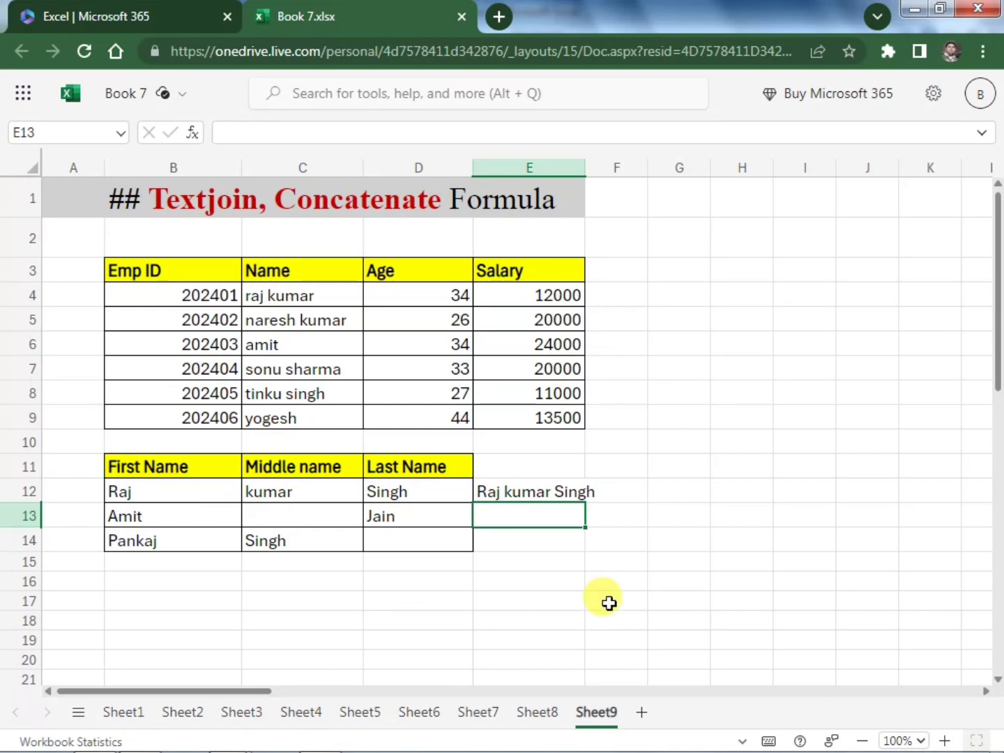
Fill the TEXTJOIN formula from E12 down through E14
left_click(543, 491)
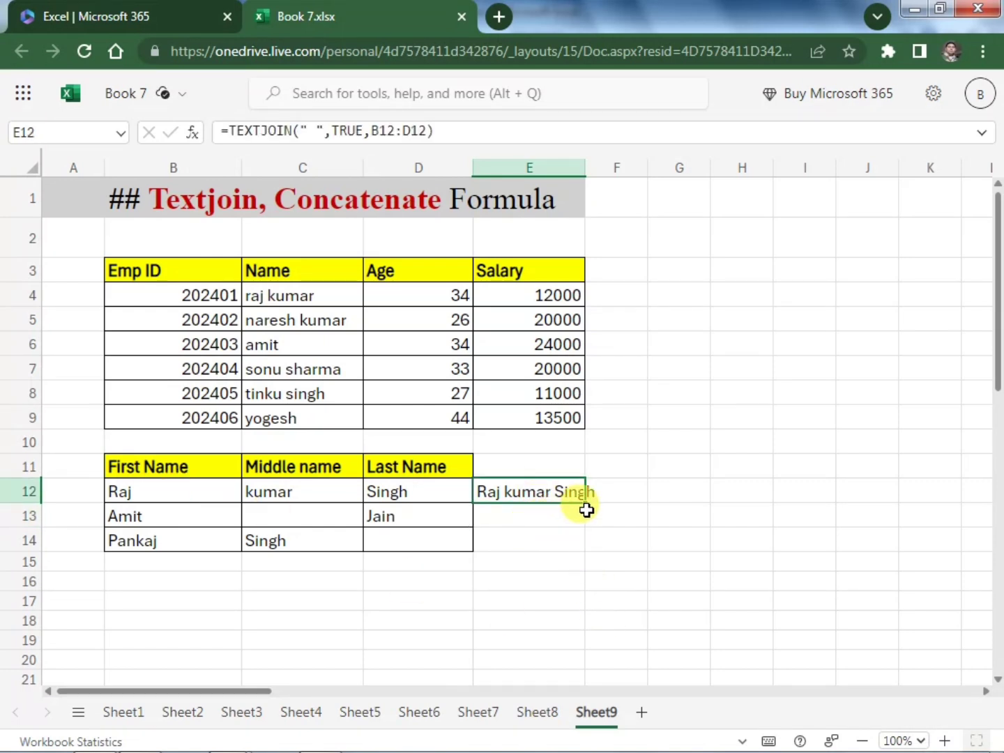
left_click_drag(585, 505, 589, 543)
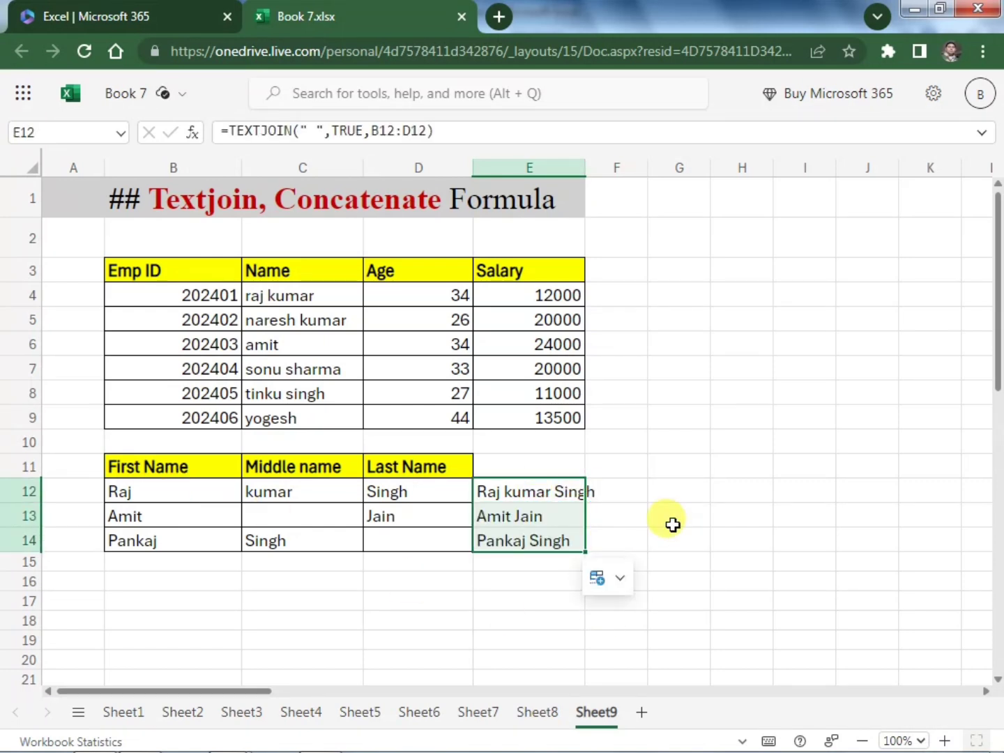
left_click(672, 525)
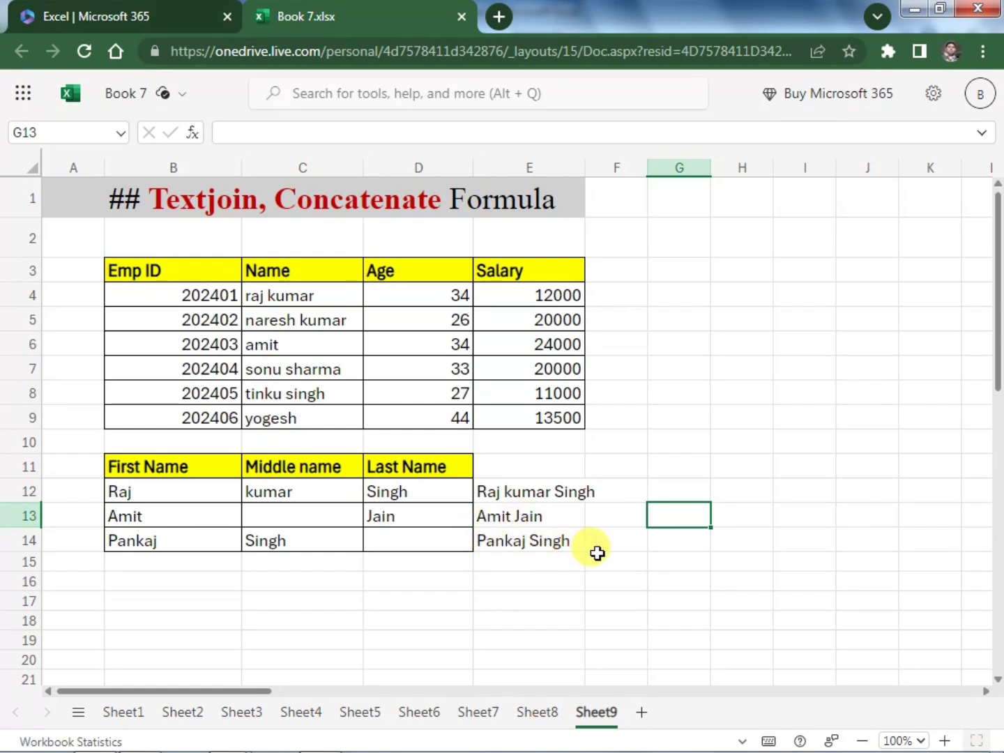
Change the delimiter in the E12 TEXTJOIN formula to a comma
left_click(544, 490)
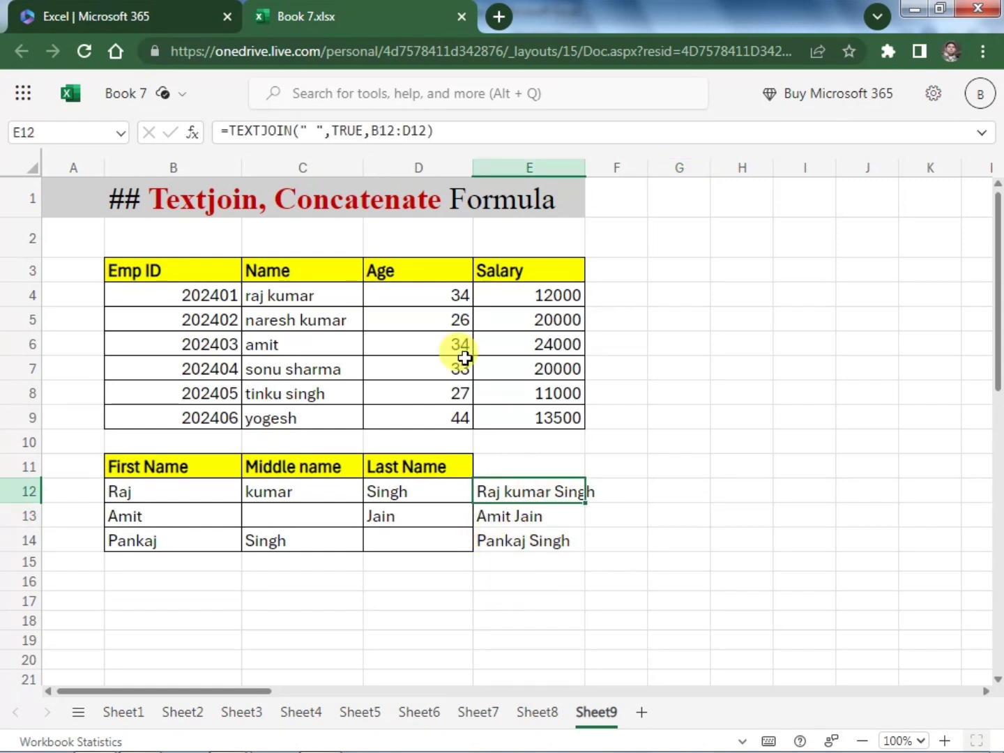
left_click(320, 131)
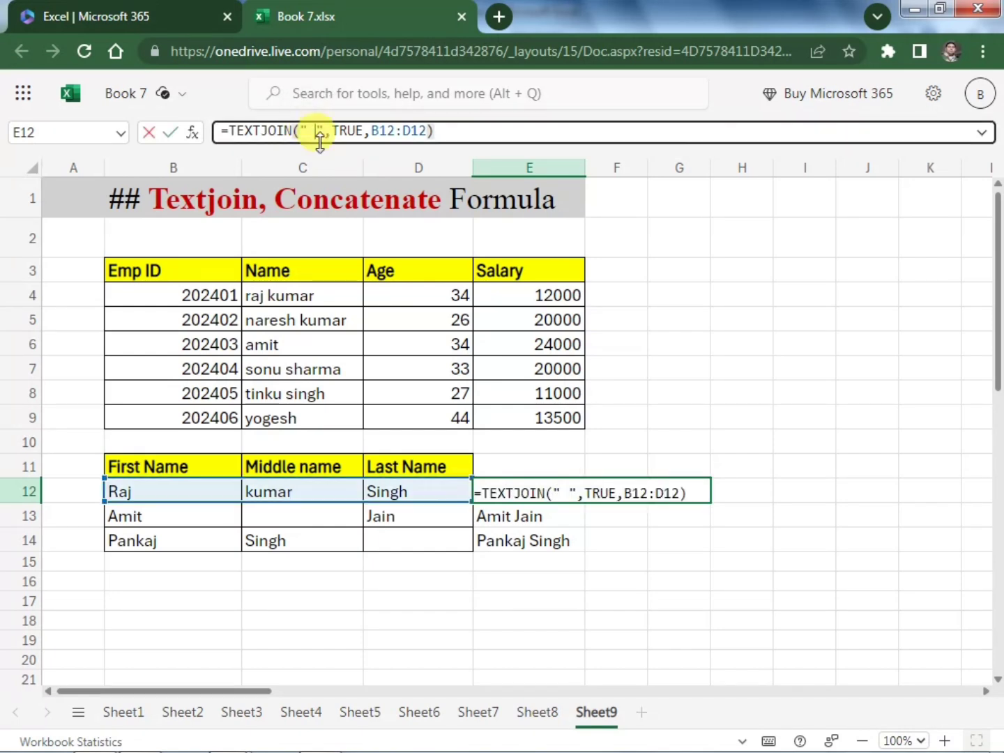
key("BackSpace")
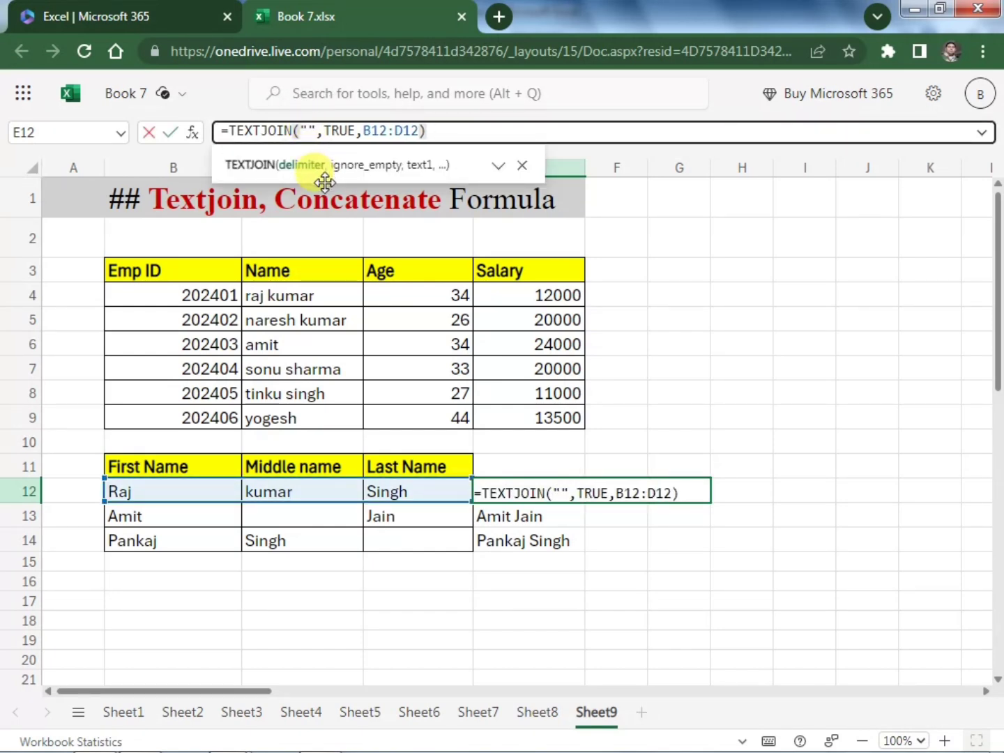
type(",")
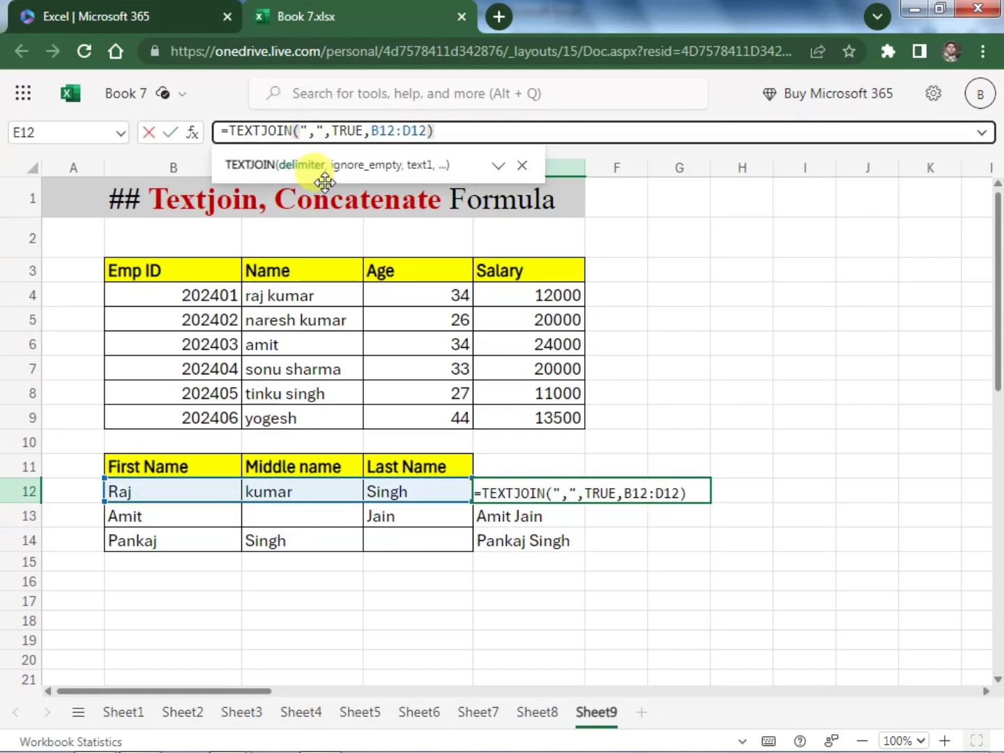
key("Return")
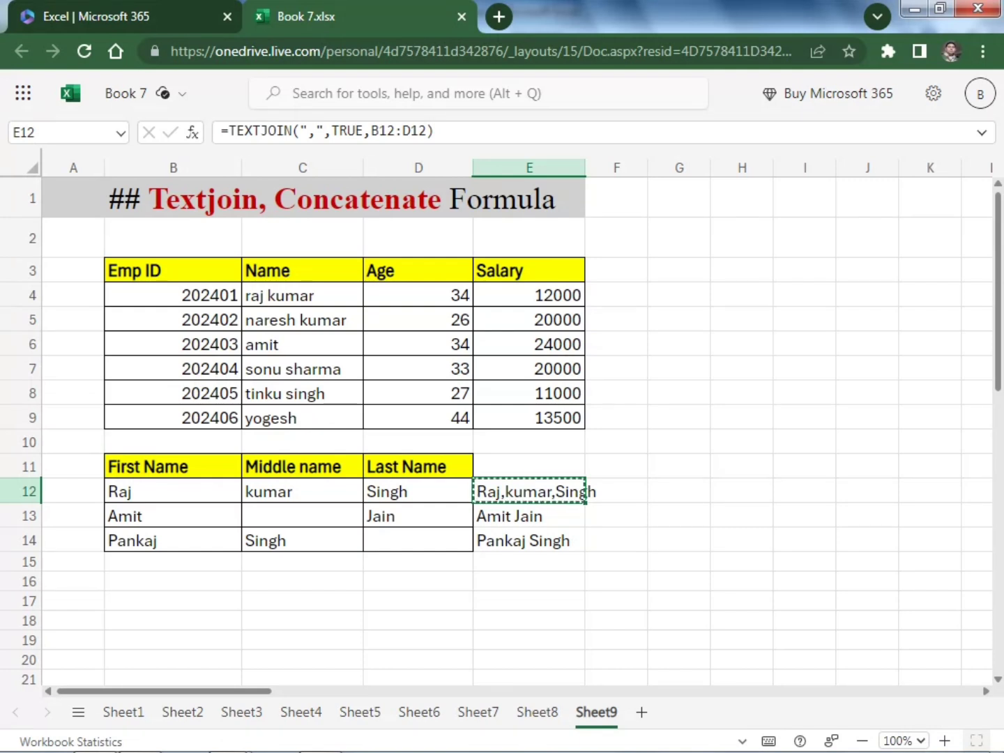
Copy the comma-delimited TEXTJOIN formula from E12 into E13:E14
key("Down")
key("shift+Down")
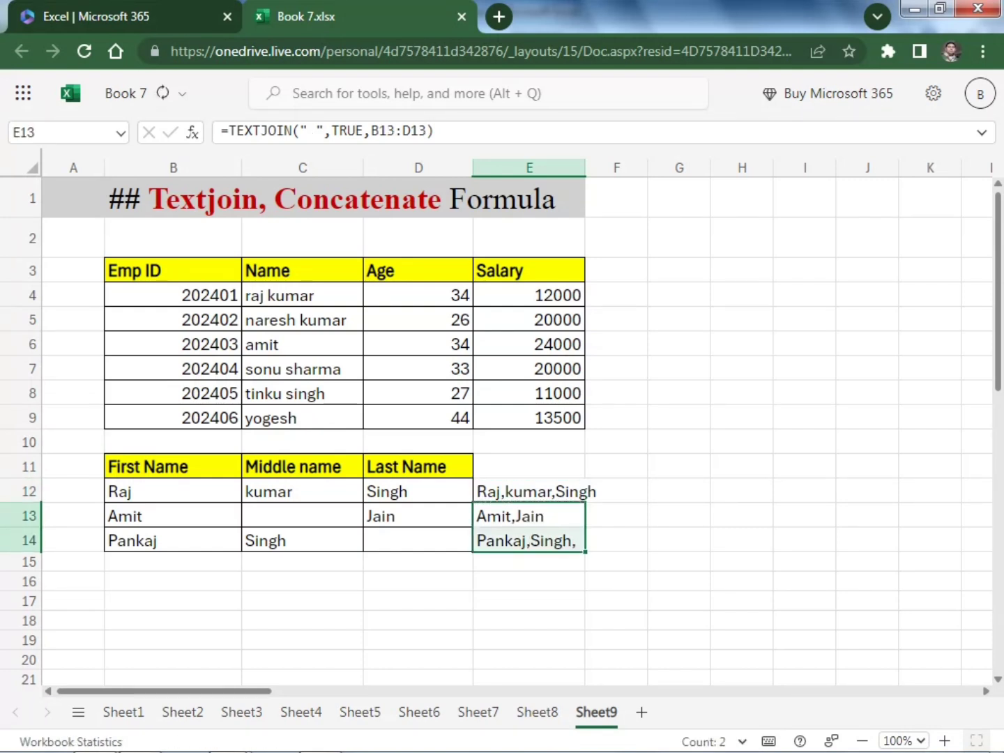
left_click(740, 604)
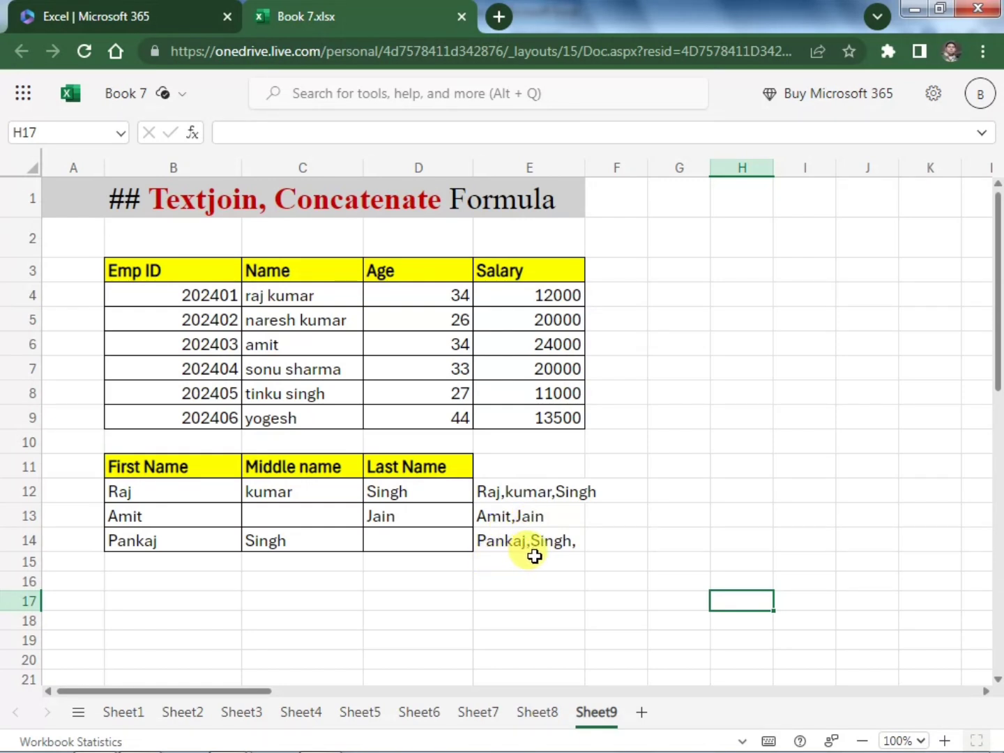
Set the E12 TEXTJOIN delimiter to a space and its ignore_empty argument to FALSE
left_click(542, 489)
left_click(368, 135)
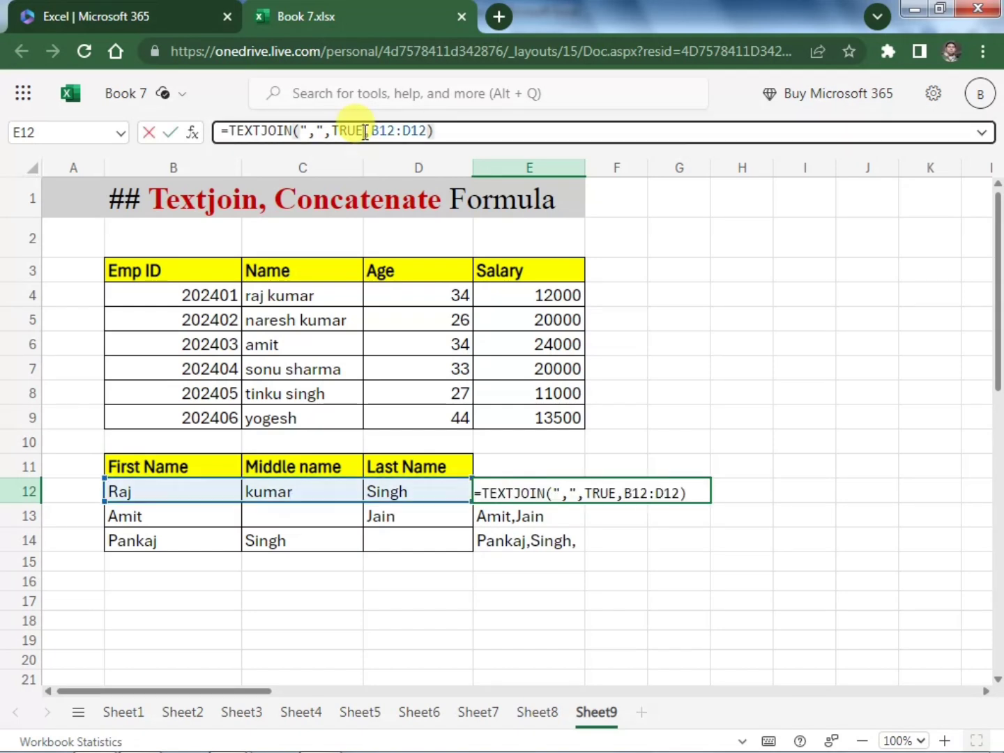
left_click(315, 131)
key("BackSpace")
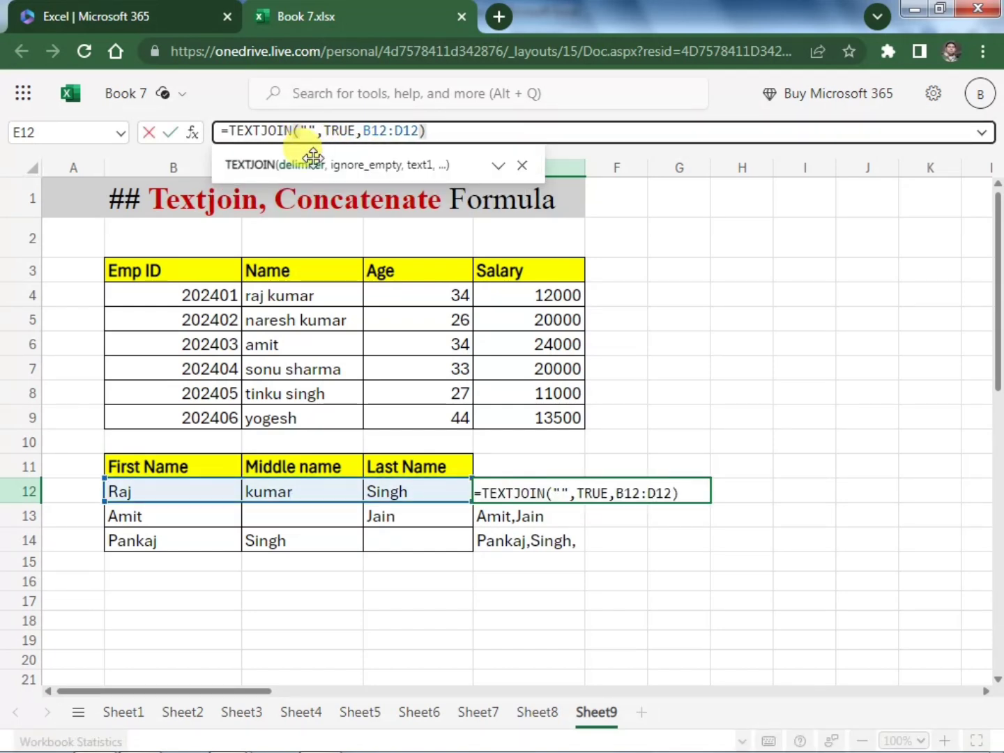
left_click(363, 130)
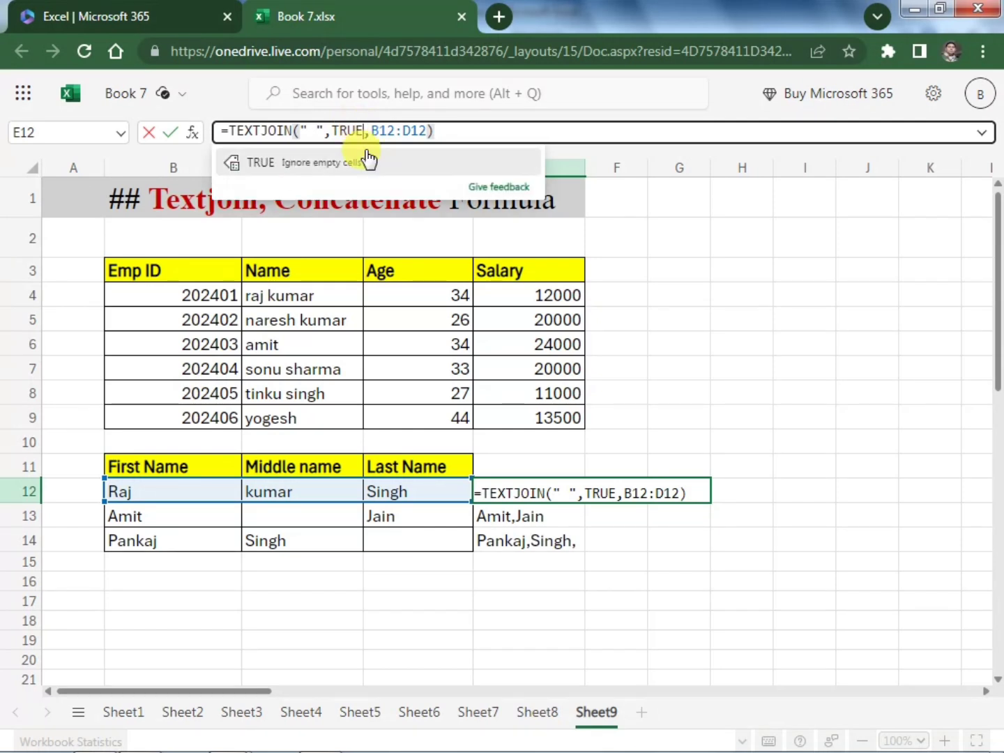
key("BackSpace")
key("BackSpace")
key("BackSpace")
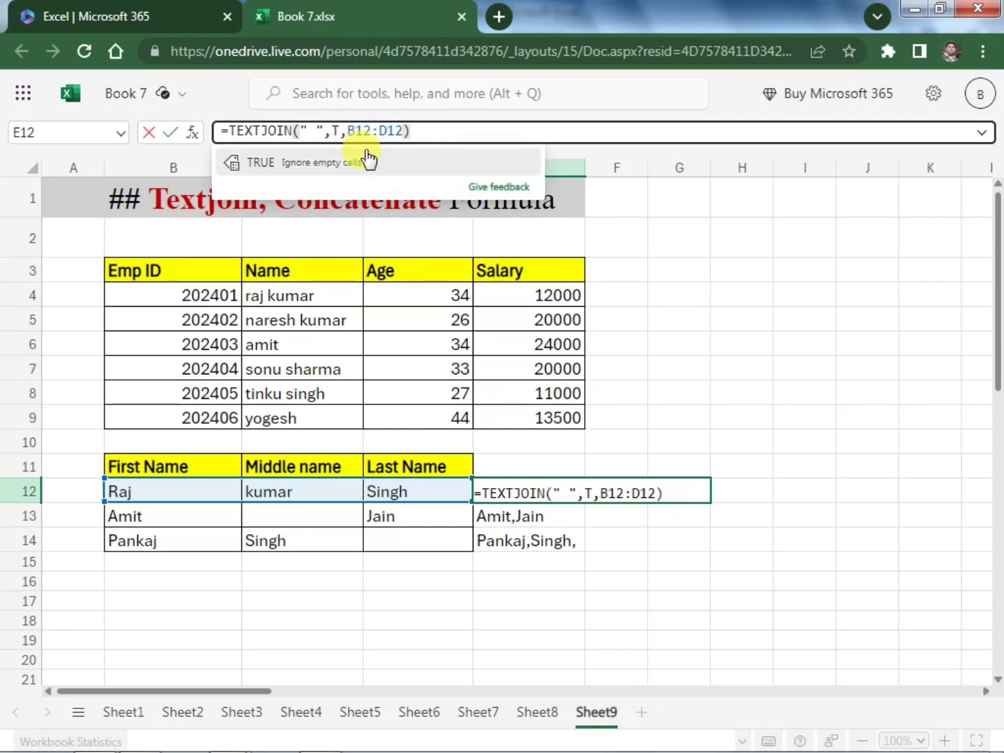
key("BackSpace")
left_click(323, 190)
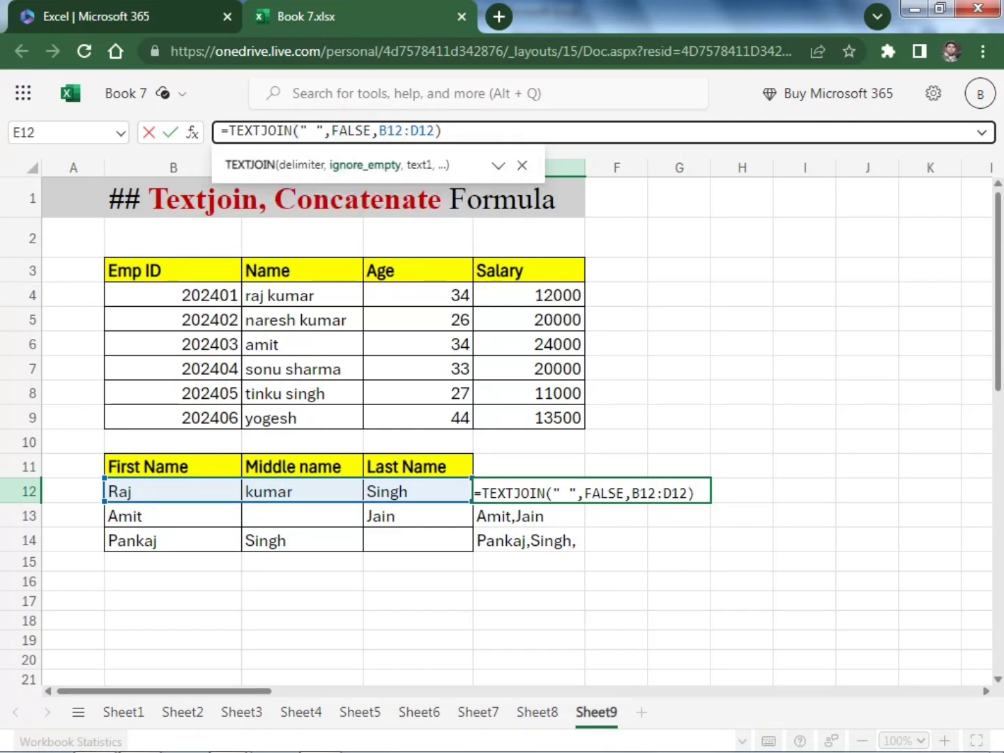
key("Return")
Paste the E12 formula with ignore_empty set to FALSE over E13:E14
left_click(581, 492)
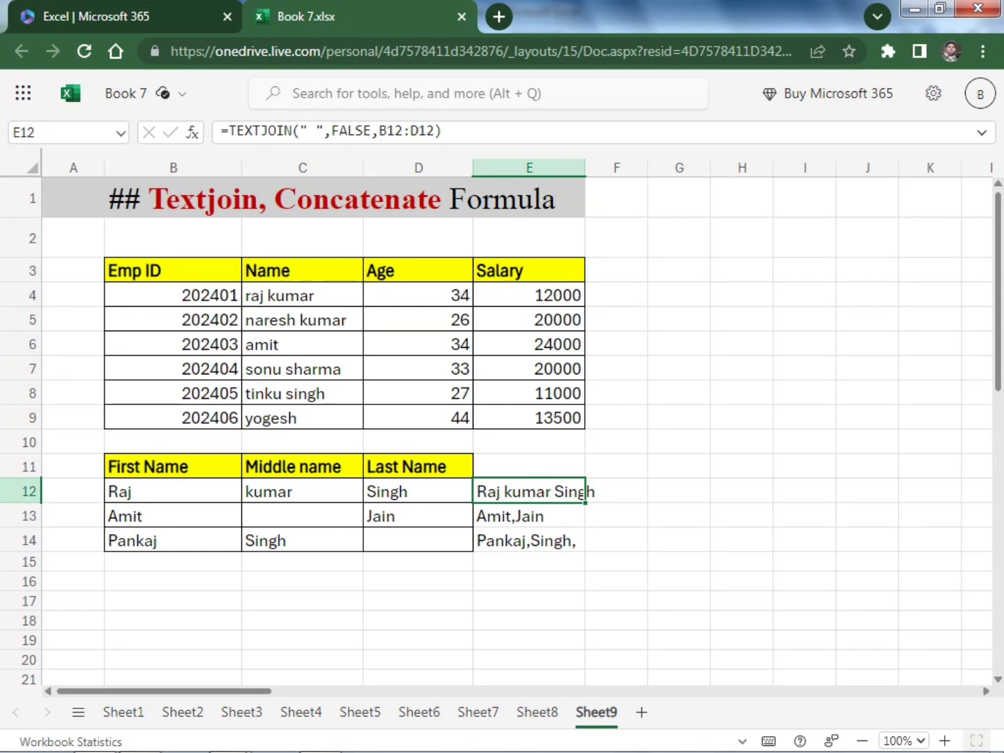
left_click_drag(531, 516, 530, 540)
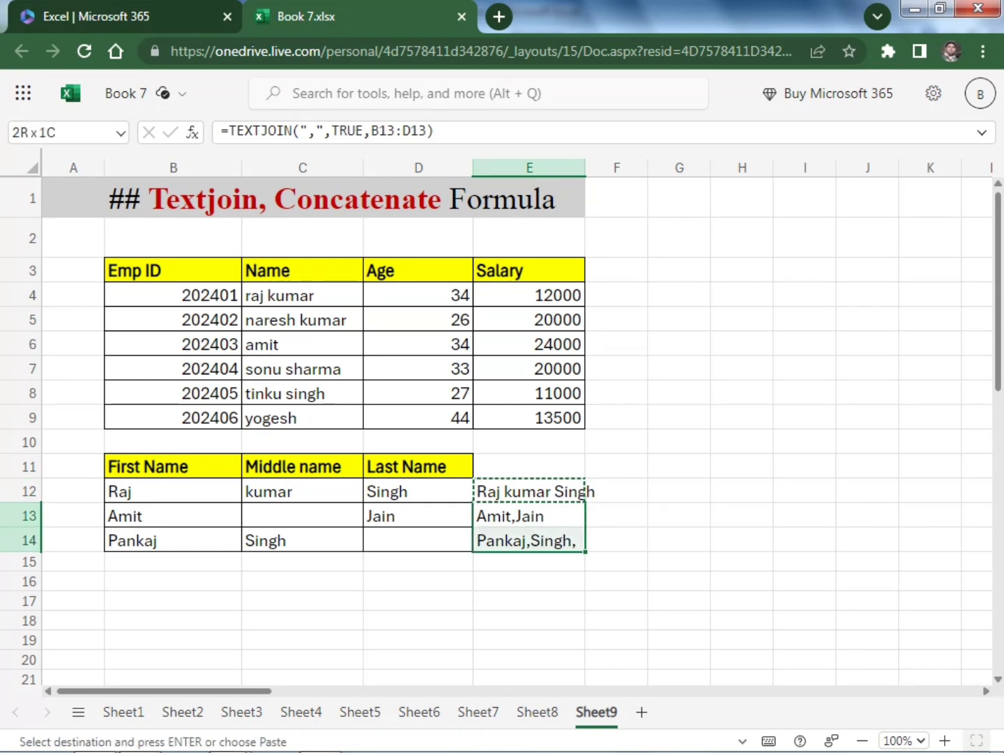
key("ctrl+v")
left_click(760, 486)
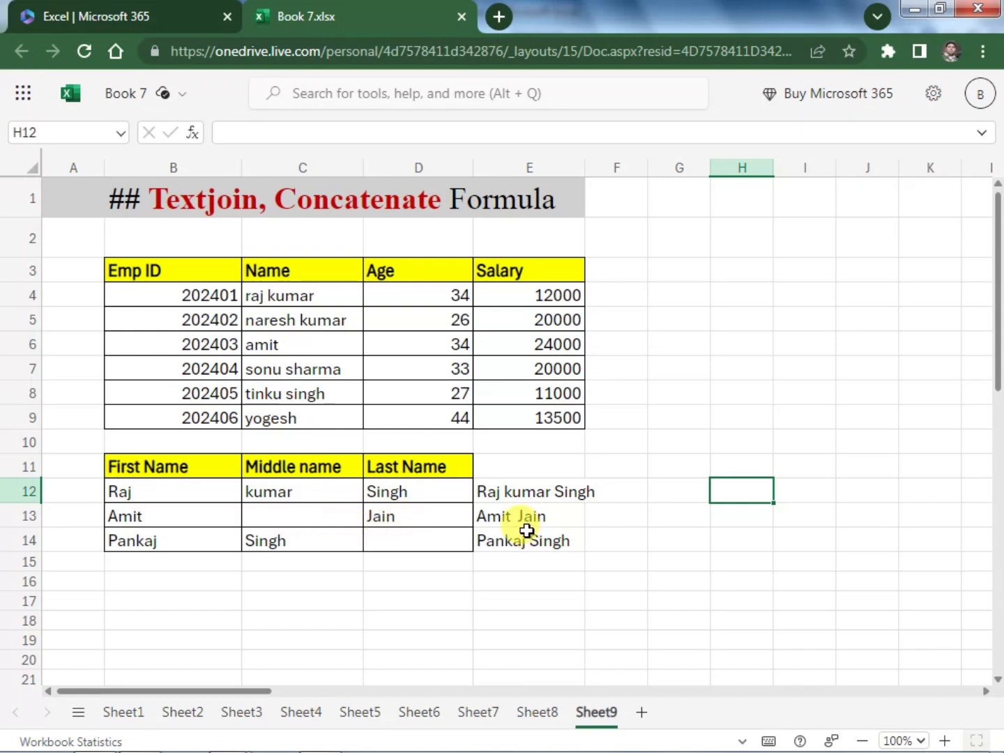
Change the ignore_empty argument in the E12 TEXTJOIN formula to TRUE
left_click(520, 490)
left_click(379, 130)
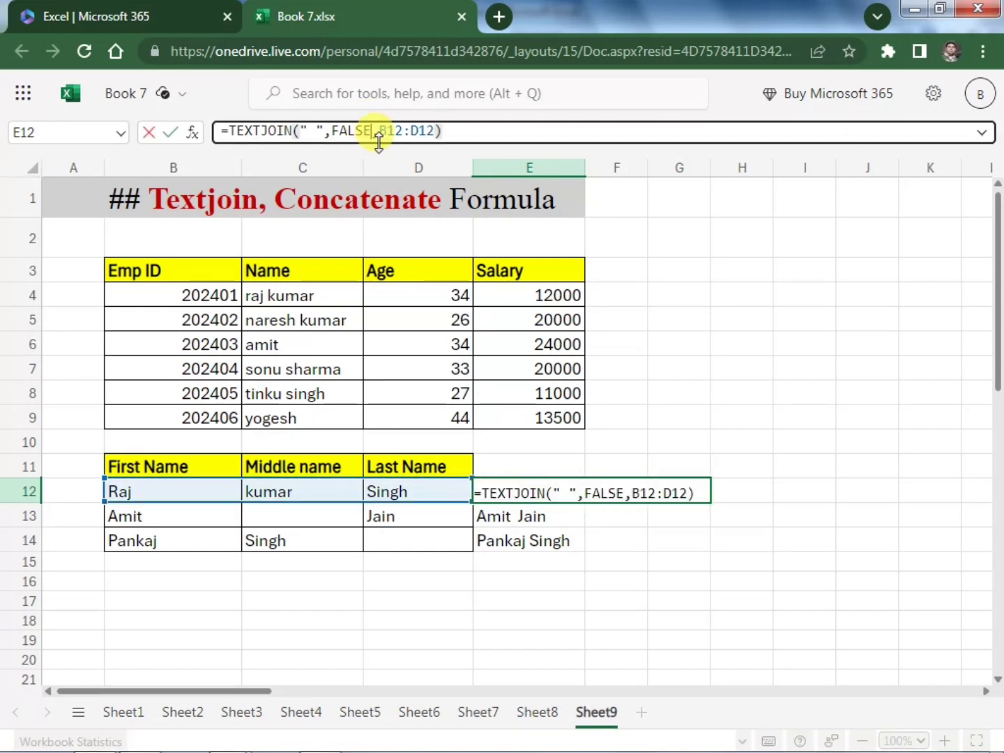
key("BackSpace")
key("BackSpace")
key("BackSpace")
key("BackSpace")
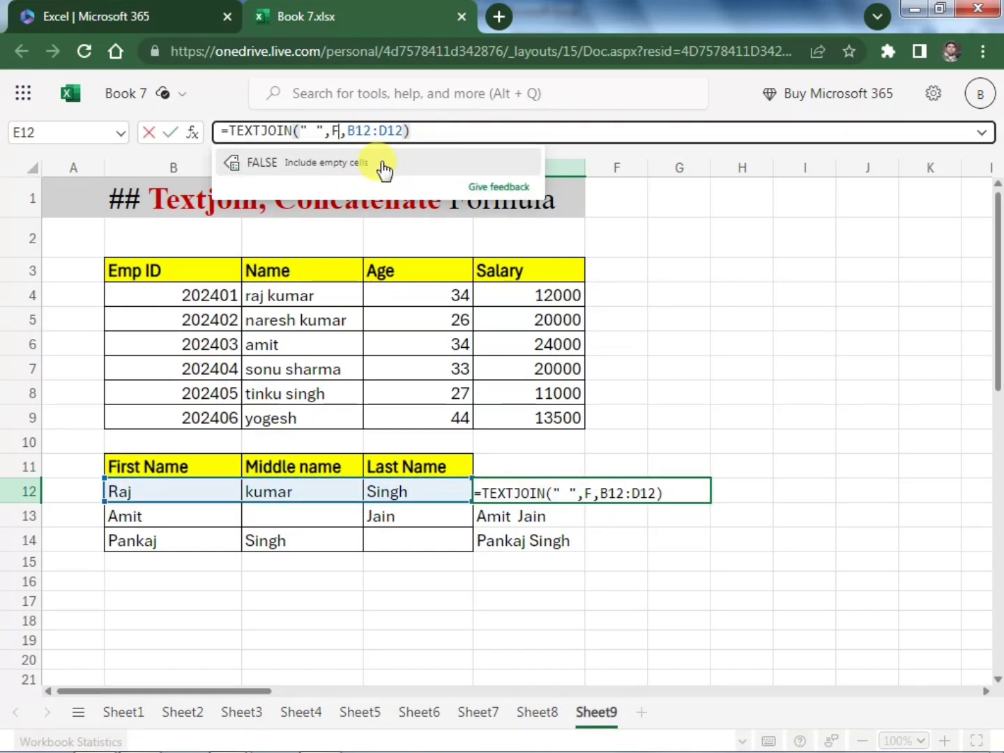
key("BackSpace")
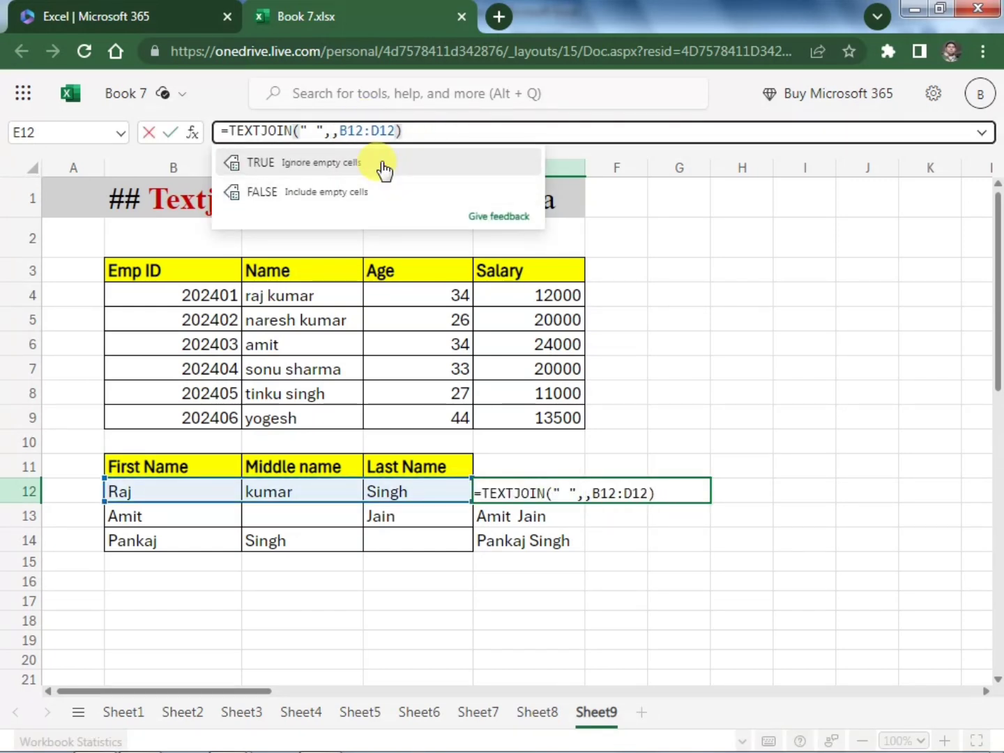
left_click(381, 161)
key("Return")
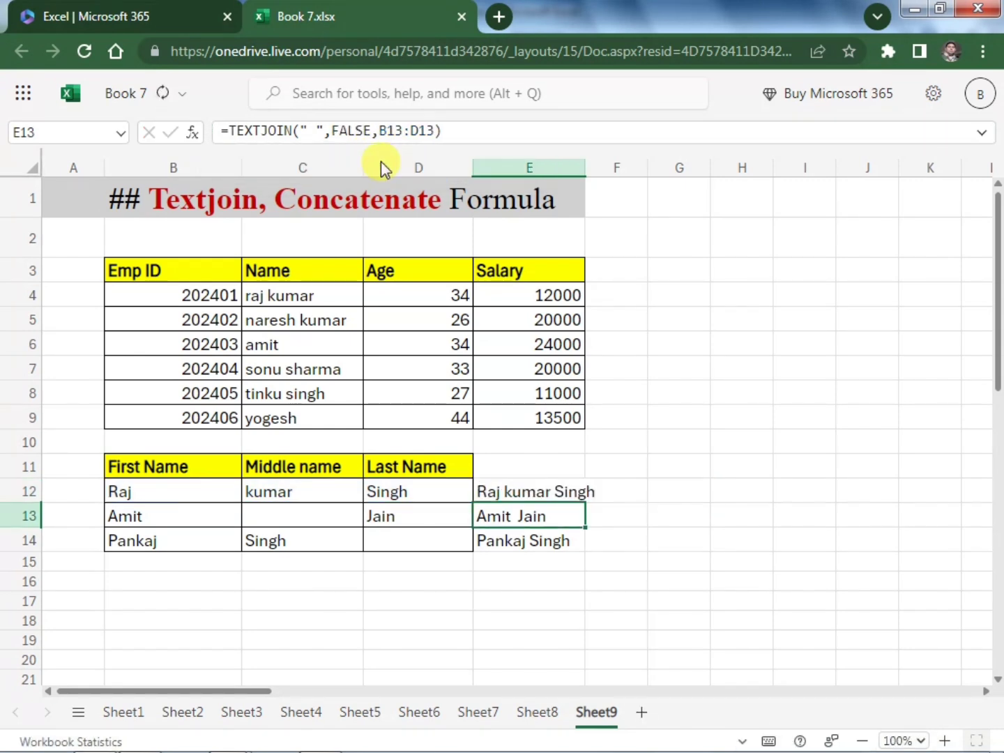
Copy the E12 TEXTJOIN formula that ignores empty cells over E13:E14 and check the E13 formula
key("Up")
key("ctrl+c")
key("Down")
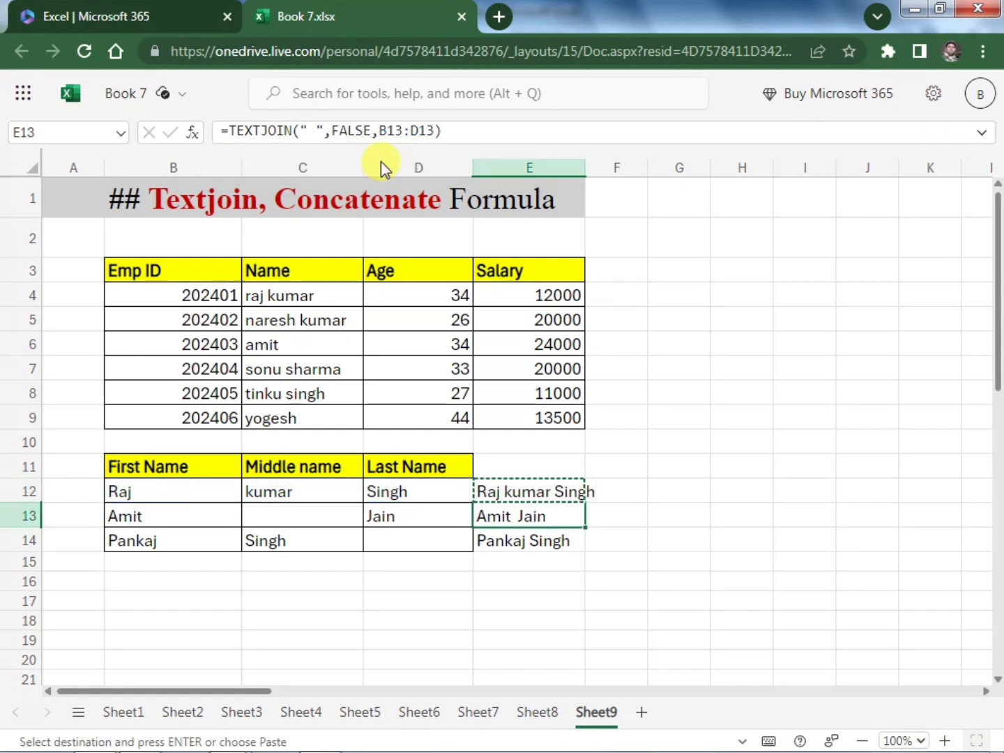
key("shift+Down")
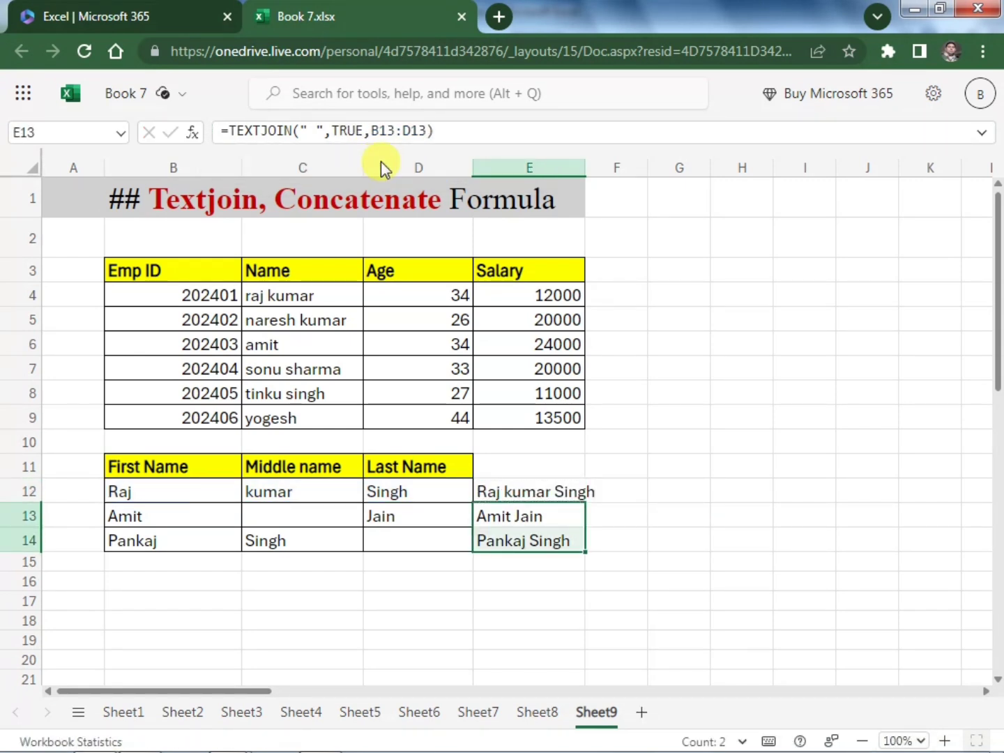
key("Down")
left_click(543, 519)
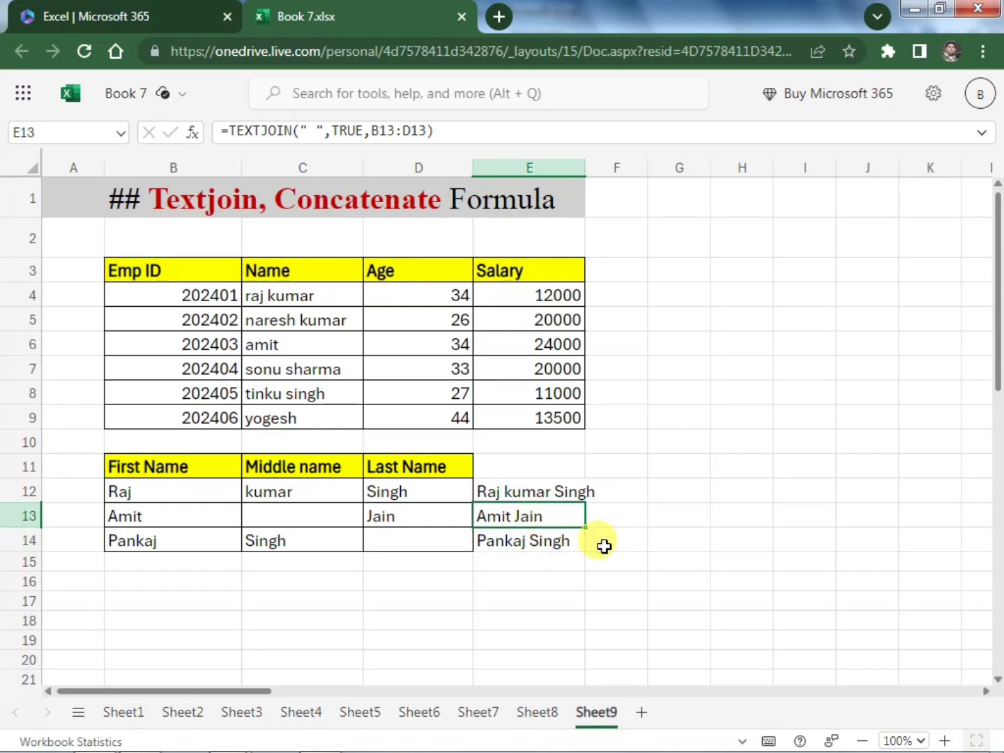
left_click(676, 541)
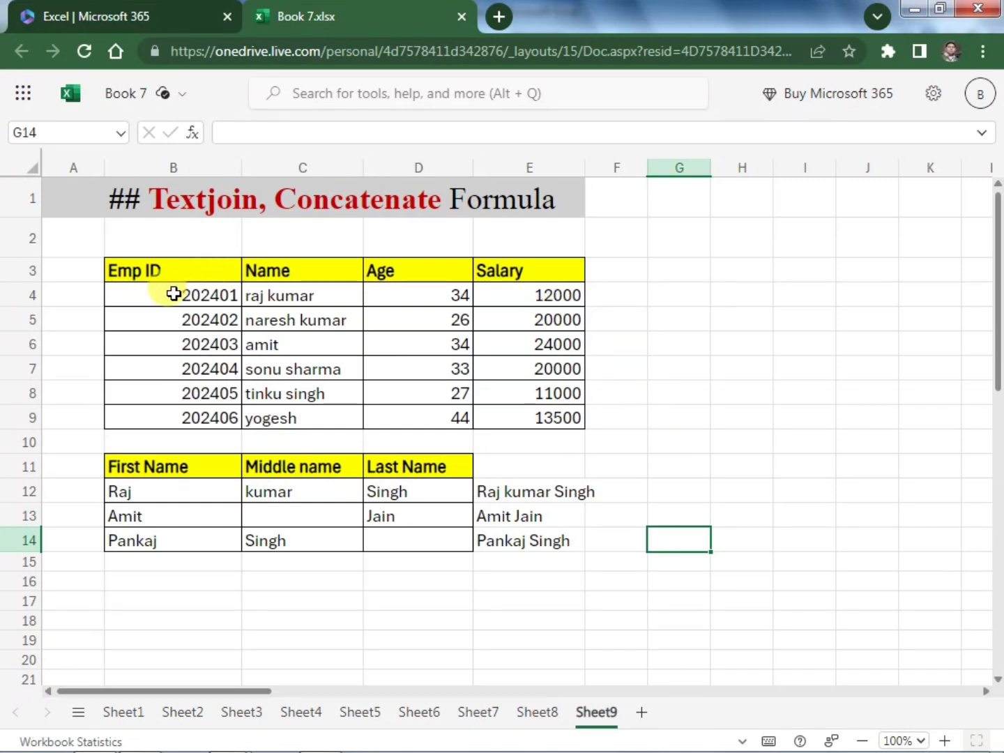
Enter =TEXTJOIN(",",TRUE,B4:E4) in F4 to join the first employee's details with commas
left_click(612, 300)
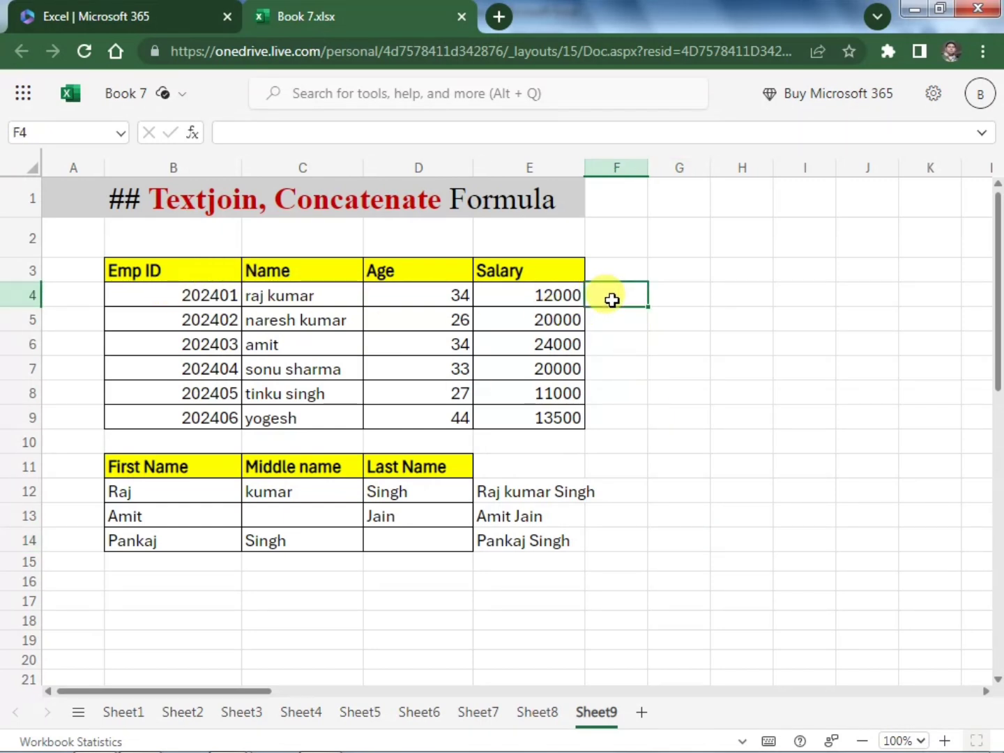
type("=")
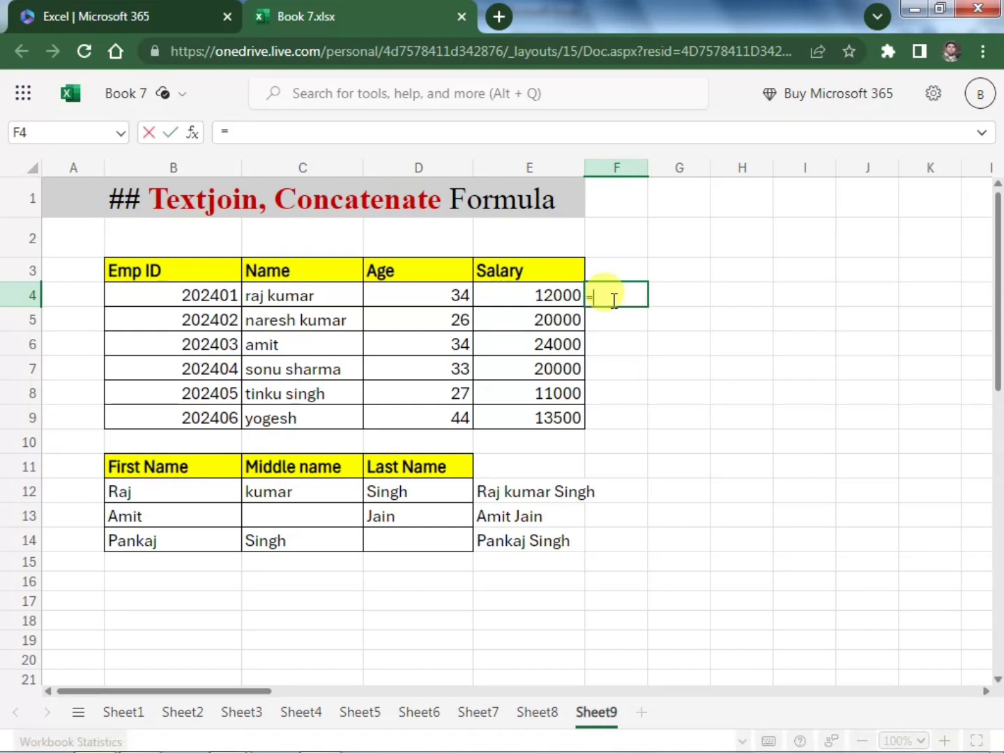
type("textj")
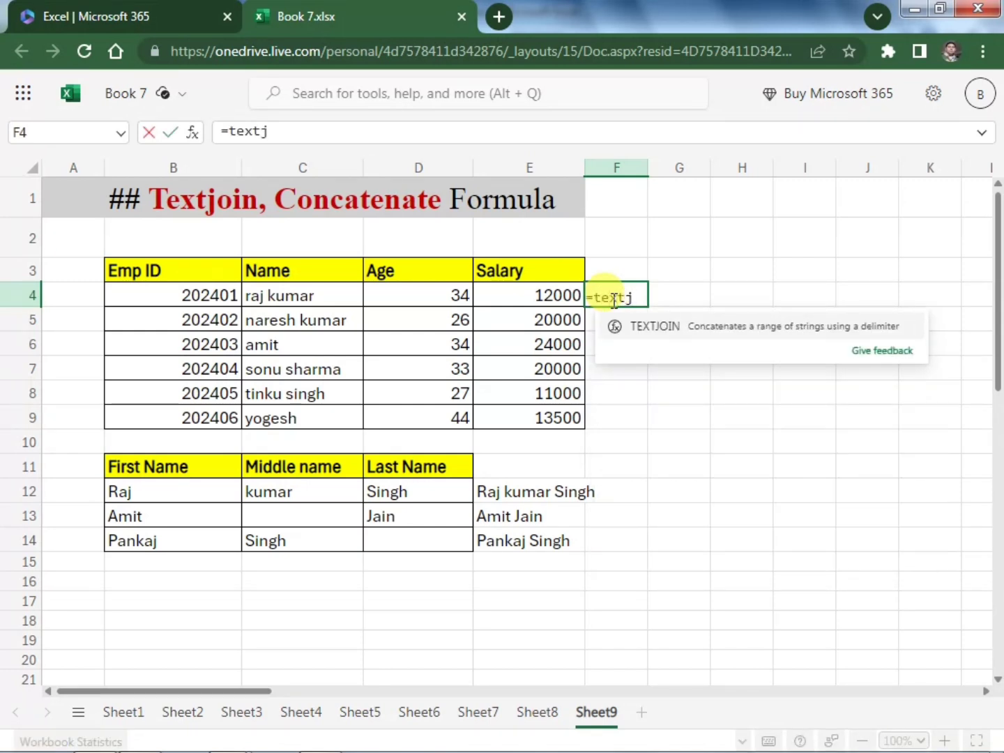
key("Tab")
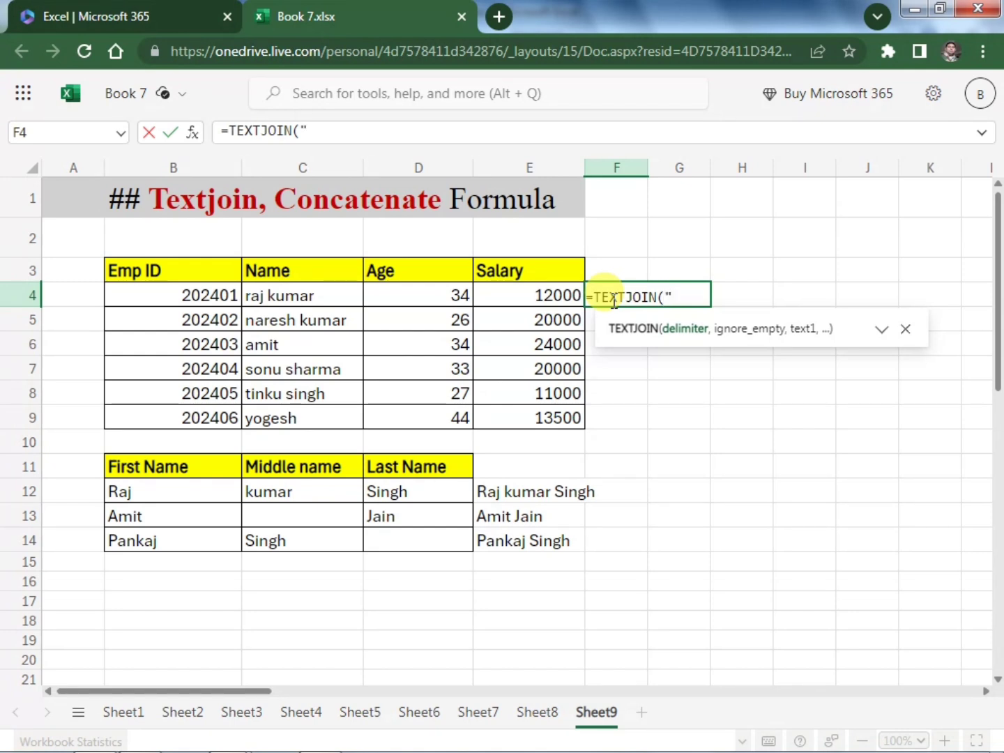
type("\",\",")
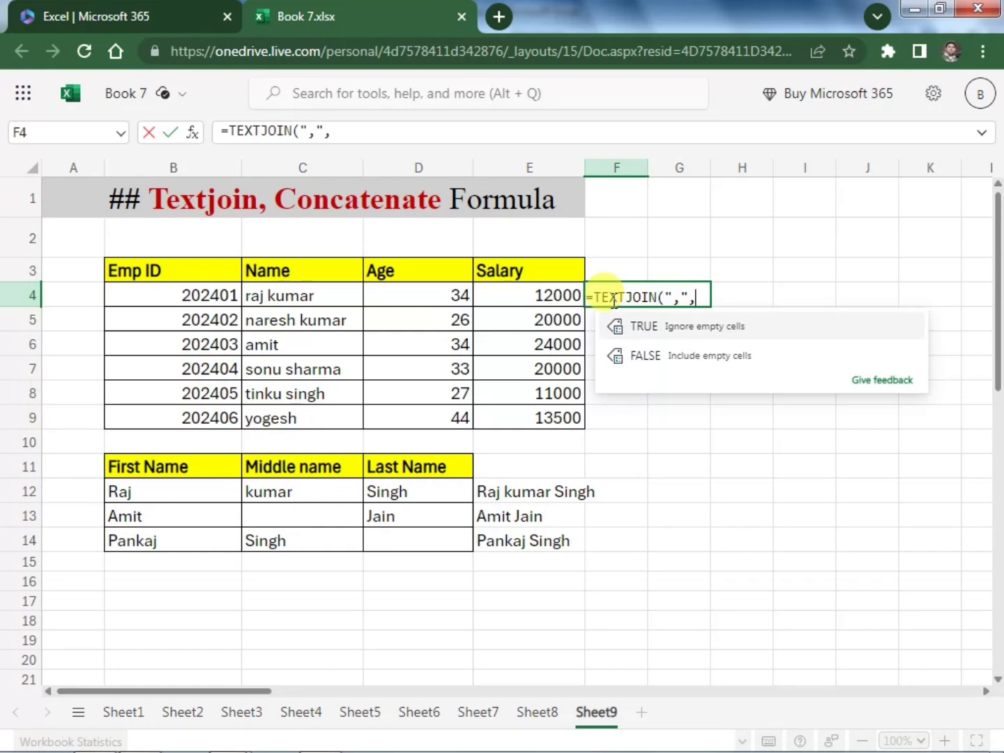
type("TRUE")
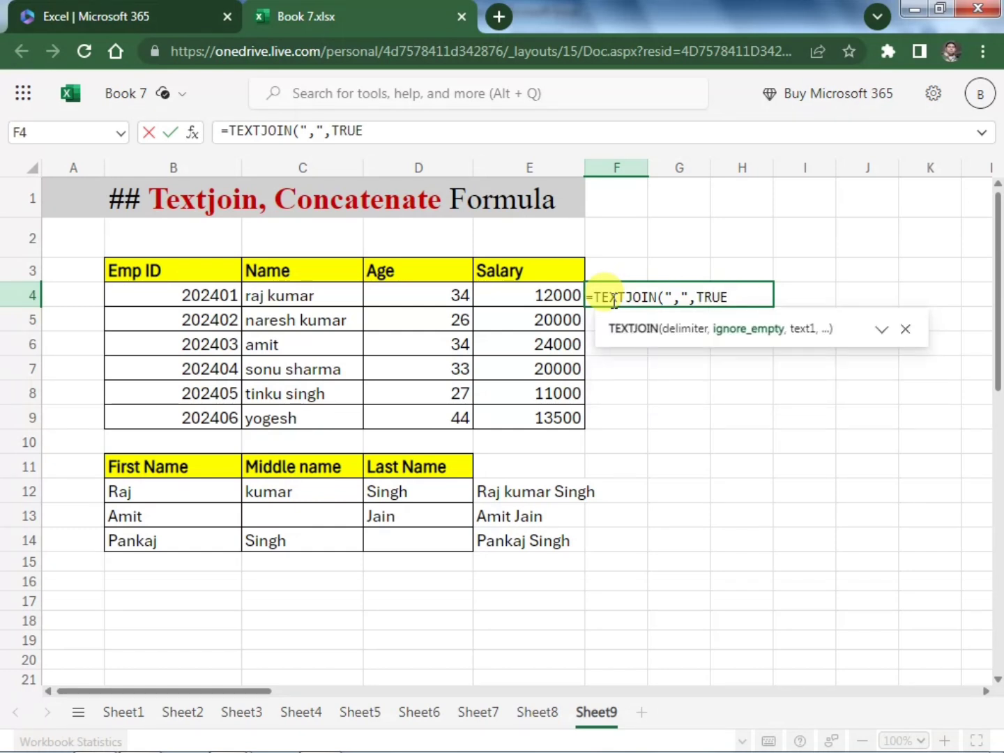
type(",")
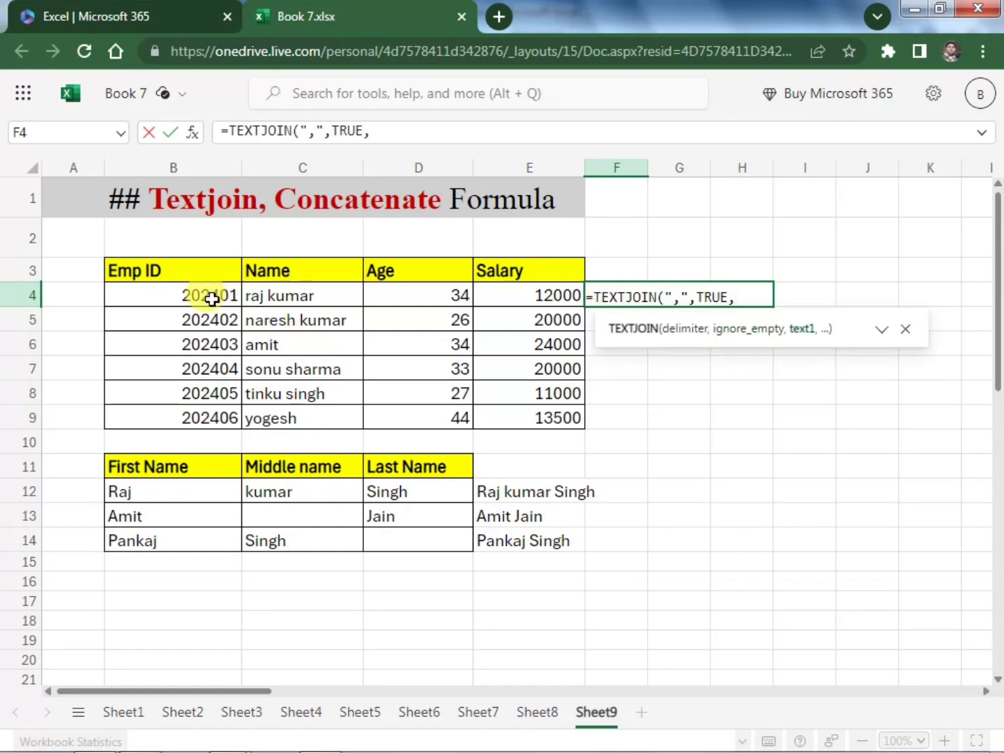
left_click_drag(209, 293, 519, 304)
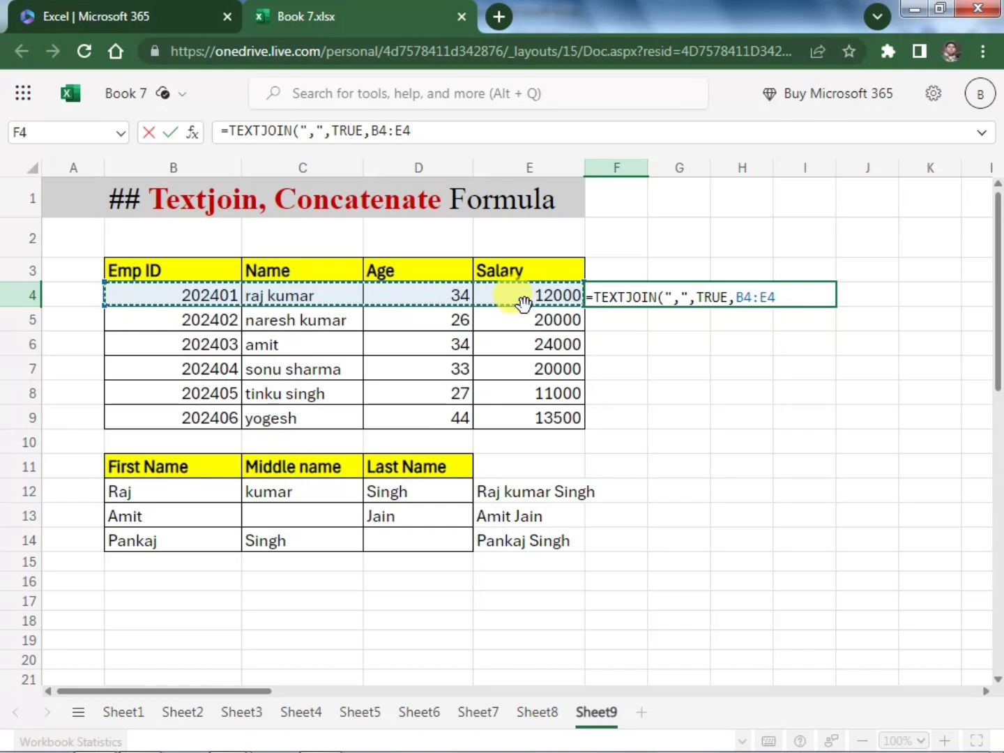
type(")")
key("Return")
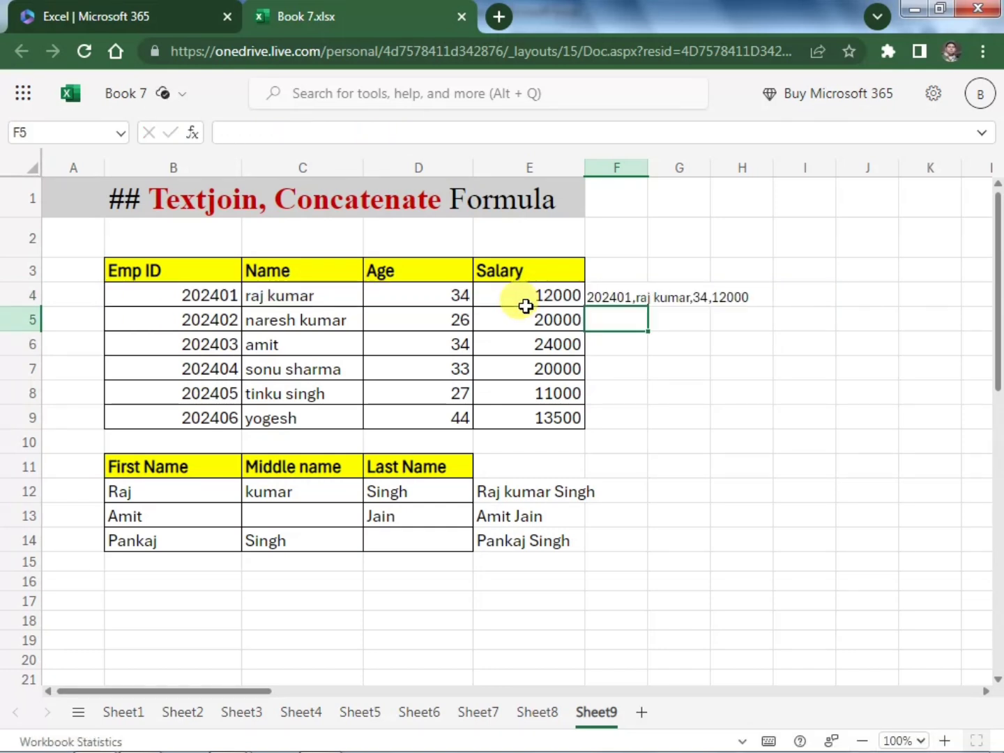
Copy F4:H4 with its TEXTJOIN formula and paste it over F5:H9 for the remaining employee rows
left_click(626, 294)
left_click_drag(625, 294, 719, 292)
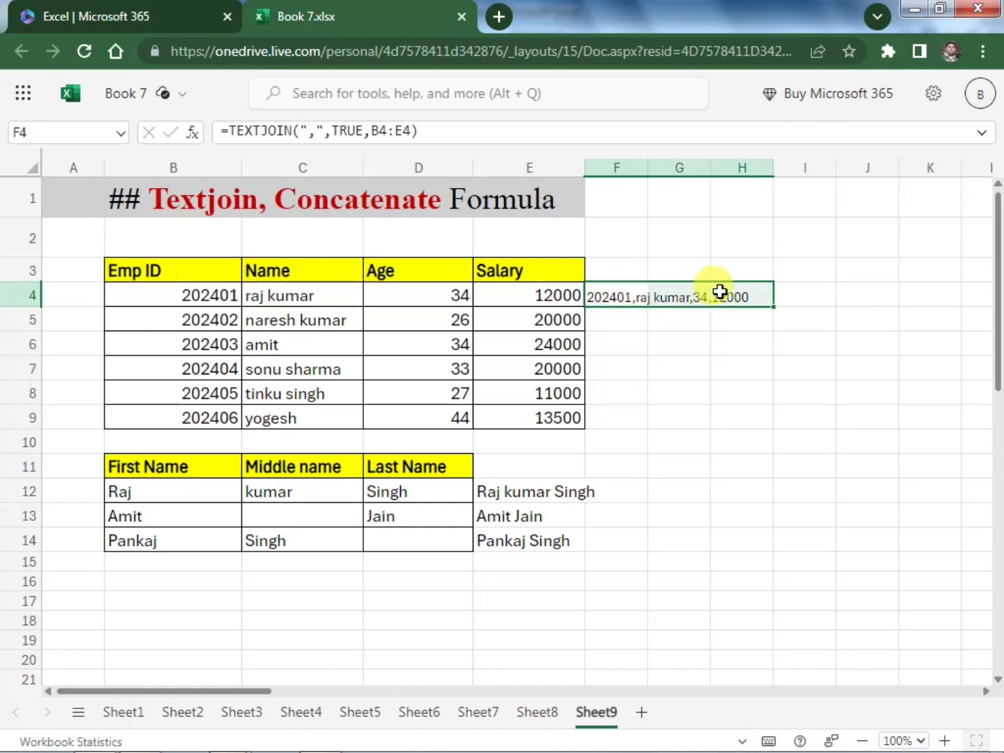
key("ctrl+c")
key("Down")
key("shift+Right")
key("shift+Right")
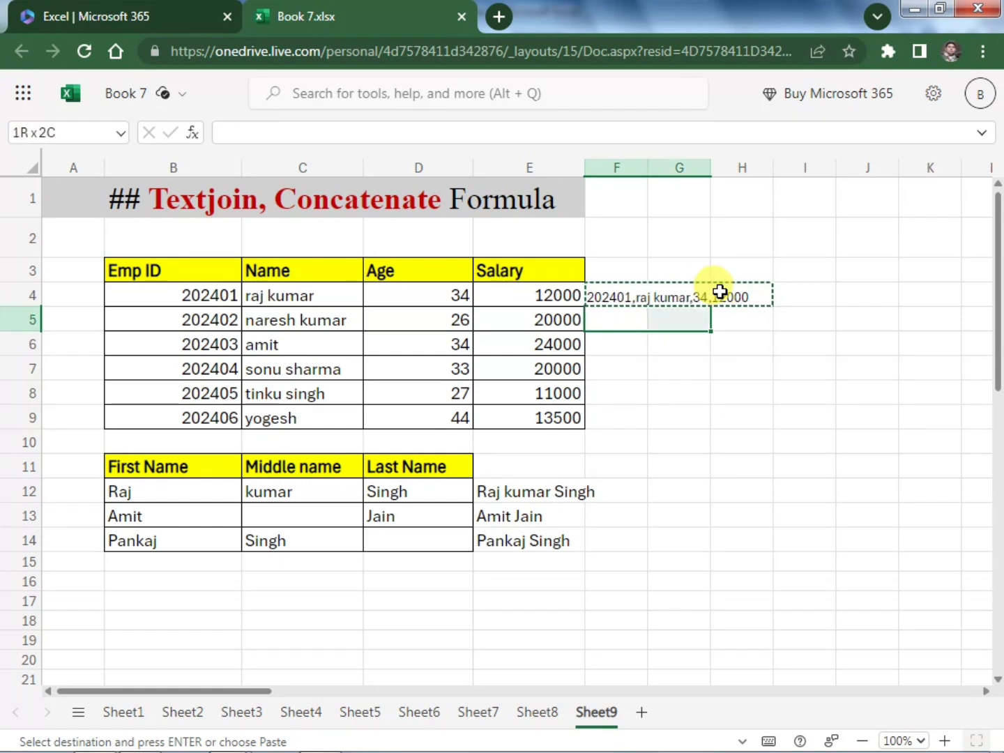
key("shift+Down")
key("shift+Down")
key("shift+Down")
key("shift+Down")
key("shift+Down")
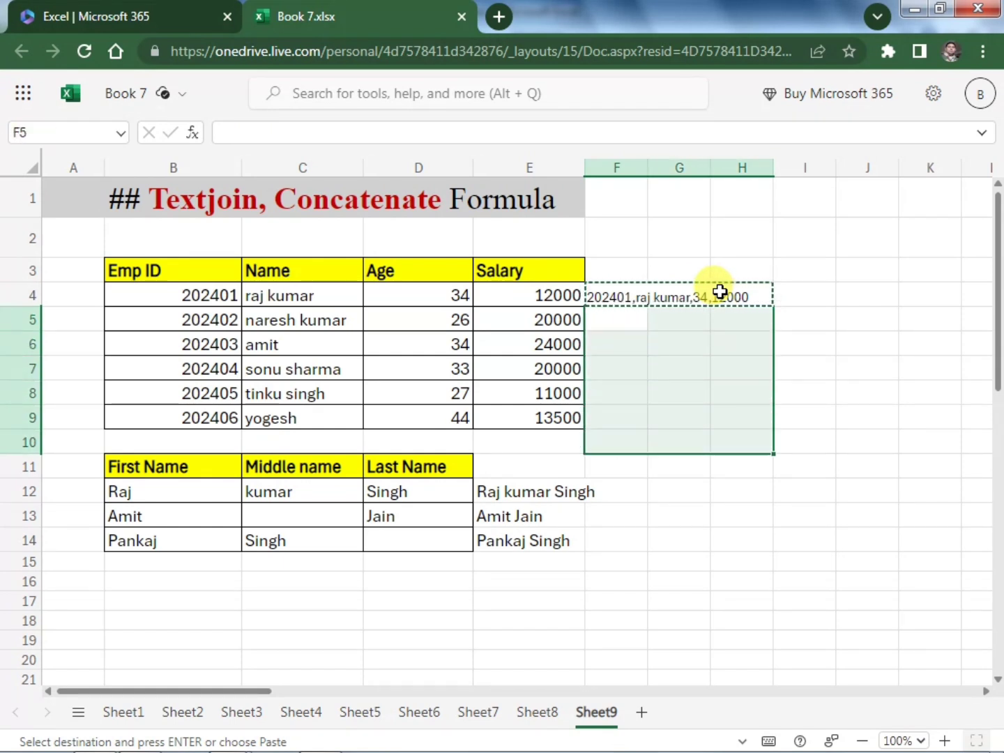
key("shift+Up")
key("ctrl+v")
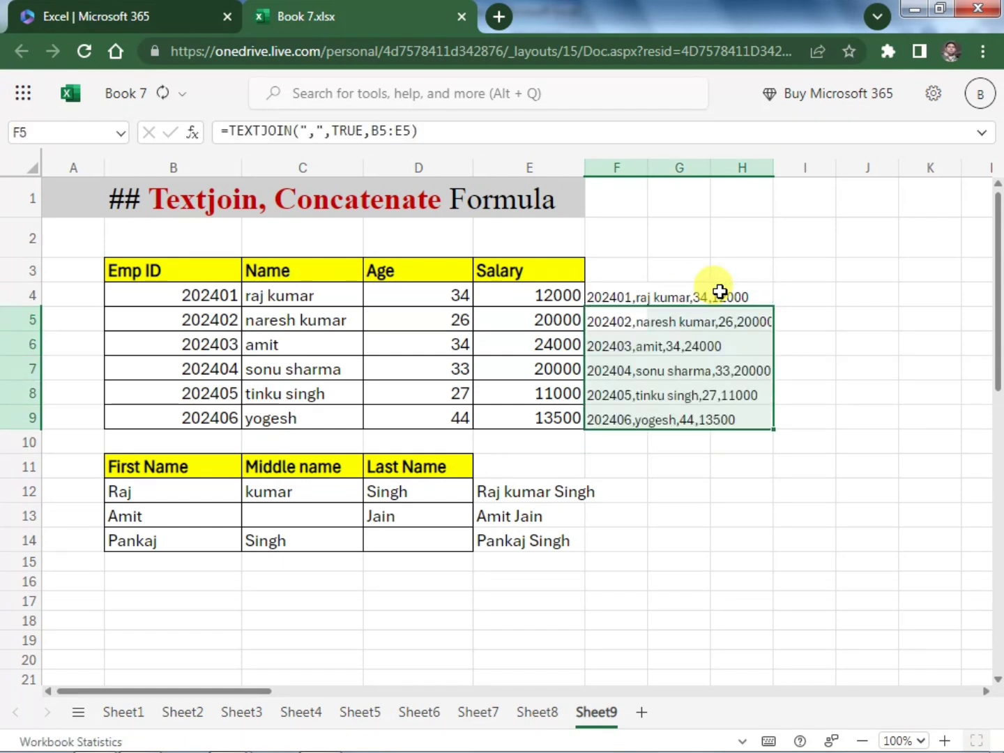
left_click(794, 536)
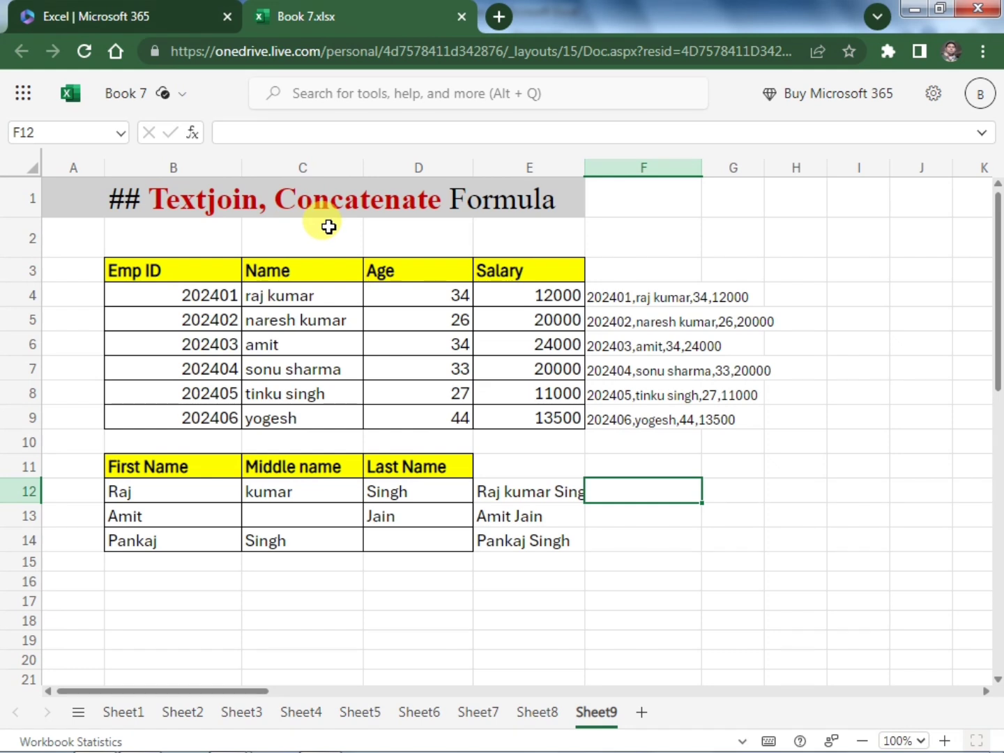
Enter =CONCATENATE(B12,C12,D12) in F12 to join the first, middle and last name
type("=")
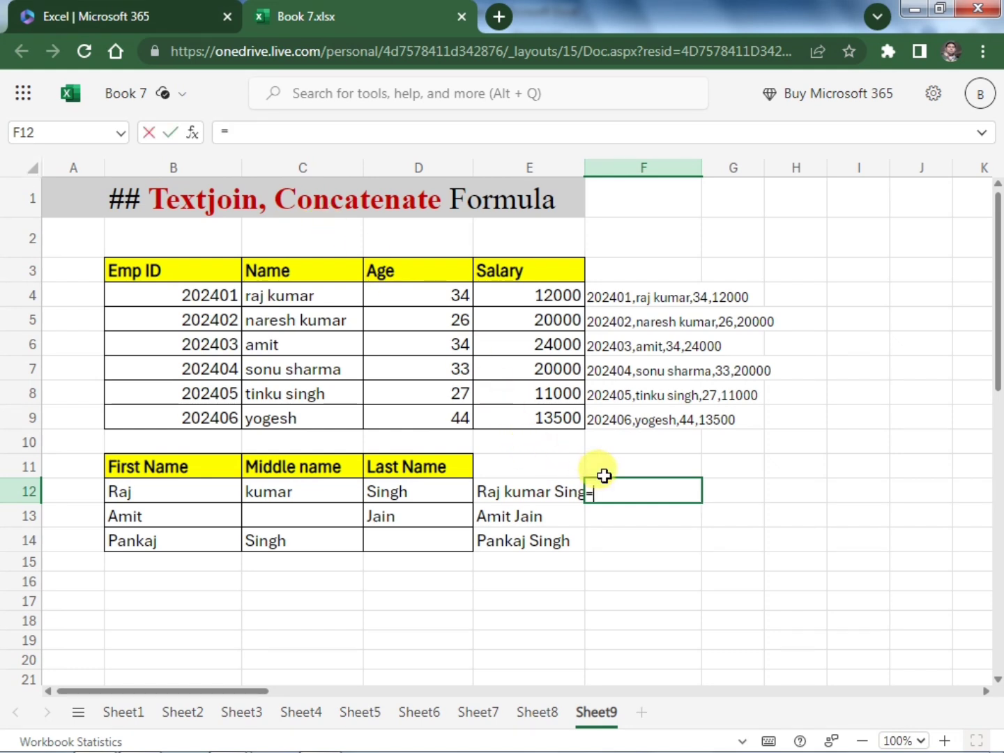
type("conc")
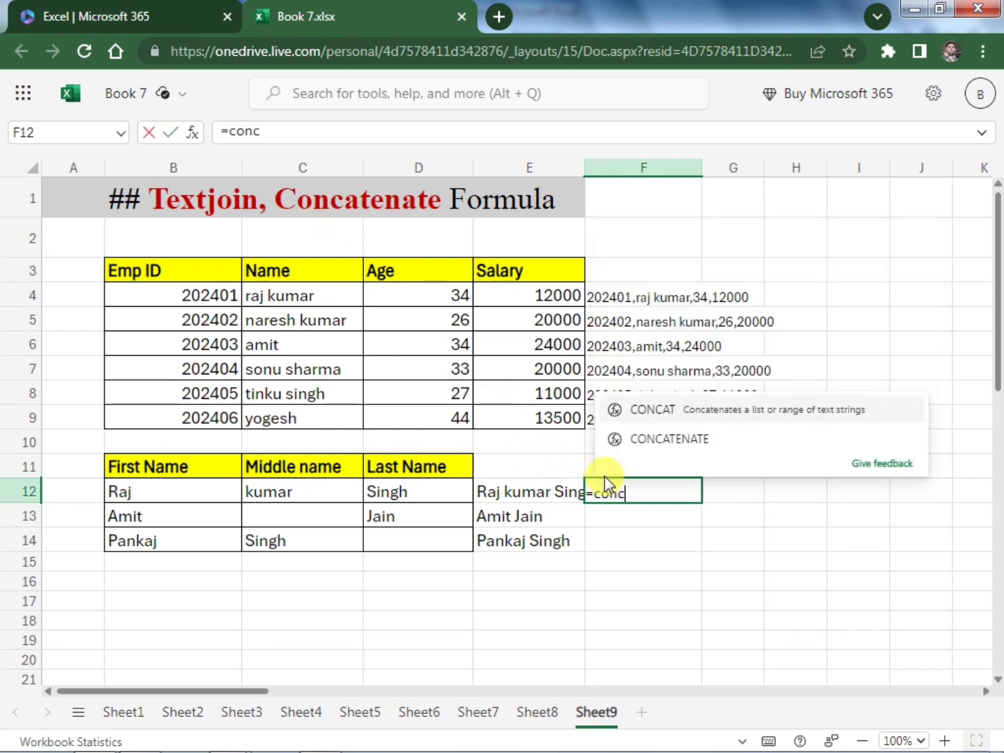
key("Down")
key("Tab")
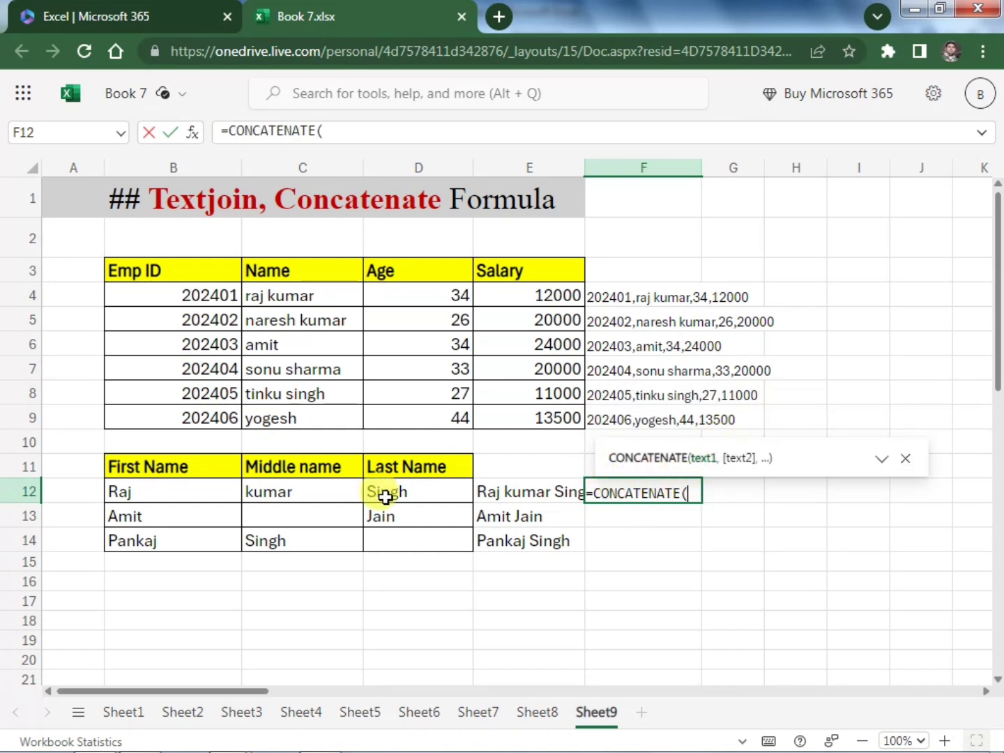
left_click(204, 492)
type(",")
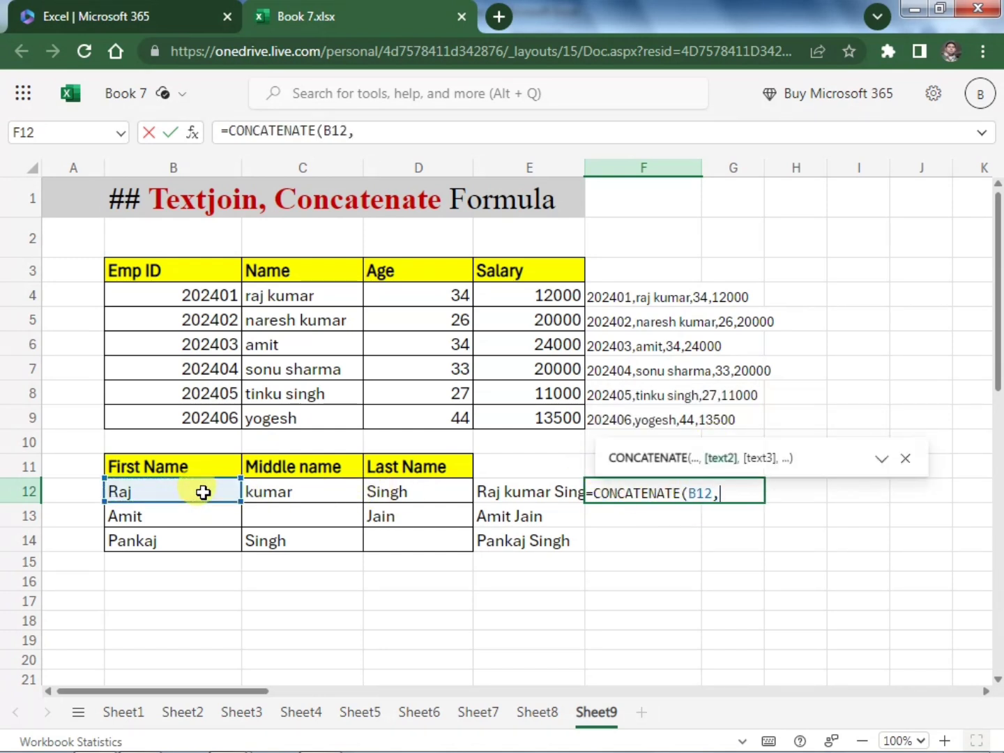
left_click(320, 489)
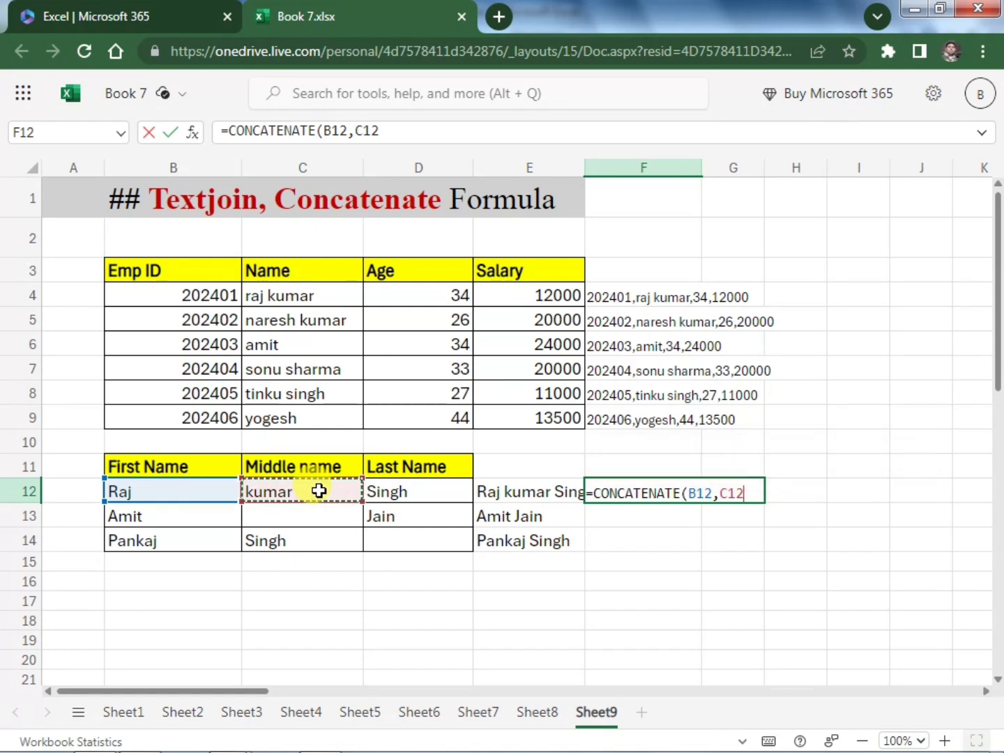
type(",")
left_click(405, 490)
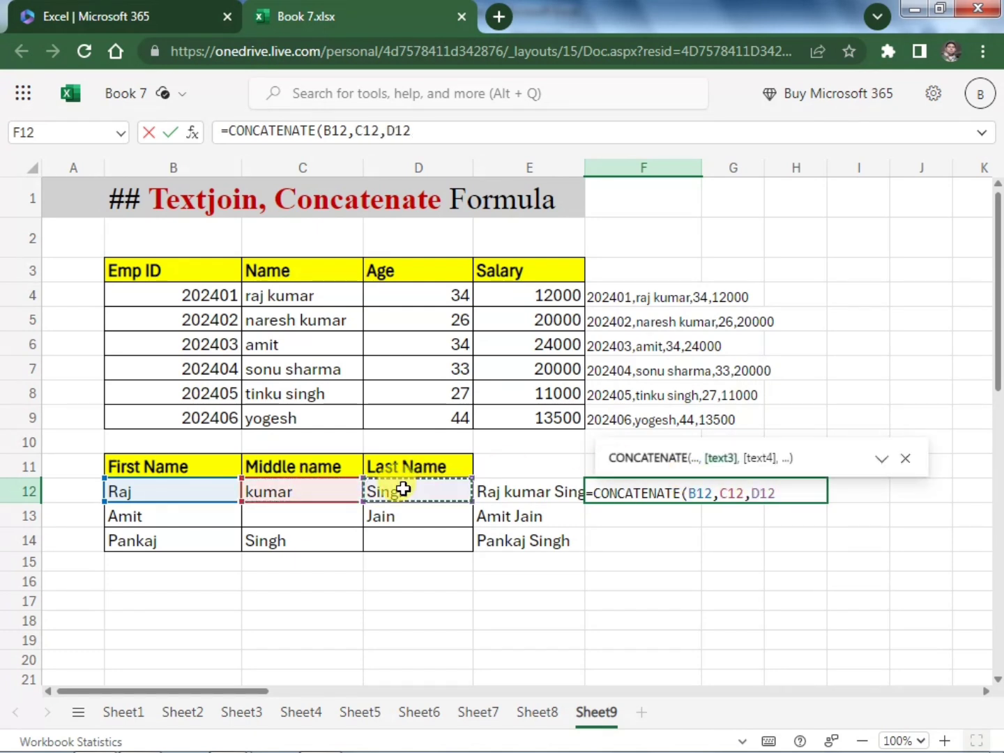
type(")")
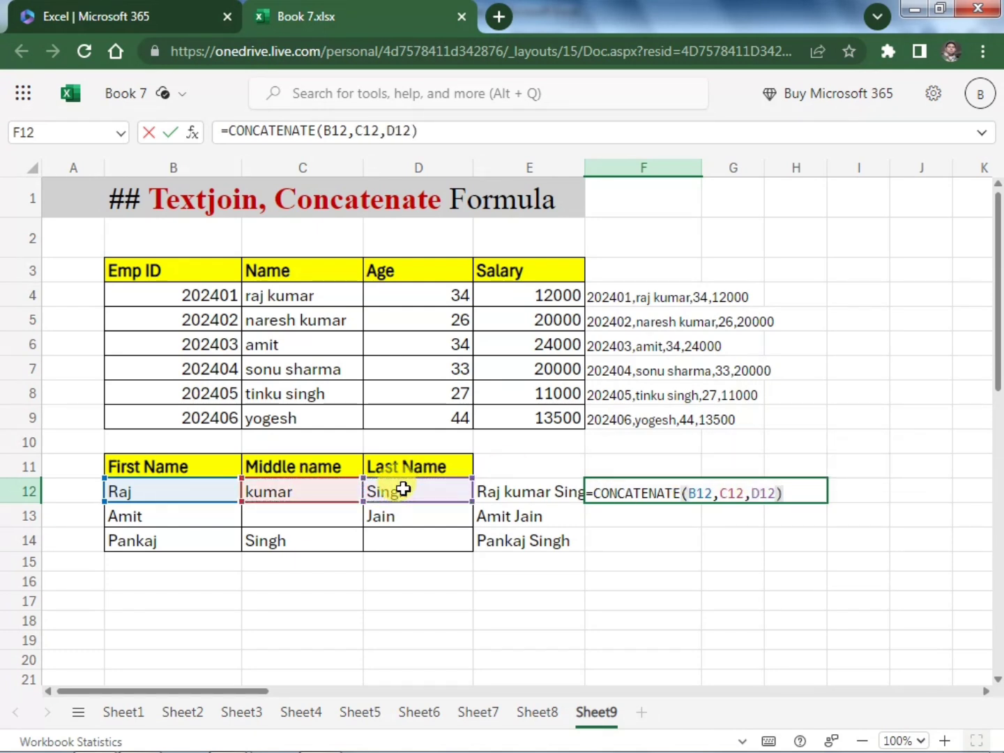
key("Return")
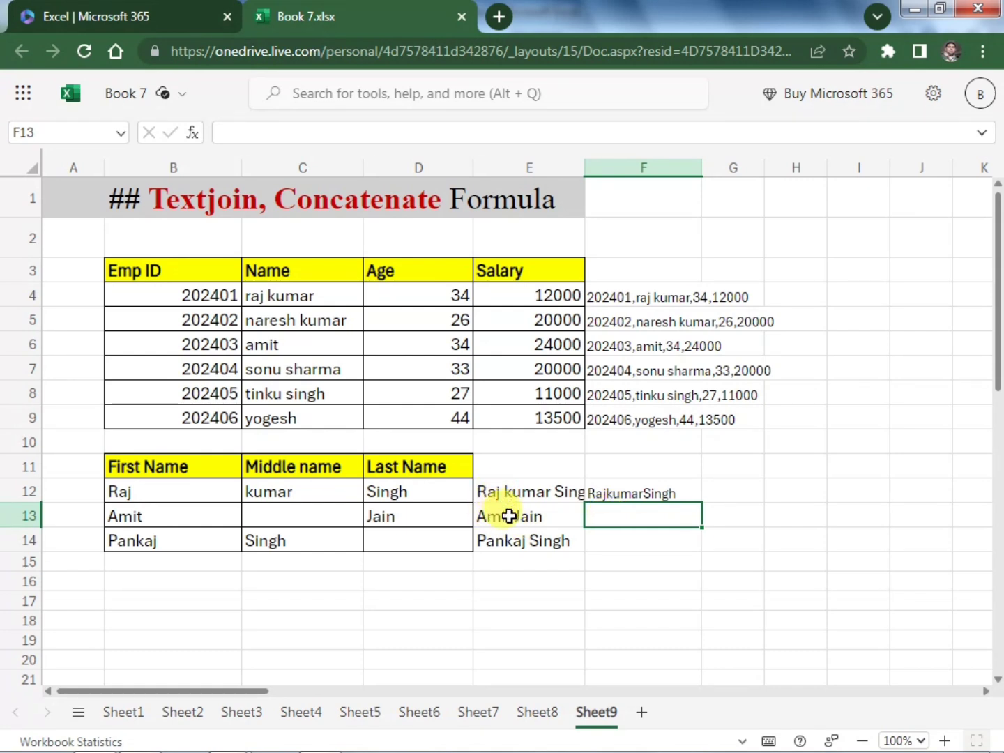
Insert a "," separator argument between B12 and C12 in the F12 CONCATENATE formula
left_click(613, 488)
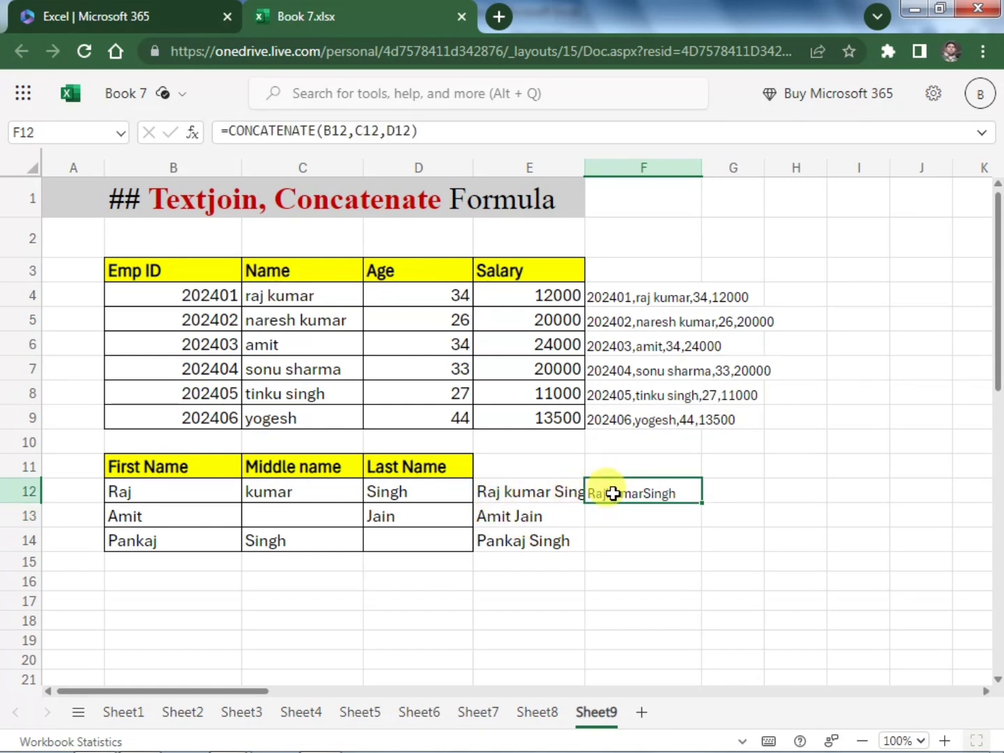
left_click(345, 131)
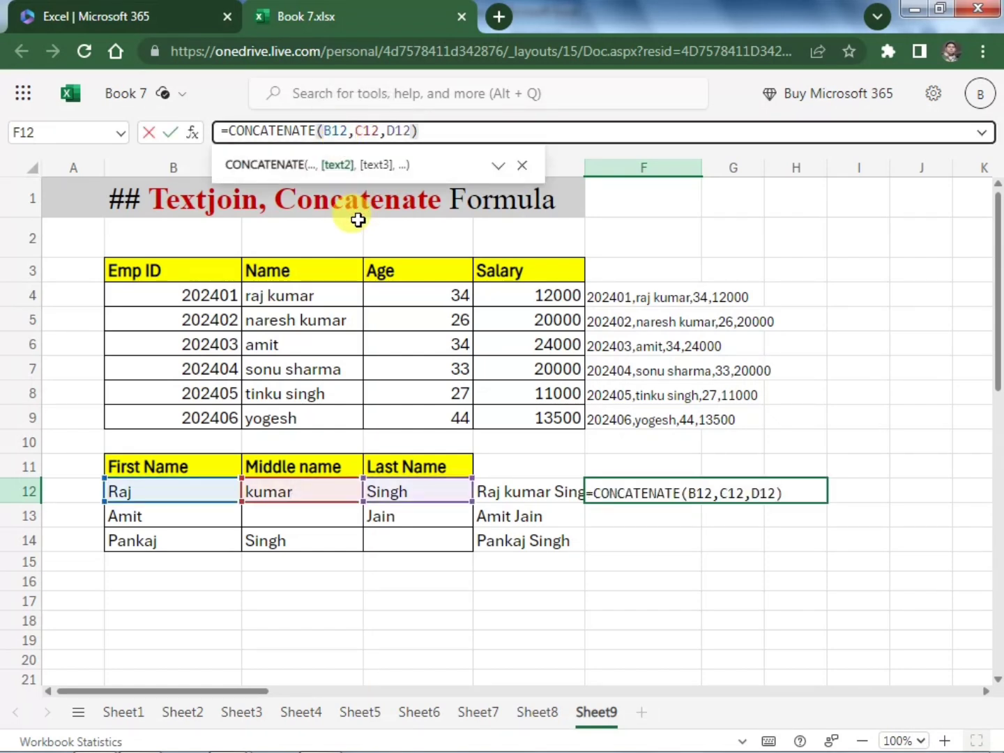
type("\"")
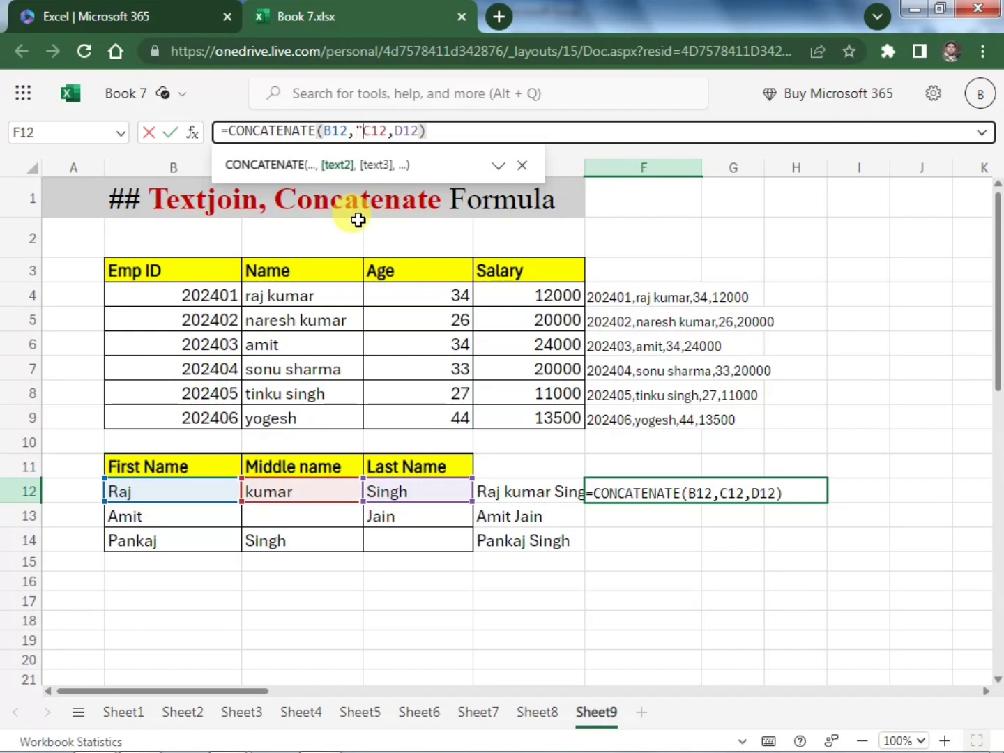
type(",")
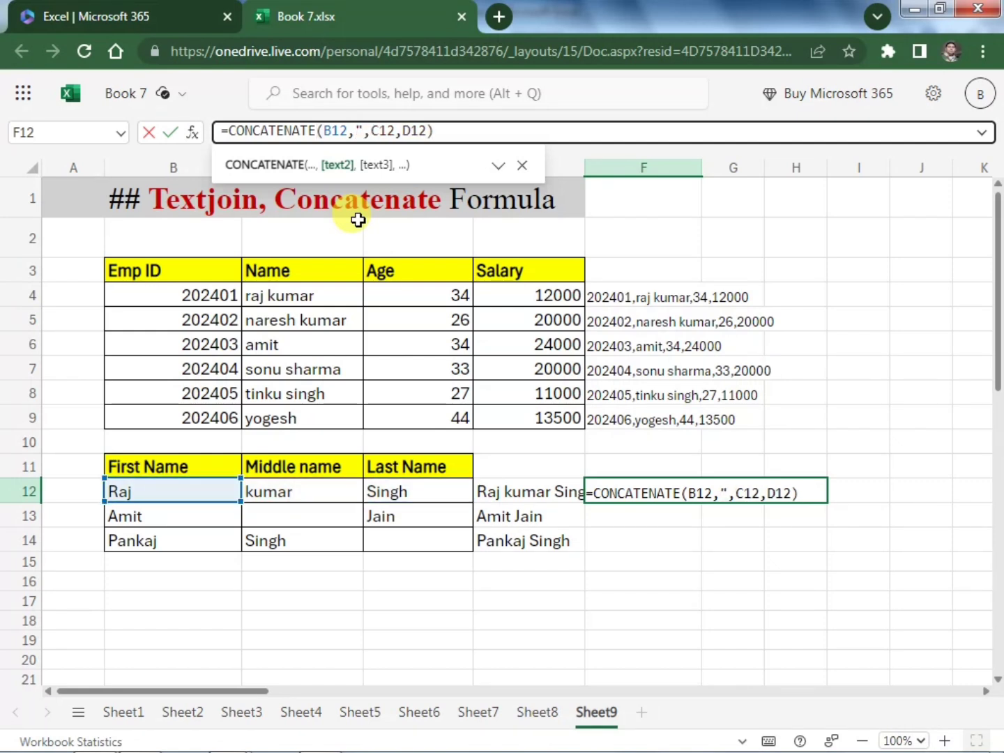
type("\",C12,")
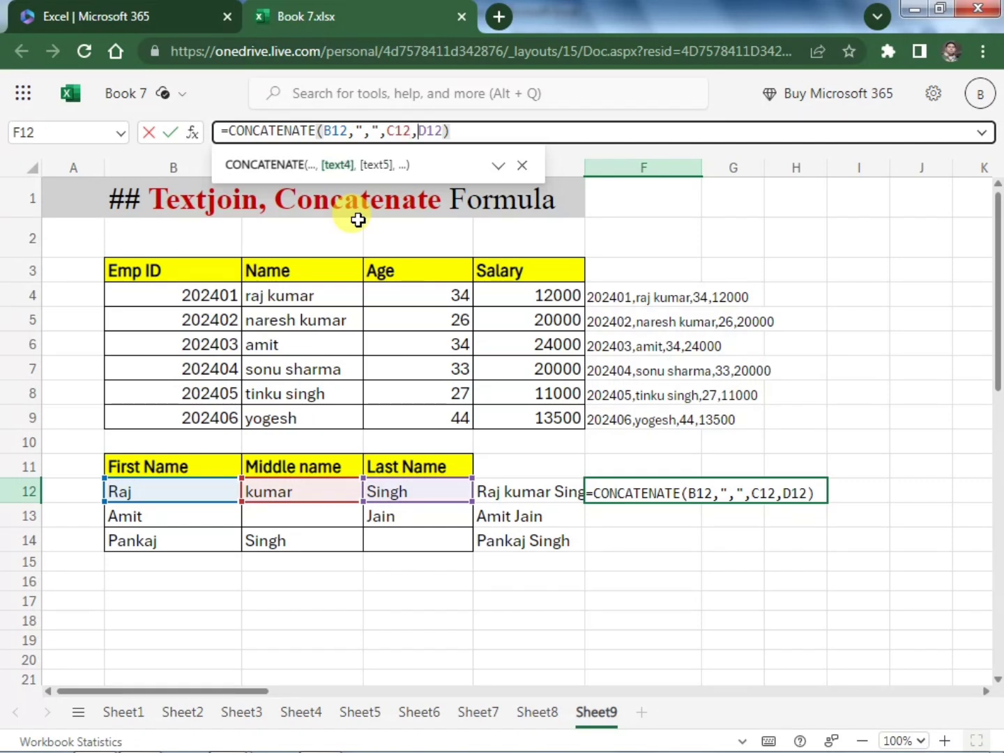
type("\"")
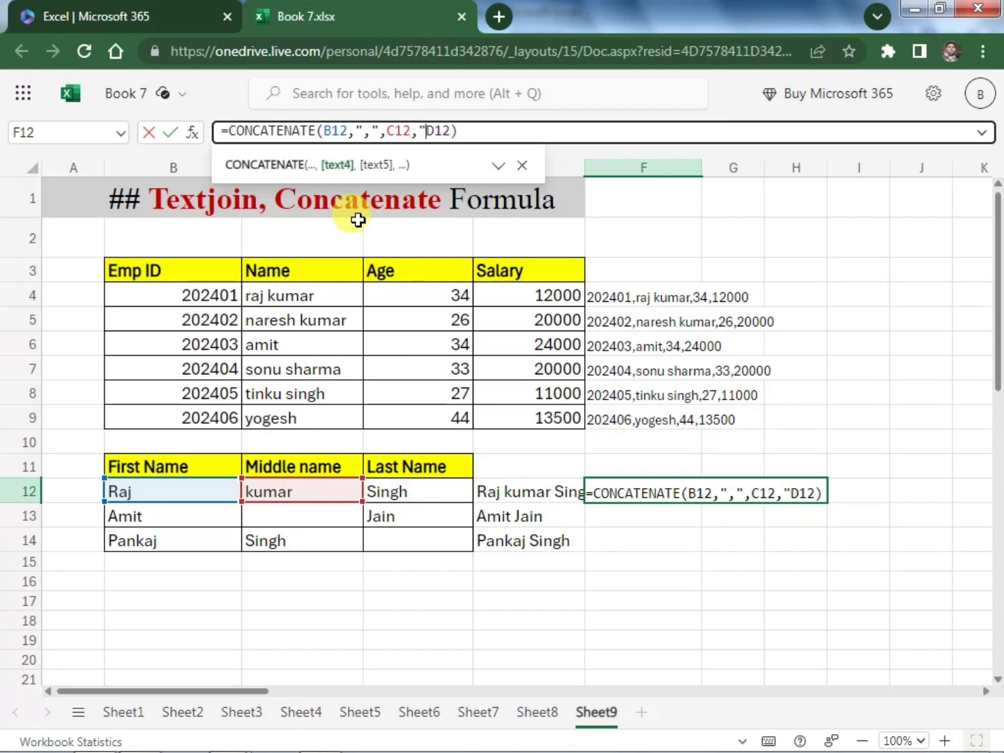
type(",")
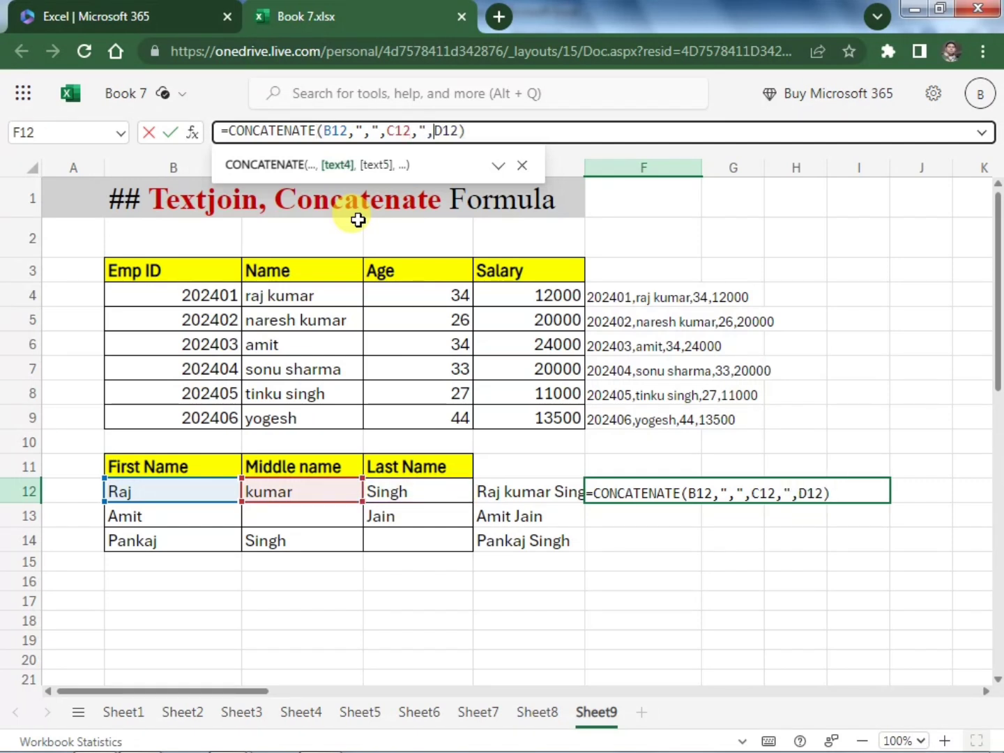
type("\"")
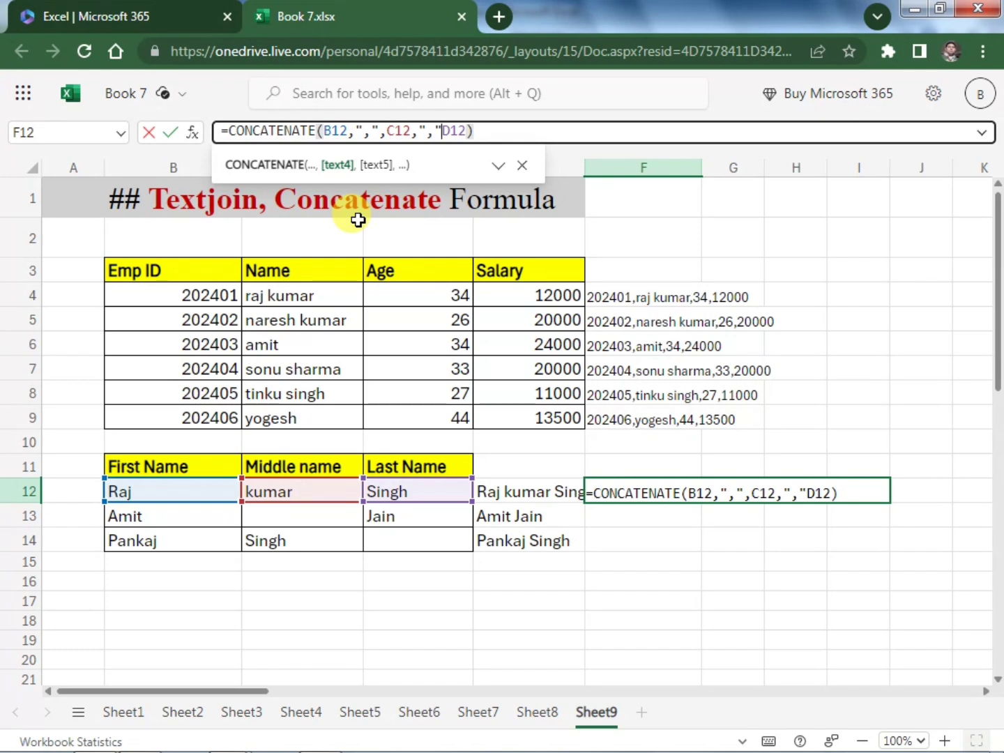
type(",")
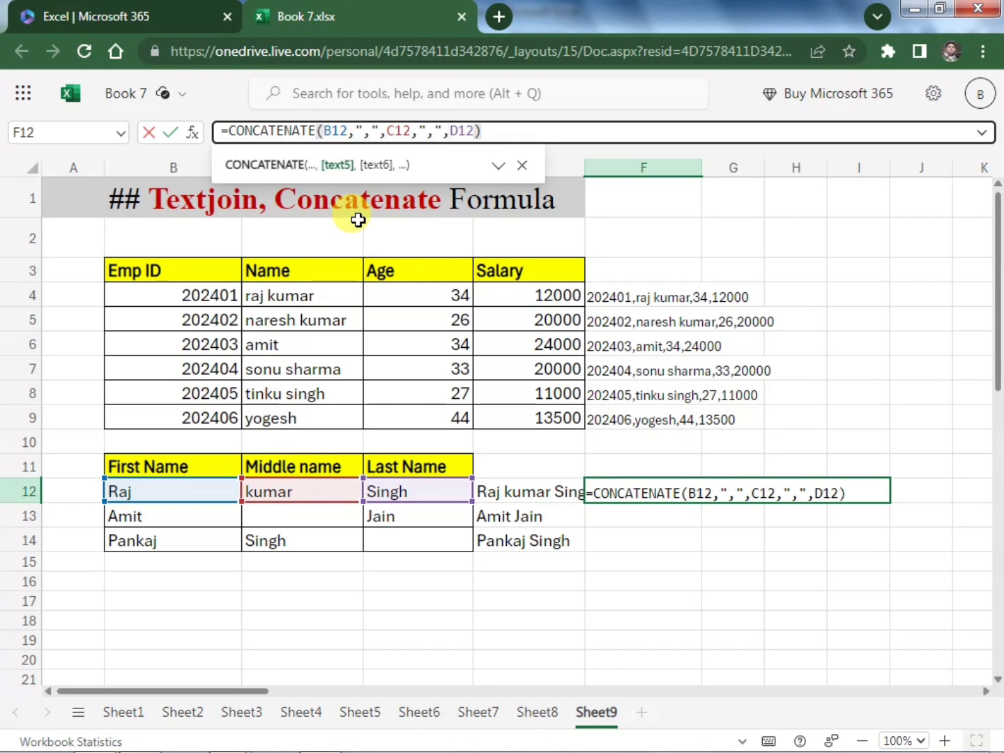
Add a second "," separator argument between C12 and D12 in the F12 formula and commit it
key("Right")
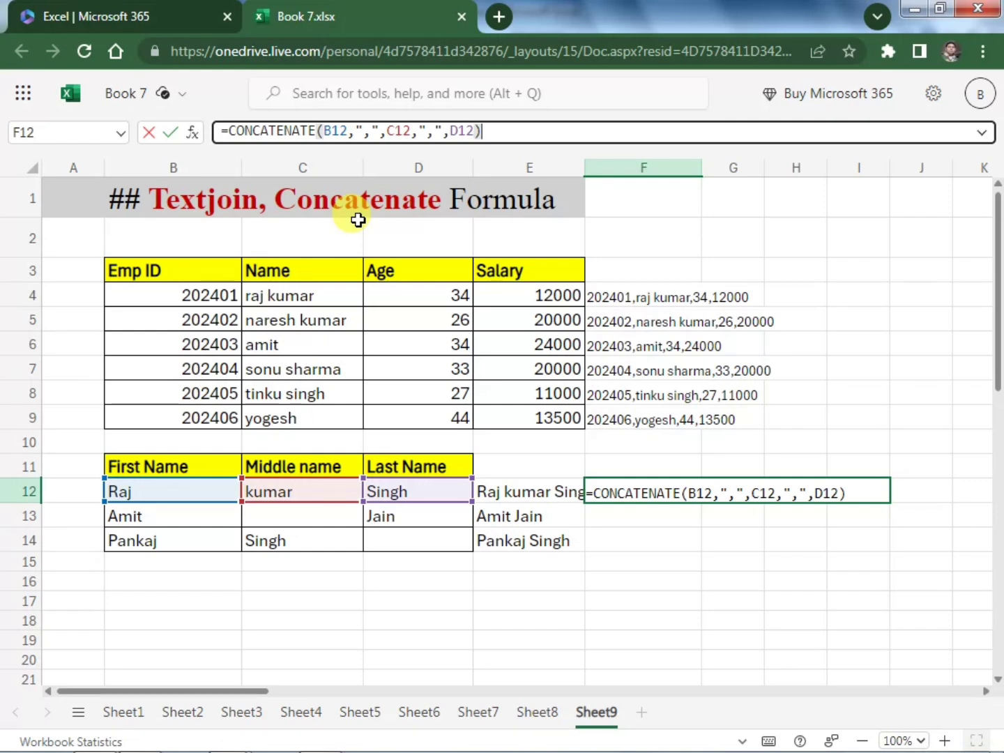
key("Return")
key("Up")
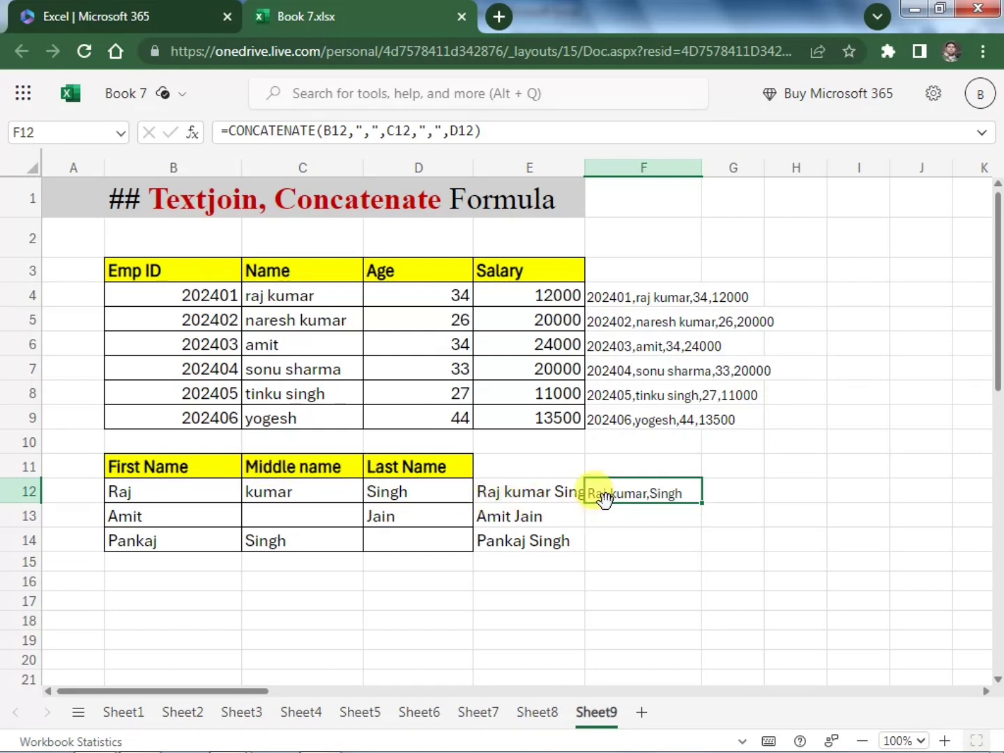
Replace both comma separators in the F12 formula with spaces, making it =CONCATENATE(B12," ",C12," ",D12)
left_click(367, 130)
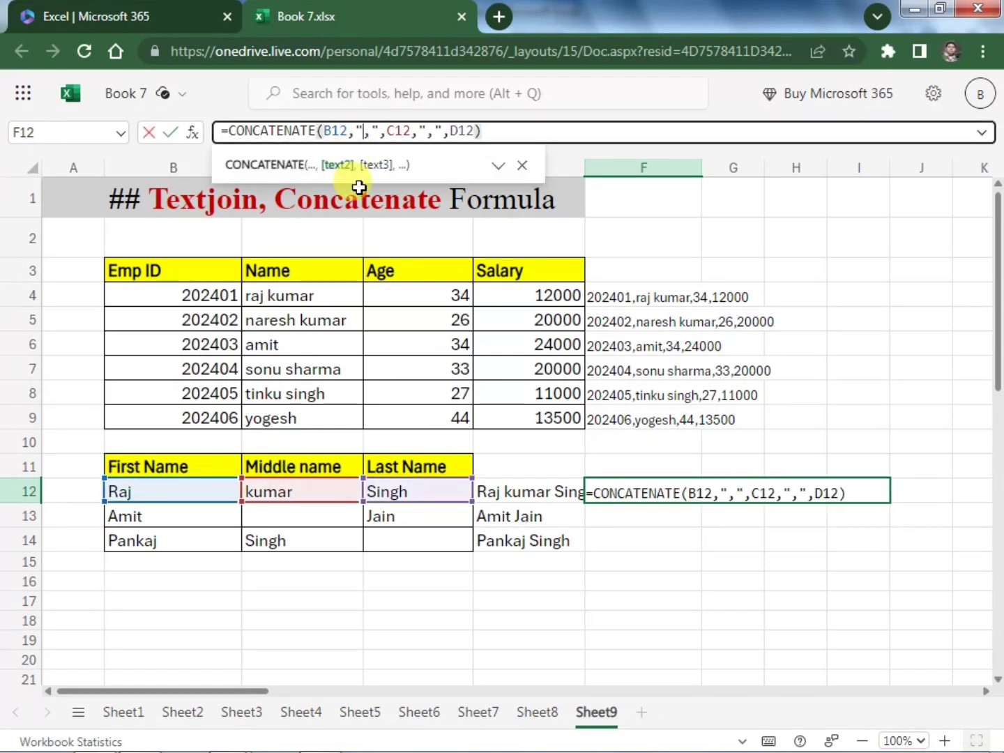
left_click(373, 129)
key("BackSpace")
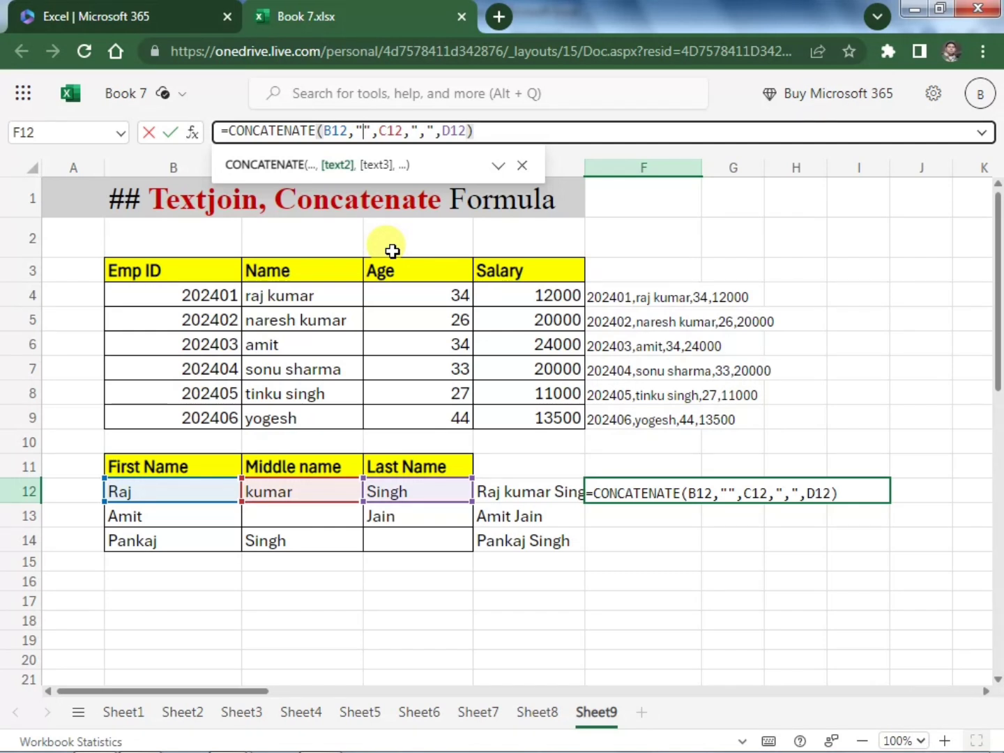
left_click(433, 130)
key("BackSpace")
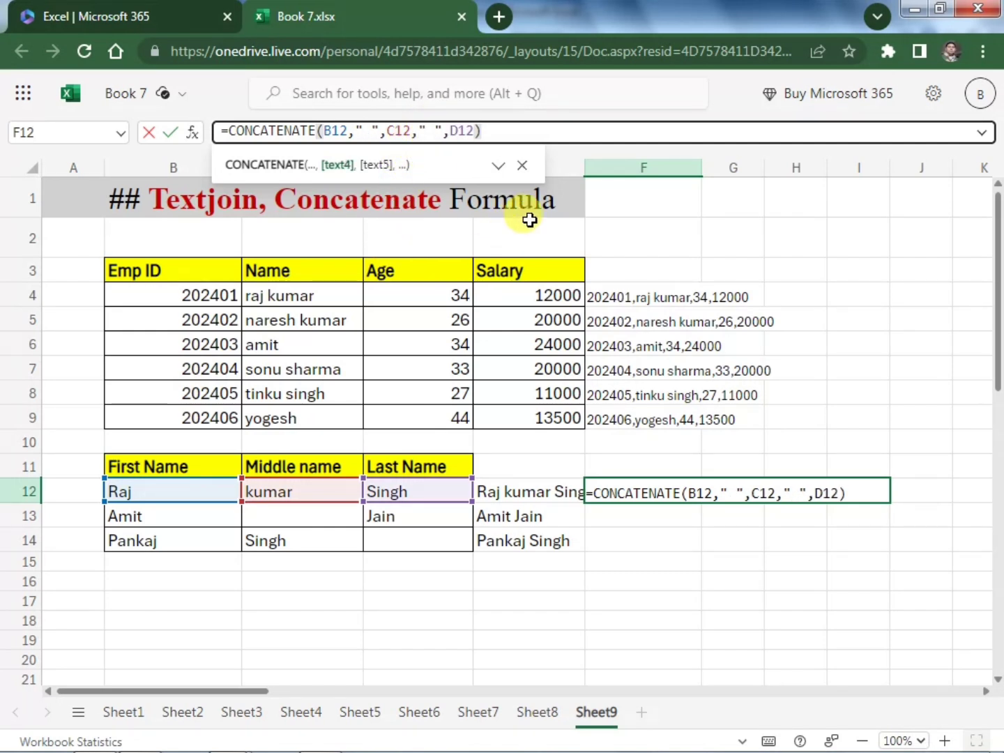
key("Return")
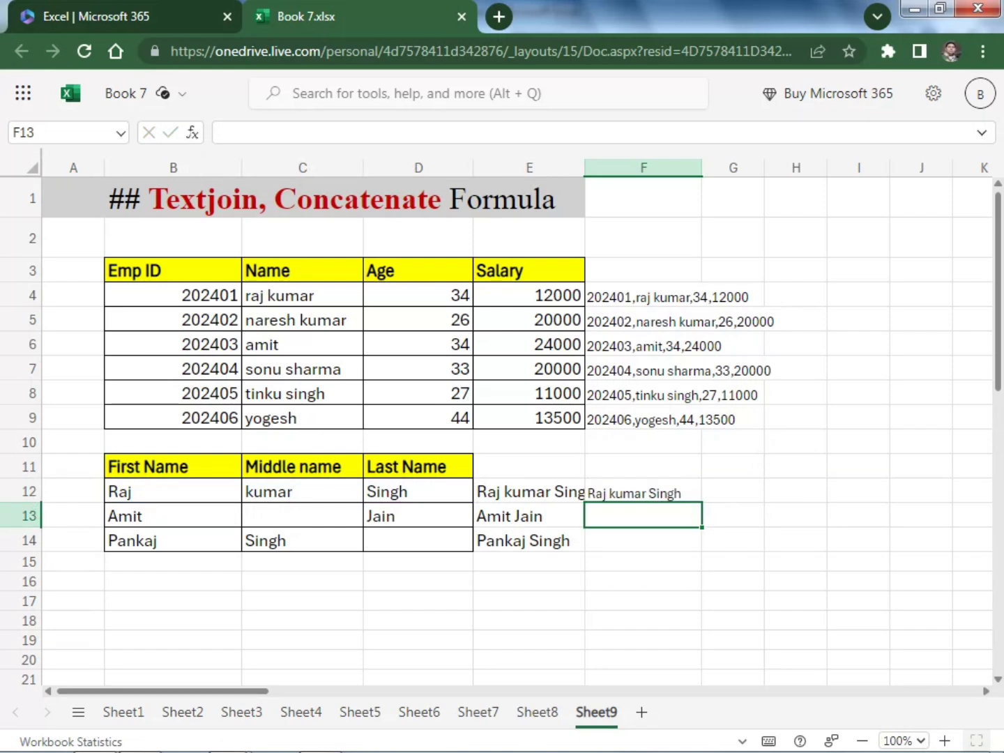
left_click(647, 581)
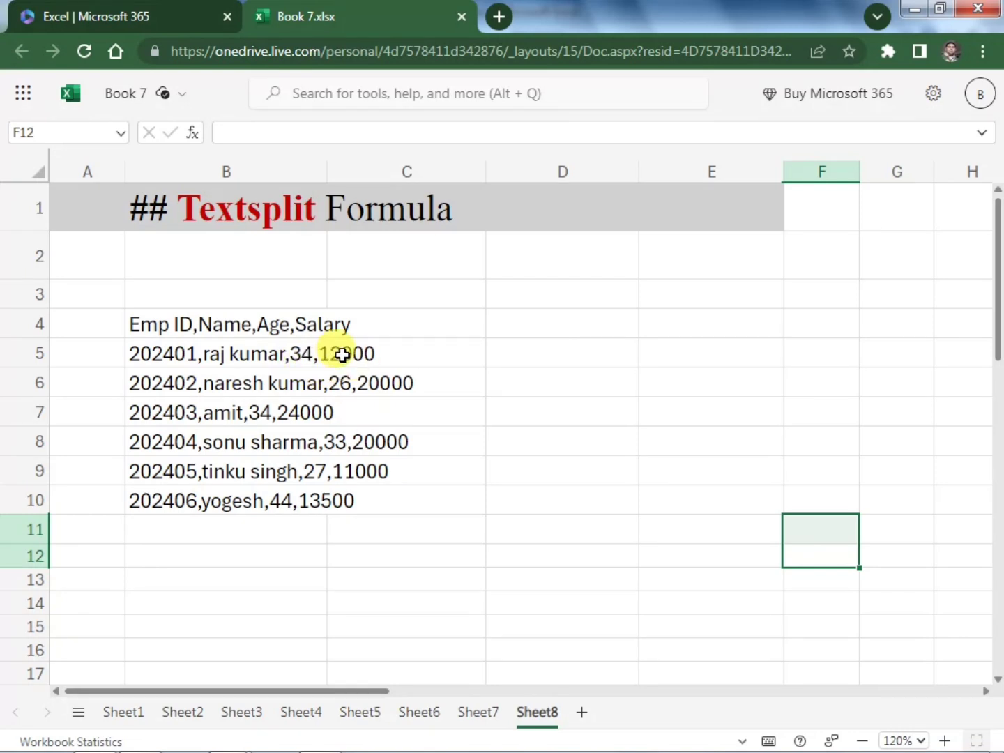
On Sheet8, enter =TEXTSPLIT(B4,",",) in D4 to split the comma-separated header text across columns
left_click(537, 324)
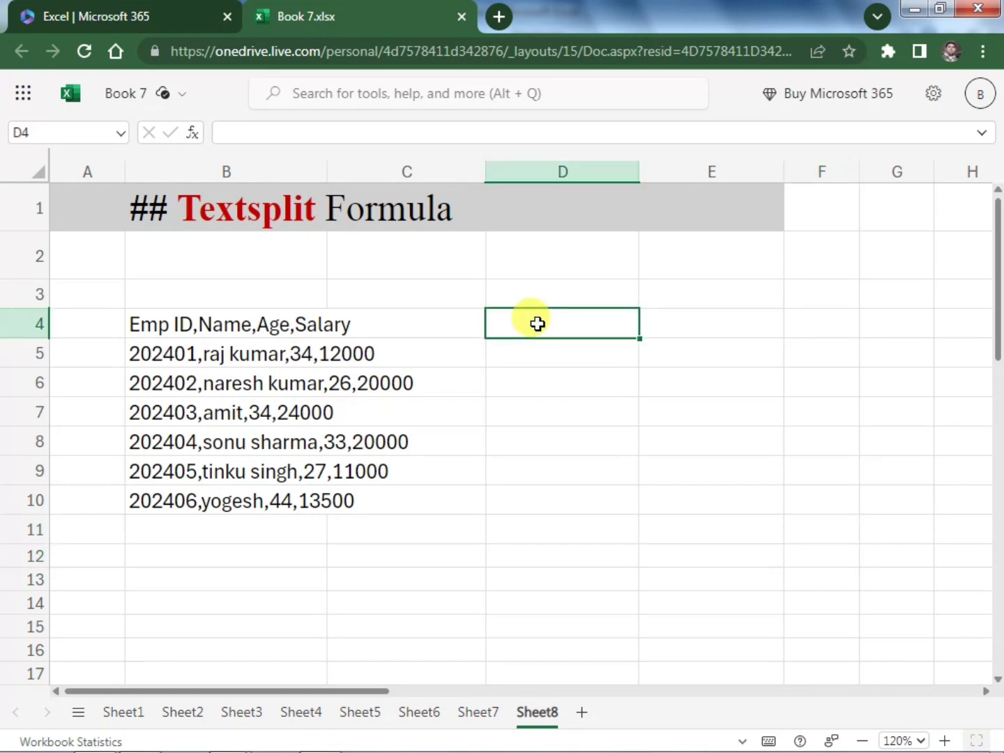
type("t")
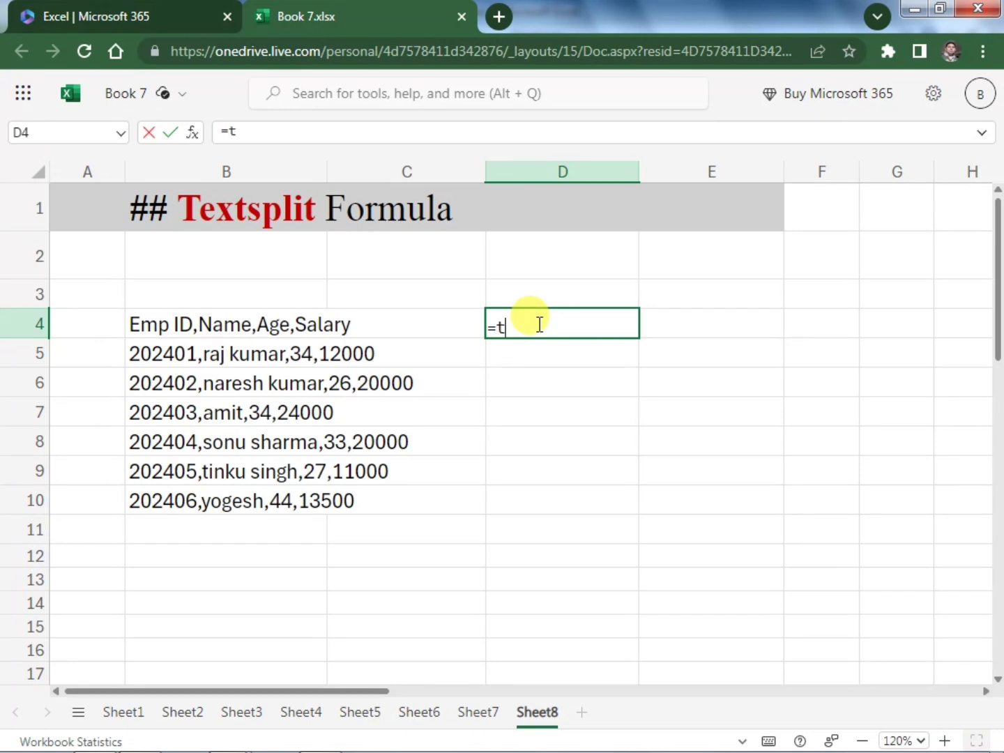
type("extsp")
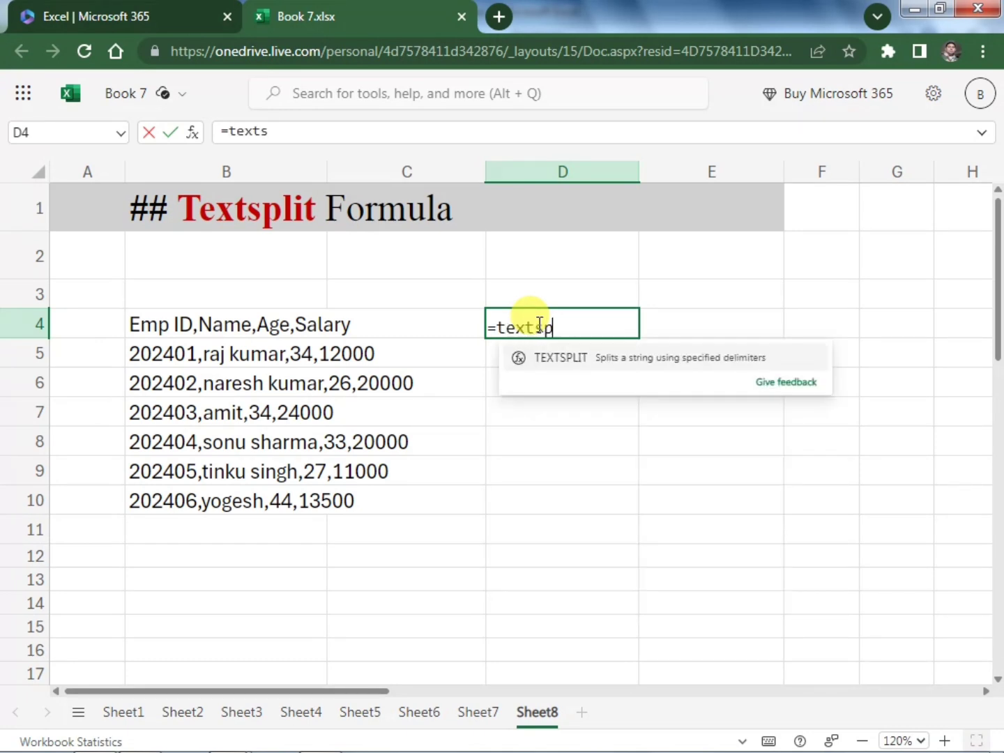
key("Tab")
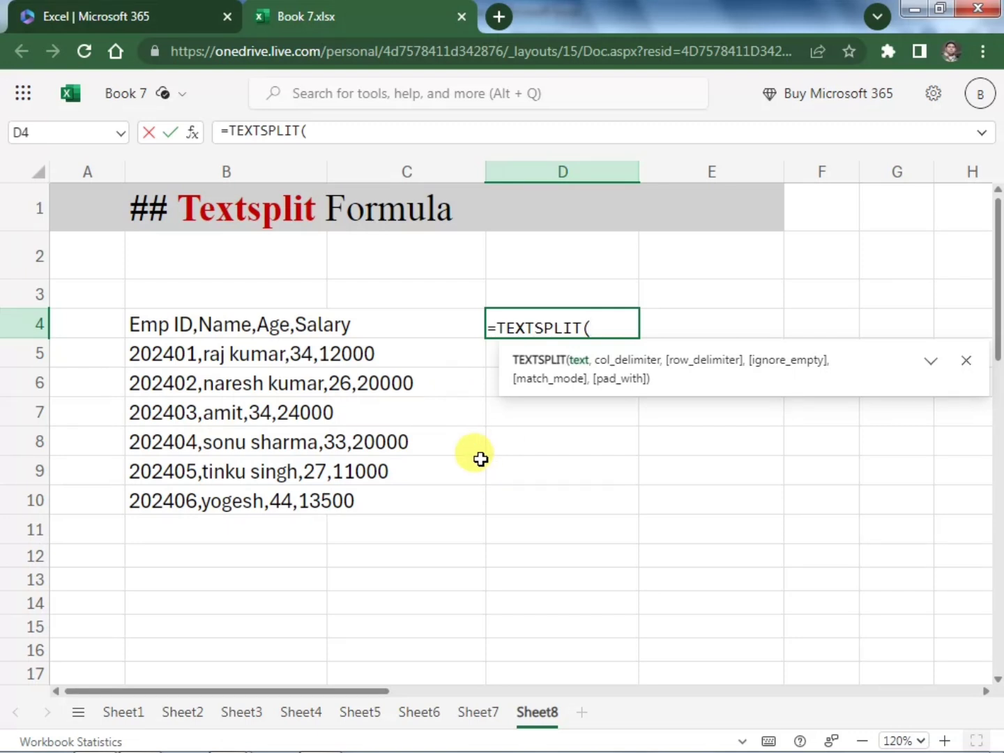
left_click(154, 322)
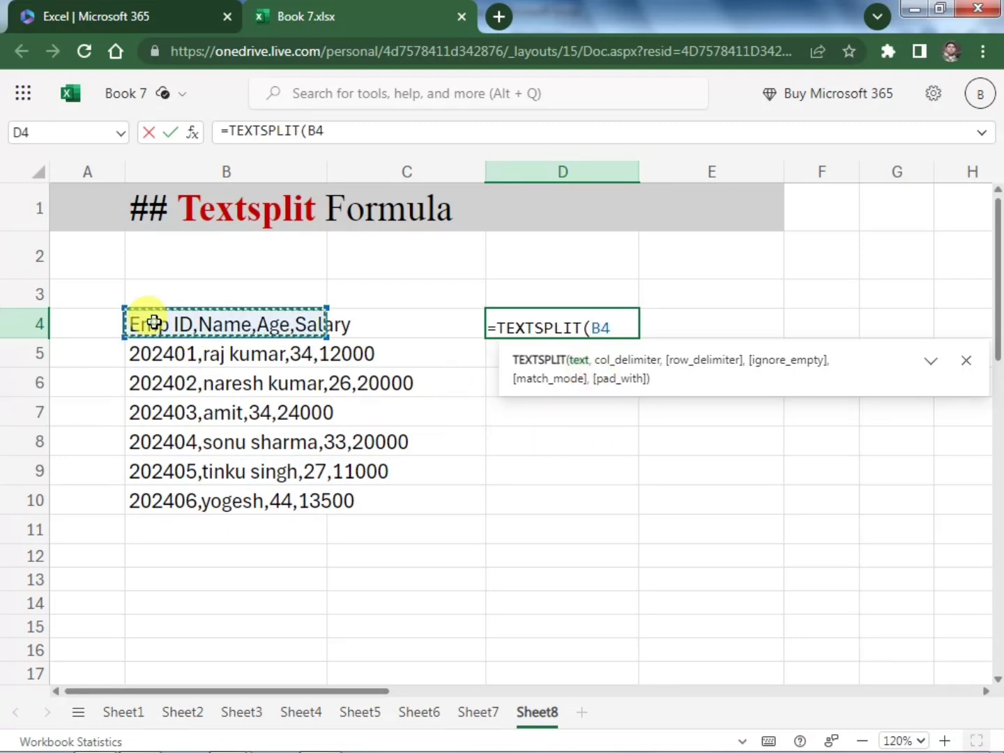
type(",")
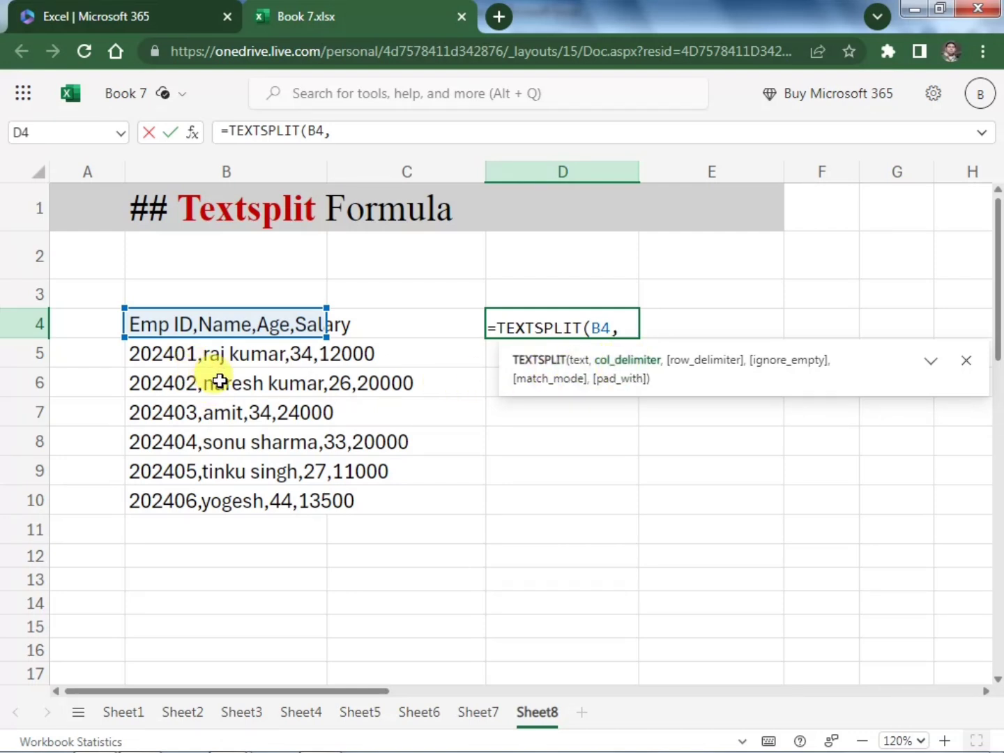
type("\",\",")
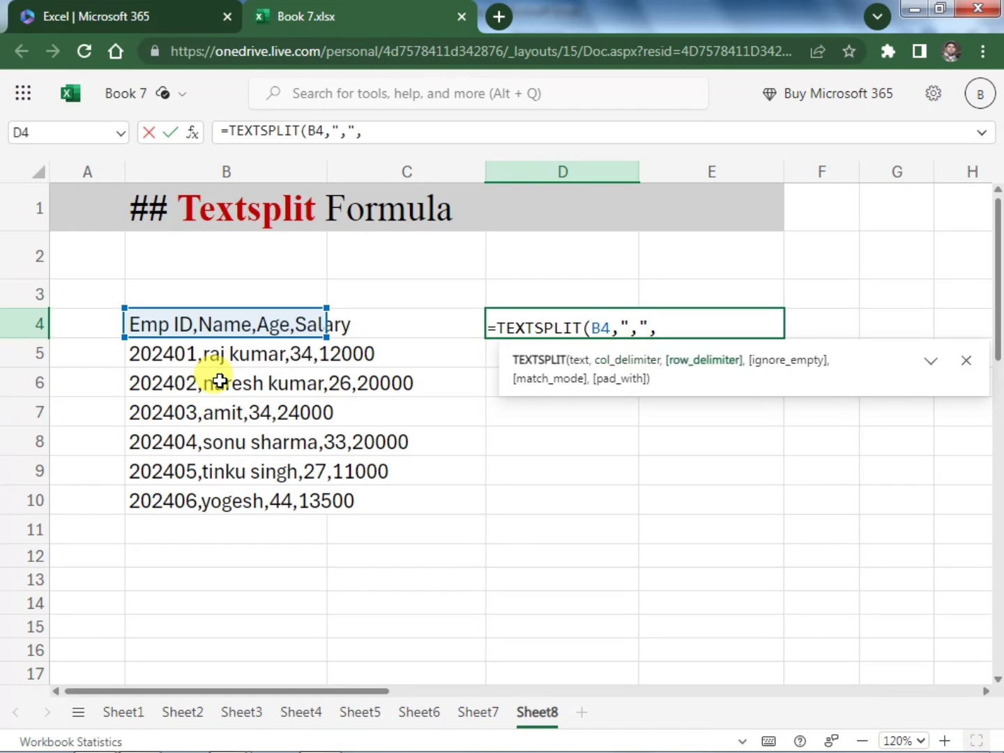
type(")")
key("Return")
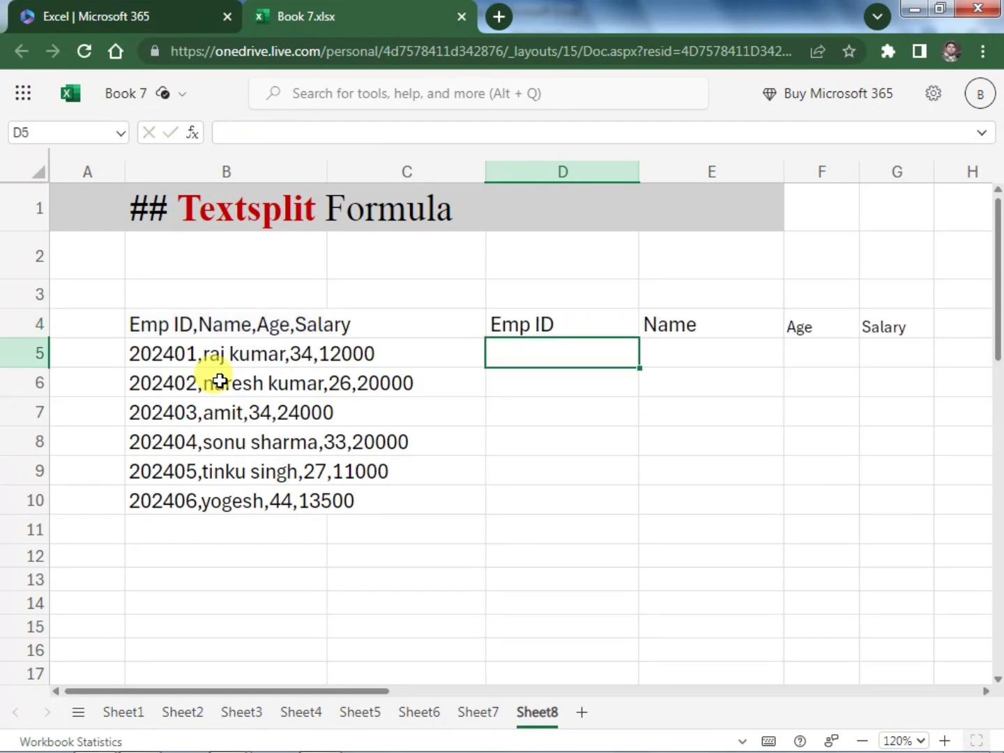
Examine the TEXTSPLIT formula in D4 and the split header cells beside it in E4:G4
left_click(385, 517)
left_click(575, 412)
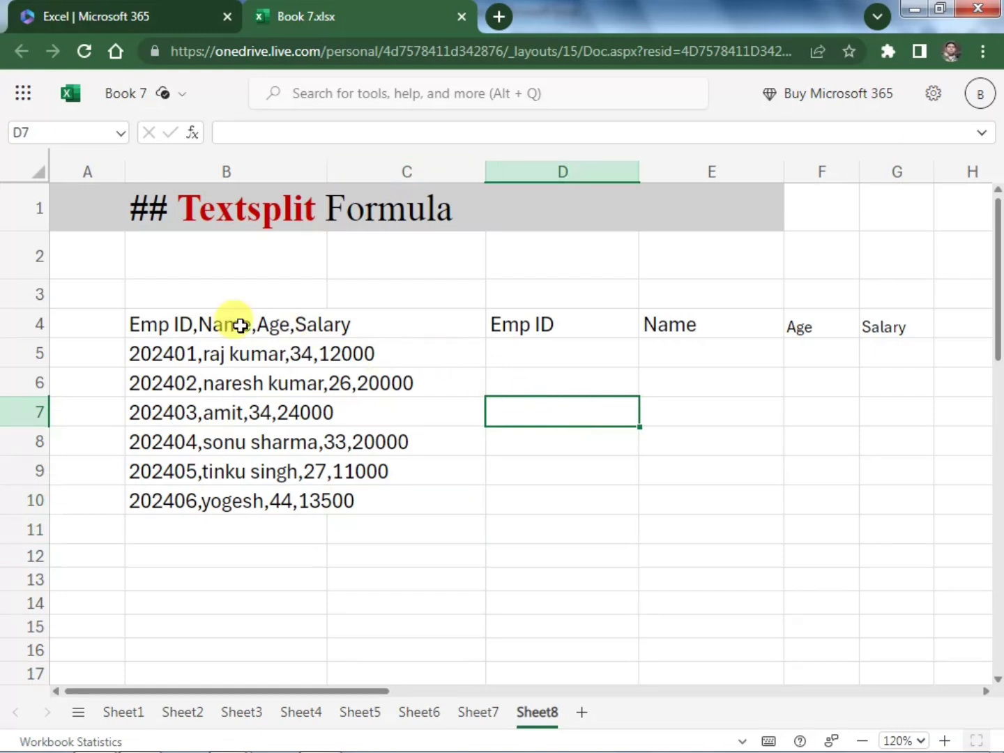
left_click(594, 333)
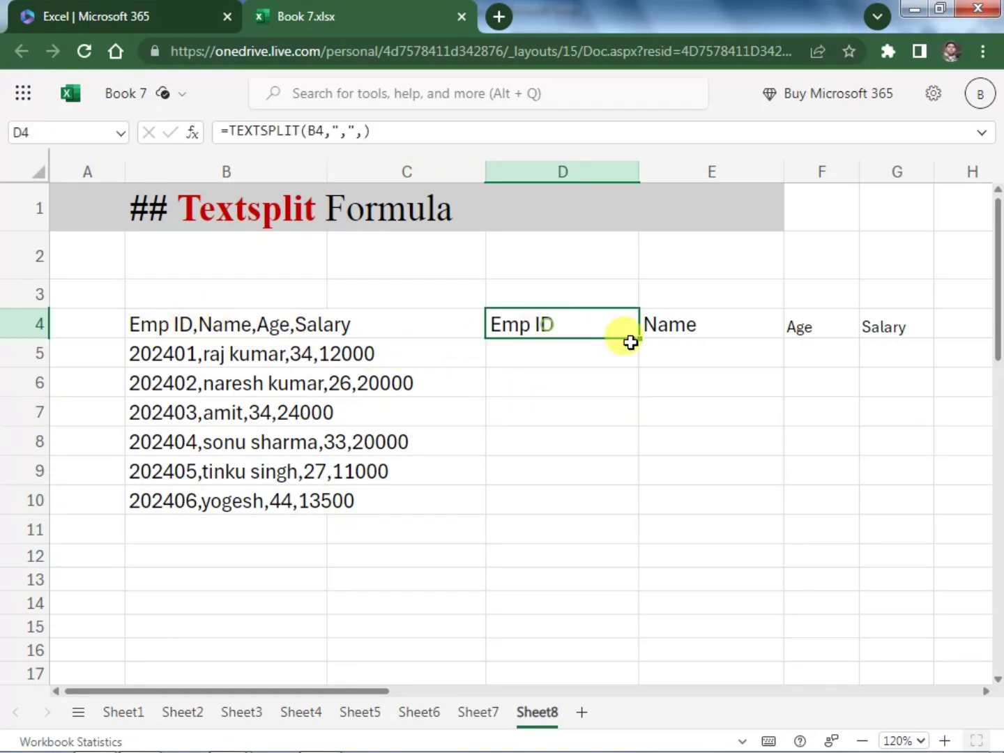
left_click(770, 323)
left_click(813, 321)
left_click(913, 318)
left_click(701, 432)
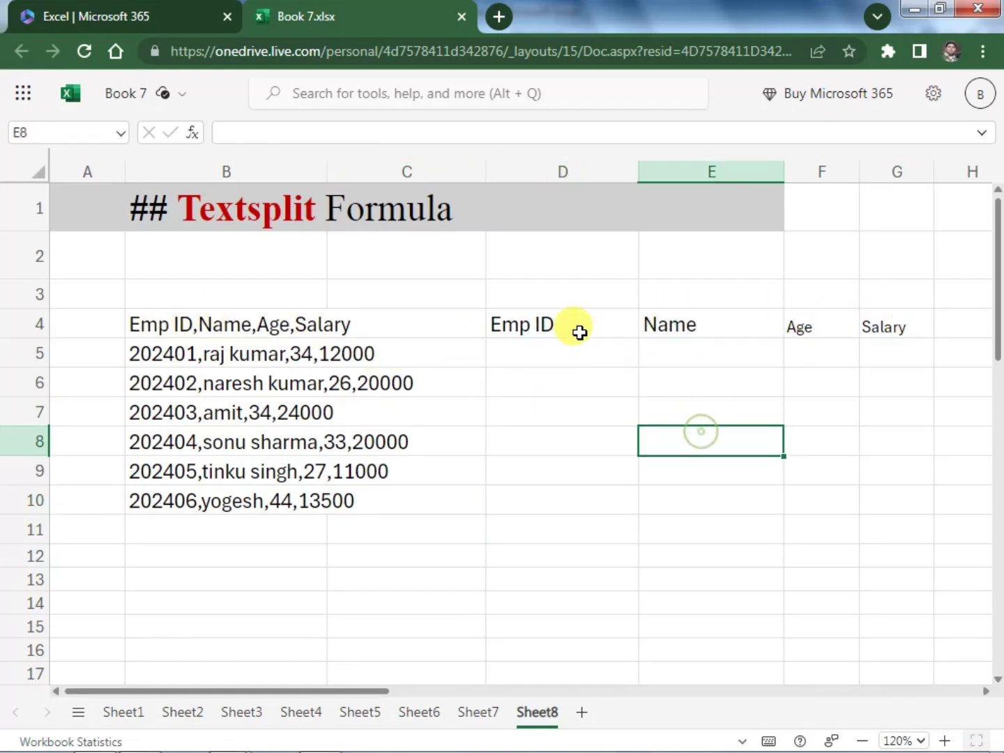
Fill the TEXTSPLIT formula range D4:G4 down through row 10 to split all the employee records
left_click_drag(580, 333, 875, 327)
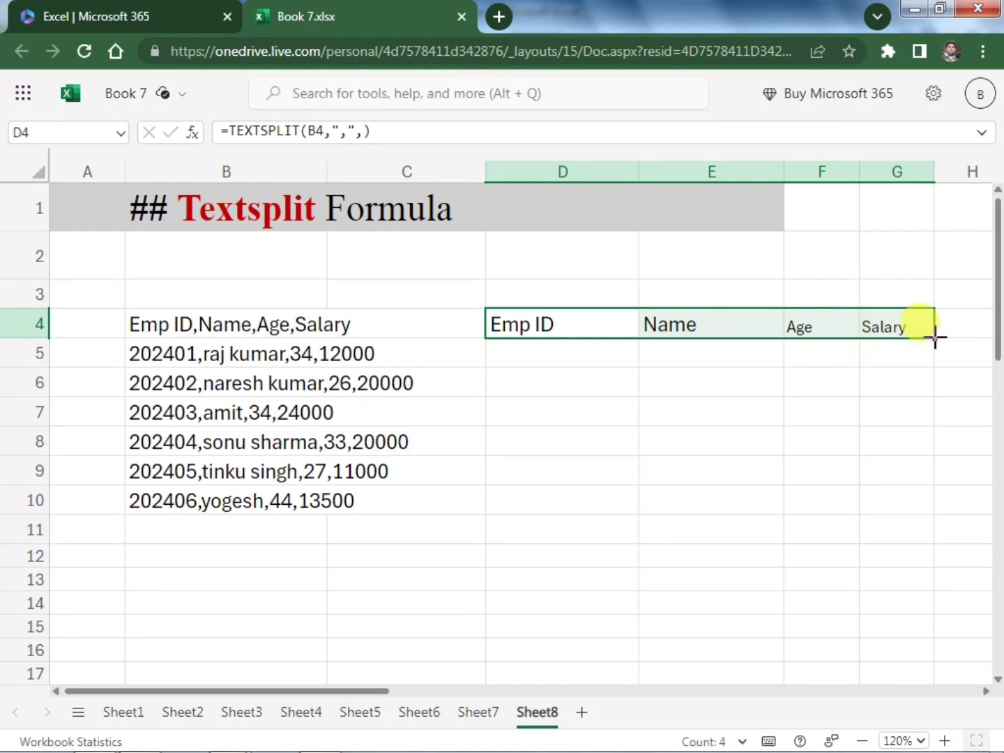
left_click_drag(935, 338, 938, 502)
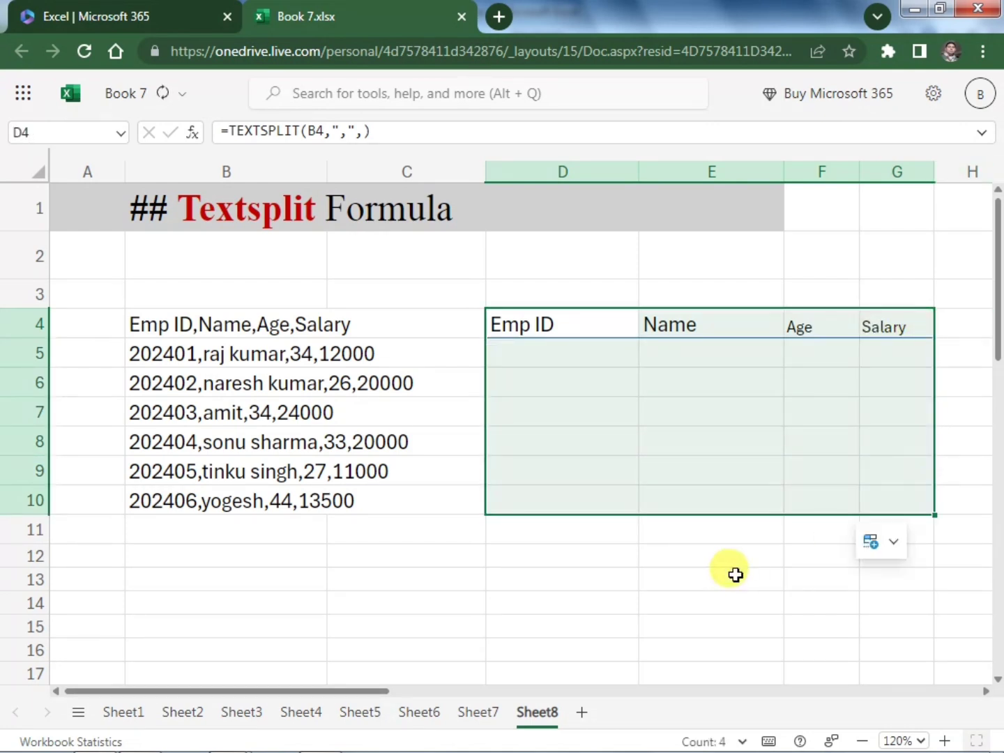
left_click(736, 574)
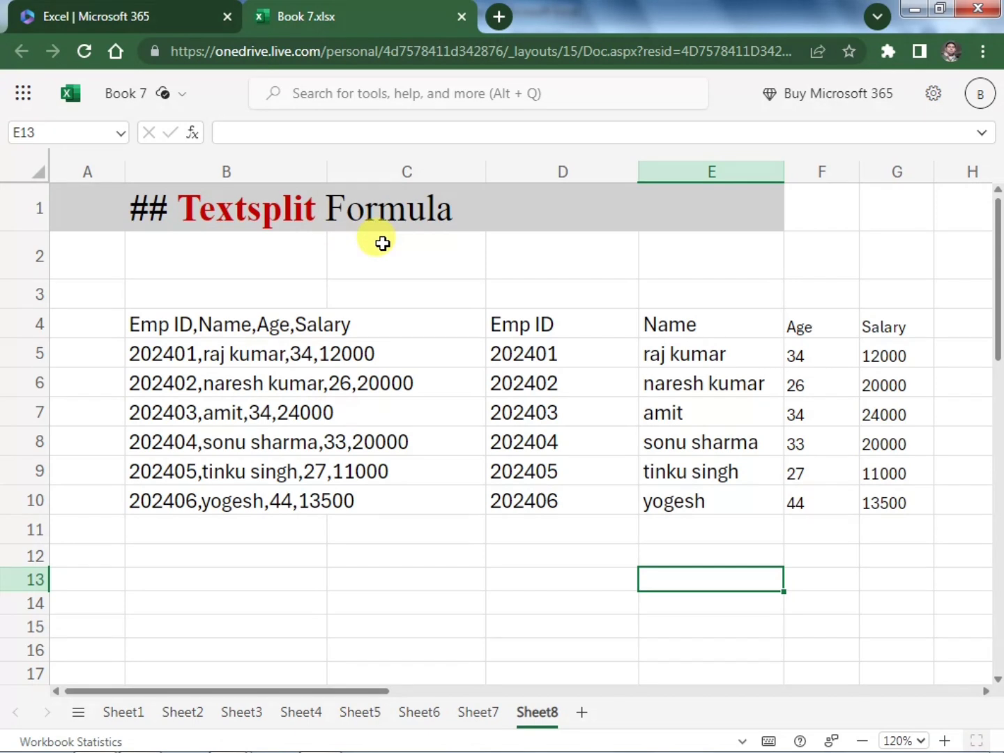
In the desktop Excel workbook 09 formulas, undo the last change and split B6:B12 with Text to Columns as delimited, comma-separated data in General format
key("ctrl+z")
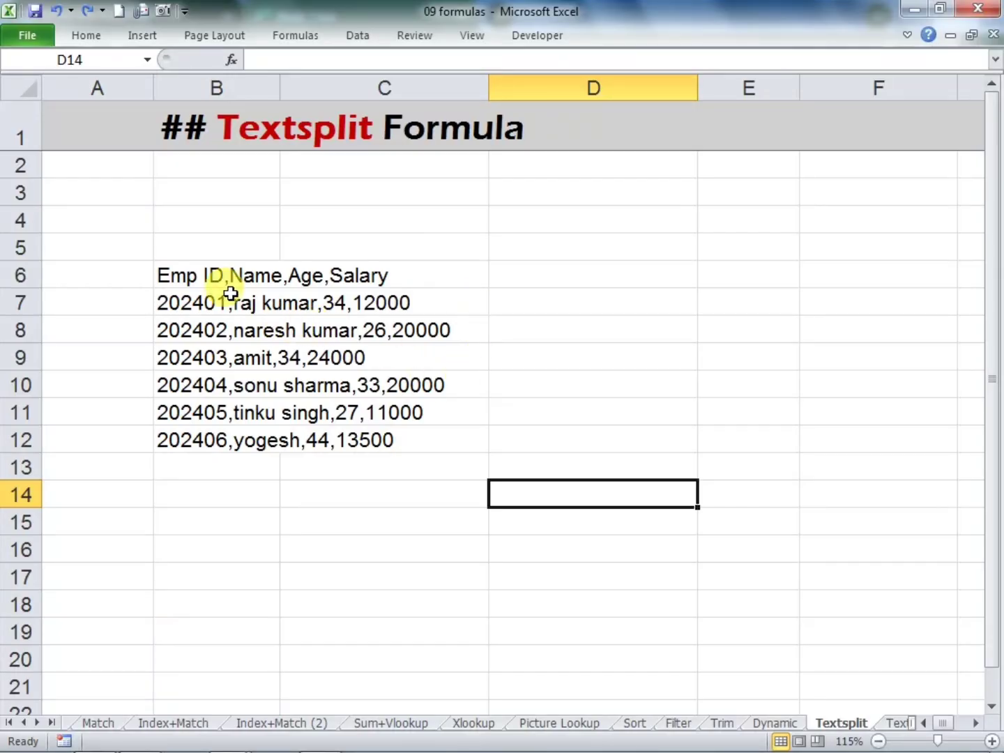
left_click_drag(187, 276, 215, 444)
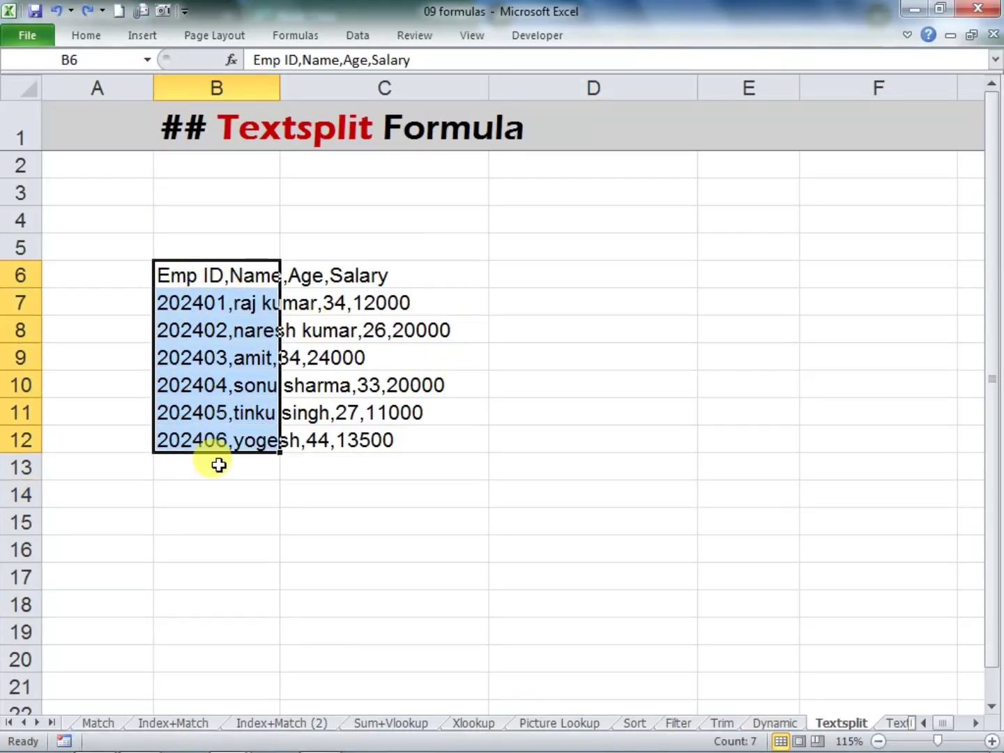
left_click(357, 35)
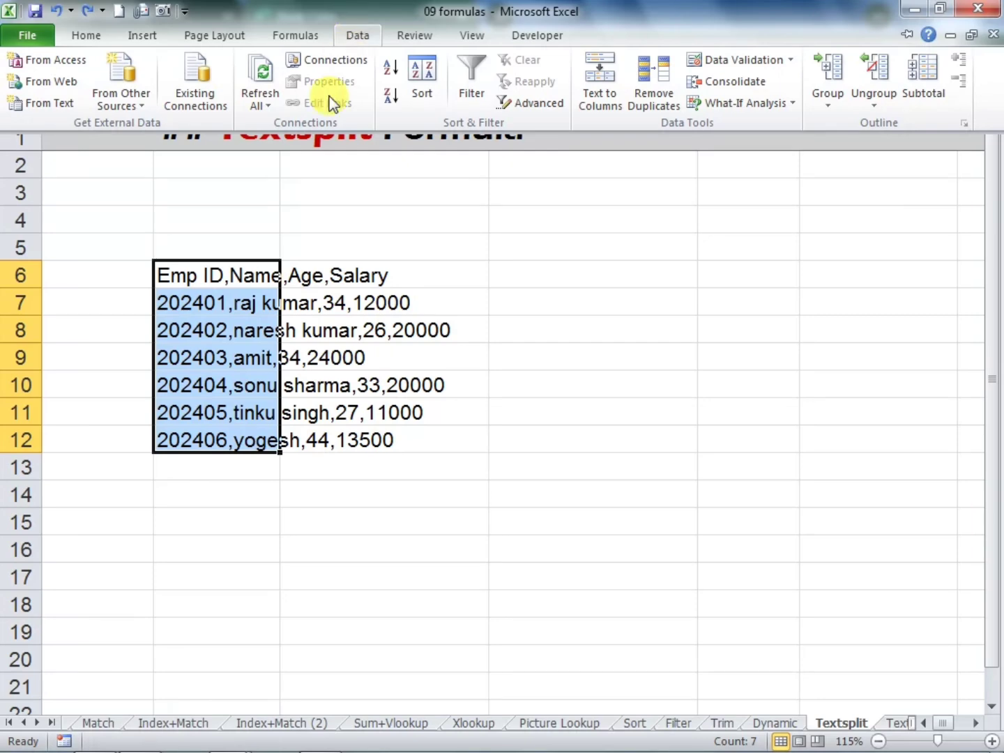
left_click(604, 105)
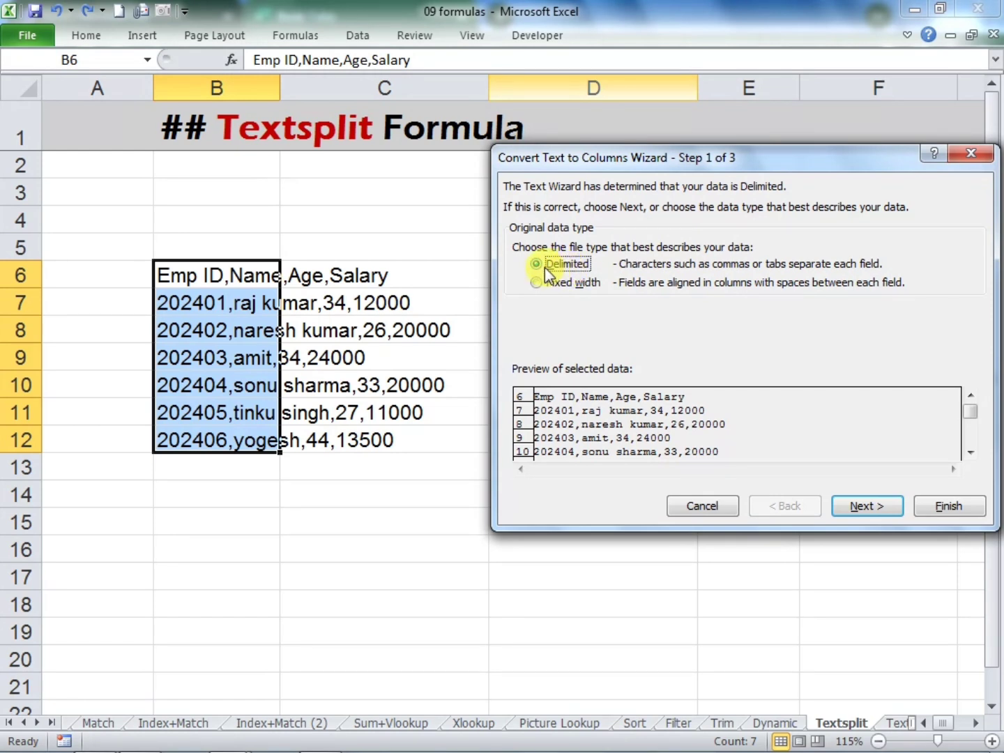
left_click(858, 509)
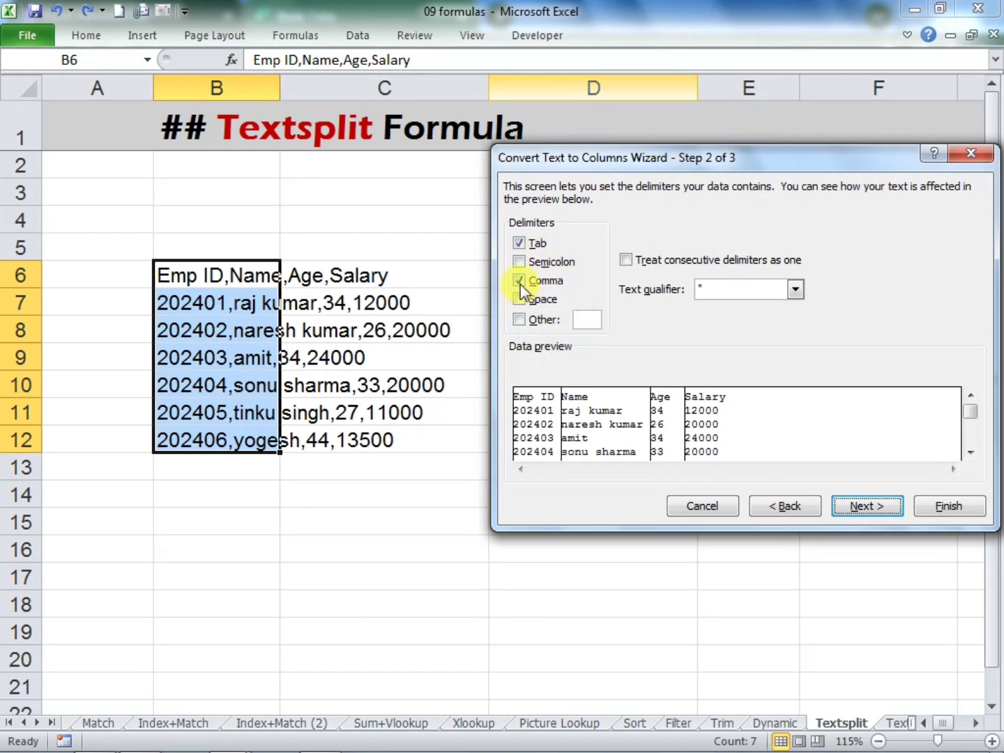
left_click(858, 505)
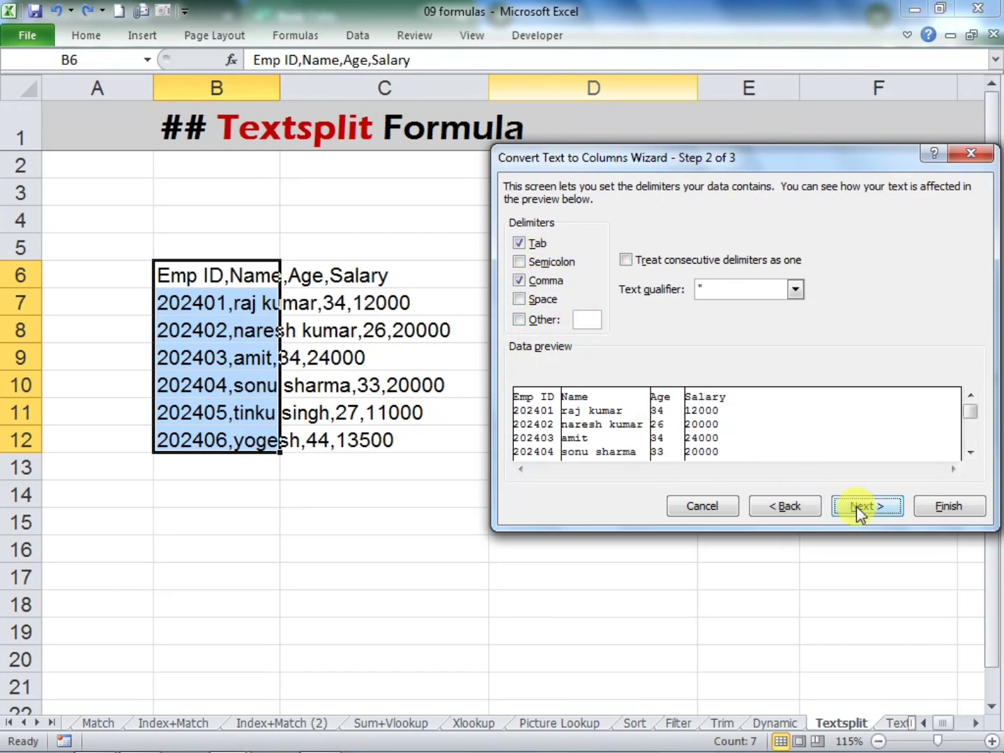
left_click(938, 507)
left_click(606, 540)
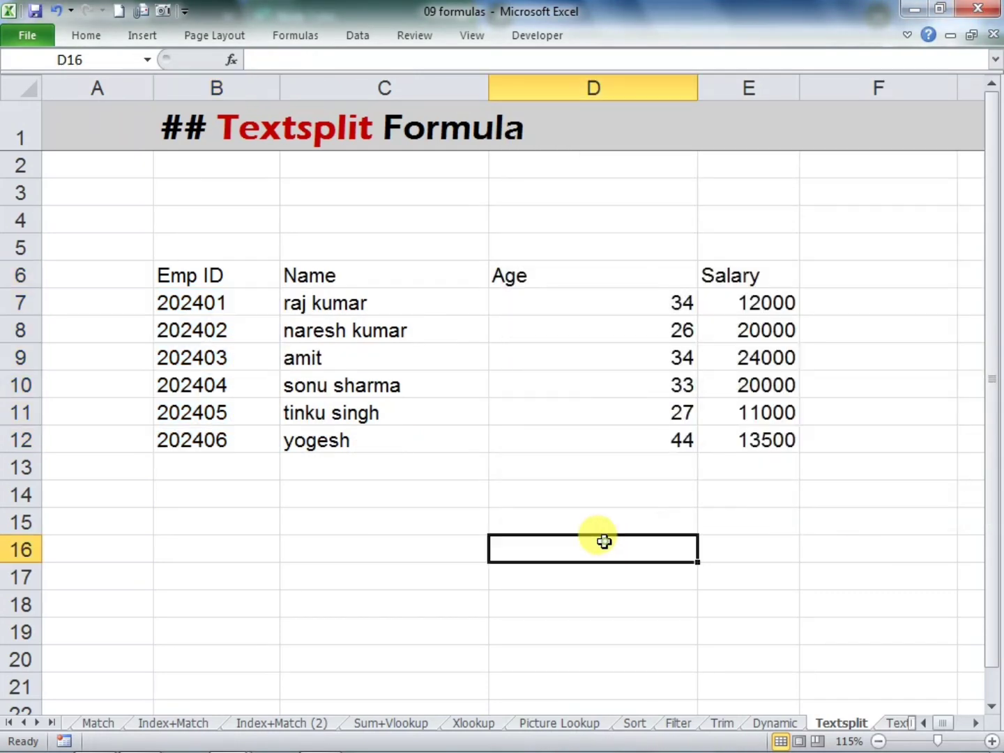